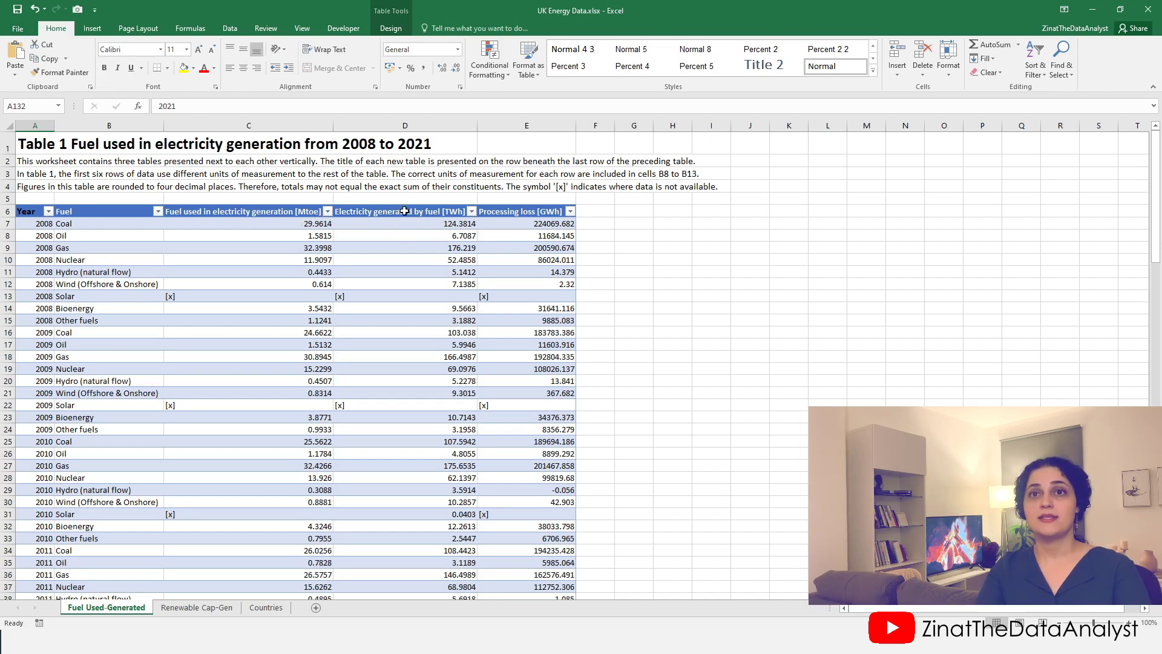
# Review the source tables on the Fuel Used-Generated, Renewable Cap-Gen and Countries sheets.
pyautogui.moveTo(434, 223); pyautogui.dragTo(431, 521)
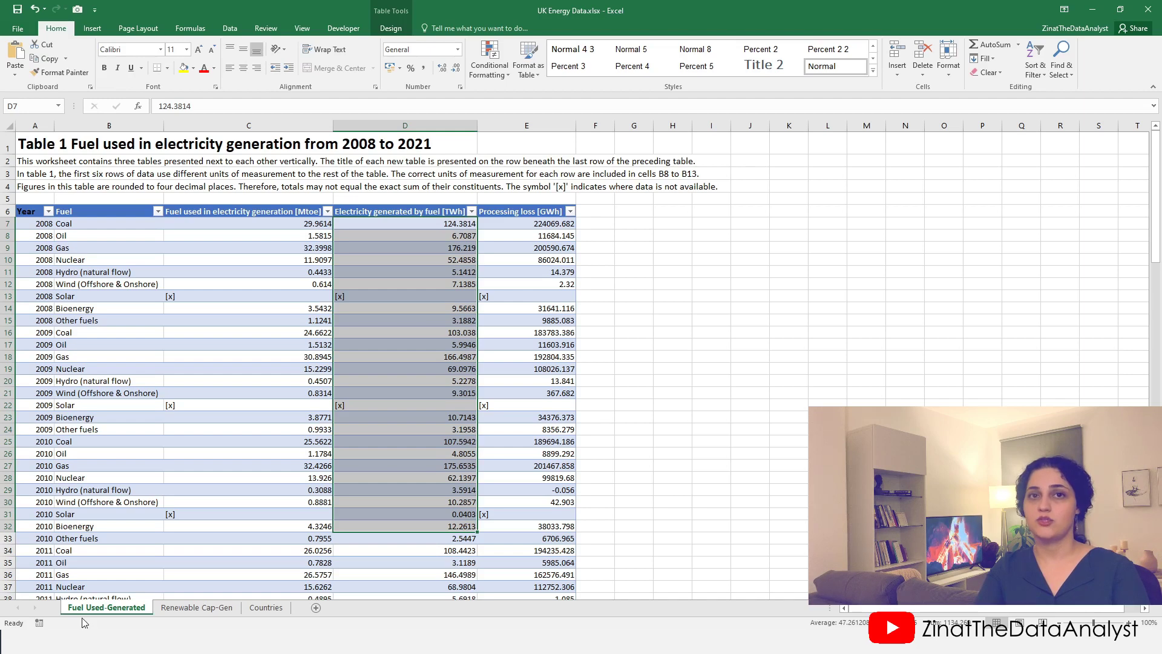
pyautogui.click(190, 608)
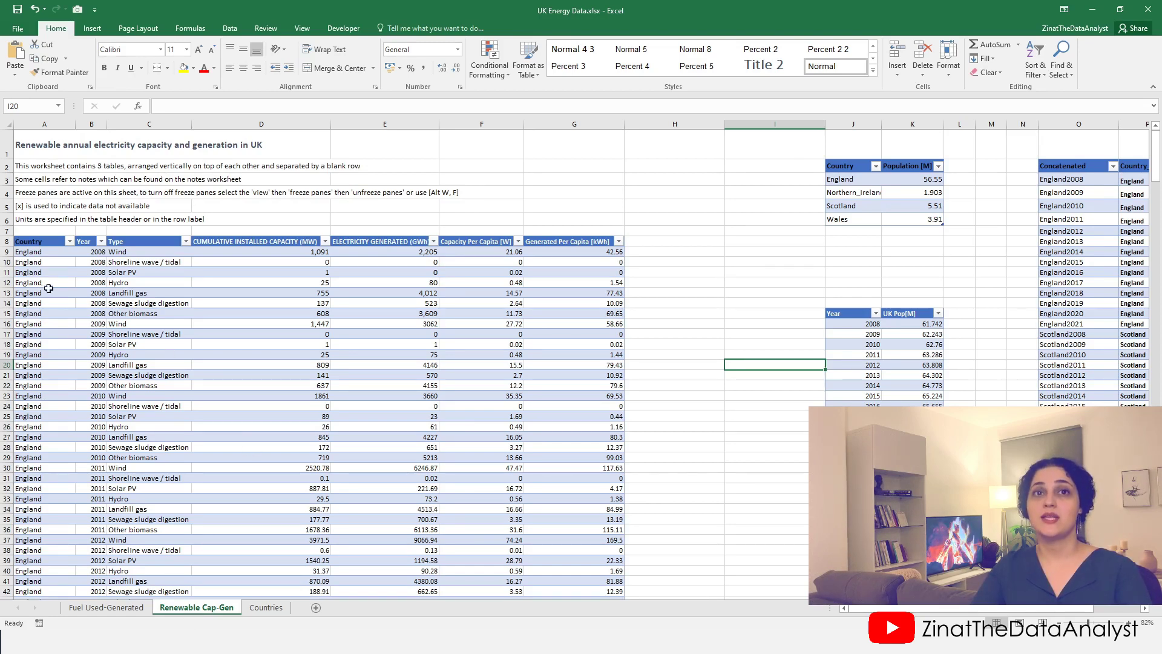
pyautogui.scroll(-20, 43, 497)
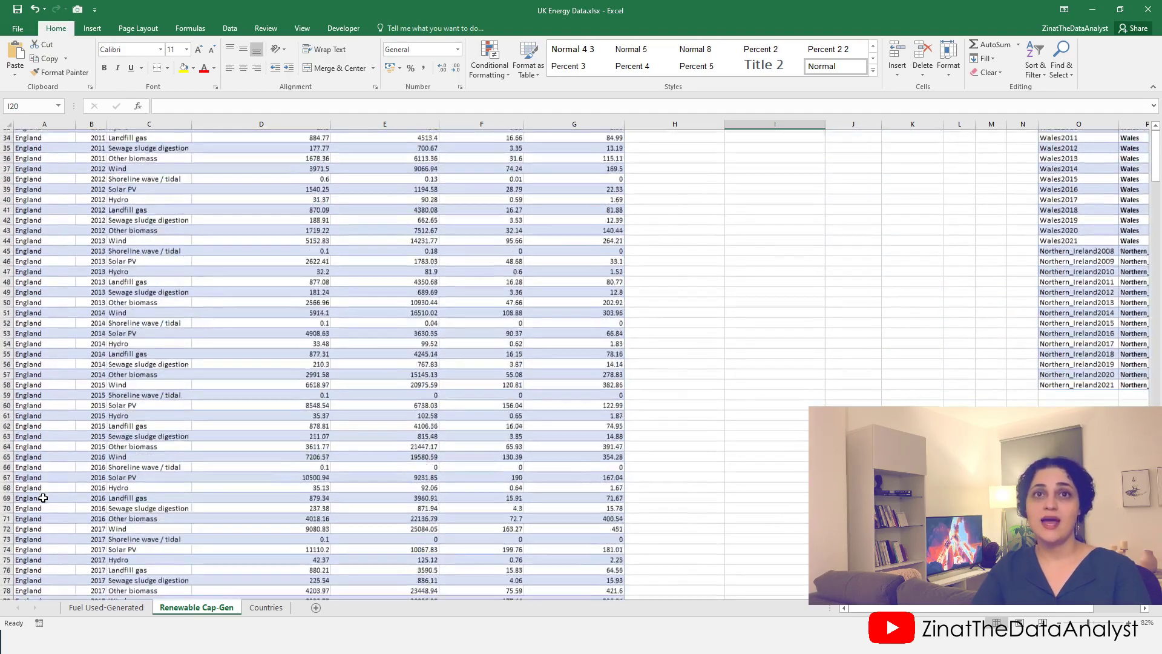
pyautogui.scroll(-20, 43, 496)
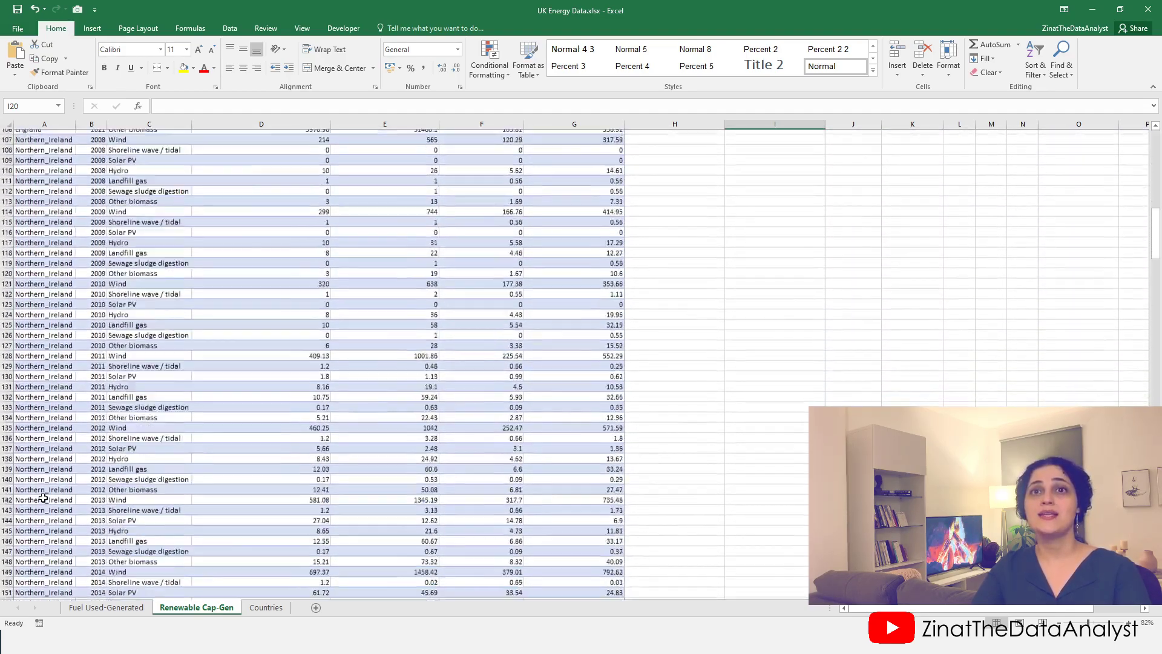
pyautogui.scroll(20, 43, 497)
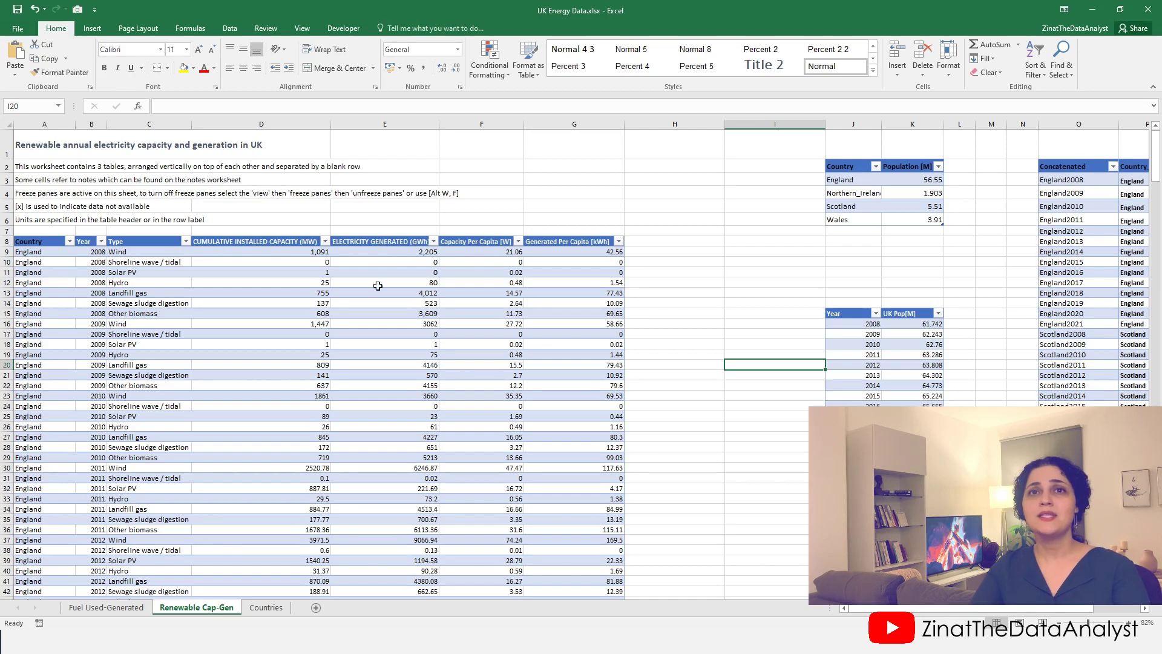
pyautogui.click(314, 253)
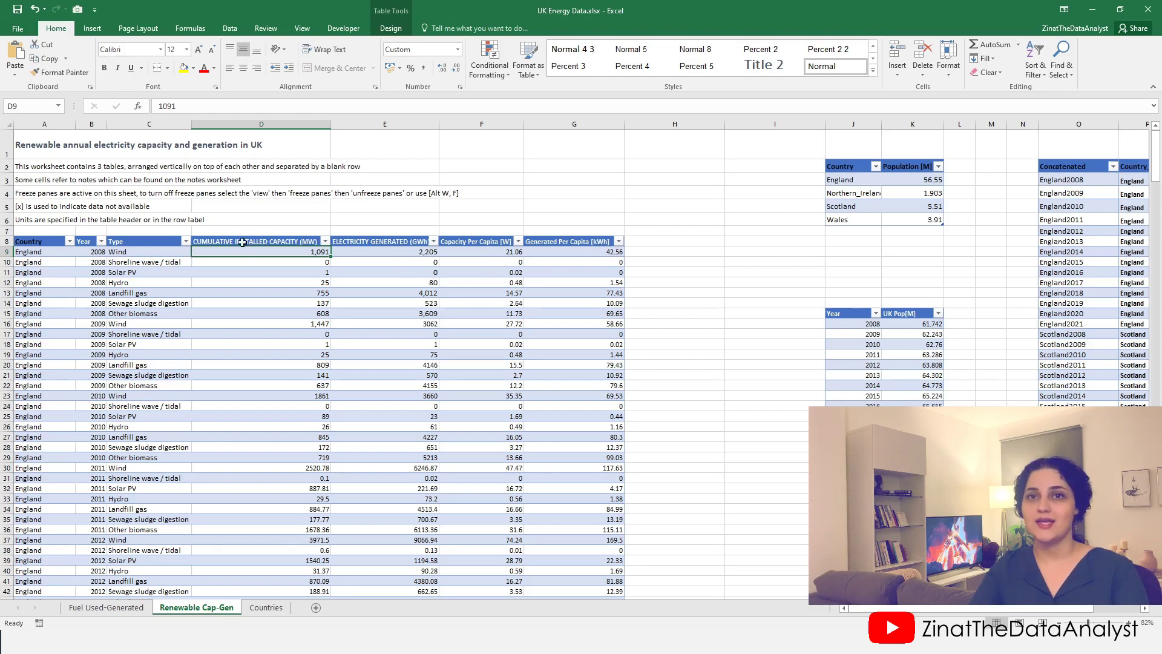
pyautogui.click(265, 607)
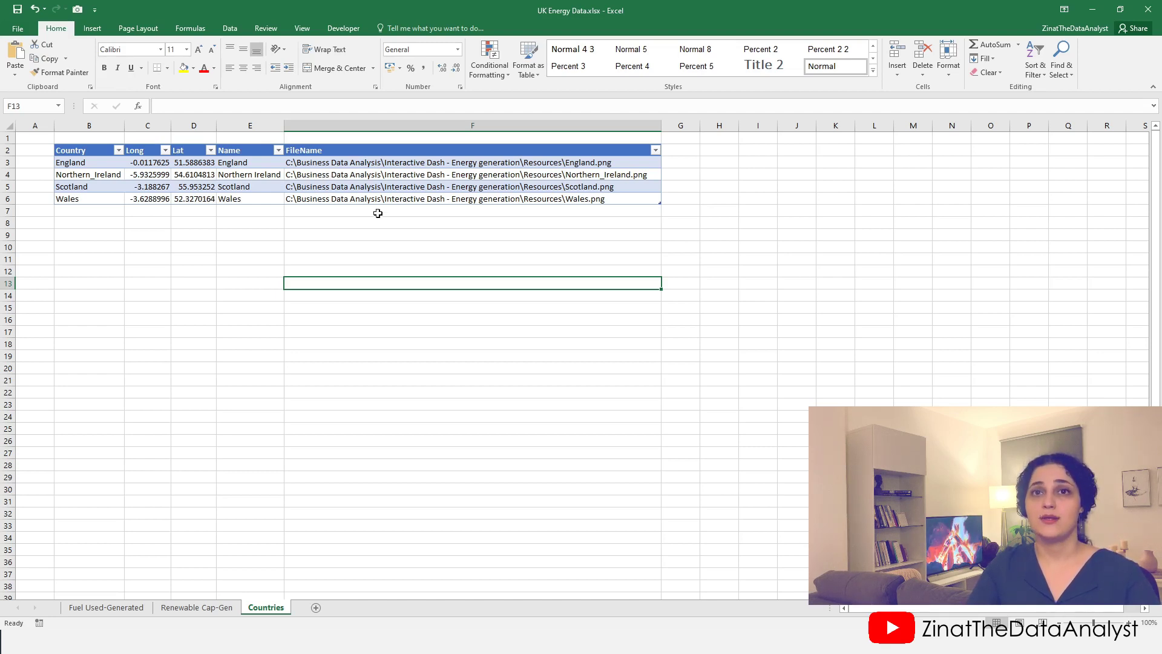
# Create a pivot table on a new worksheet from the table on the Fuel Used-Generated sheet.
pyautogui.click(104, 608)
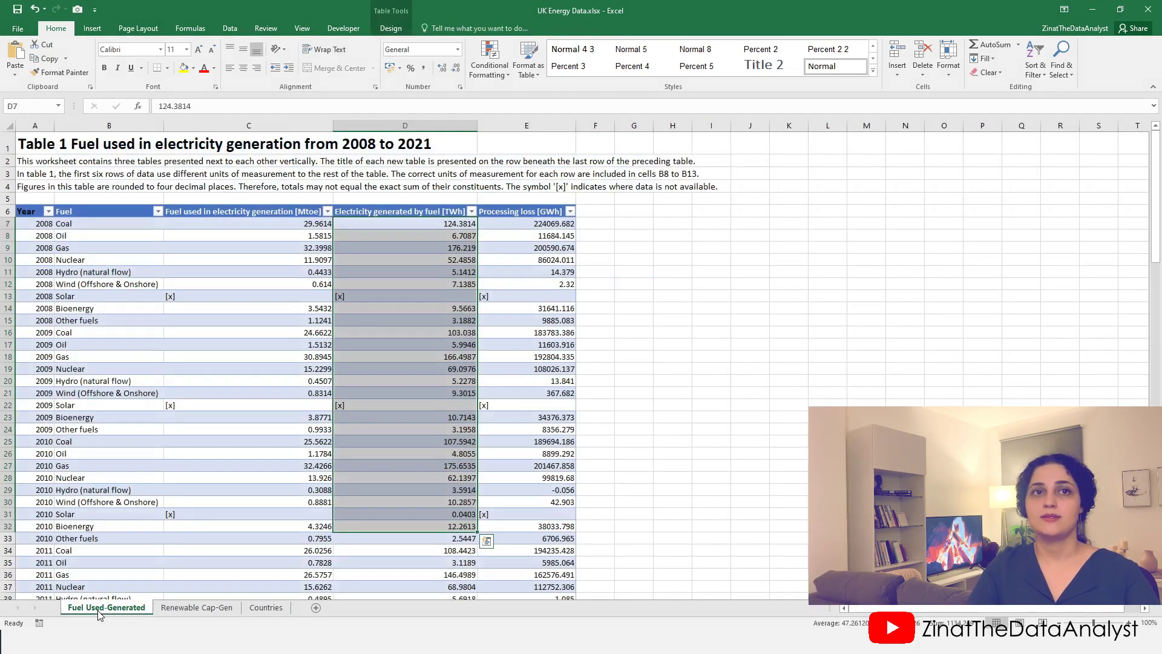
pyautogui.click(278, 345)
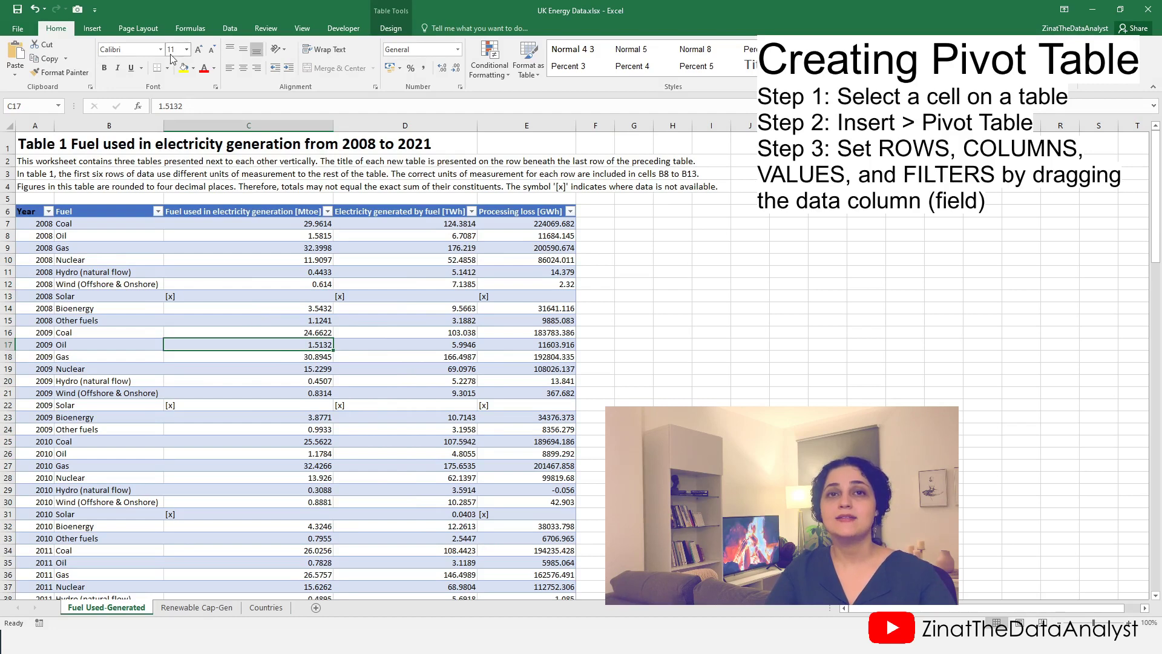
pyautogui.click(89, 31)
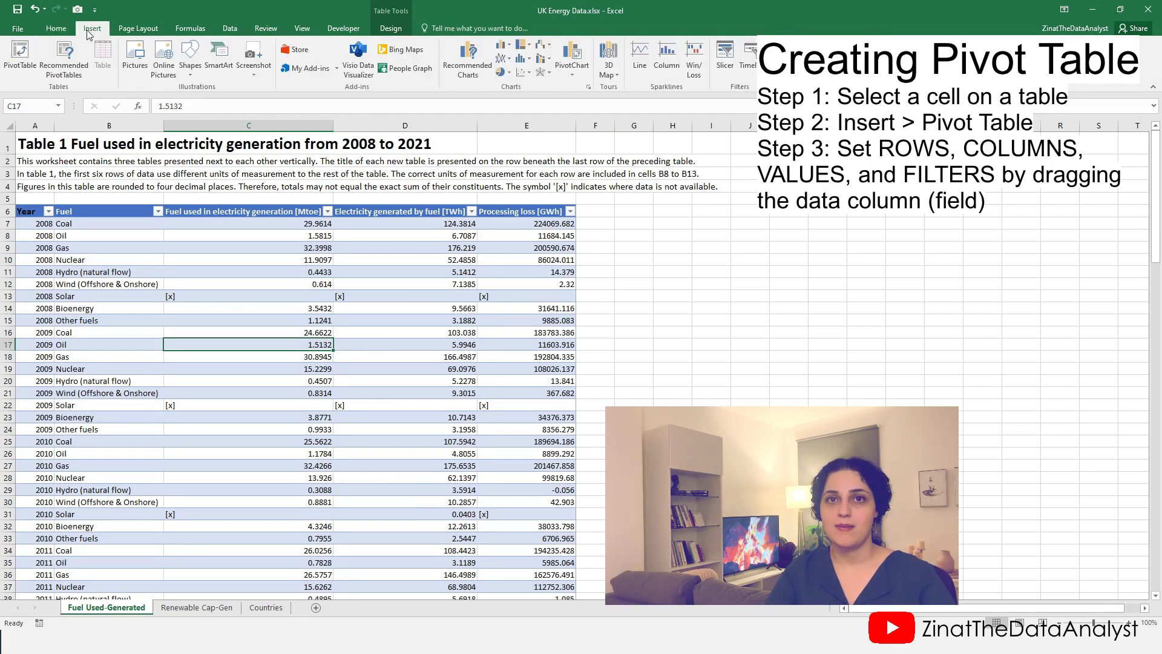
pyautogui.click(20, 57)
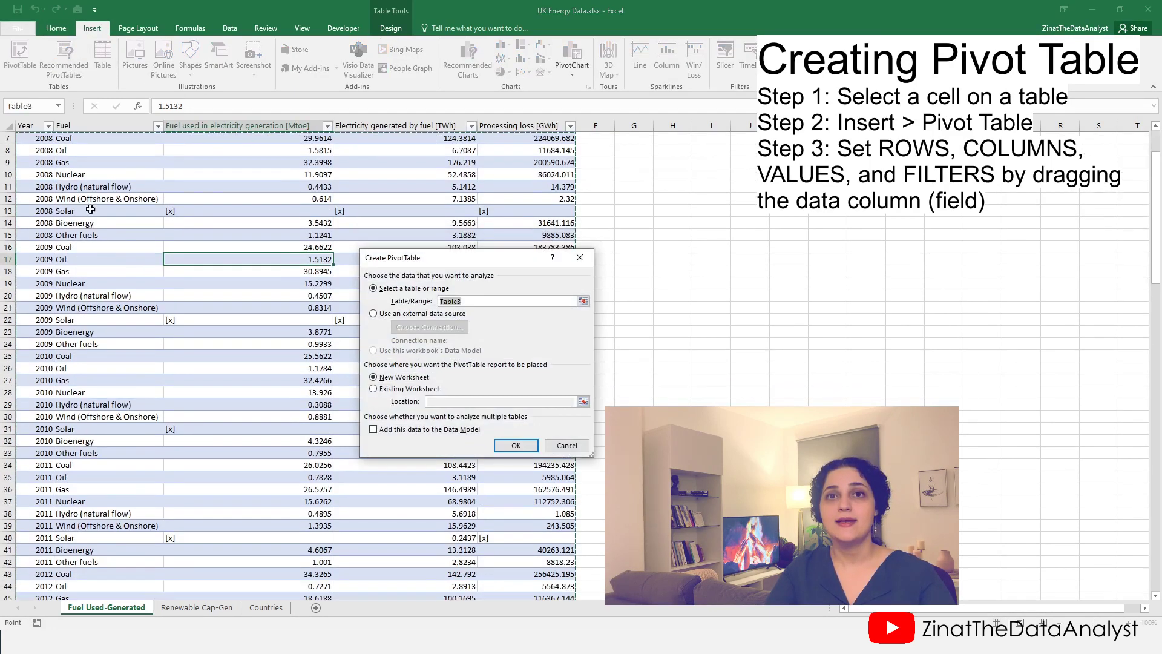
pyautogui.click(518, 445)
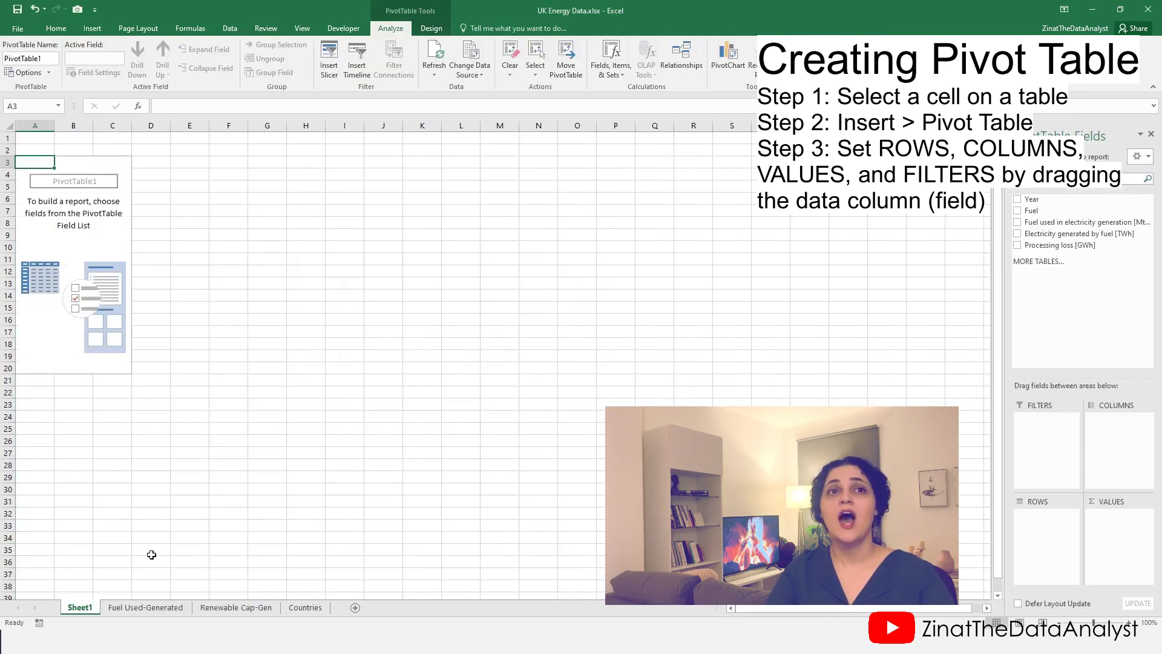
# Move the new pivot table sheet directly after Fuel Used-Generated and rename it Pivot1.
pyautogui.moveTo(151, 609); pyautogui.dragTo(194, 613)
pyautogui.doubleClick(178, 608)
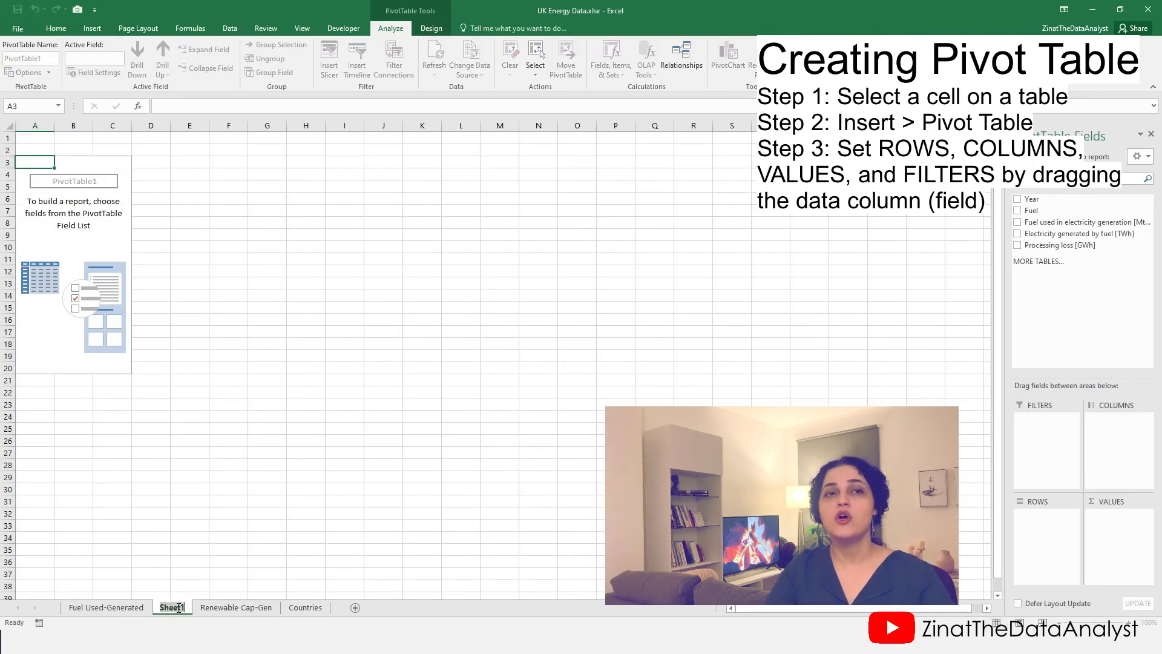
pyautogui.write('Pivot')
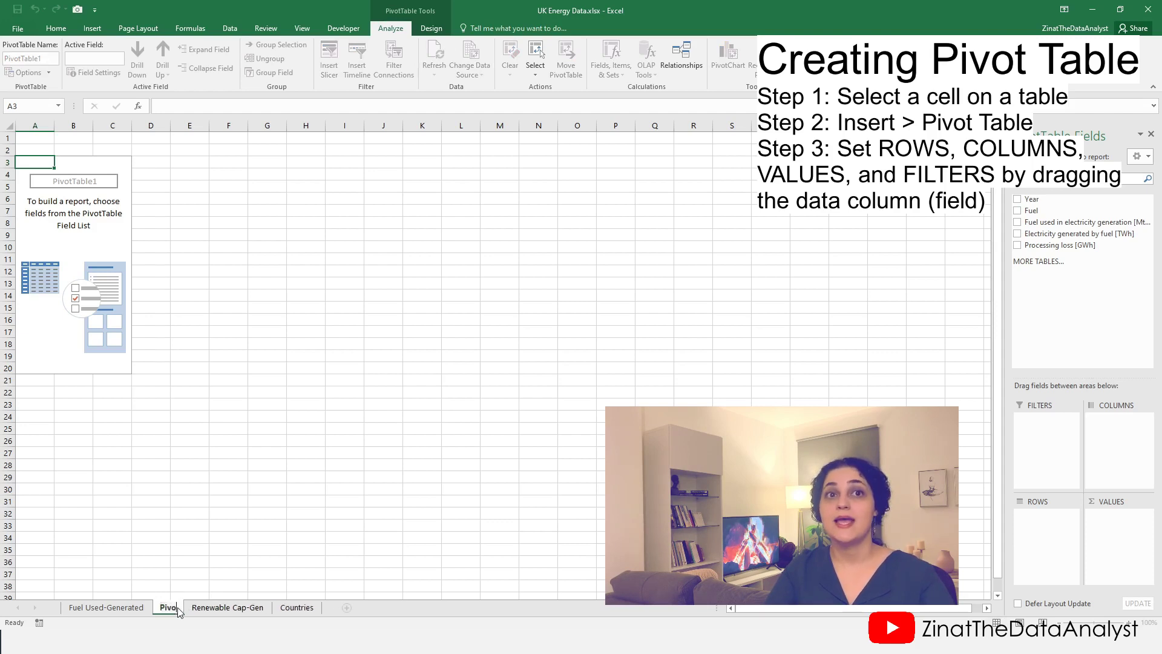
pyautogui.write('1')
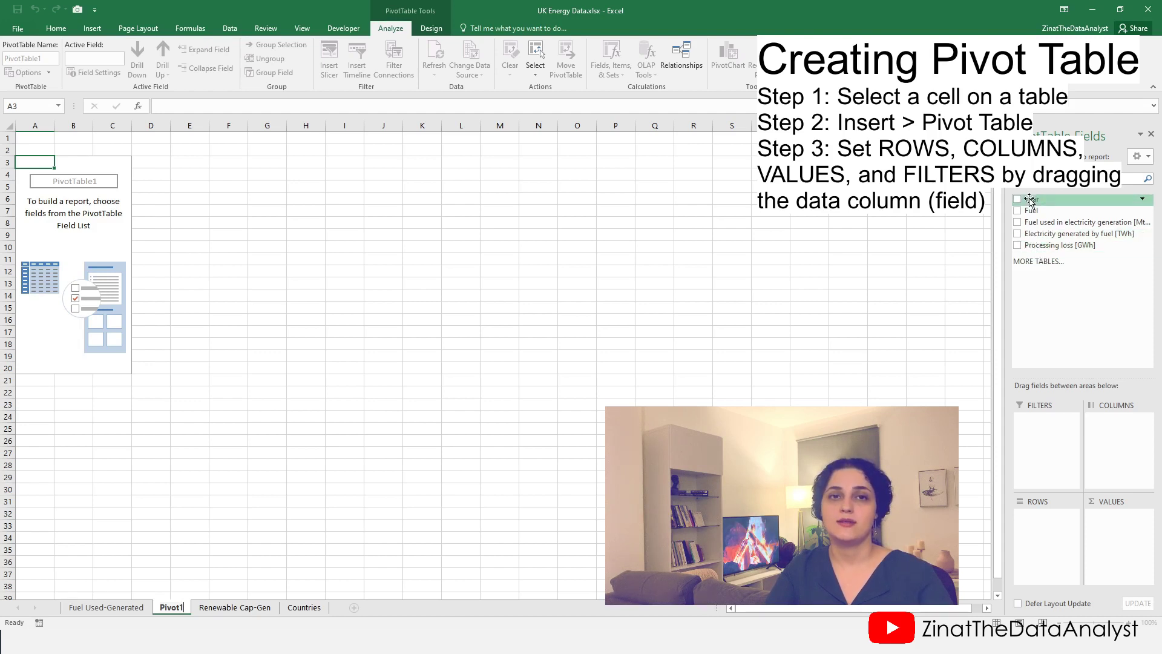
# Lay out the pivot table with Year as rows, Fuel as columns and Electricity generated by fuel [TWh] as values.
pyautogui.moveTo(1030, 201); pyautogui.dragTo(1047, 516)
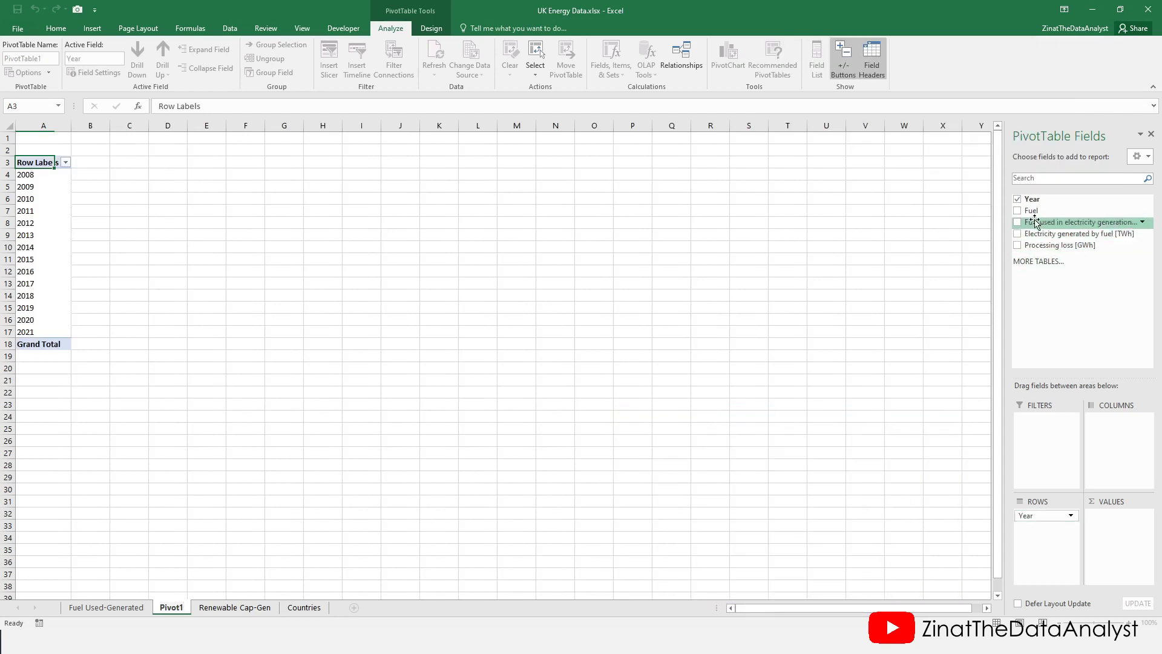
pyautogui.moveTo(1031, 210); pyautogui.dragTo(1112, 421)
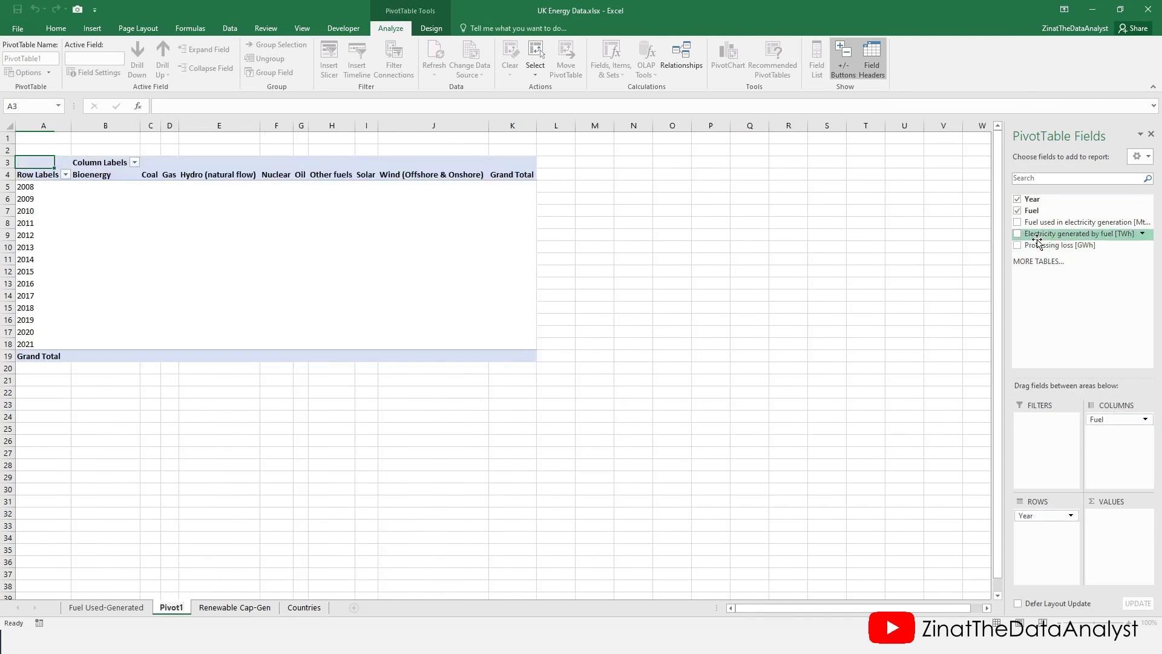
pyautogui.moveTo(1037, 240); pyautogui.dragTo(1132, 532)
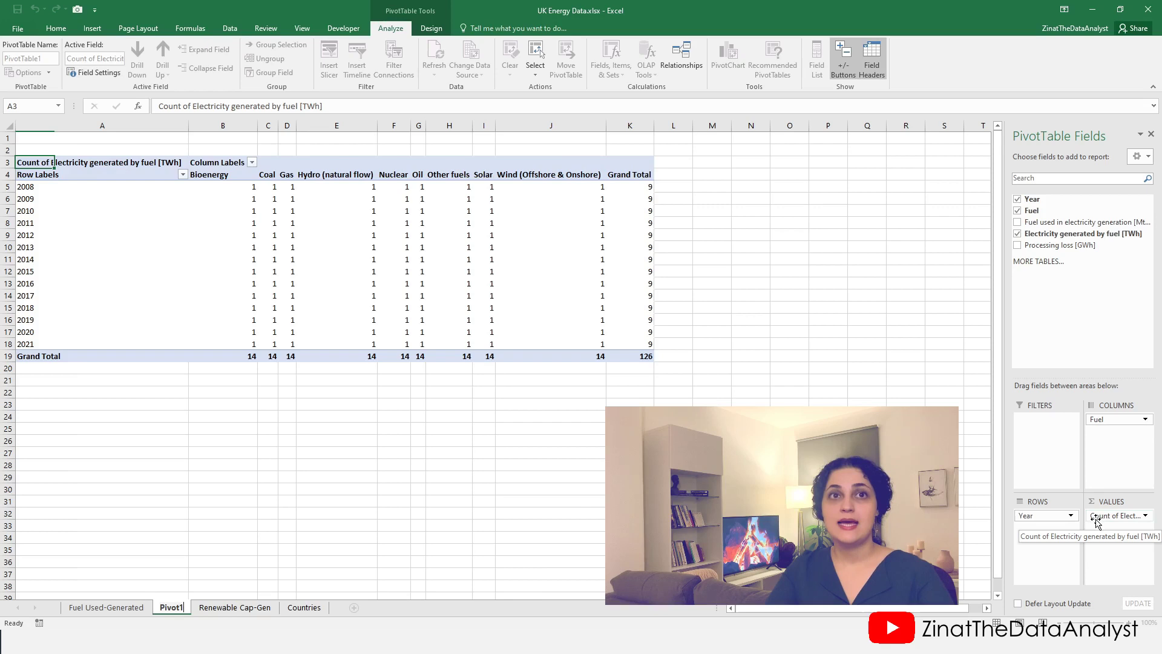
# Set the Electricity generated by fuel [TWh] value field to be summarized by Sum.
pyautogui.click(1143, 515)
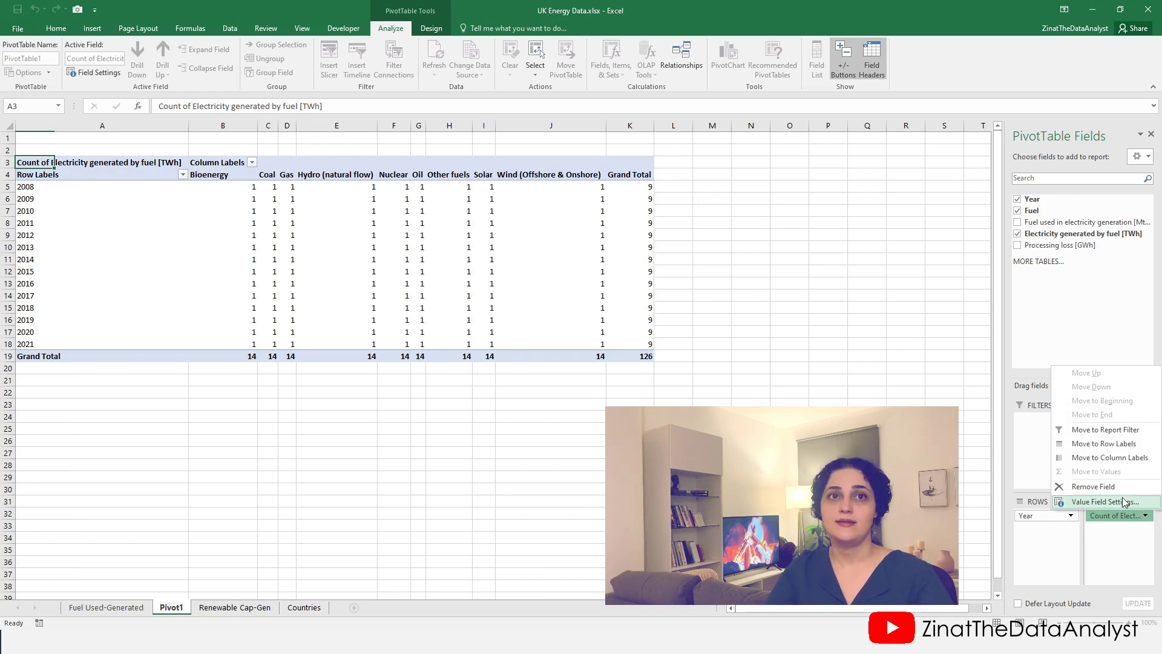
pyautogui.click(1103, 502)
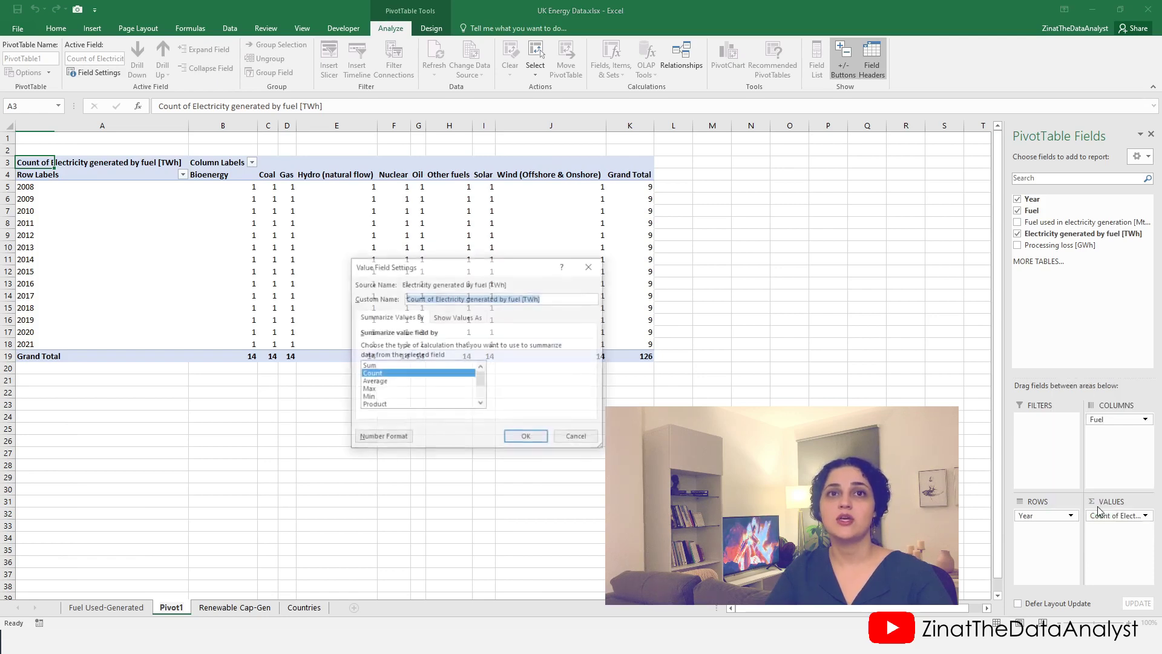
pyautogui.click(371, 365)
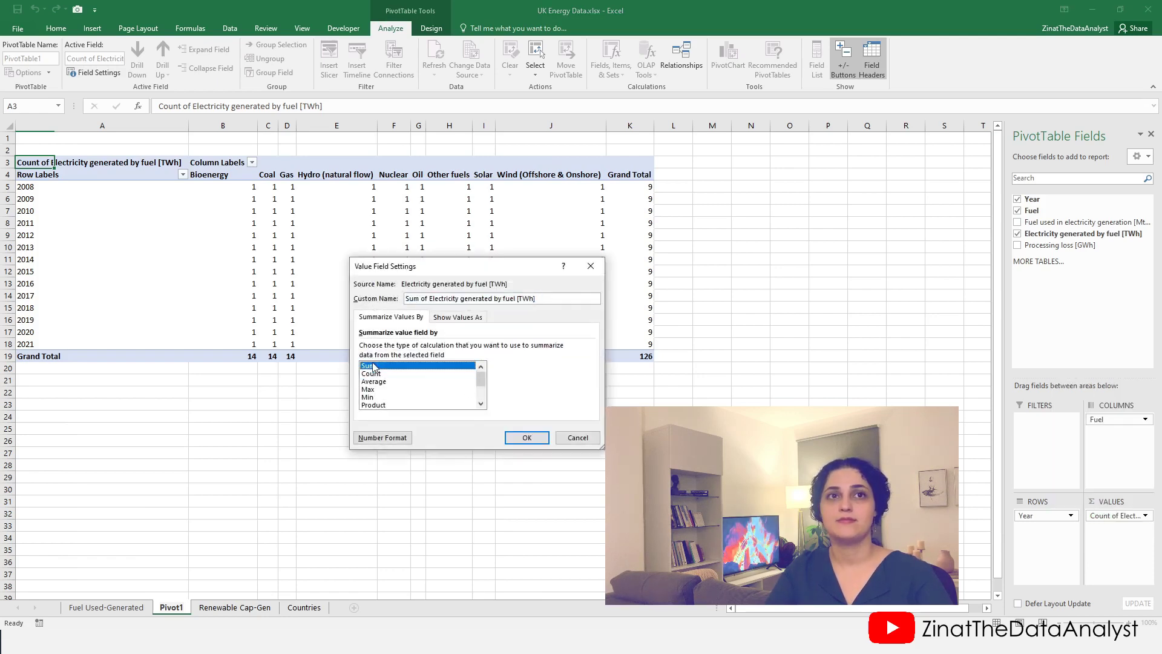
pyautogui.click(524, 438)
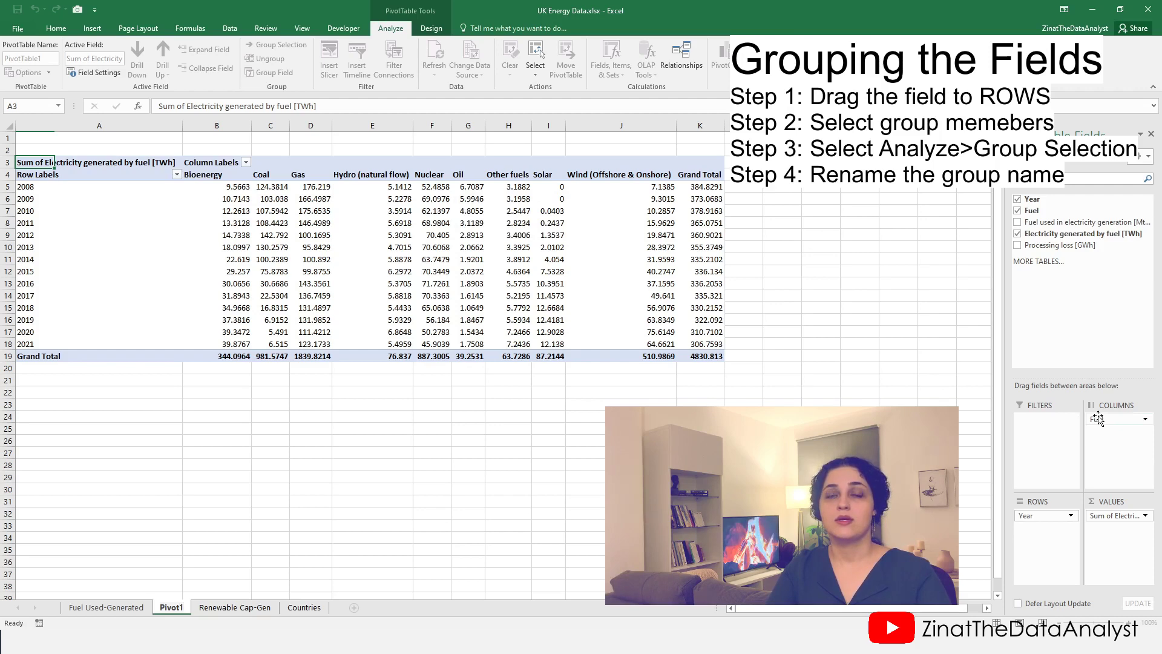
# Place Fuel under Year in the pivot rows and group Hydro (natural flow), Solar and Wind (Offshore & Onshore).
pyautogui.moveTo(1111, 420); pyautogui.dragTo(1045, 531)
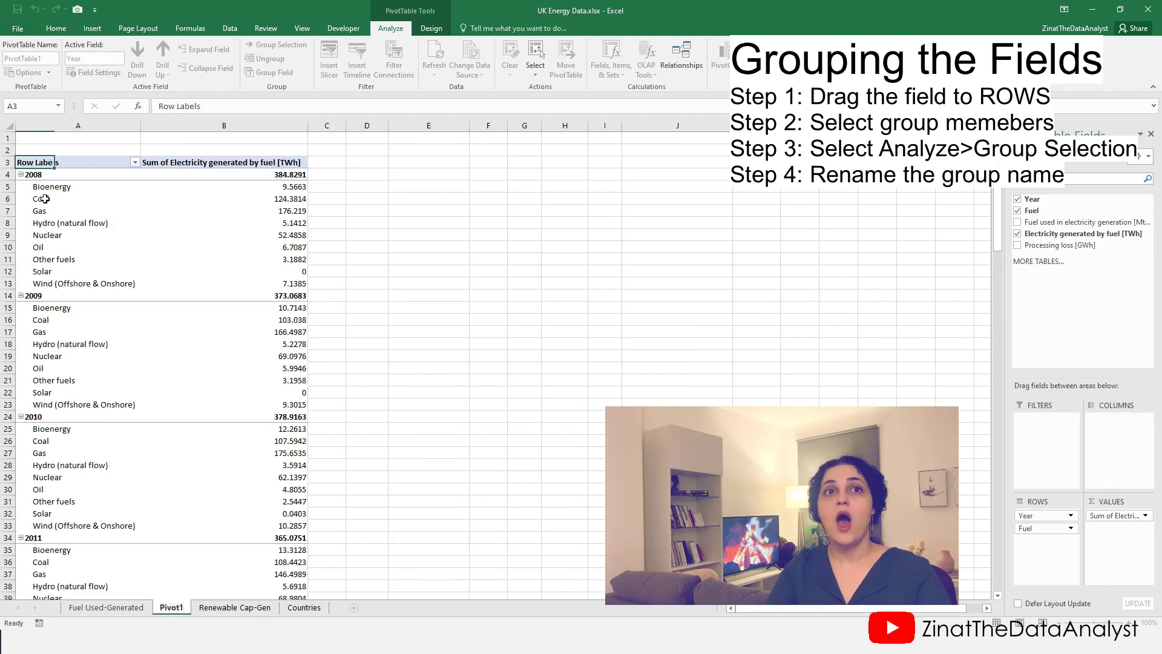
pyautogui.click(44, 224)
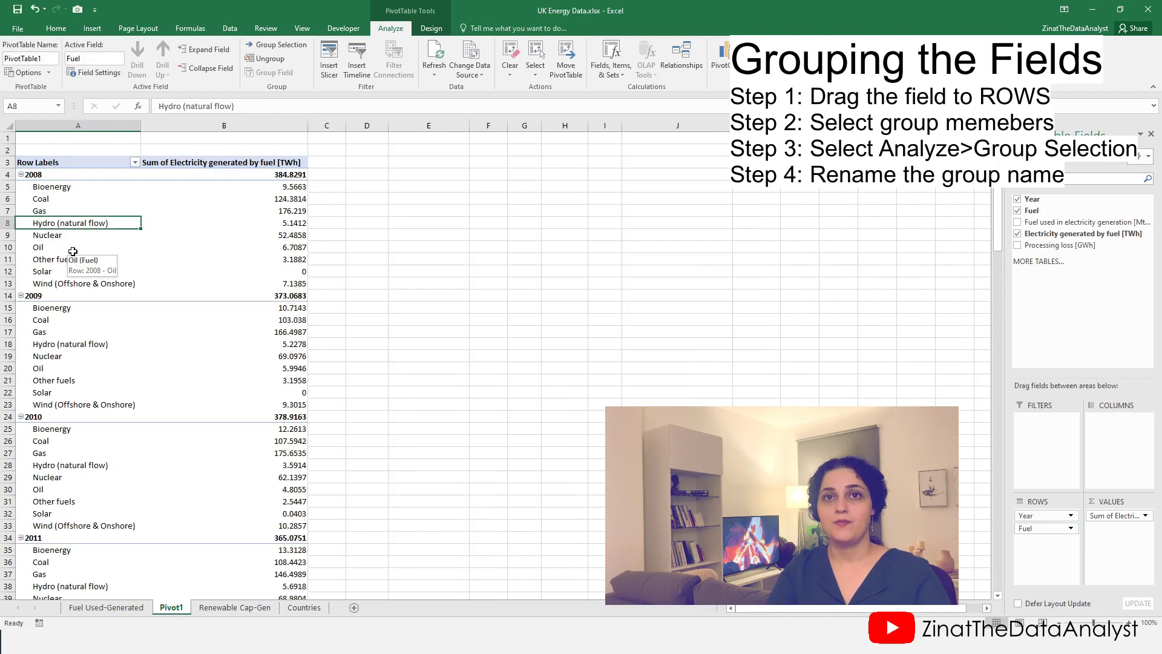
pyautogui.keyDown('ctrl'); pyautogui.click(40, 272); pyautogui.keyUp('ctrl')
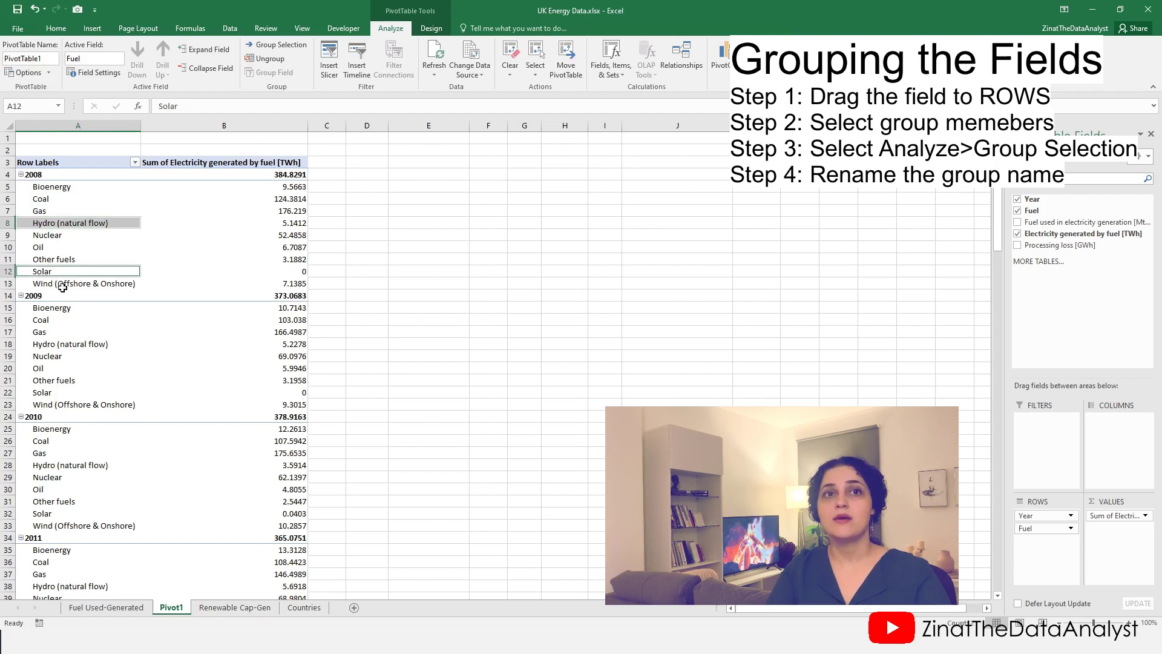
pyautogui.keyDown('ctrl'); pyautogui.click(63, 285); pyautogui.keyUp('ctrl')
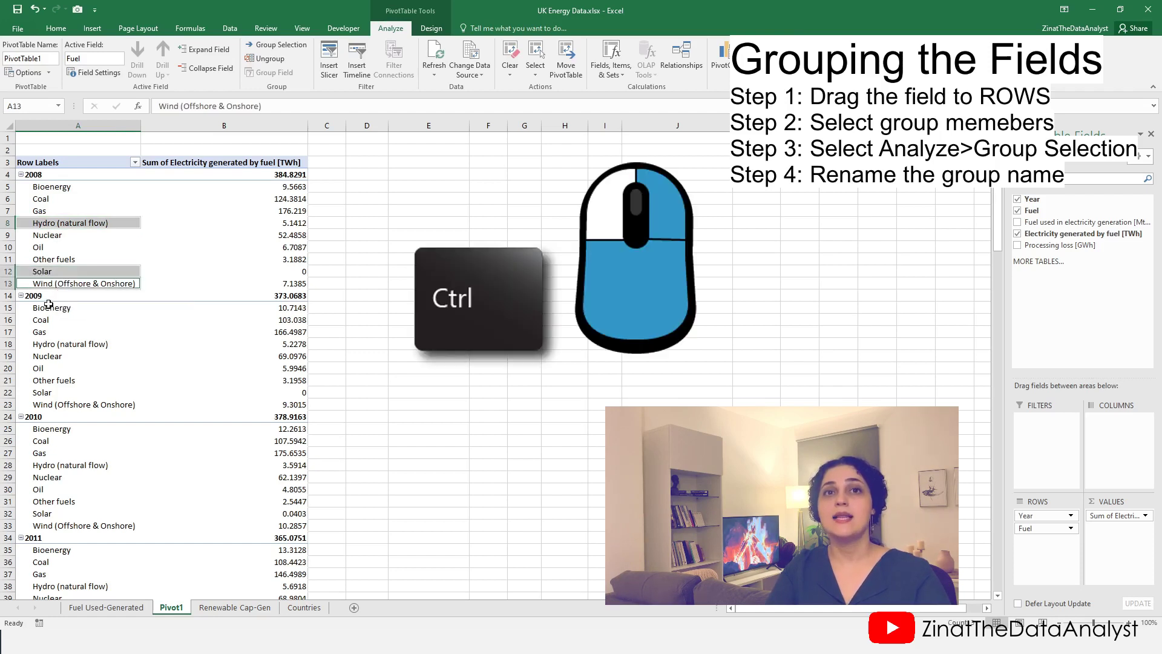
pyautogui.click(271, 51)
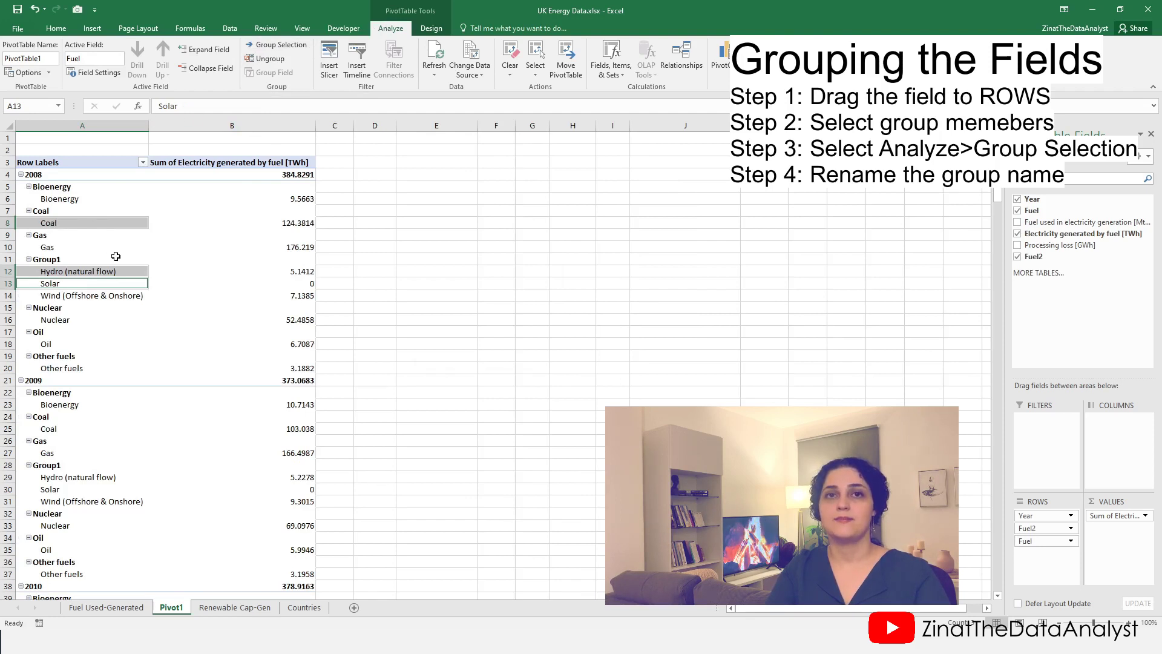
# Rename the new group of hydro, solar and wind to Green Energy.
pyautogui.click(50, 261)
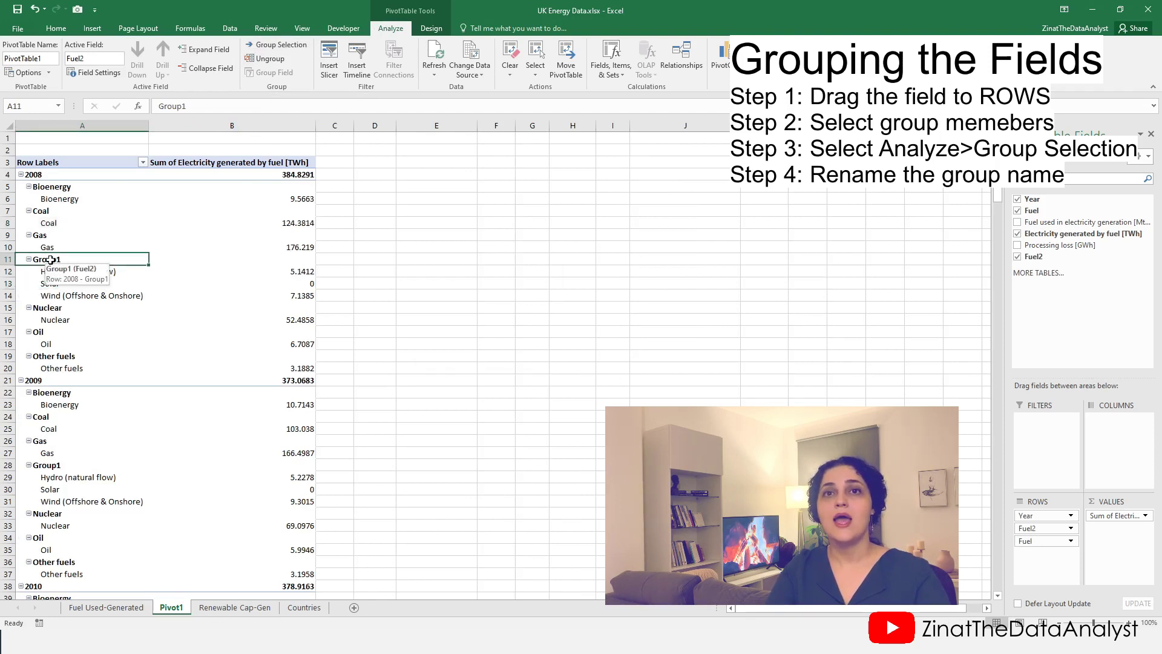
pyautogui.moveTo(189, 107); pyautogui.dragTo(138, 114)
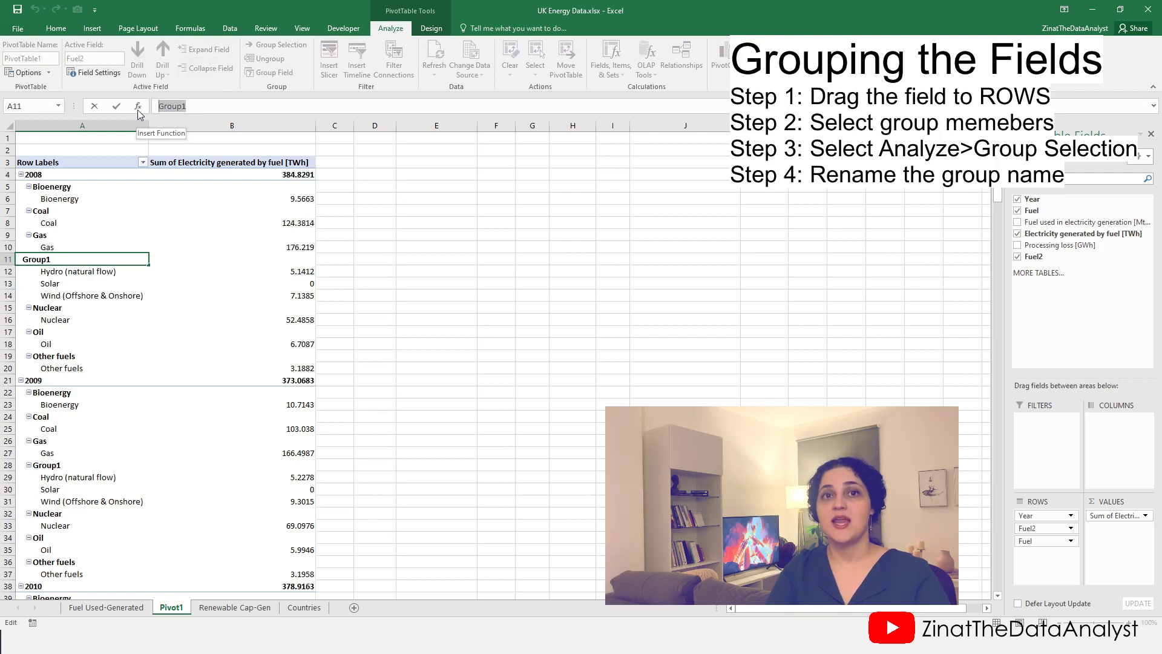
pyautogui.write('Green')
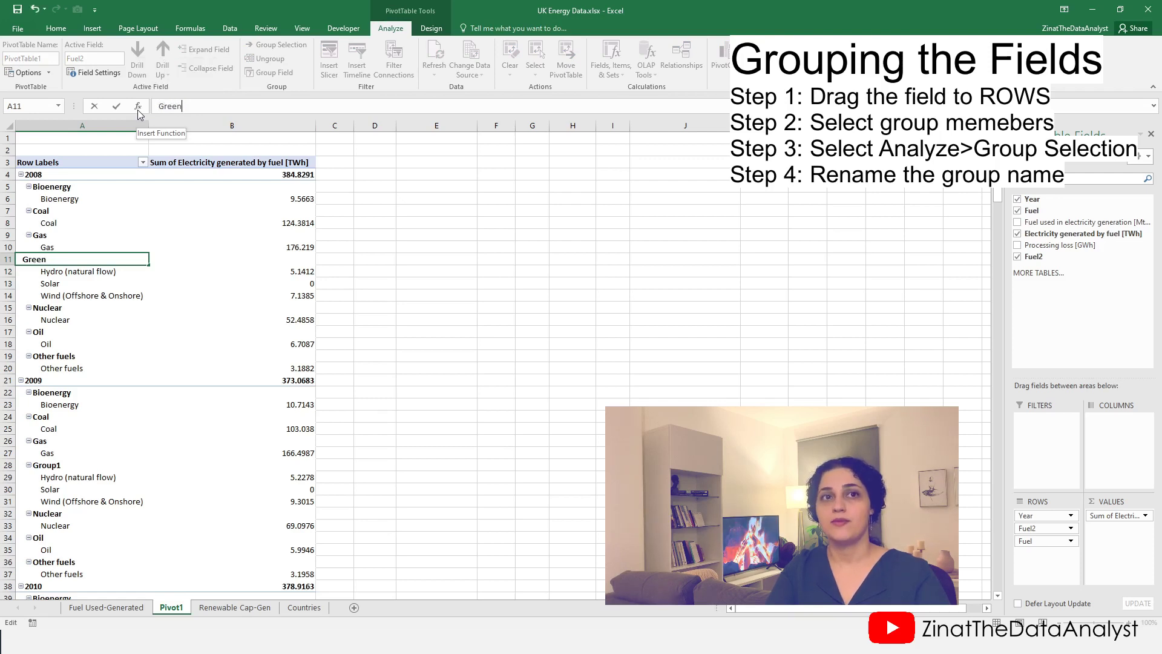
pyautogui.write(' Energy')
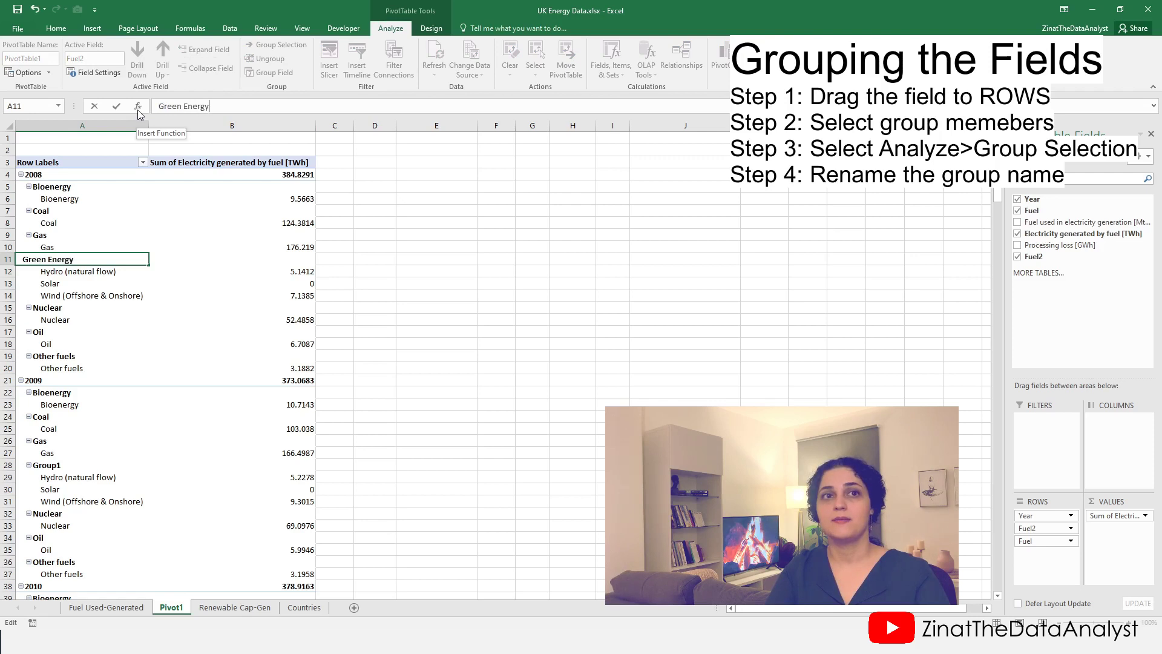
pyautogui.press('Return')
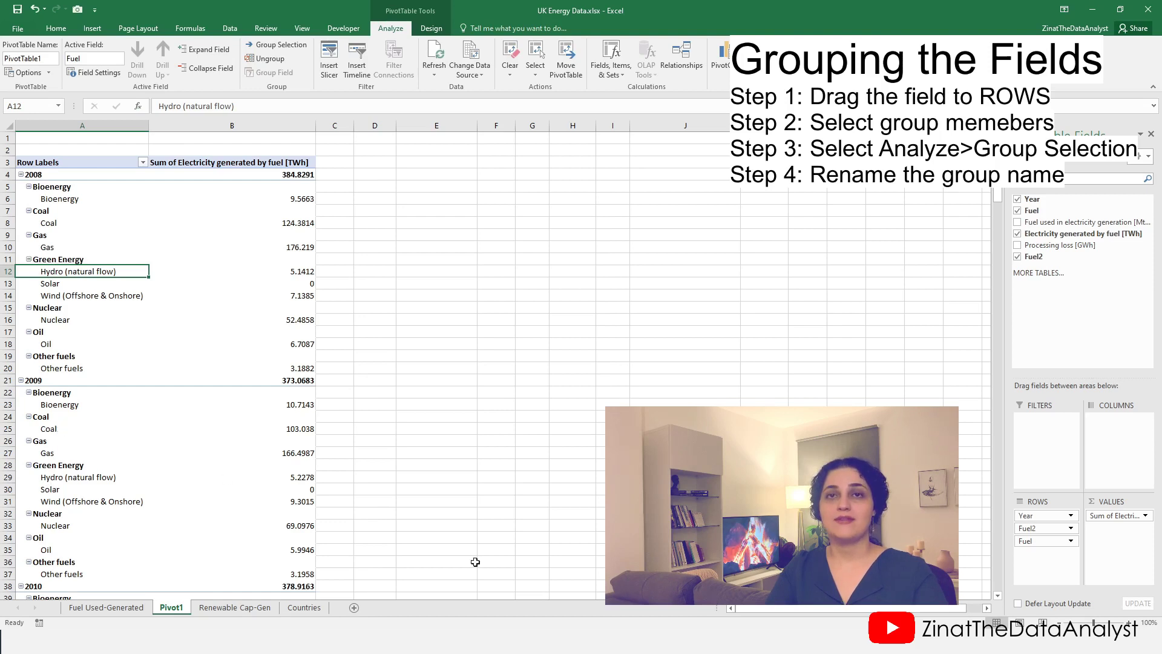
# Remove the Fuel field from the pivot rows and move Fuel2 to the columns.
pyautogui.click(1037, 529)
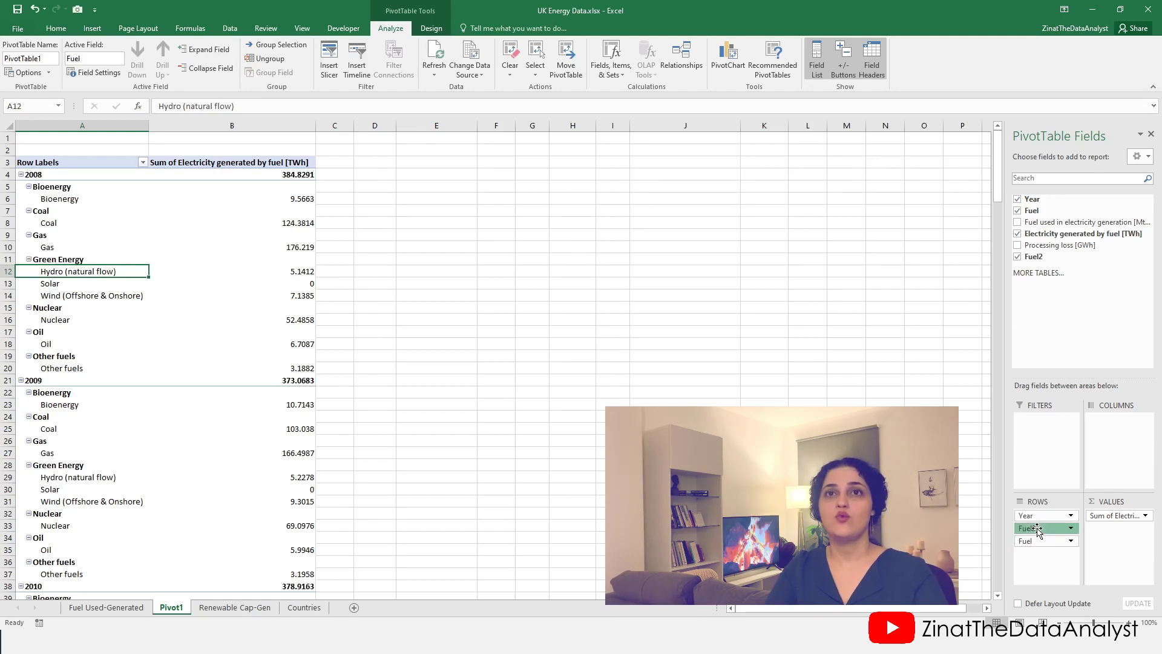
pyautogui.click(1037, 529)
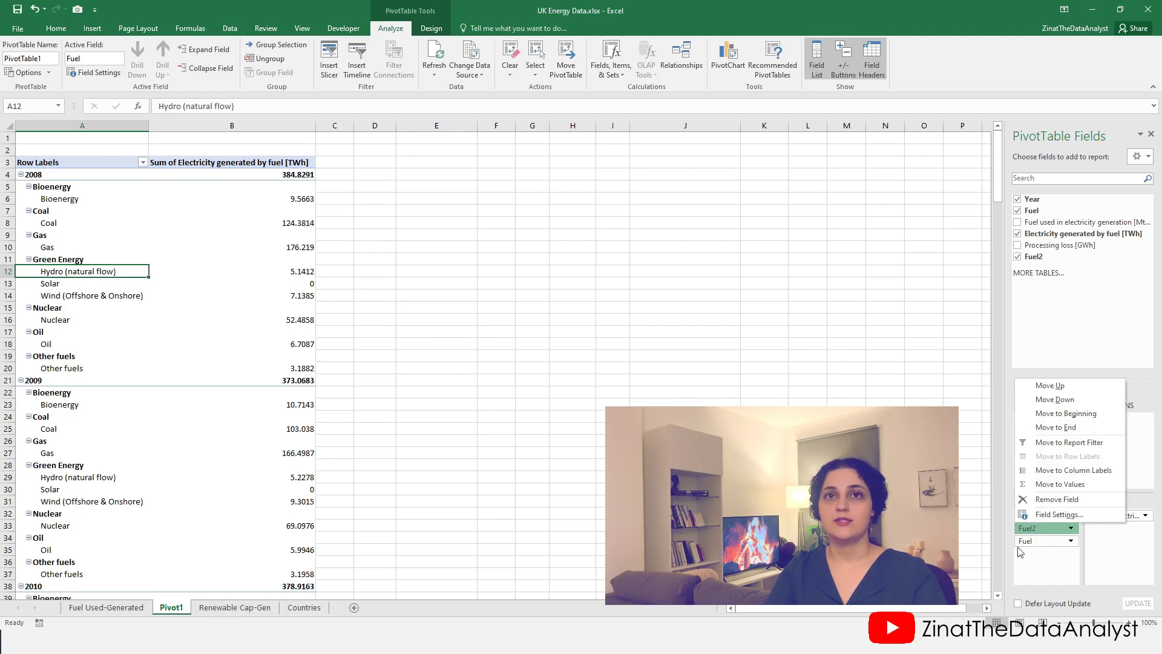
pyautogui.click(1045, 544)
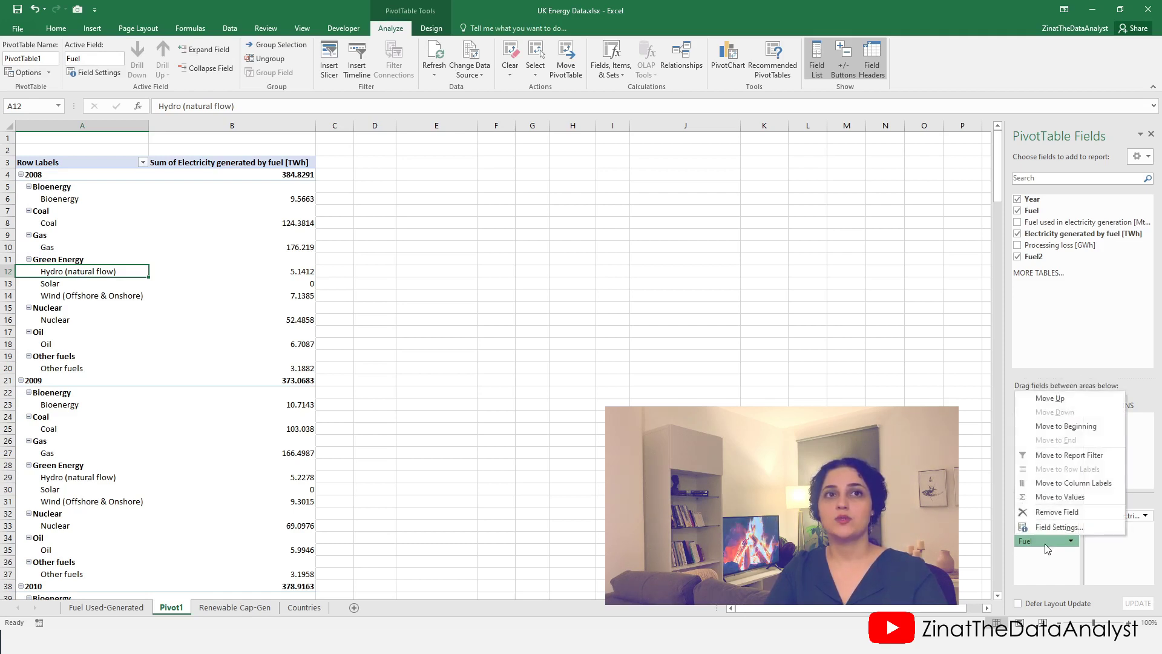
pyautogui.moveTo(1045, 543); pyautogui.dragTo(1073, 320)
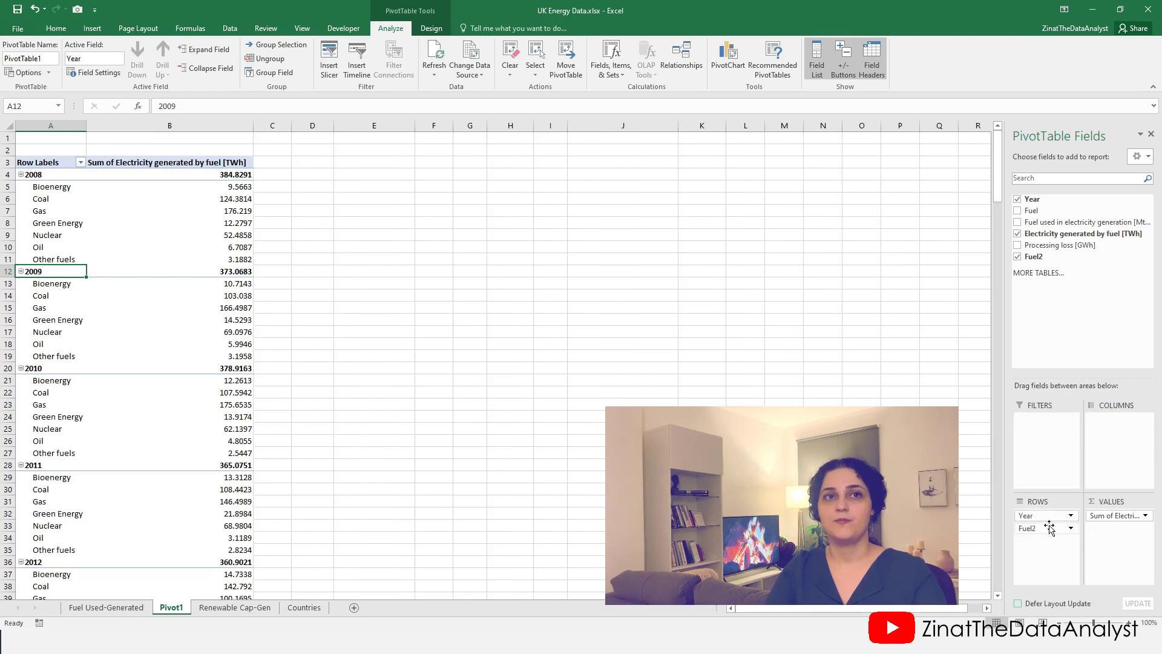
pyautogui.moveTo(1041, 528); pyautogui.dragTo(1122, 432)
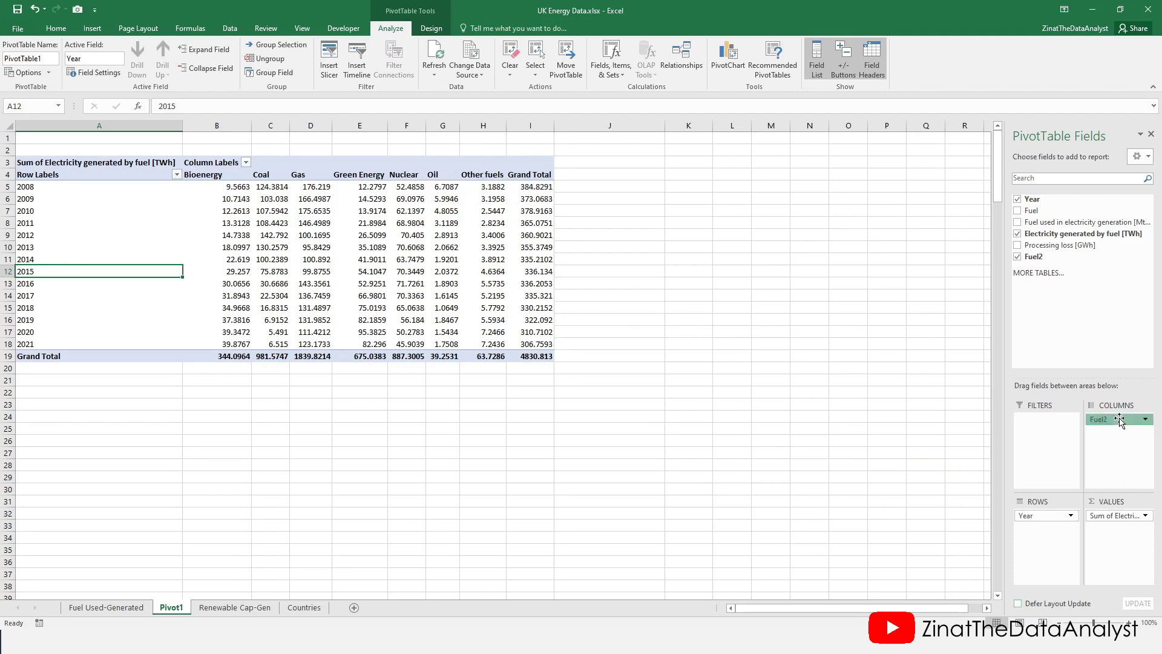
# Move Fuel2 back under Year in the pivot rows and group the Oil and Other fuels items.
pyautogui.moveTo(1120, 420); pyautogui.dragTo(1035, 528)
pyautogui.click(38, 247)
pyautogui.click(63, 260)
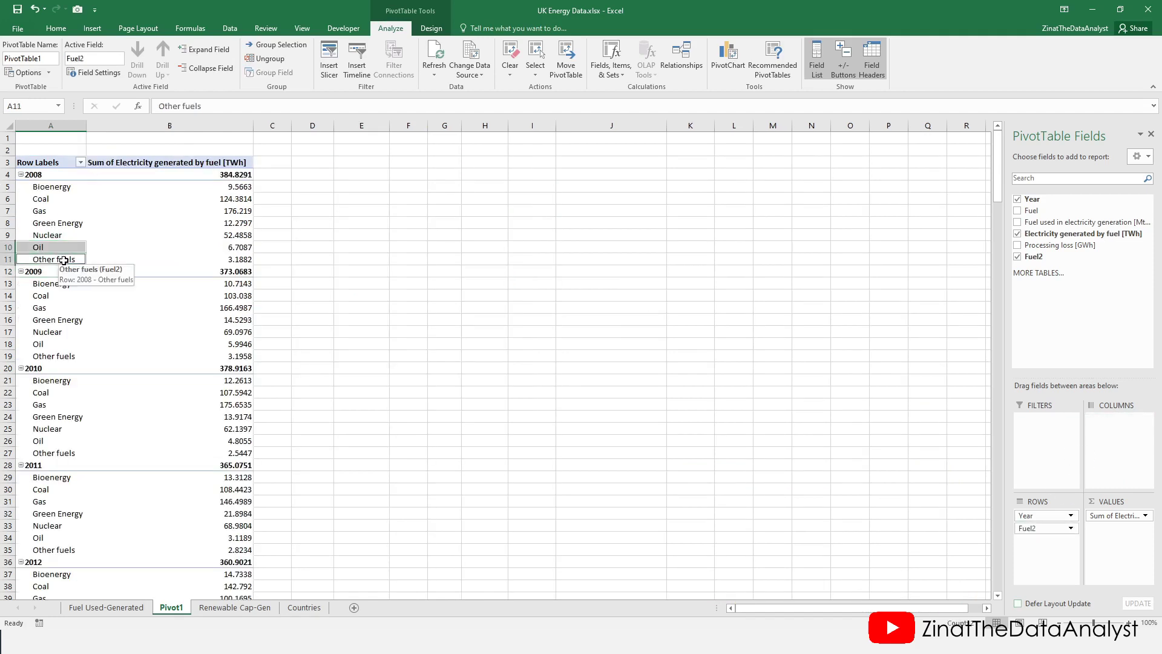
pyautogui.click(276, 45)
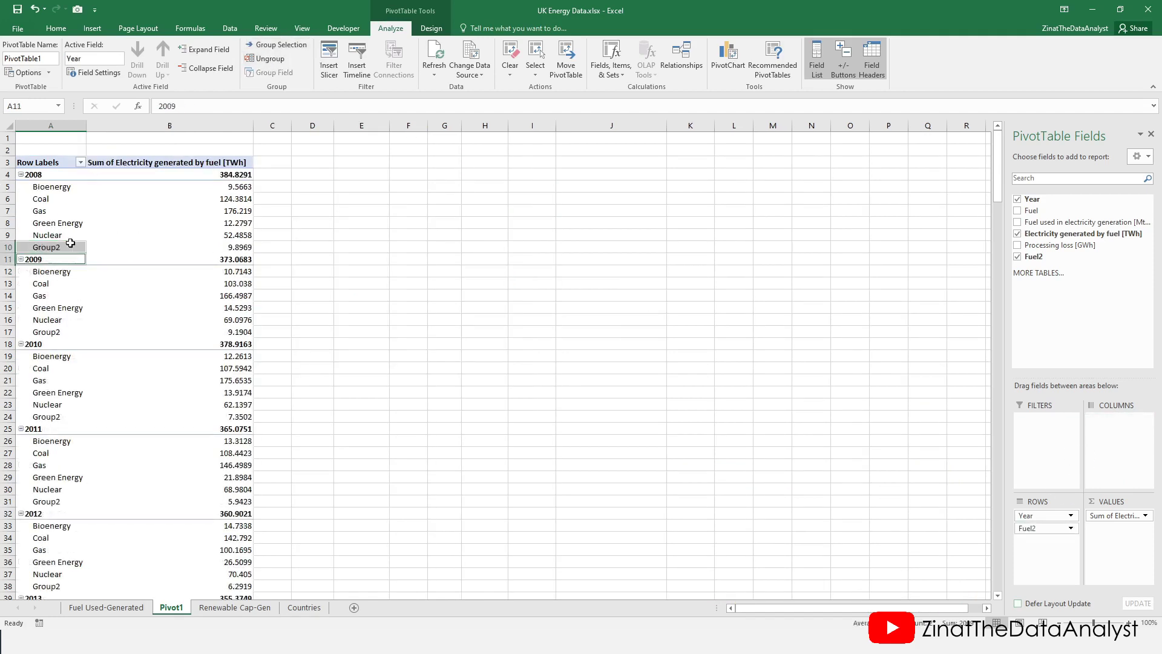
# Rename the new group of oil and other fuels to Oil abd Other fuels.
pyautogui.doubleClick(191, 112)
pyautogui.write('Ol')
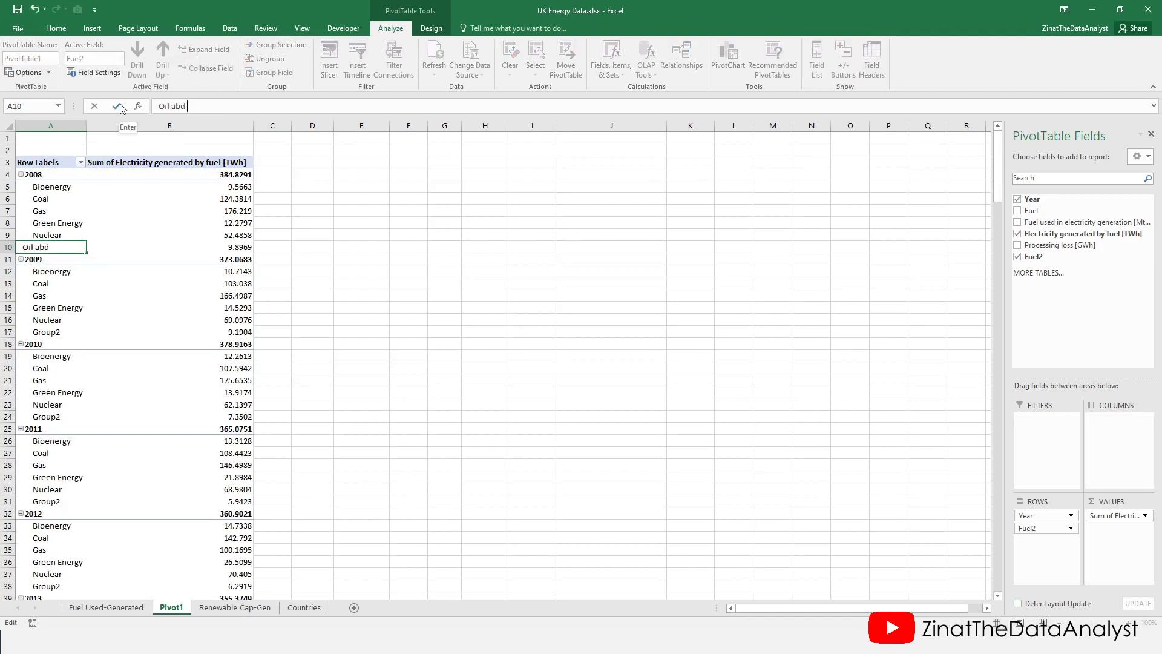
pyautogui.write('l abd Other fuels')
pyautogui.press('Return')
pyautogui.doubleClick(86, 125)
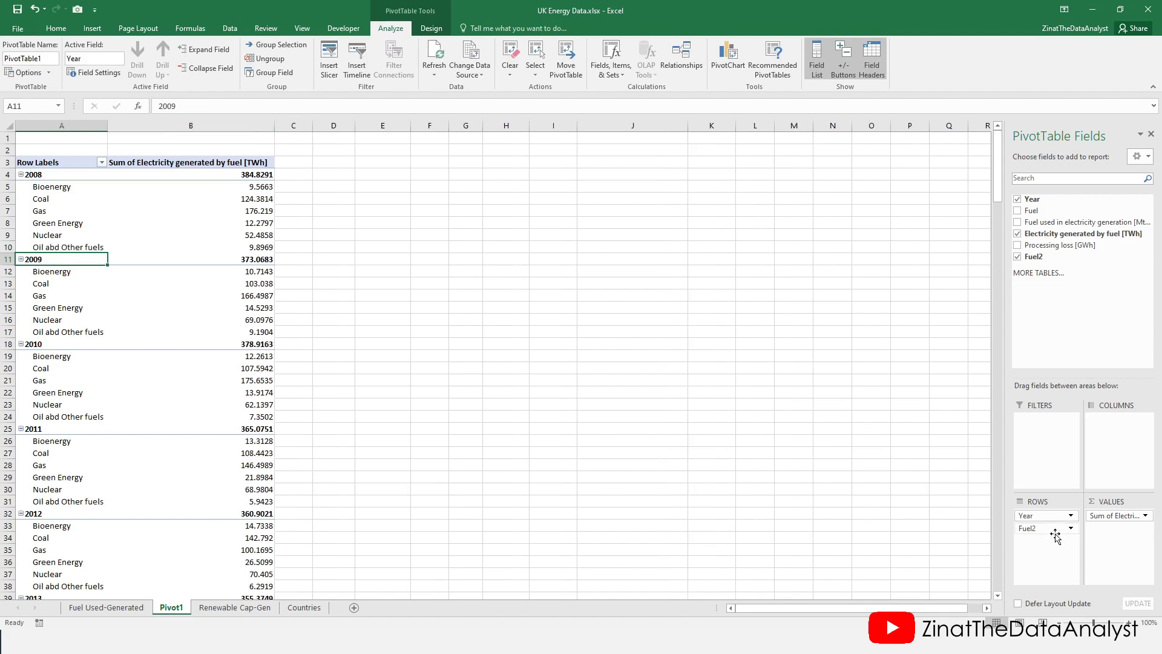
# Move Fuel2 to the pivot columns and correct the misspelled group name to Oil and Other fuels.
pyautogui.moveTo(1056, 537); pyautogui.dragTo(1120, 420)
pyautogui.click(61, 248)
pyautogui.click(182, 106)
pyautogui.press('BackSpace')
pyautogui.write('n')
pyautogui.press('Return')
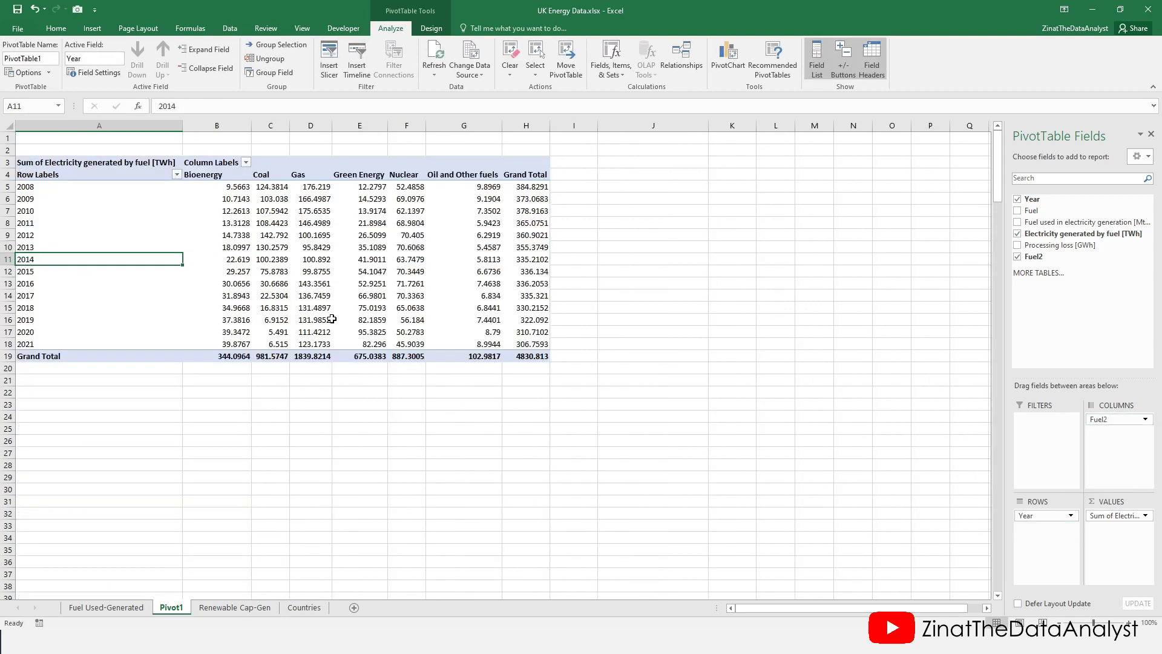
# Insert a Stacked Area pivot chart based on the pivot table.
pyautogui.moveTo(333, 319)
pyautogui.click(270, 245)
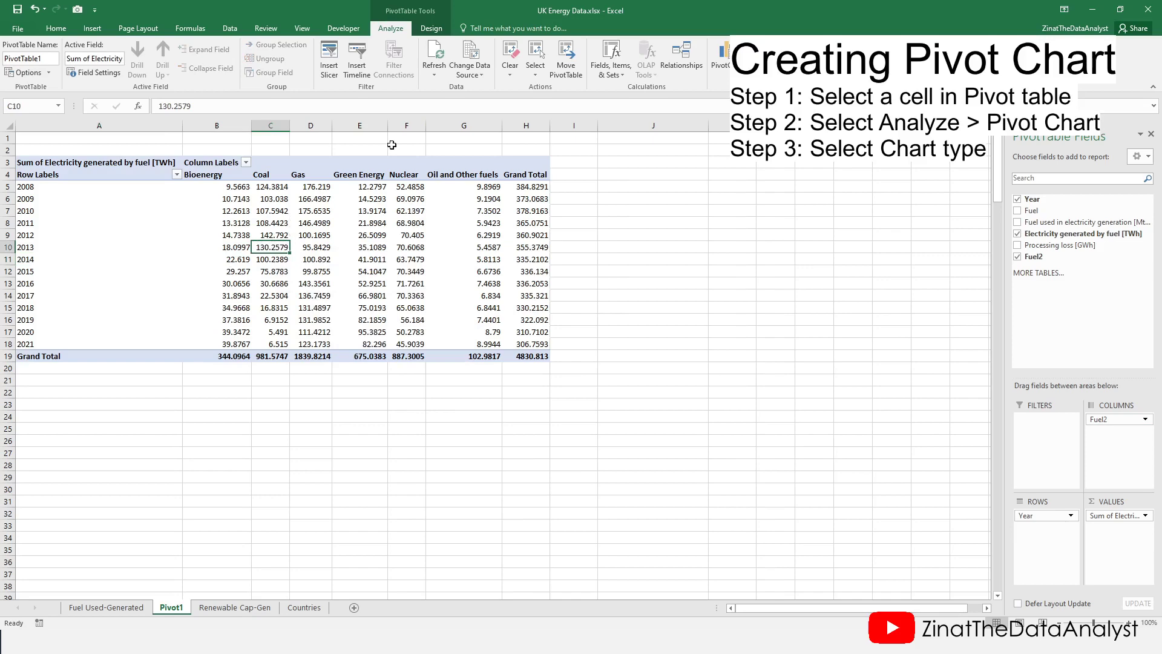
pyautogui.click(722, 61)
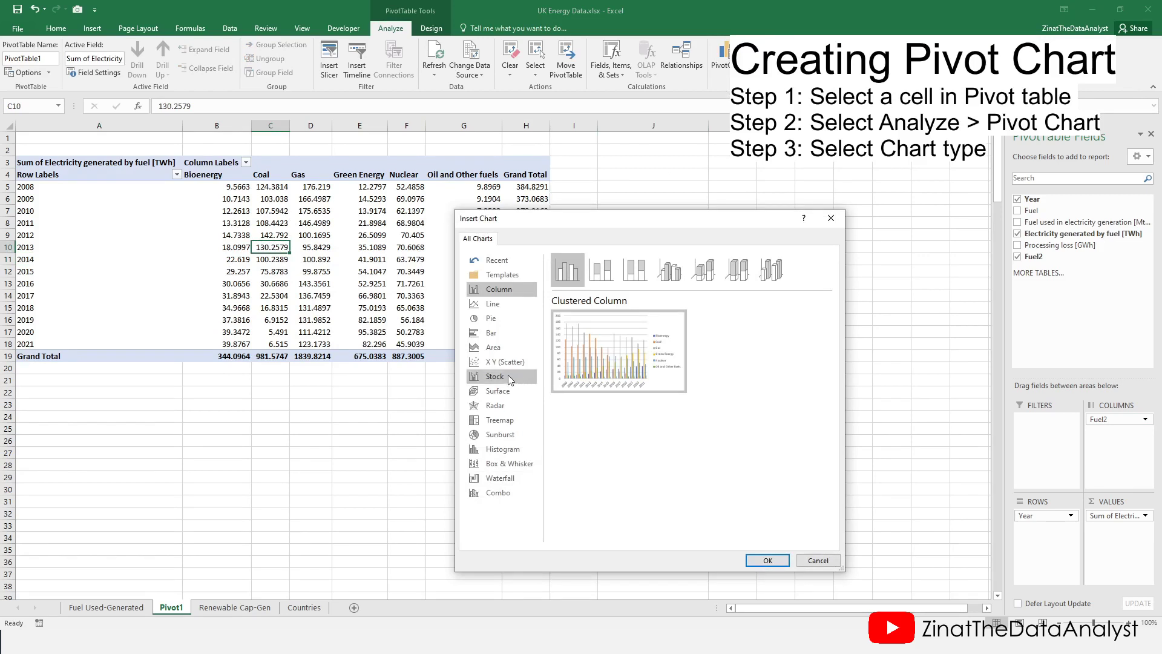
pyautogui.click(509, 346)
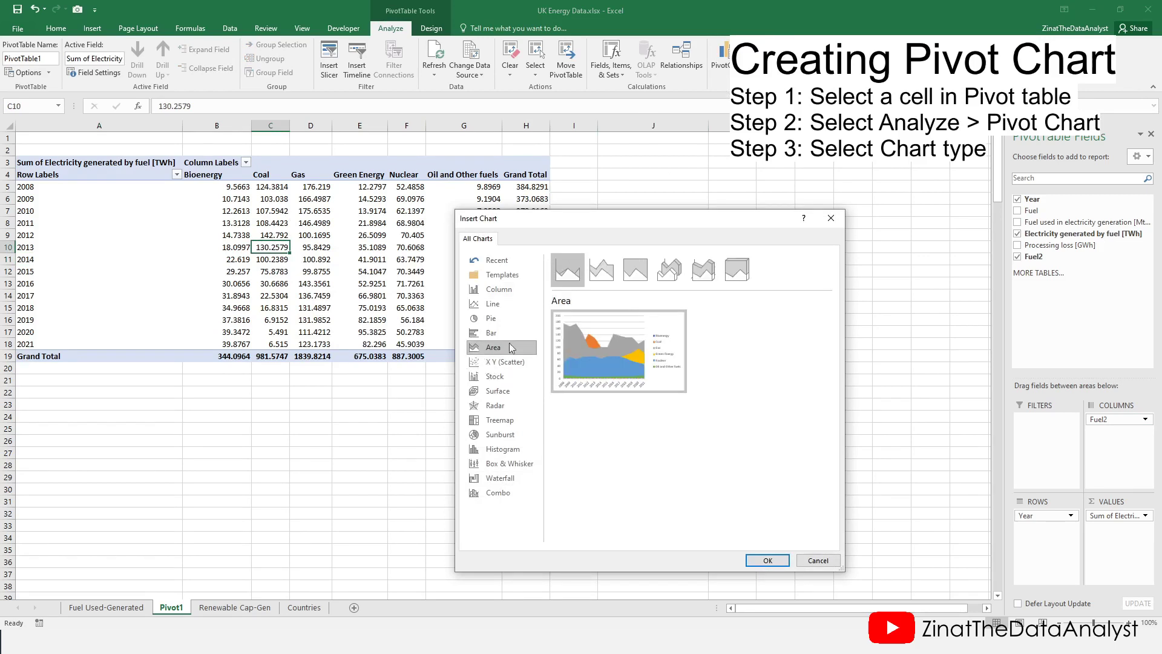
pyautogui.click(602, 269)
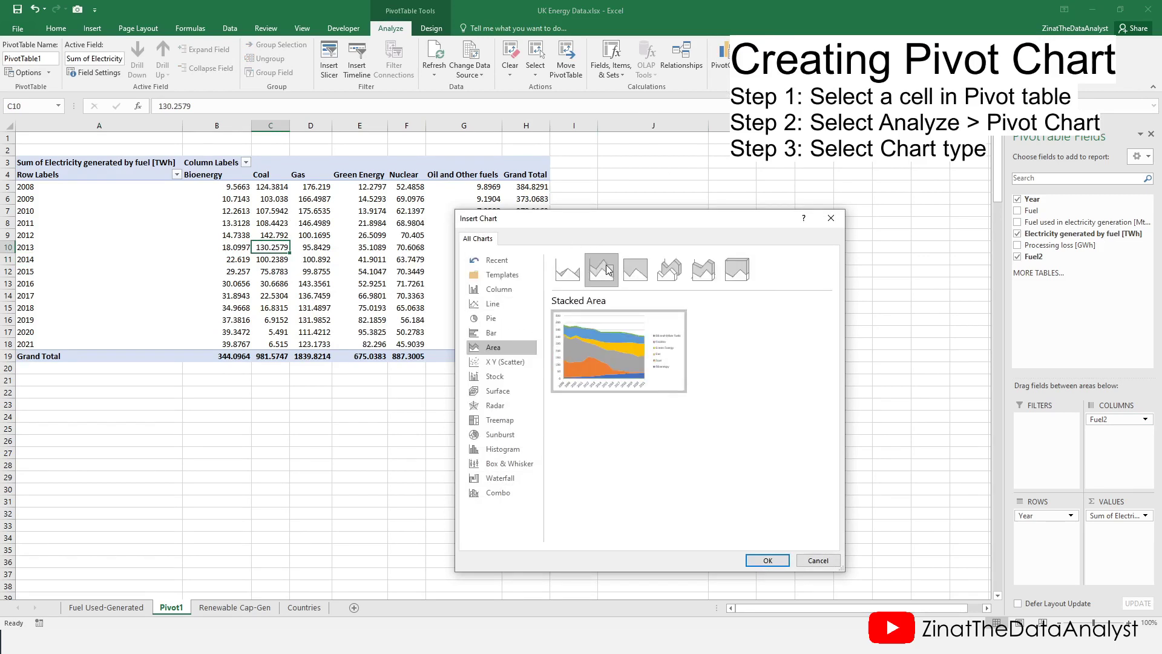
pyautogui.moveTo(607, 363)
pyautogui.click(765, 561)
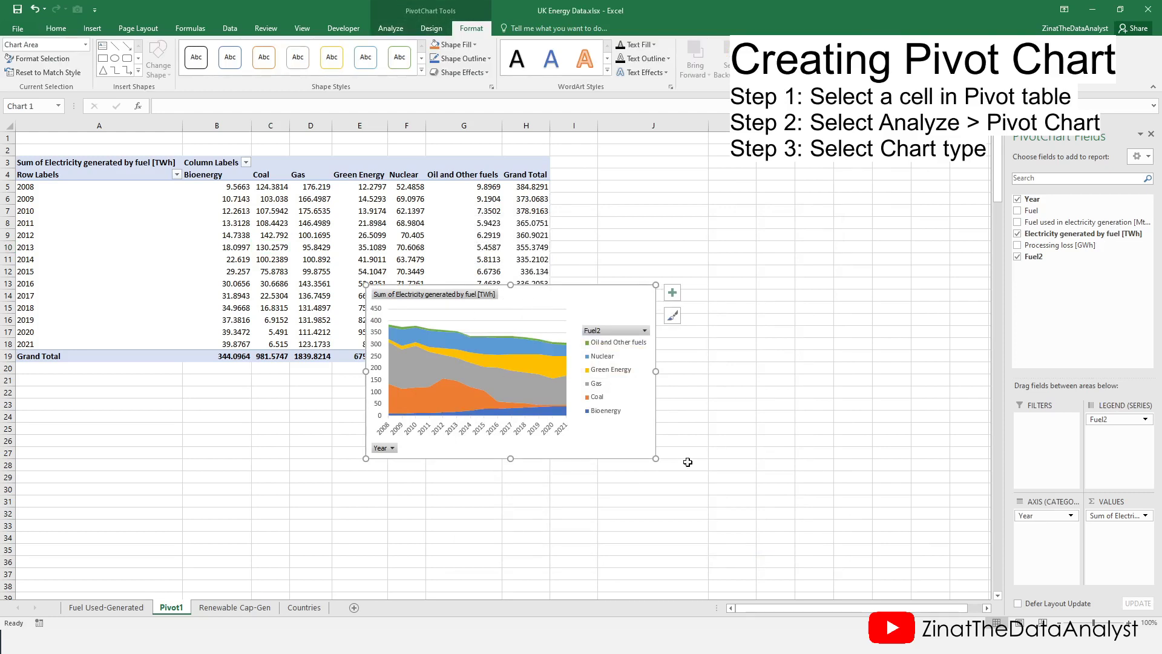
# Enlarge the pivot chart to about 11.4 cm high by 19.25 cm wide and place it beside the pivot table.
pyautogui.moveTo(655, 458); pyautogui.dragTo(805, 544)
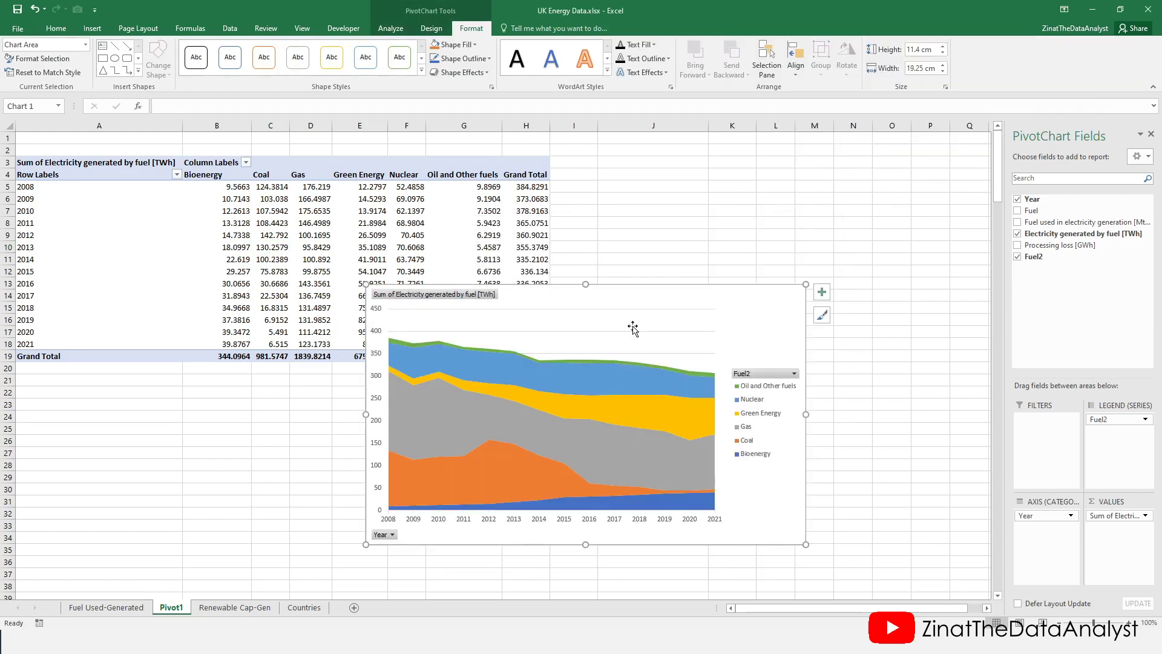
pyautogui.moveTo(638, 300); pyautogui.dragTo(833, 167)
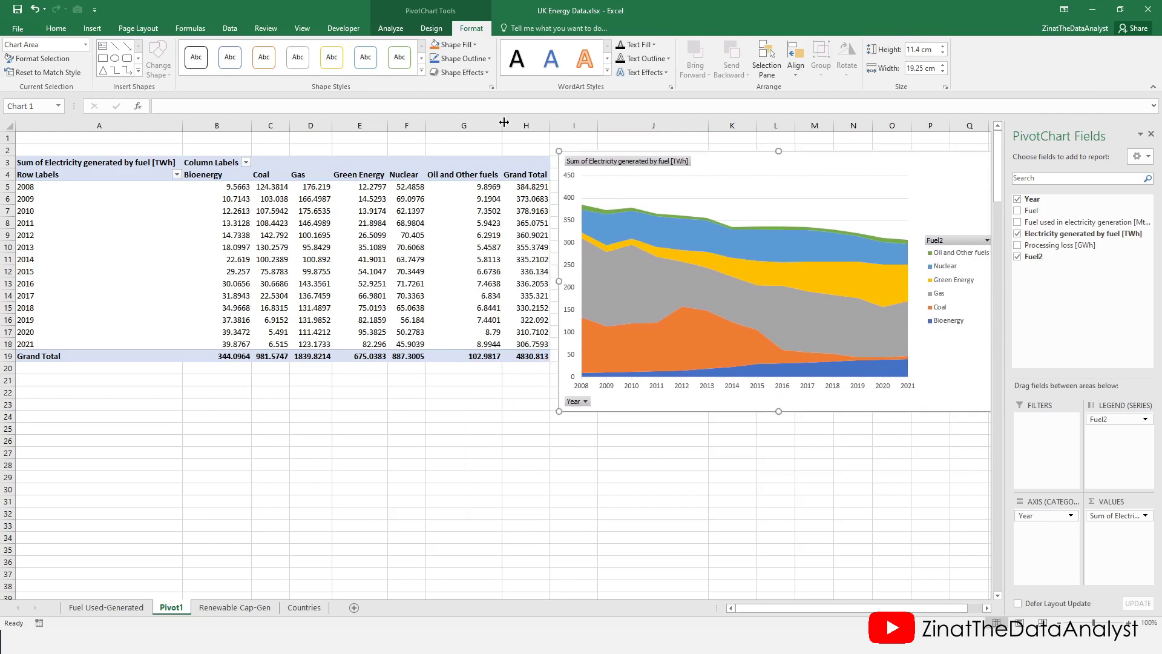
# Apply chart Style 2 to the pivot chart and fill its chart area with solid black.
pyautogui.click(432, 28)
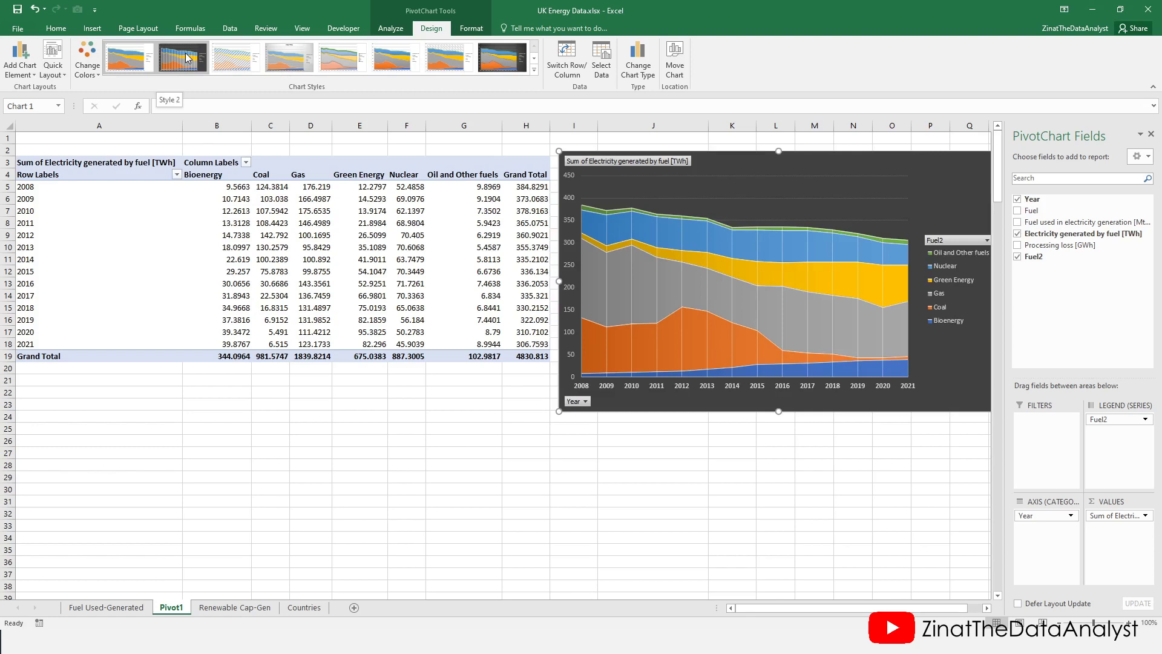
pyautogui.click(186, 57)
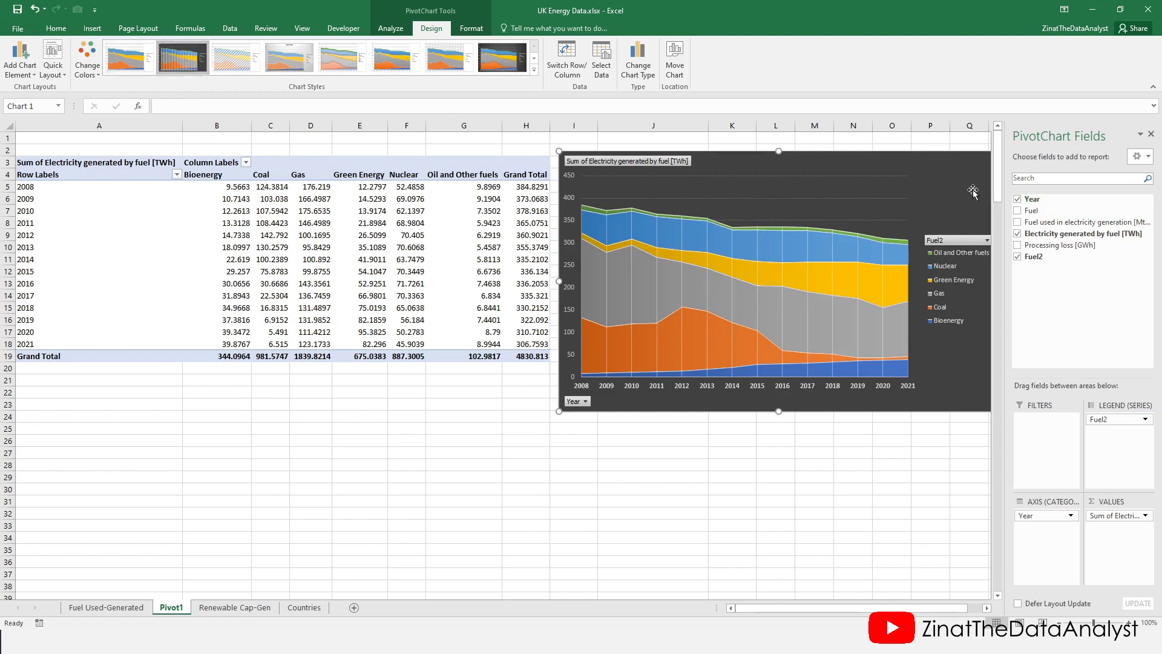
pyautogui.rightClick(950, 189)
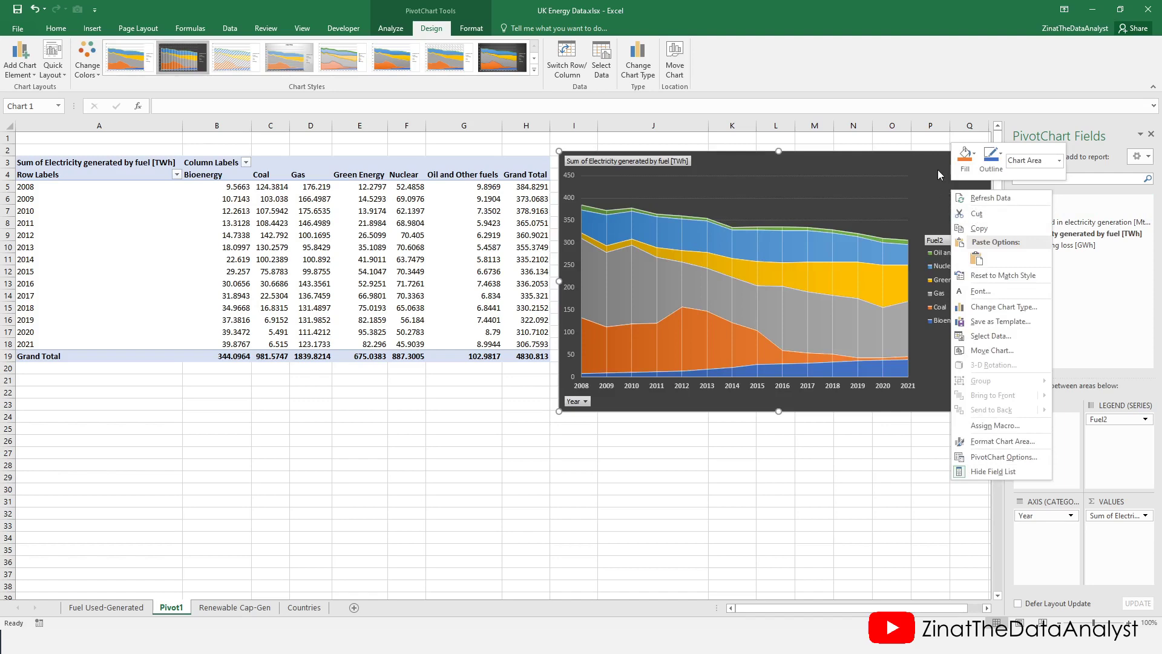
pyautogui.click(993, 442)
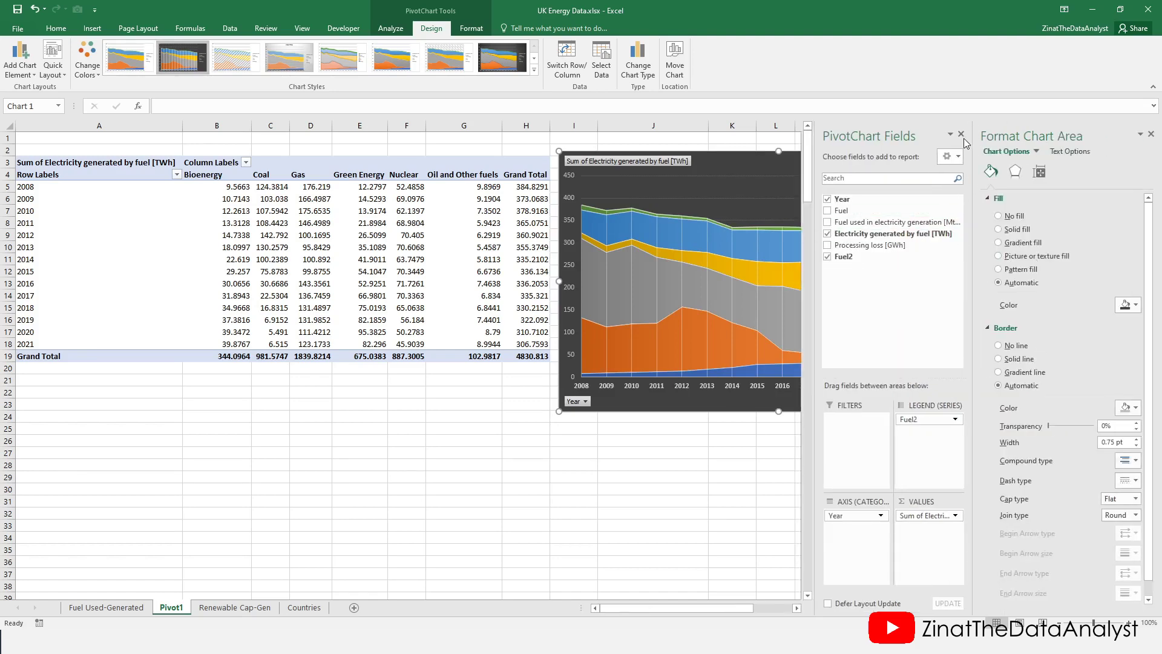
pyautogui.click(960, 134)
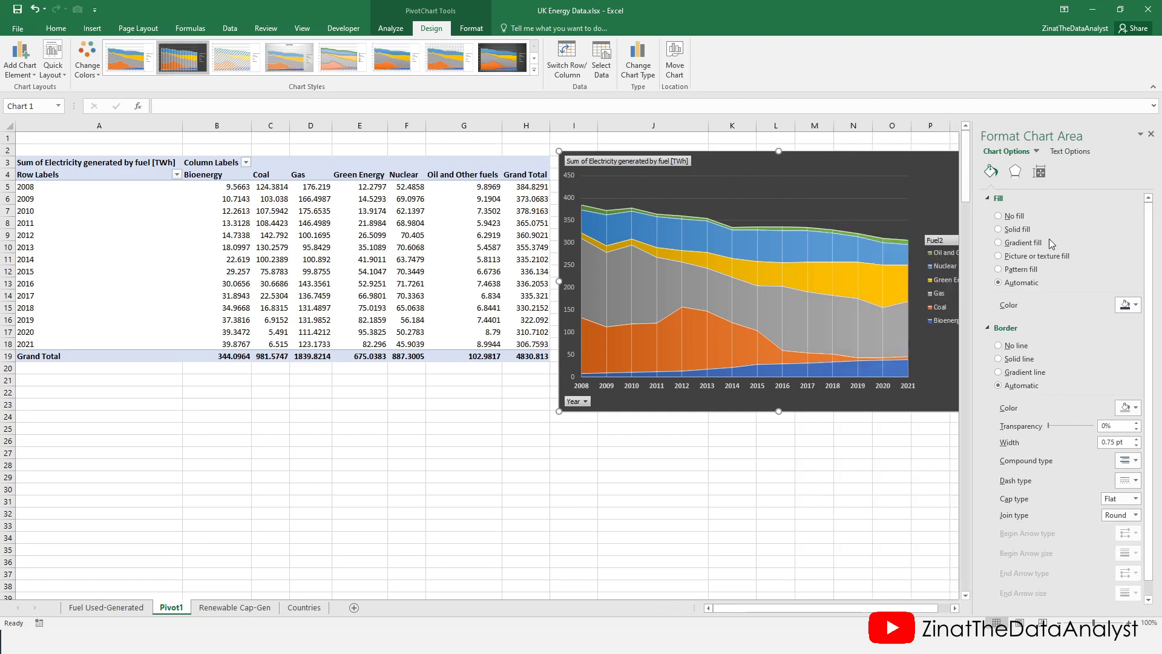
pyautogui.click(1128, 304)
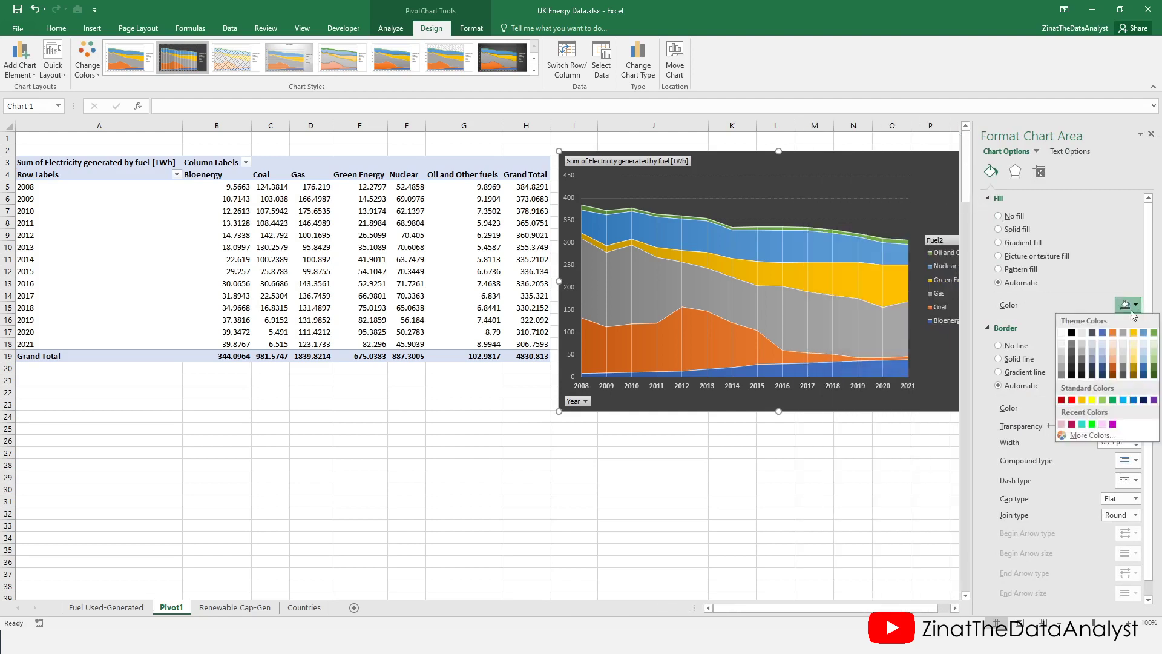
pyautogui.click(1072, 333)
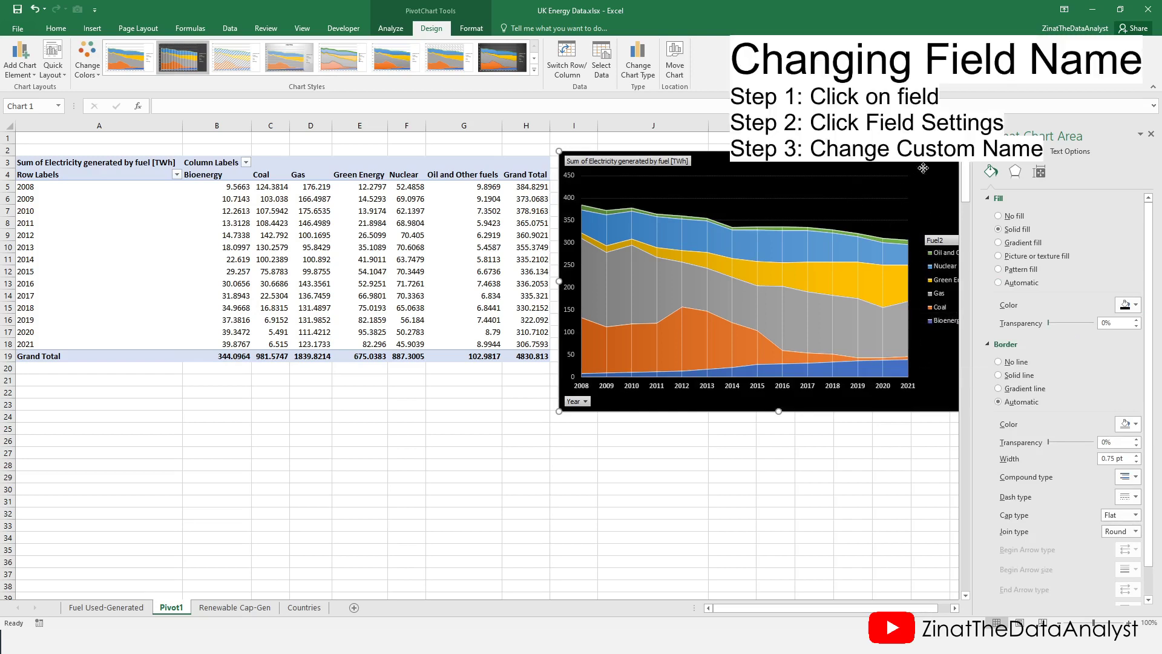
# Move the pivot chart so its legend is fully in view and change the Fuel2 field's custom name to Fuel Type.
pyautogui.moveTo(920, 171); pyautogui.dragTo(732, 353)
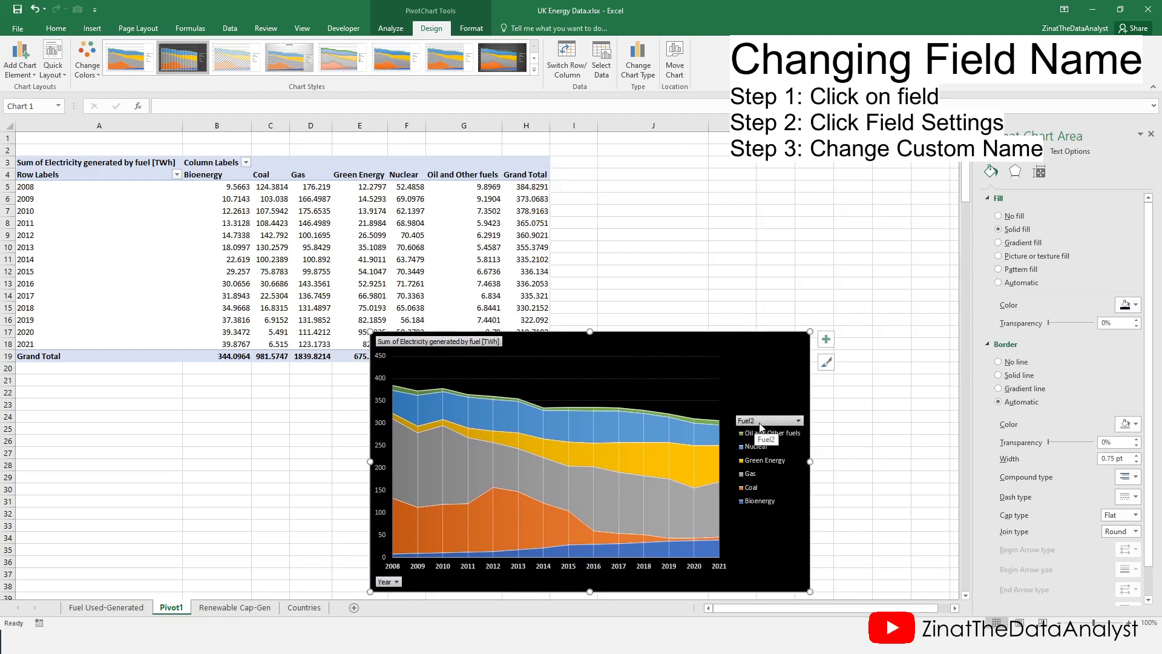
pyautogui.click(443, 221)
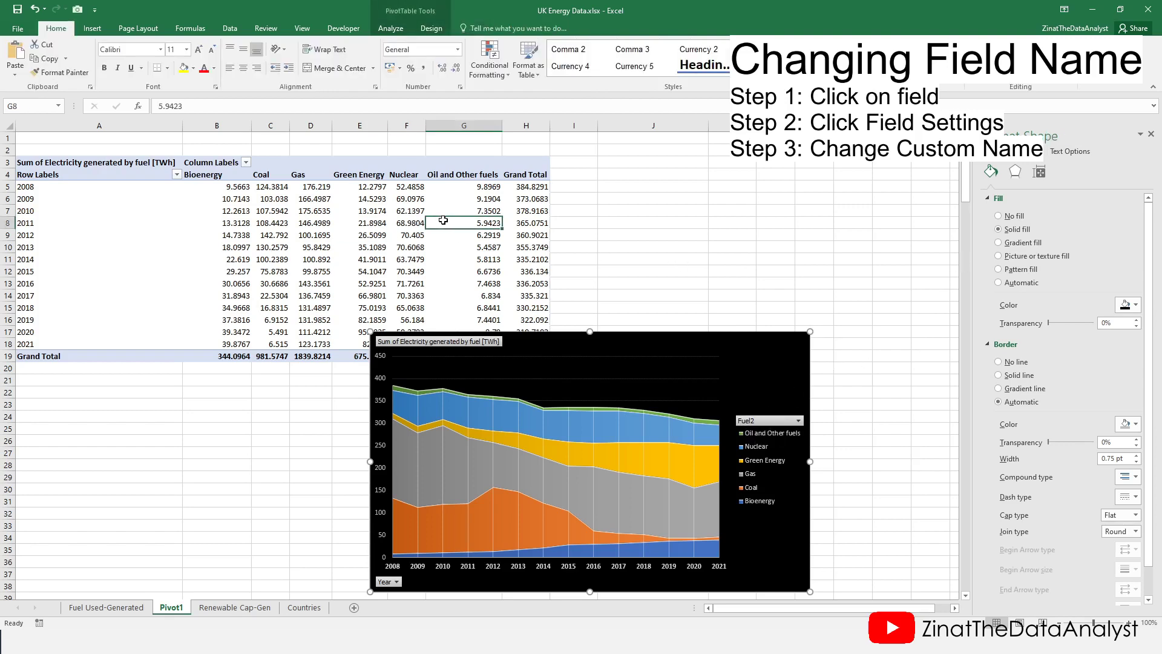
pyautogui.rightClick(444, 222)
pyautogui.press('Escape')
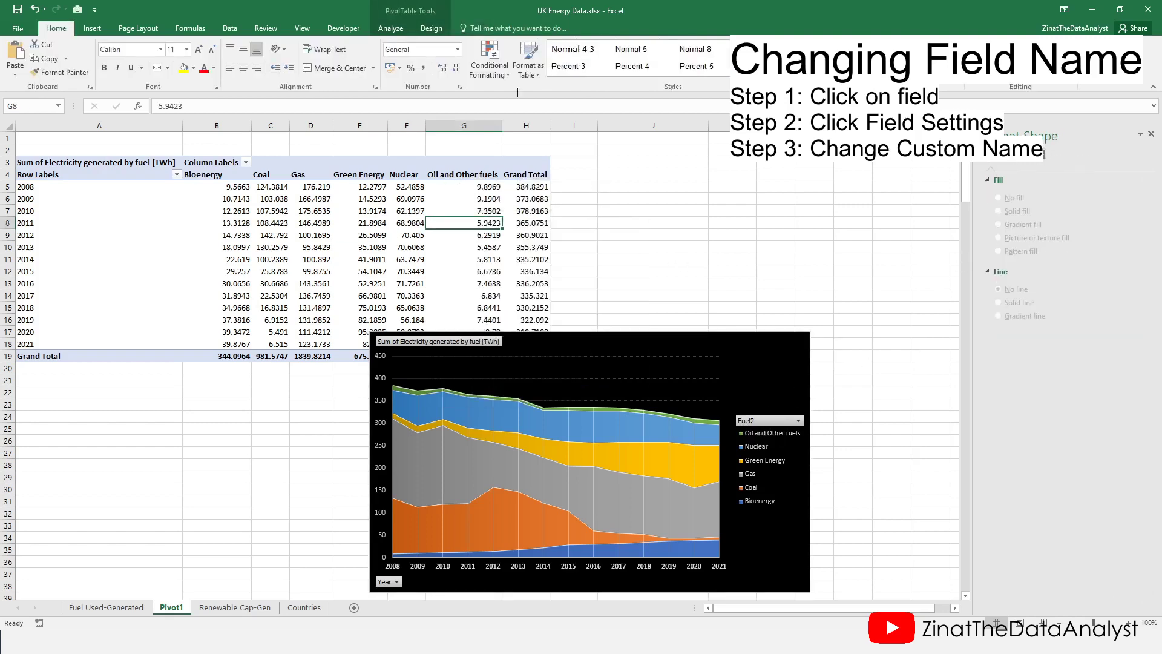
pyautogui.click(406, 30)
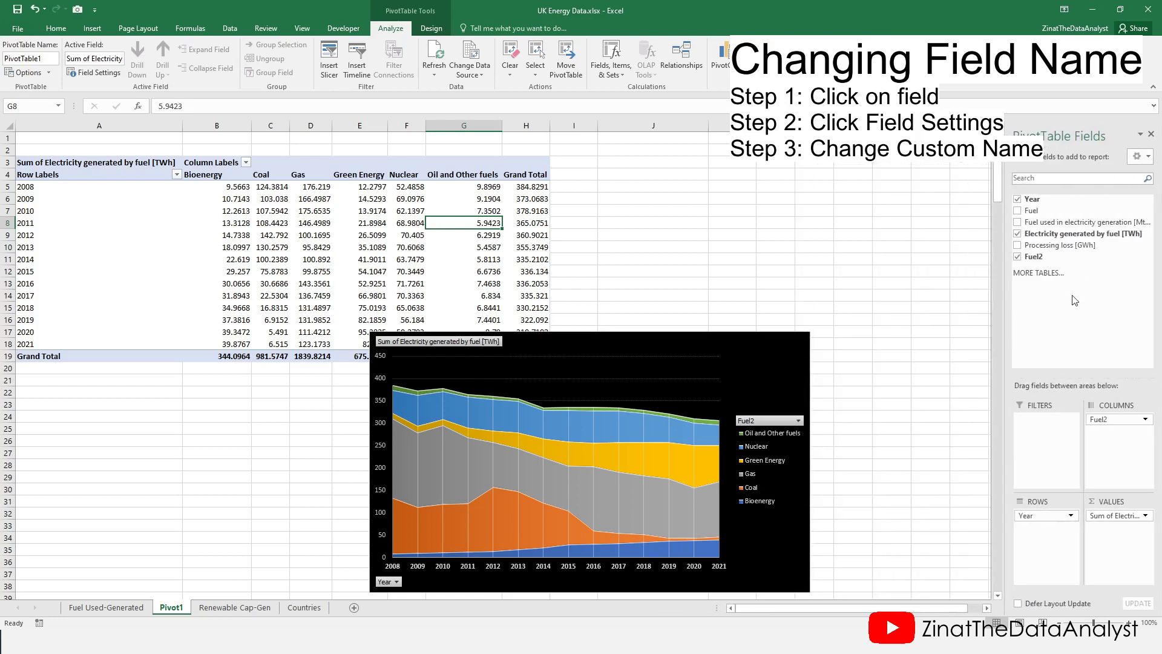
pyautogui.click(1117, 422)
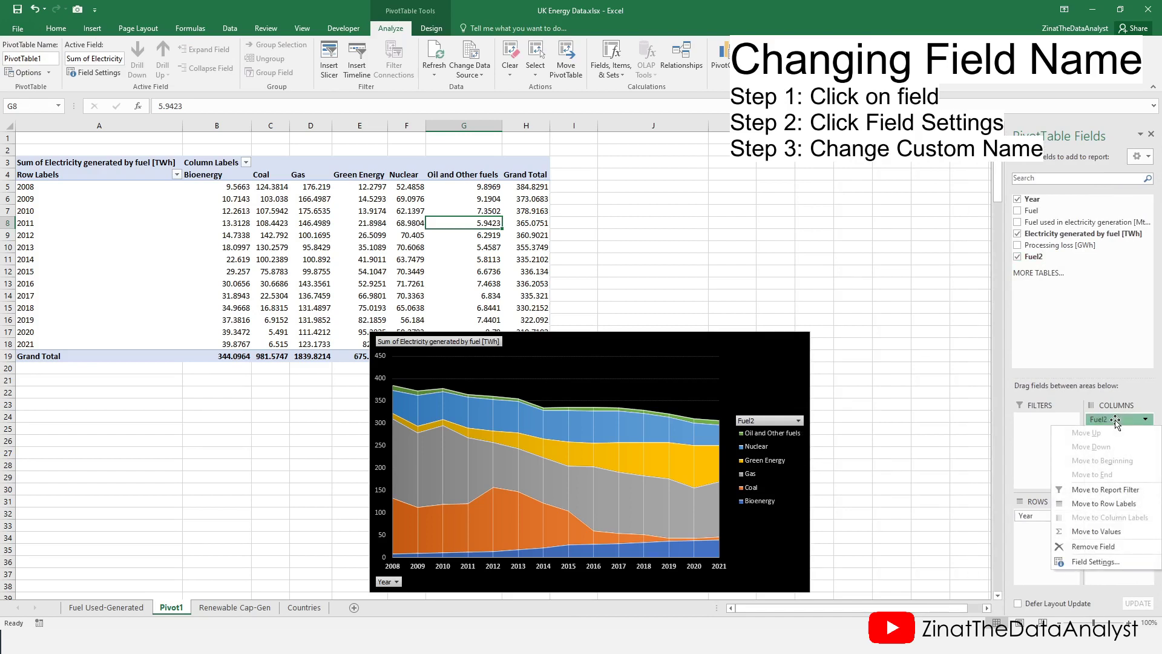
pyautogui.click(1108, 567)
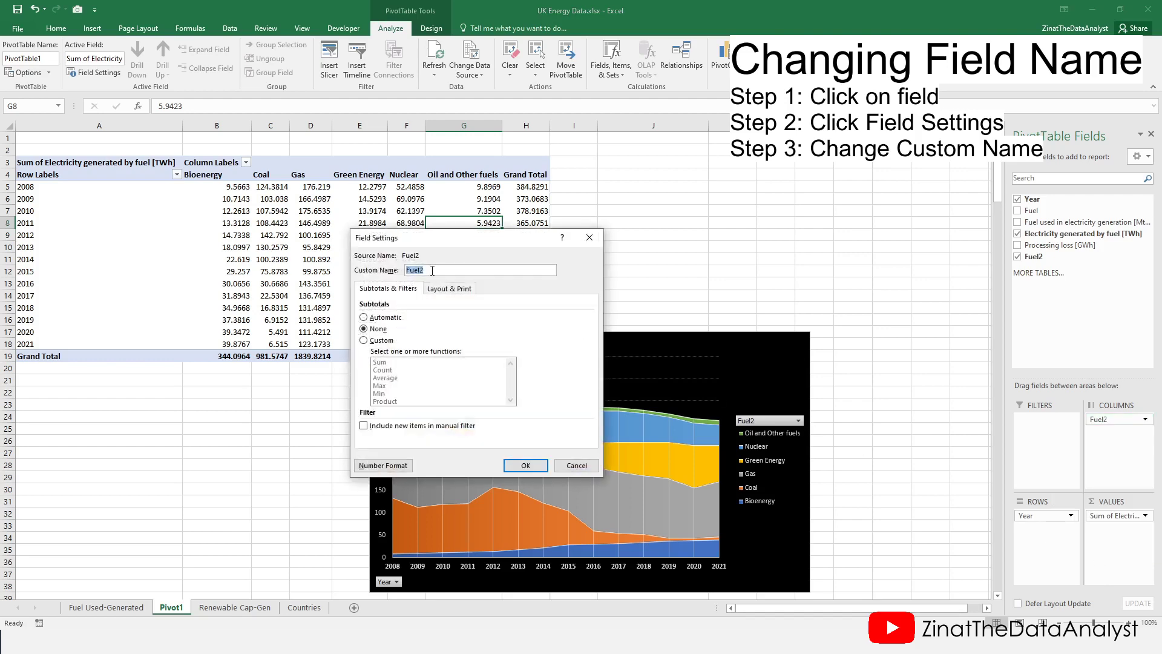
pyautogui.write('F')
pyautogui.click(525, 465)
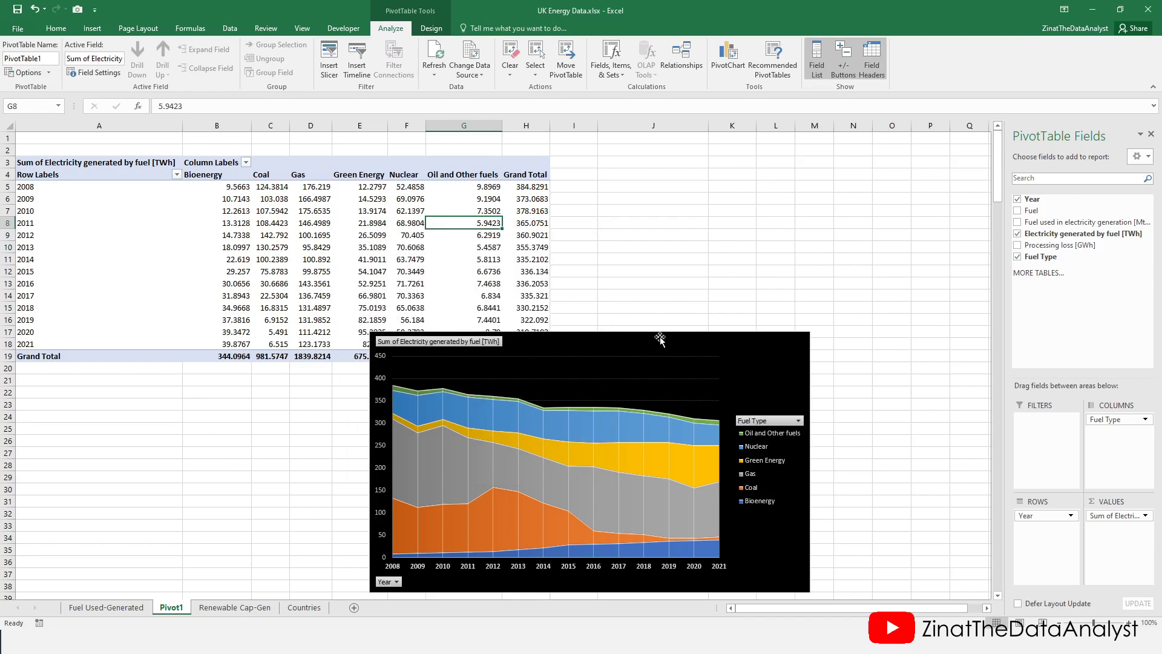
# Move the pivot chart back beside the pivot table, clear of its data.
pyautogui.moveTo(651, 340); pyautogui.dragTo(836, 158)
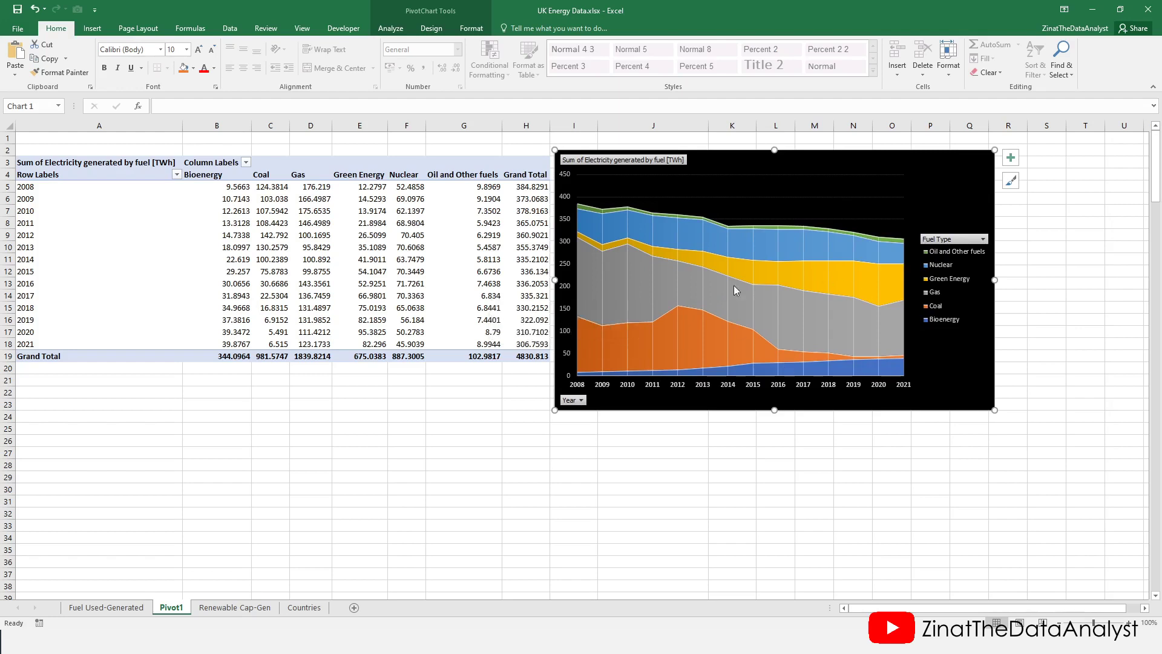
pyautogui.click(790, 199)
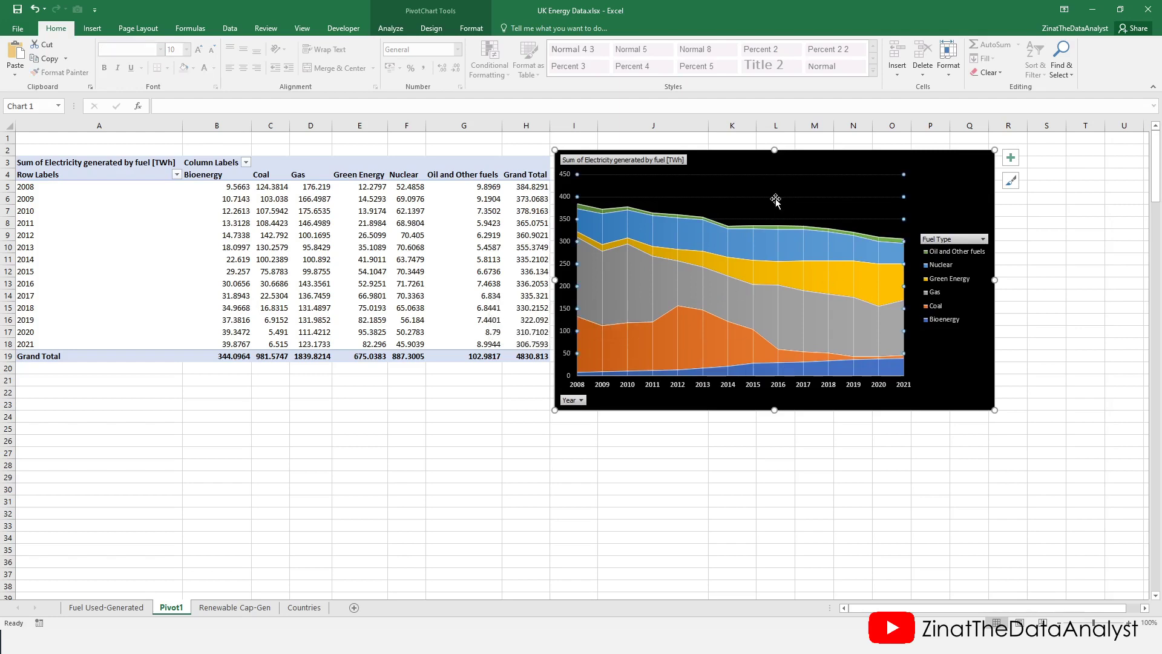
pyautogui.click(754, 250)
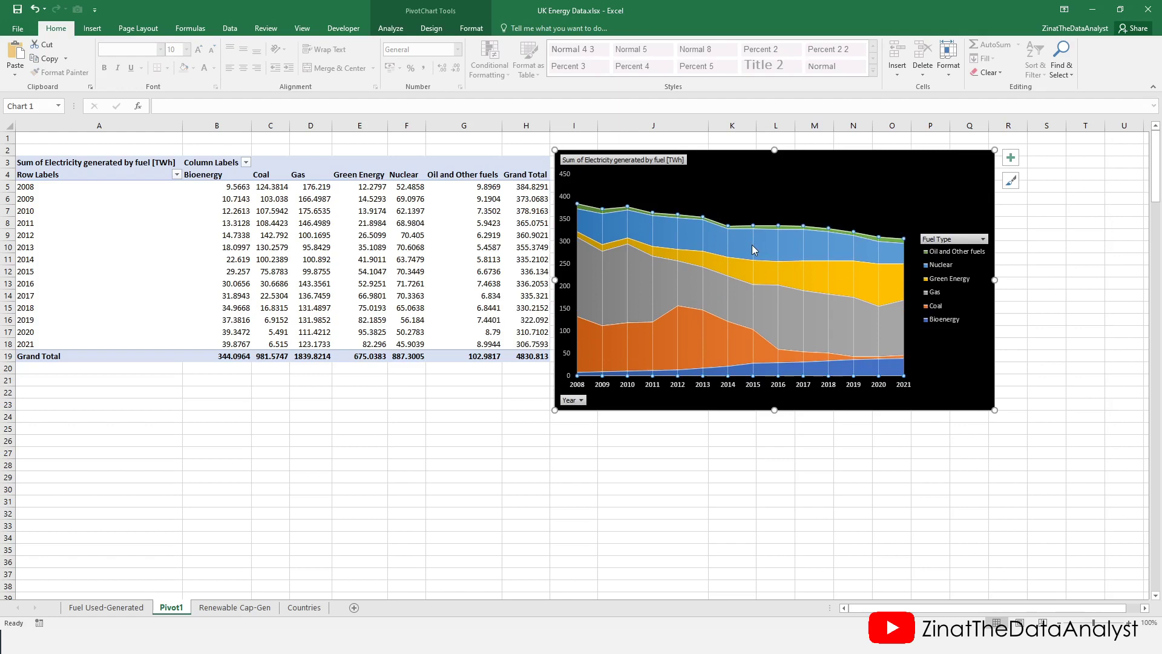
pyautogui.press('Escape')
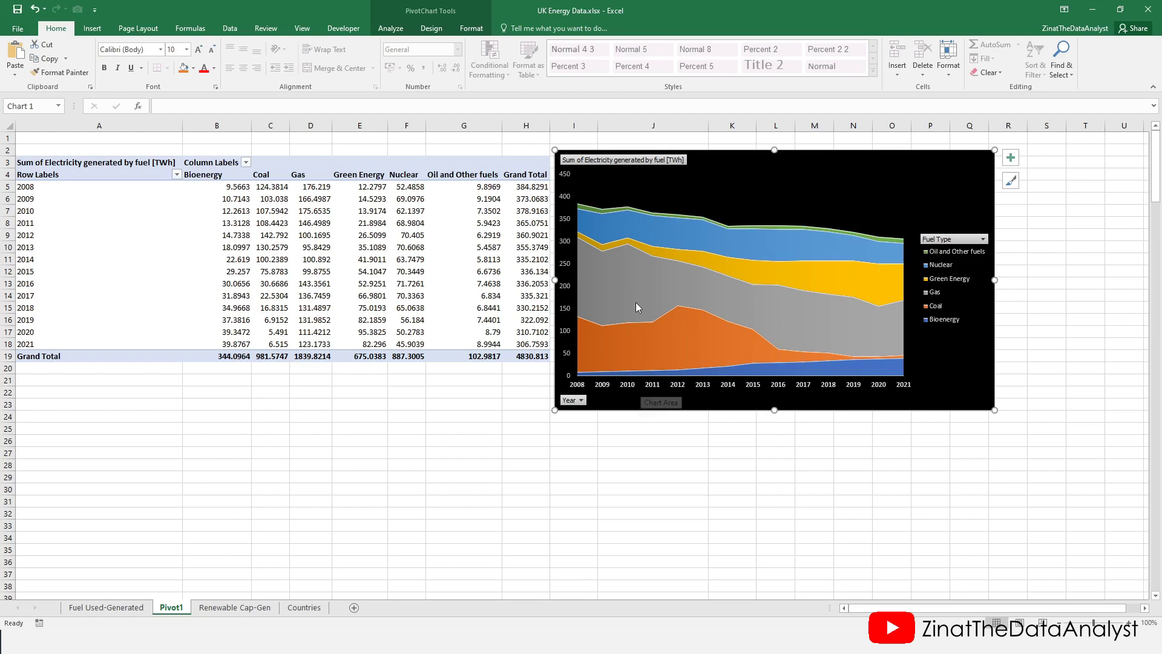
# Narrow the pivot chart's plot area to free space beside the vertical axis and add a primary vertical axis title reading [TWh].
pyautogui.click(662, 182)
pyautogui.moveTo(582, 274); pyautogui.dragTo(602, 276)
pyautogui.click(401, 30)
pyautogui.click(431, 29)
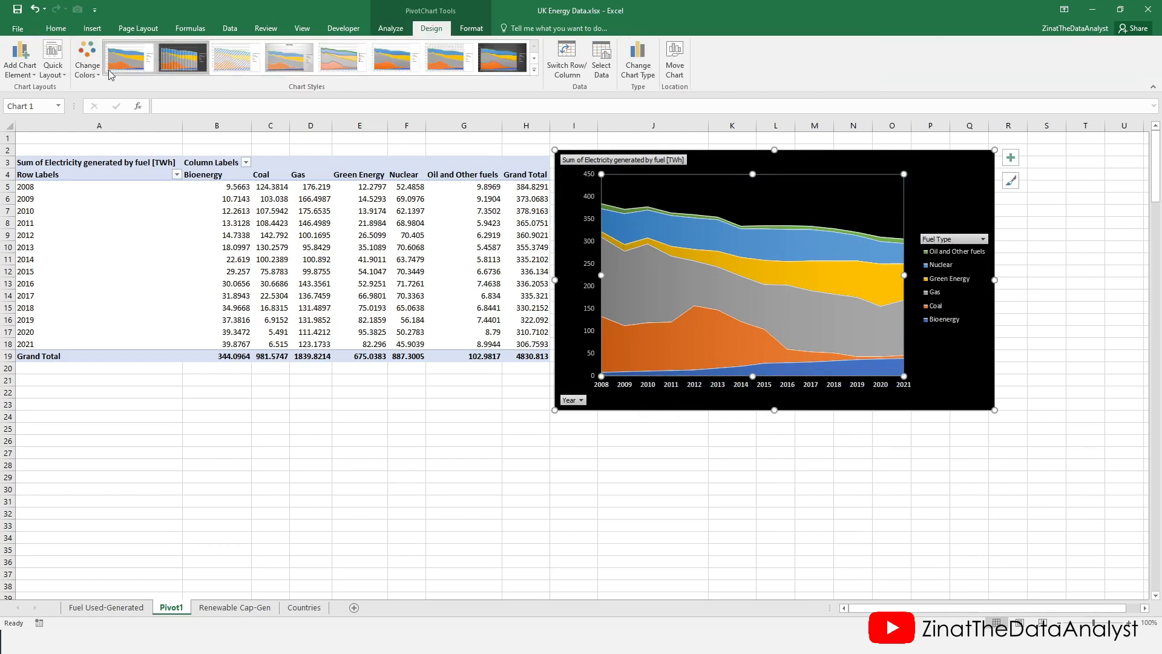
pyautogui.click(20, 61)
pyautogui.moveTo(49, 101)
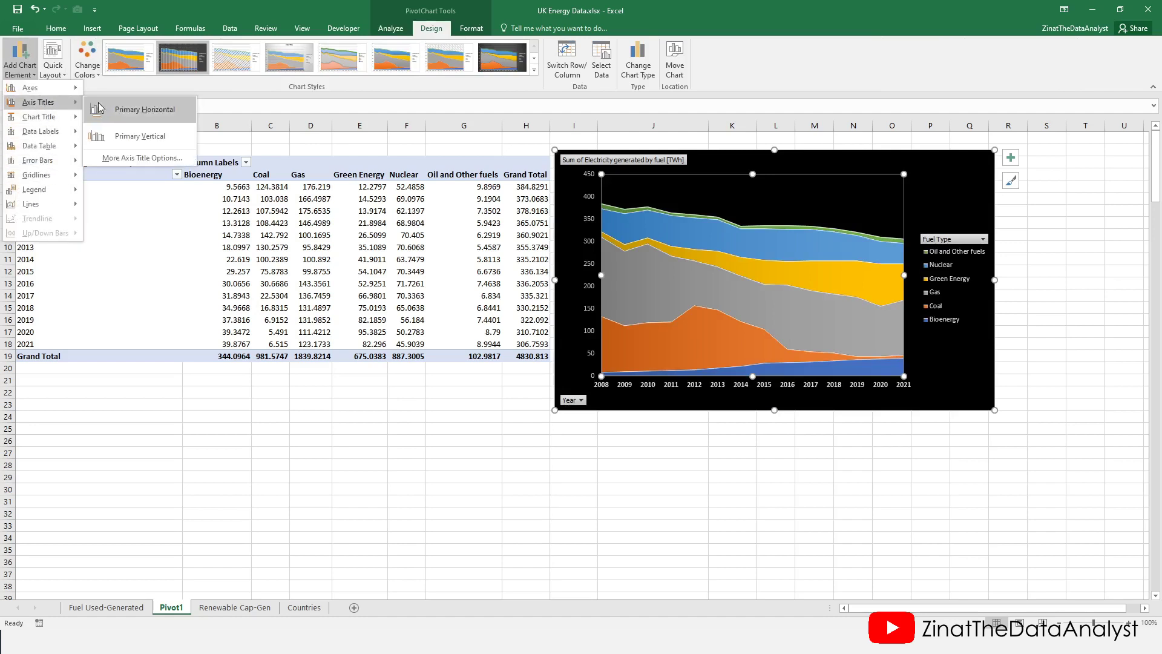
pyautogui.click(121, 136)
pyautogui.tripleClick(573, 271)
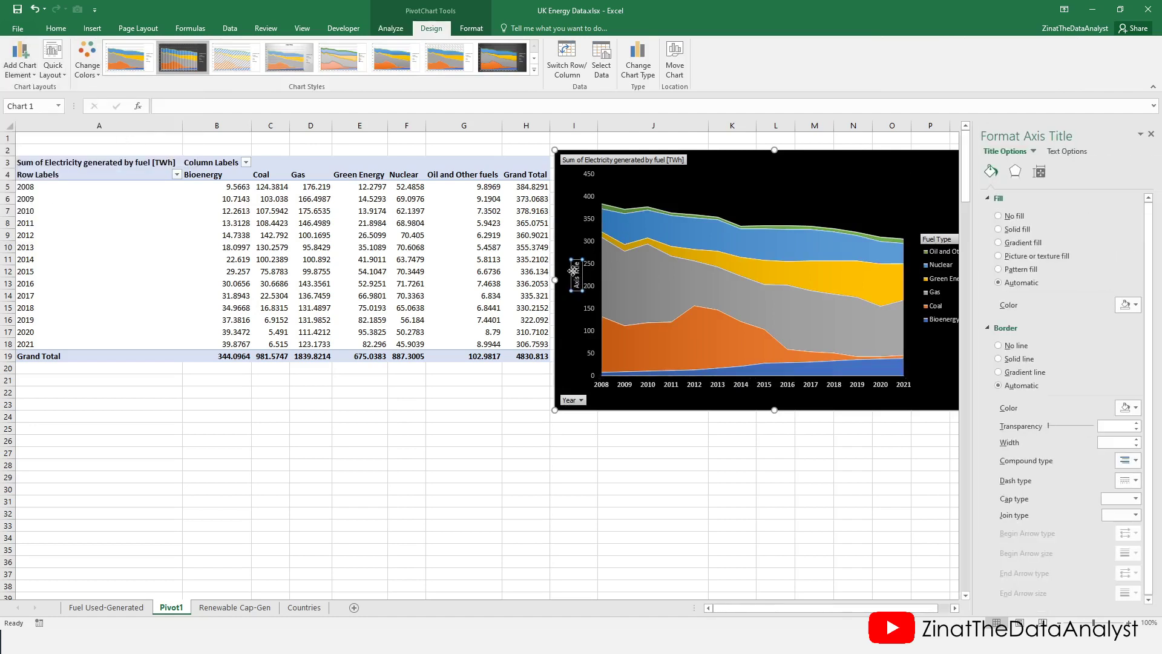
pyautogui.write('[TWh]')
# Move the [TWh] axis title to the upper end of the vertical axis and increase its font by six size increments.
pyautogui.moveTo(575, 273); pyautogui.dragTo(563, 179)
pyautogui.click(57, 29)
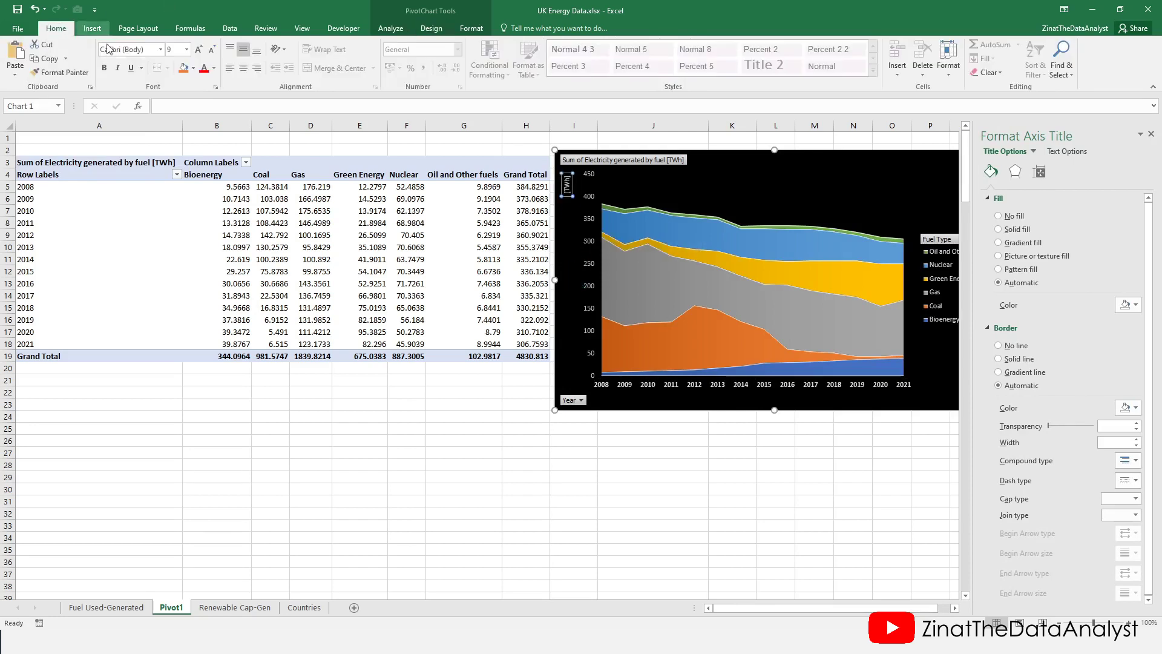
pyautogui.click(198, 50)
pyautogui.click(198, 51)
pyautogui.click(198, 50)
pyautogui.click(198, 50)
pyautogui.click(198, 50)
pyautogui.click(198, 50)
pyautogui.click(693, 455)
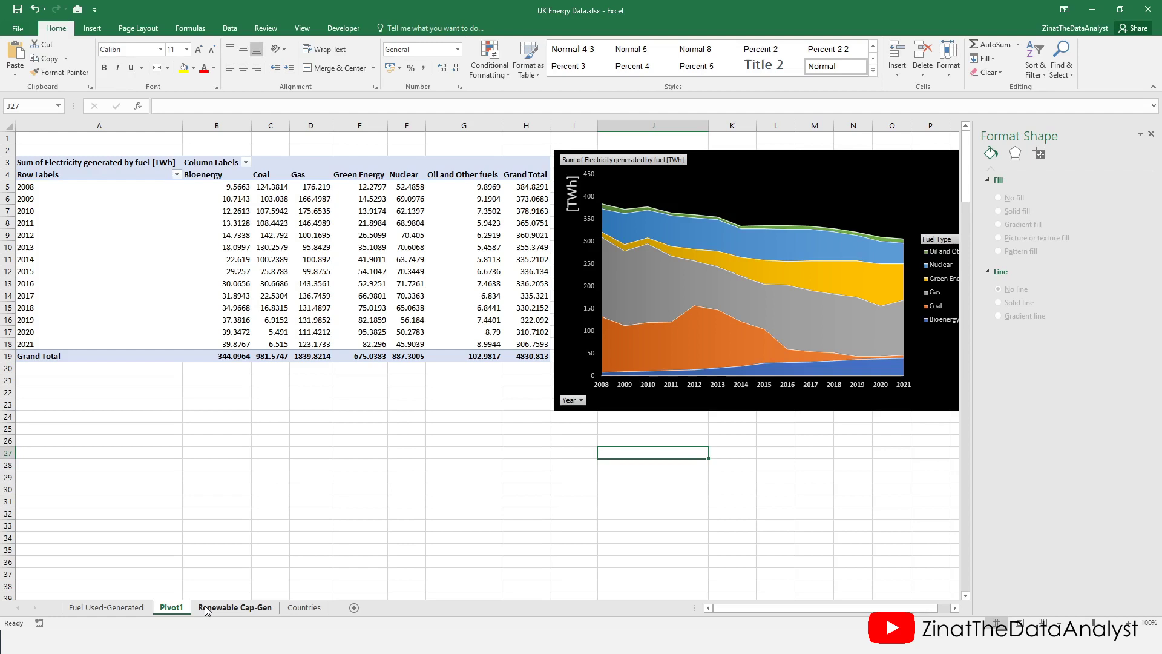
# Color the Pivot1 sheet tab standard green.
pyautogui.rightClick(173, 608)
pyautogui.moveTo(248, 550)
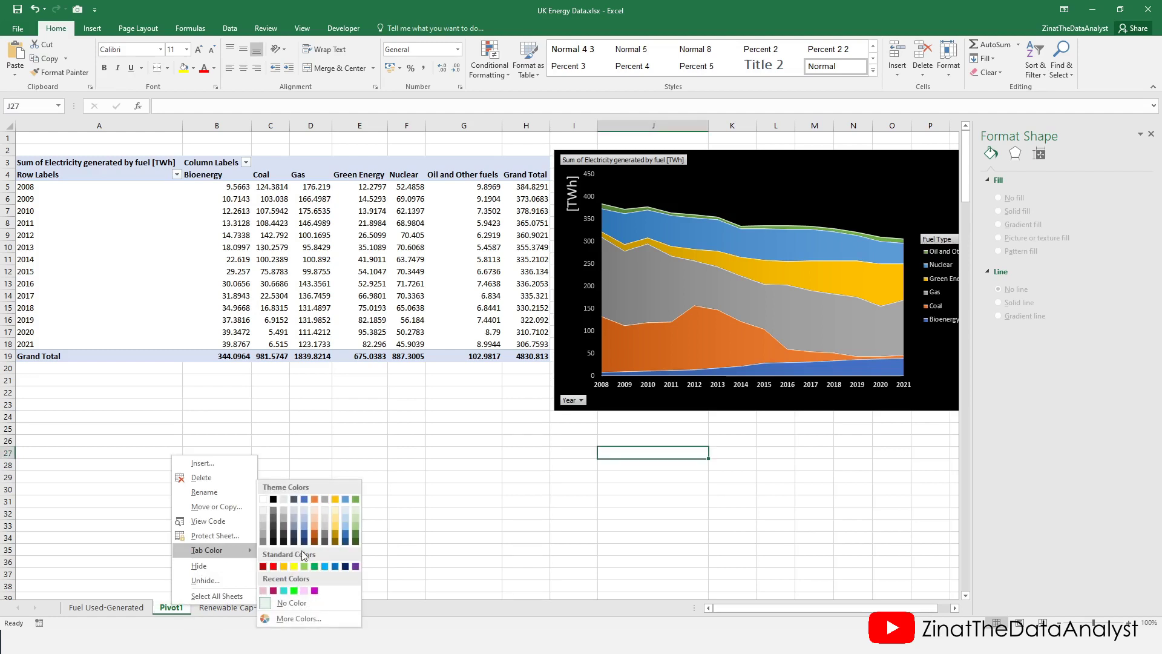
pyautogui.click(314, 566)
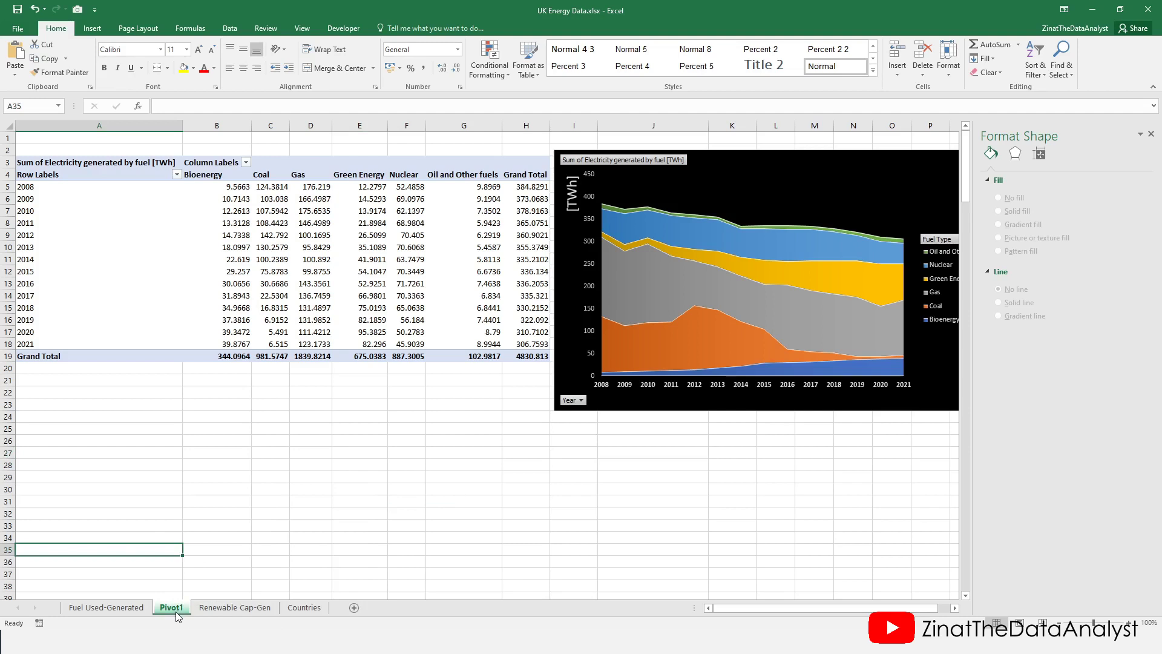
# Create a pivot table on a new worksheet from Table2 on the Renewable Cap-Gen sheet.
pyautogui.click(230, 611)
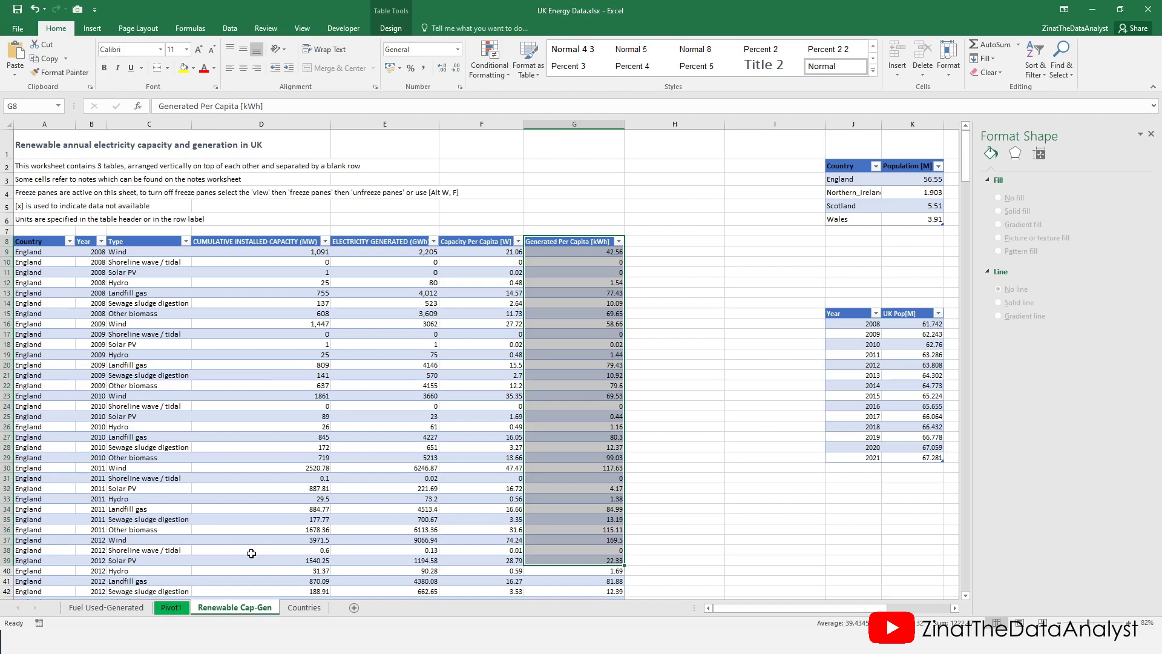
pyautogui.click(149, 395)
pyautogui.click(92, 28)
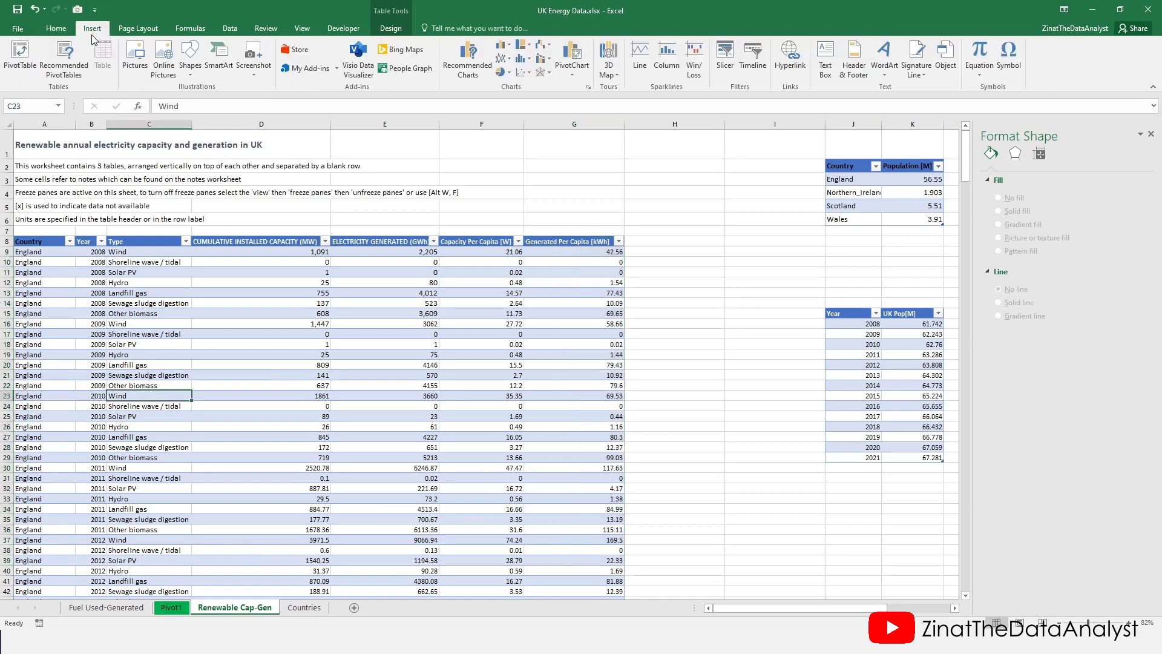
pyautogui.click(18, 58)
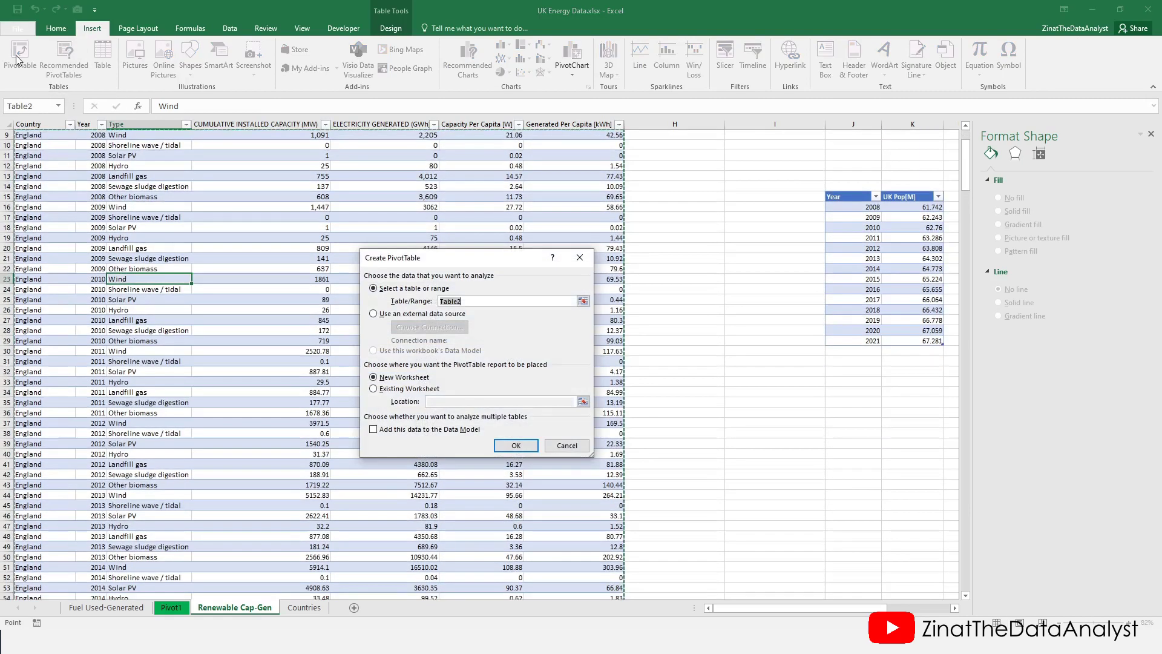
pyautogui.click(524, 451)
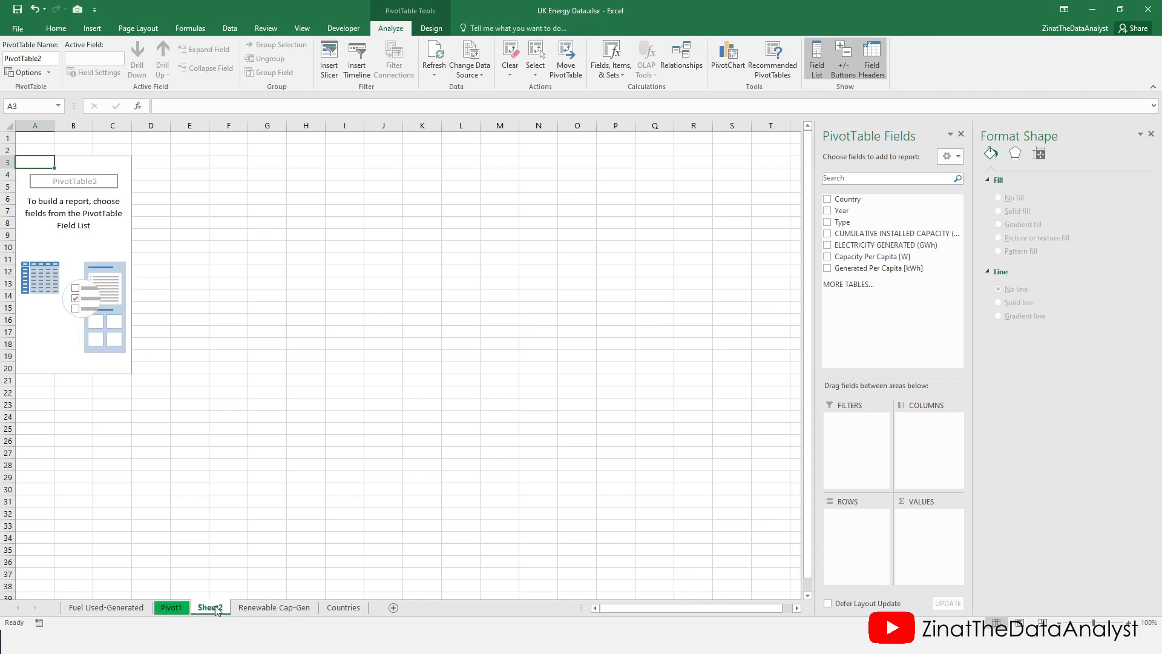
# Place the new pivot sheet between Renewable Cap-Gen and Countries and rename it Main Pivot2.
pyautogui.moveTo(217, 613); pyautogui.dragTo(323, 612)
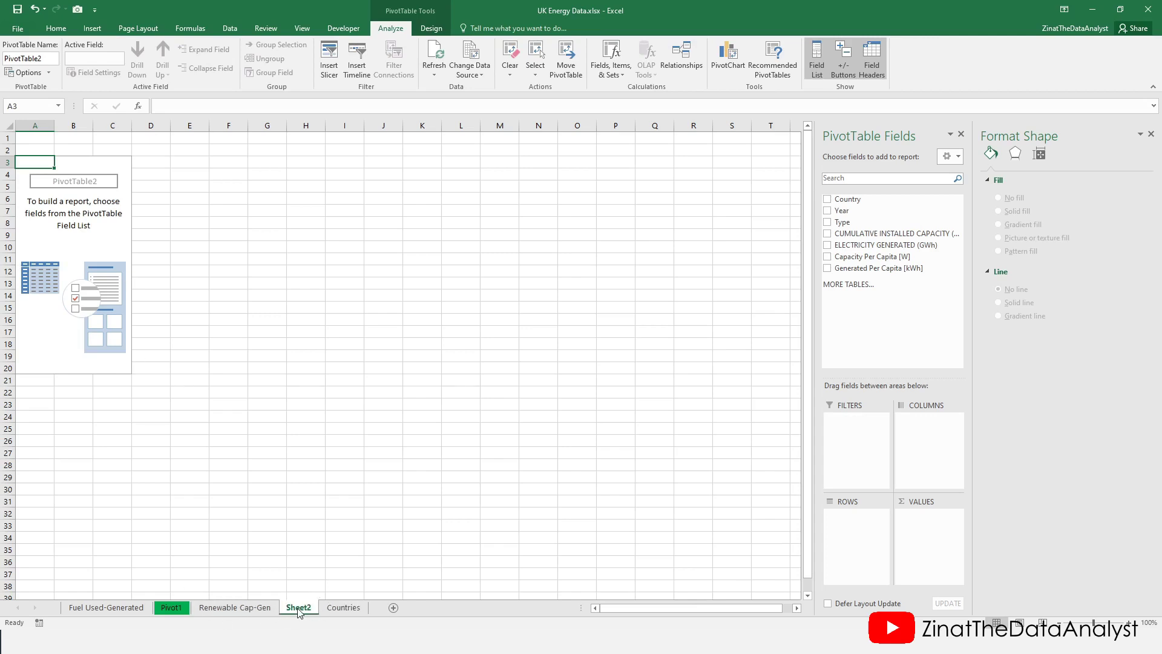
pyautogui.doubleClick(298, 612)
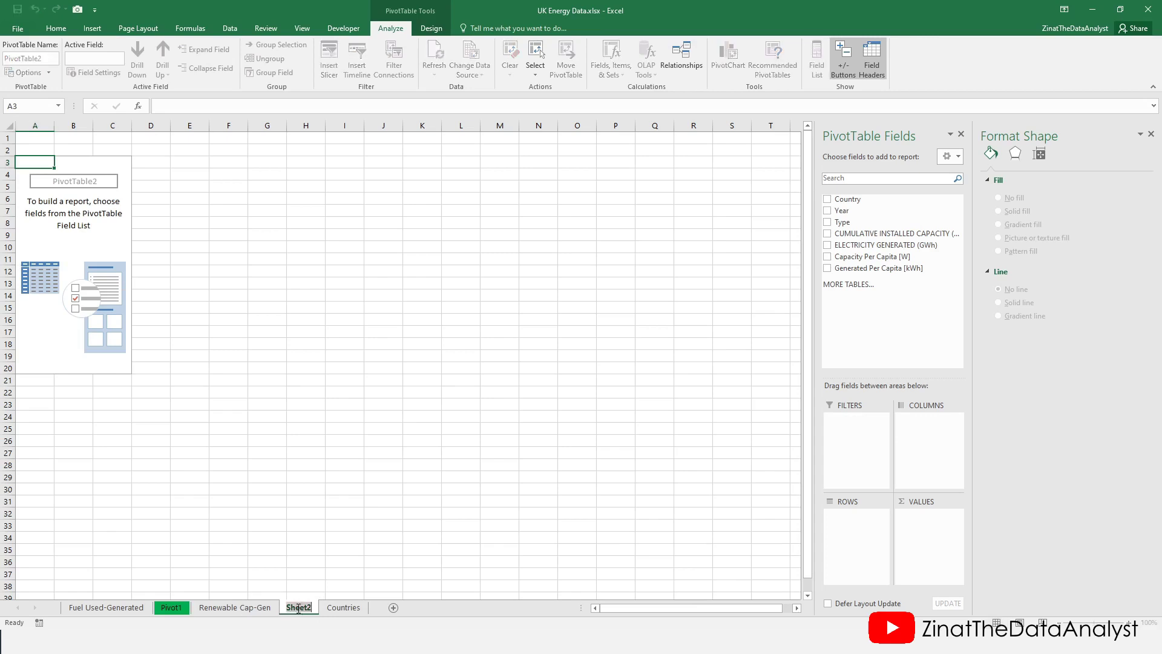
pyautogui.write('Main Pivo')
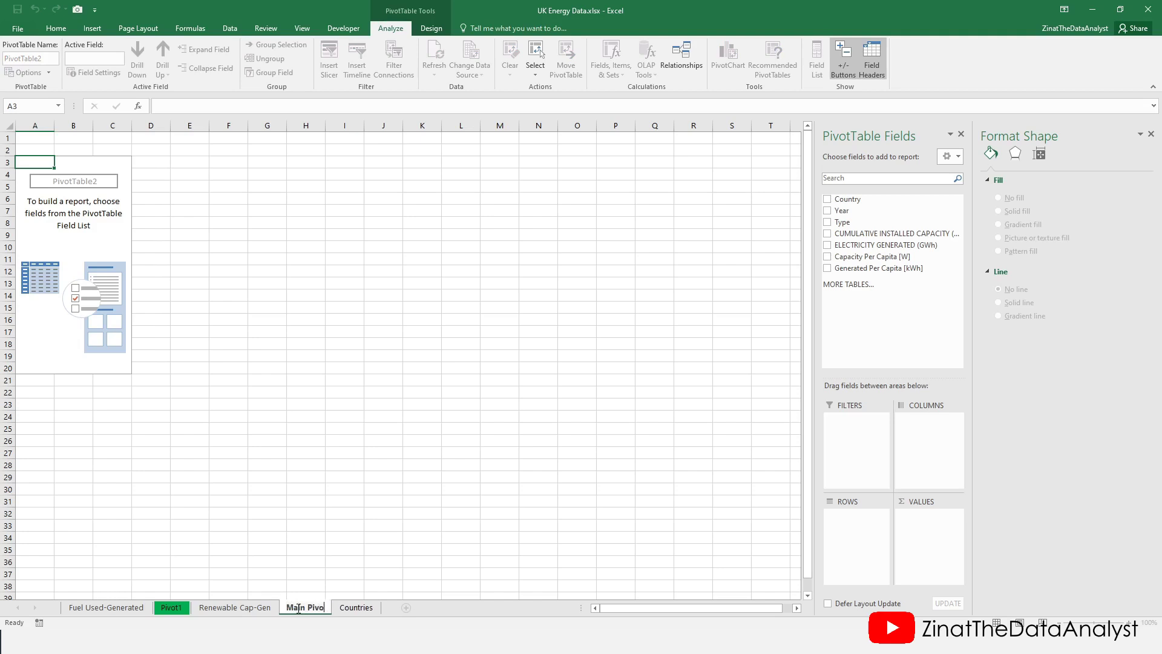
pyautogui.write('t2')
pyautogui.click(230, 380)
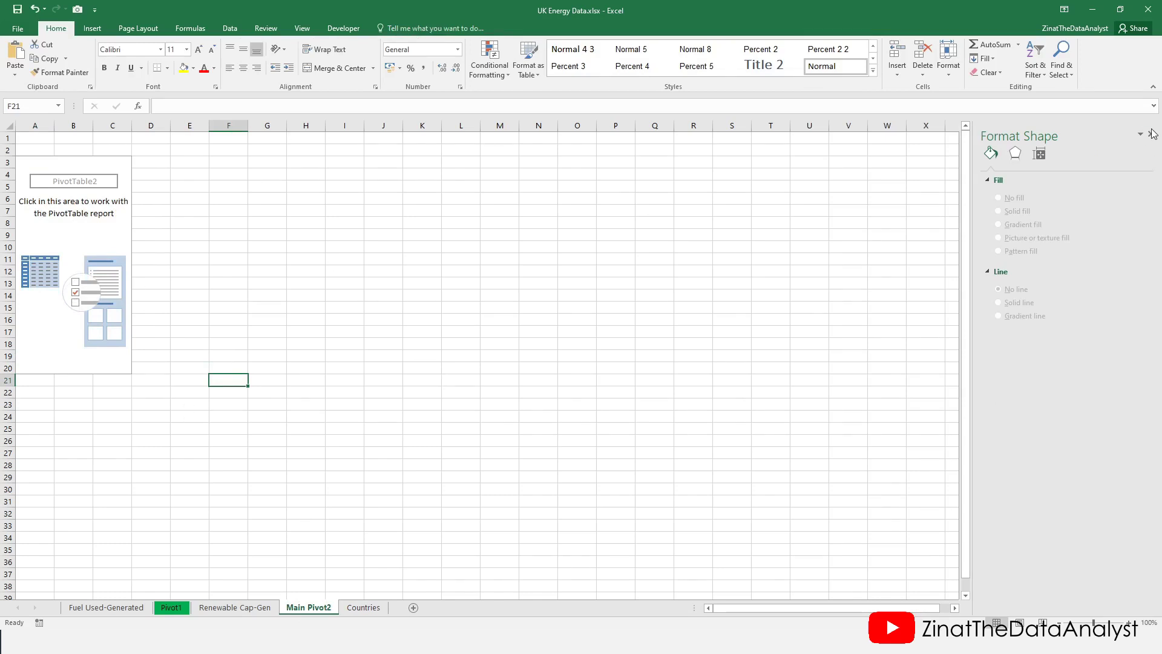
# Lay out the pivot table with Type as rows, Generated Per Capita [kWh] as summed values, and Year and Country as filters.
pyautogui.click(63, 193)
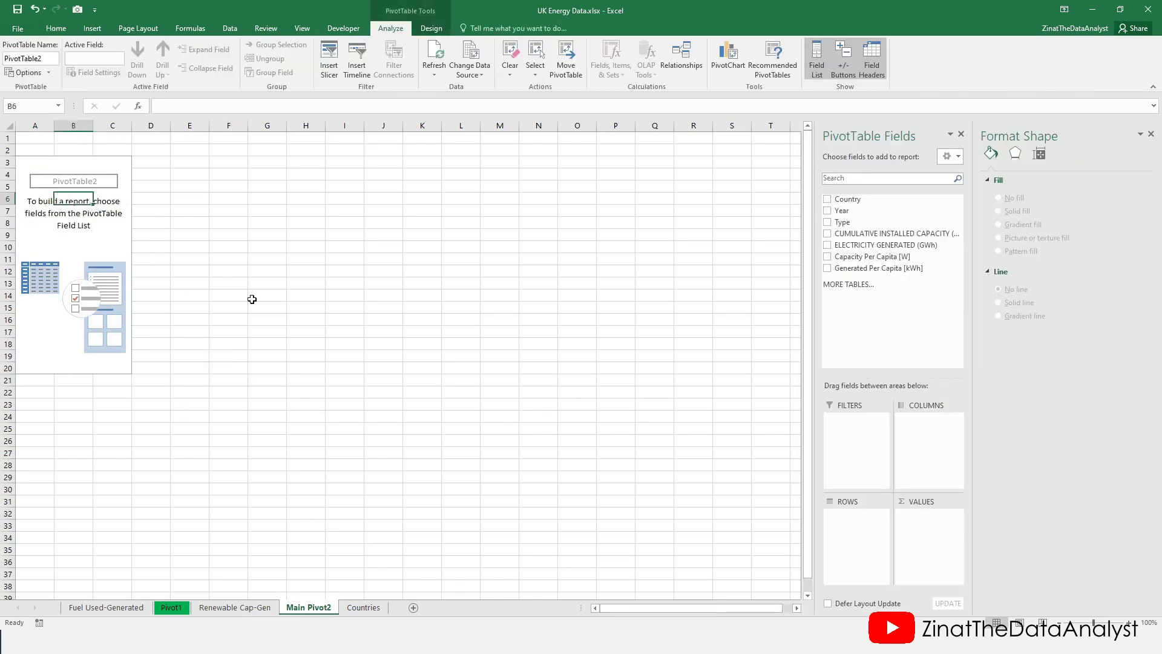
pyautogui.click(1151, 134)
pyautogui.moveTo(1049, 230); pyautogui.dragTo(1039, 530)
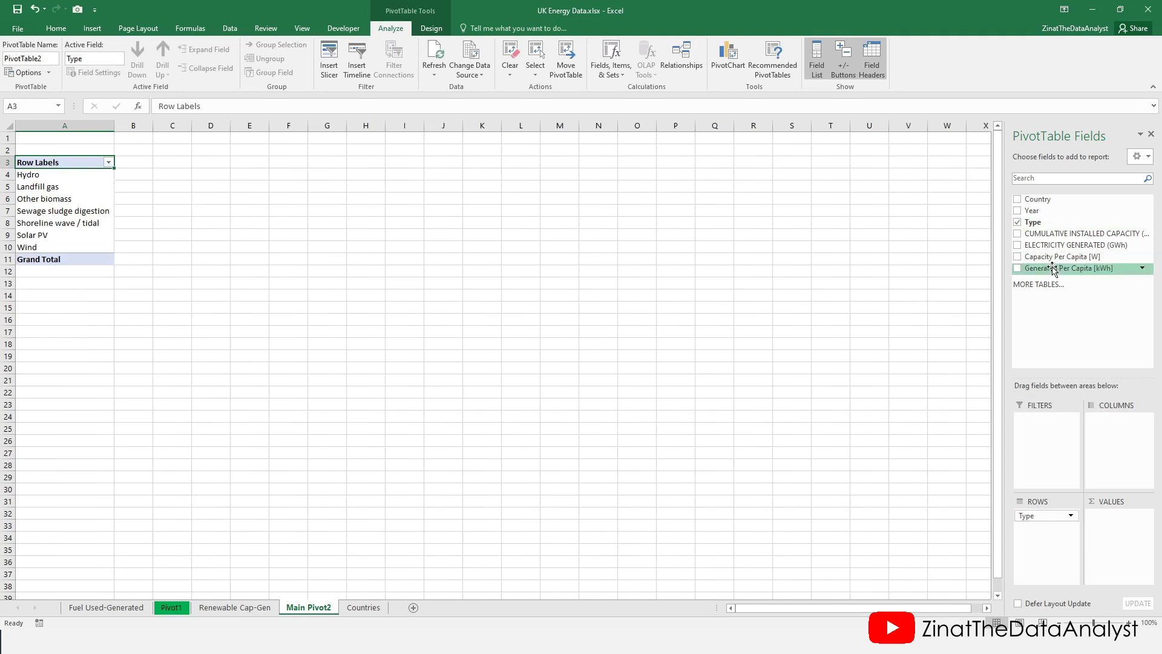
pyautogui.moveTo(1051, 272); pyautogui.dragTo(1129, 518)
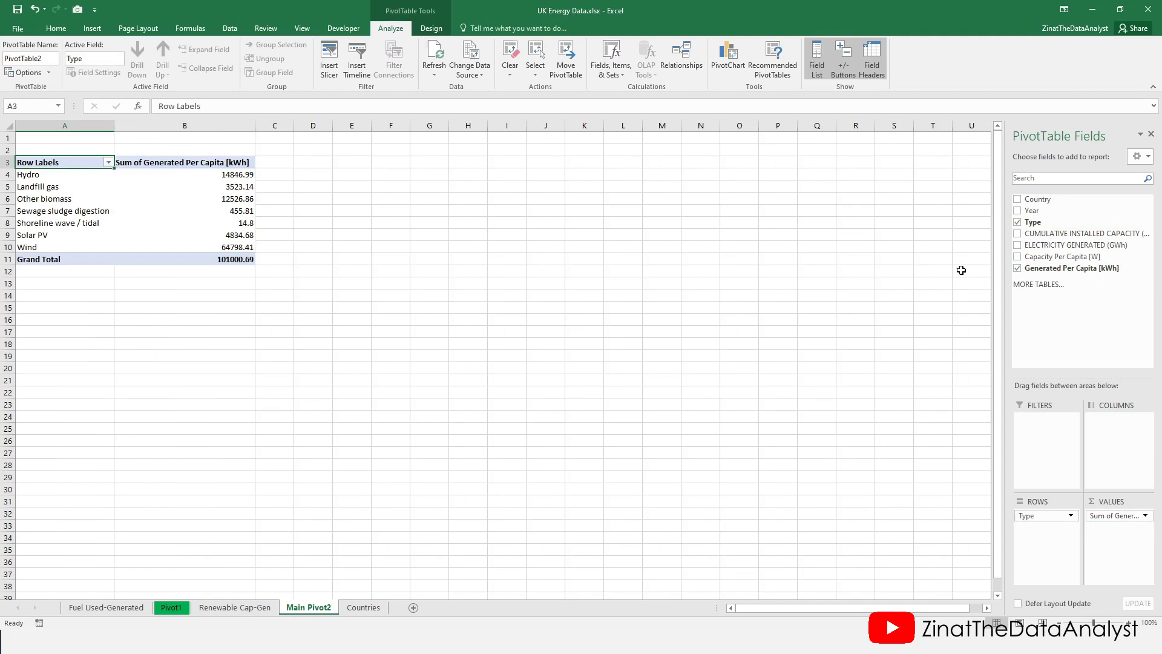
pyautogui.moveTo(1045, 214); pyautogui.dragTo(1050, 444)
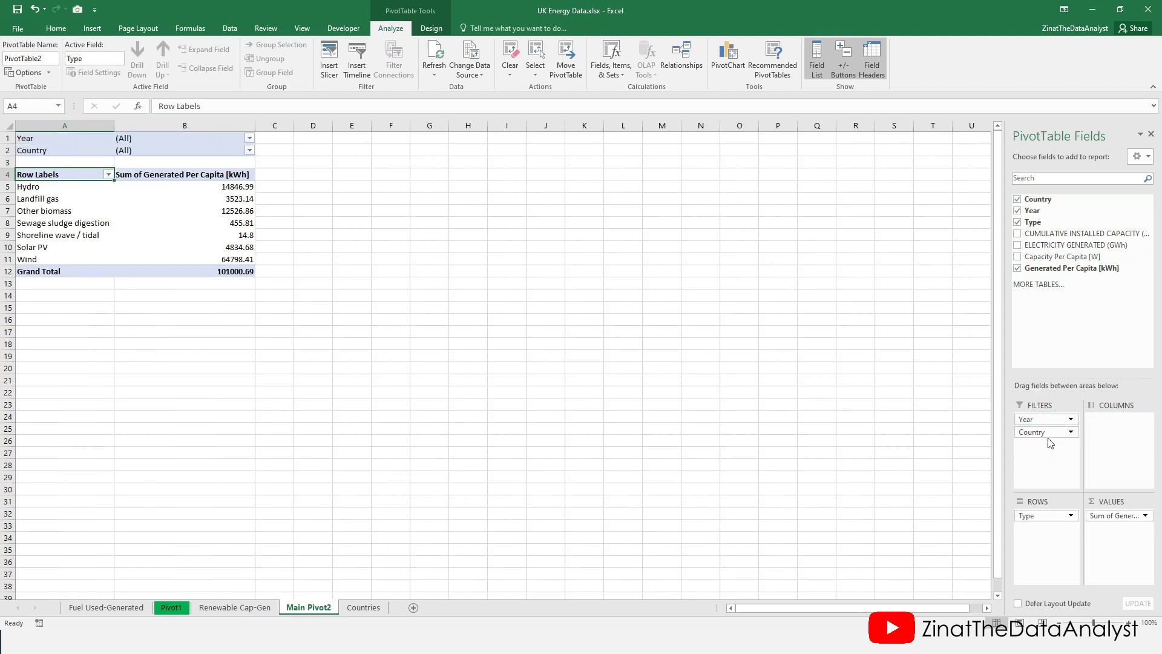
# Group Hydro, Shoreline wave / tidal, Solar PV and Wind as Green Energy and remove the original Type field from the rows.
pyautogui.click(52, 191)
pyautogui.keyDown('ctrl'); pyautogui.click(39, 236); pyautogui.keyUp('ctrl')
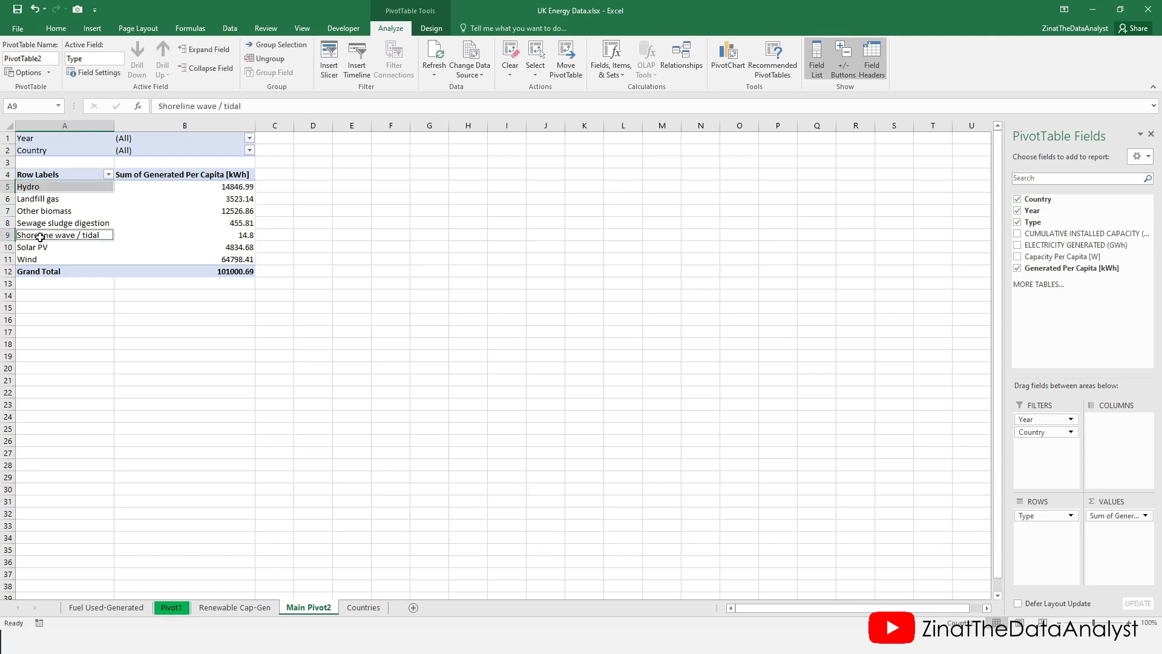
pyautogui.keyDown('ctrl'); pyautogui.click(37, 250); pyautogui.keyUp('ctrl')
pyautogui.keyDown('ctrl'); pyautogui.click(34, 259); pyautogui.keyUp('ctrl')
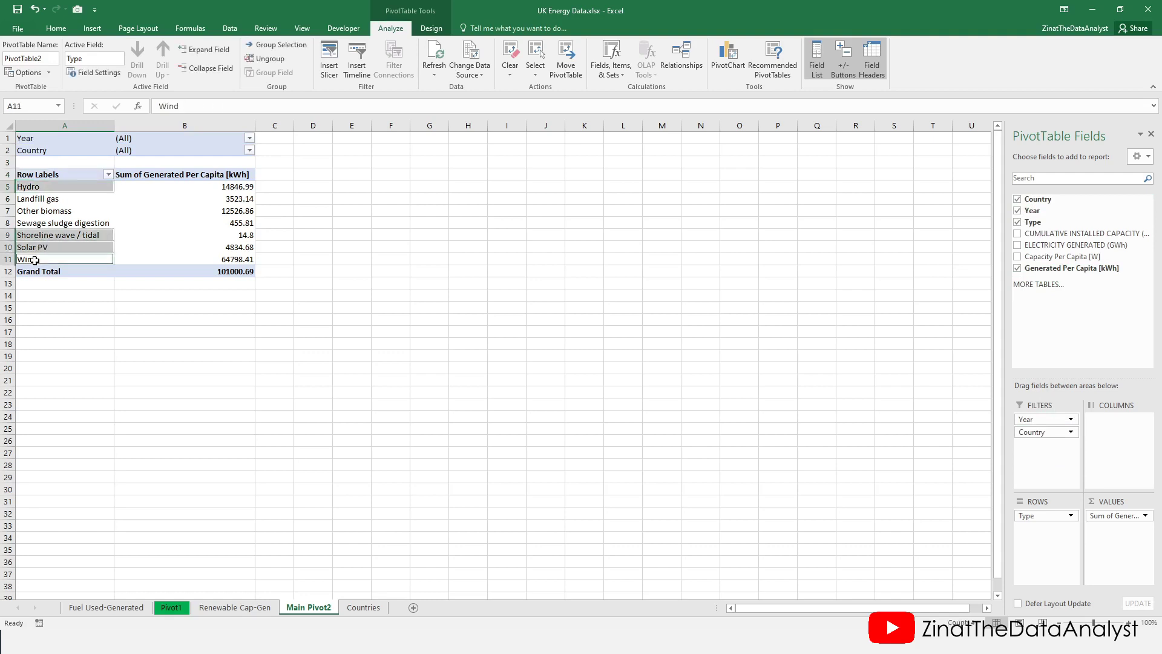
pyautogui.click(283, 47)
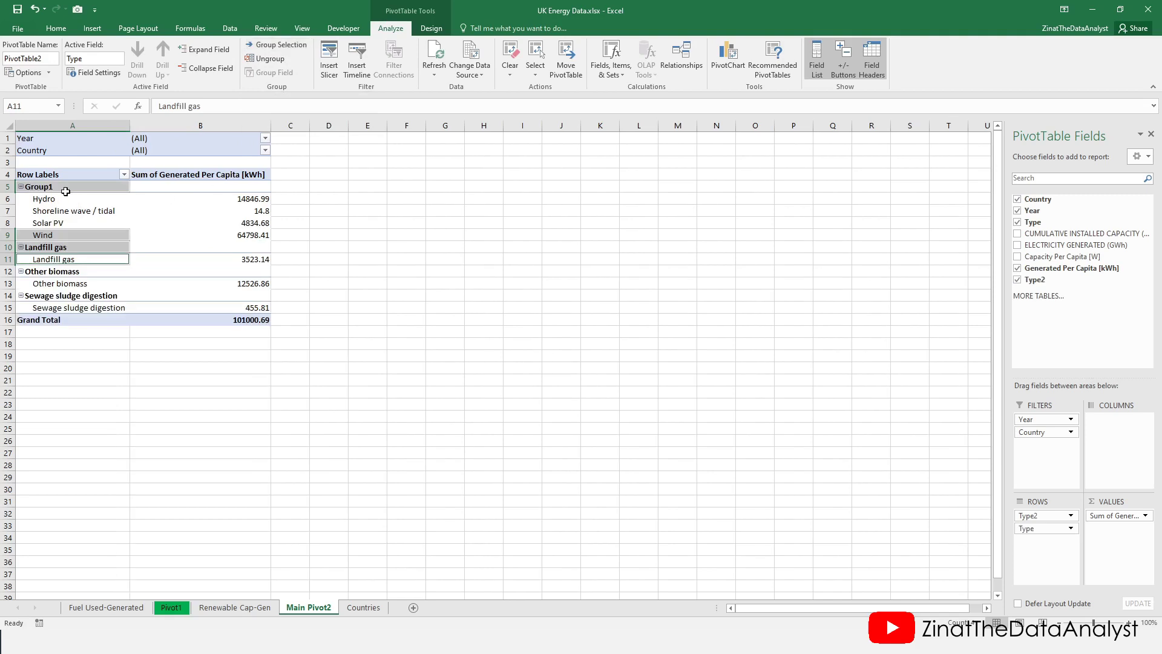
pyautogui.write('Gre')
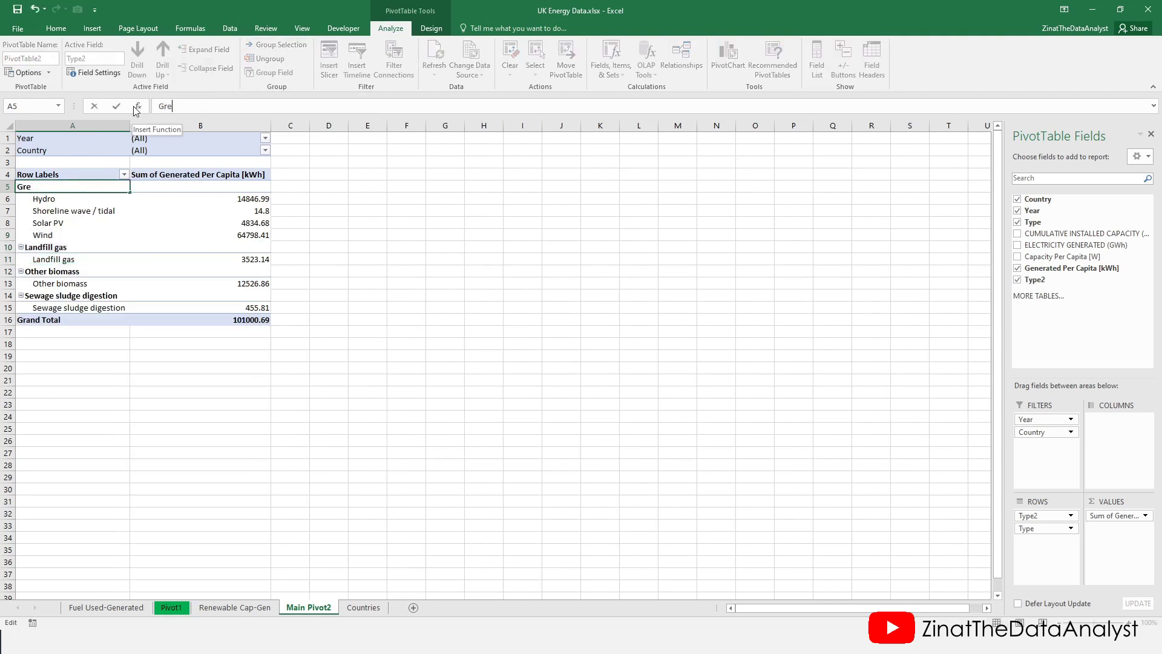
pyautogui.write('en Energy')
pyautogui.press('Return')
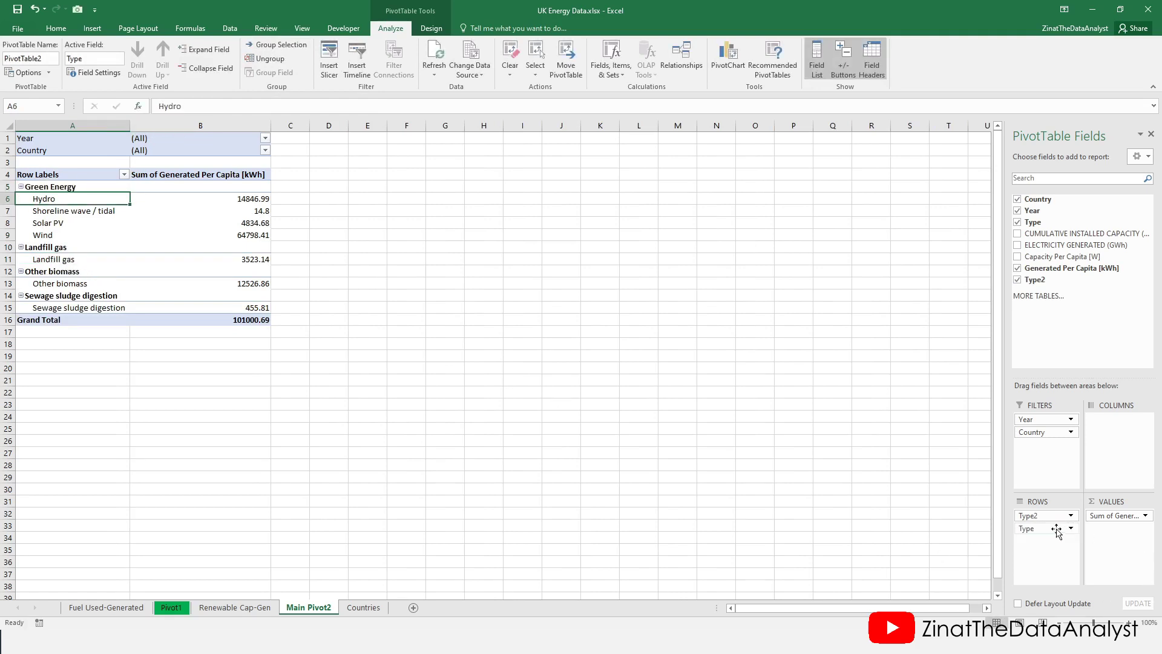
pyautogui.moveTo(1056, 528); pyautogui.dragTo(1080, 322)
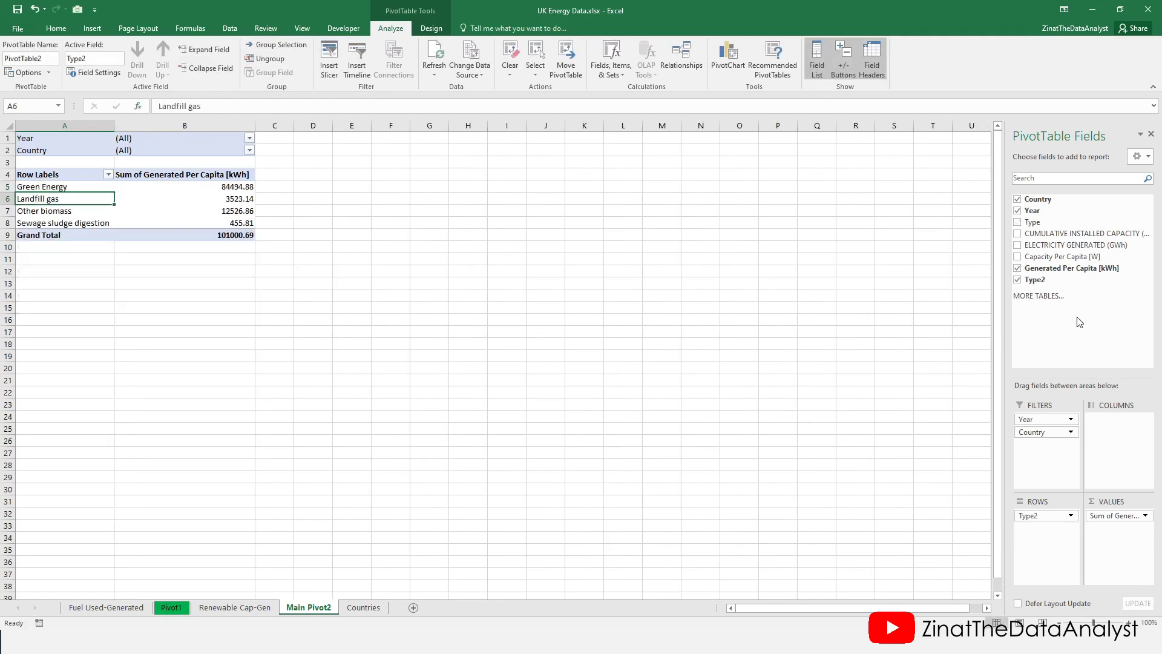
# Group Landfill gas, Other biomass and Sewage sludge digestion and name the group Bioenergy.
pyautogui.keyDown('ctrl'); pyautogui.click(45, 211); pyautogui.keyUp('ctrl')
pyautogui.keyDown('ctrl'); pyautogui.click(56, 223); pyautogui.keyUp('ctrl')
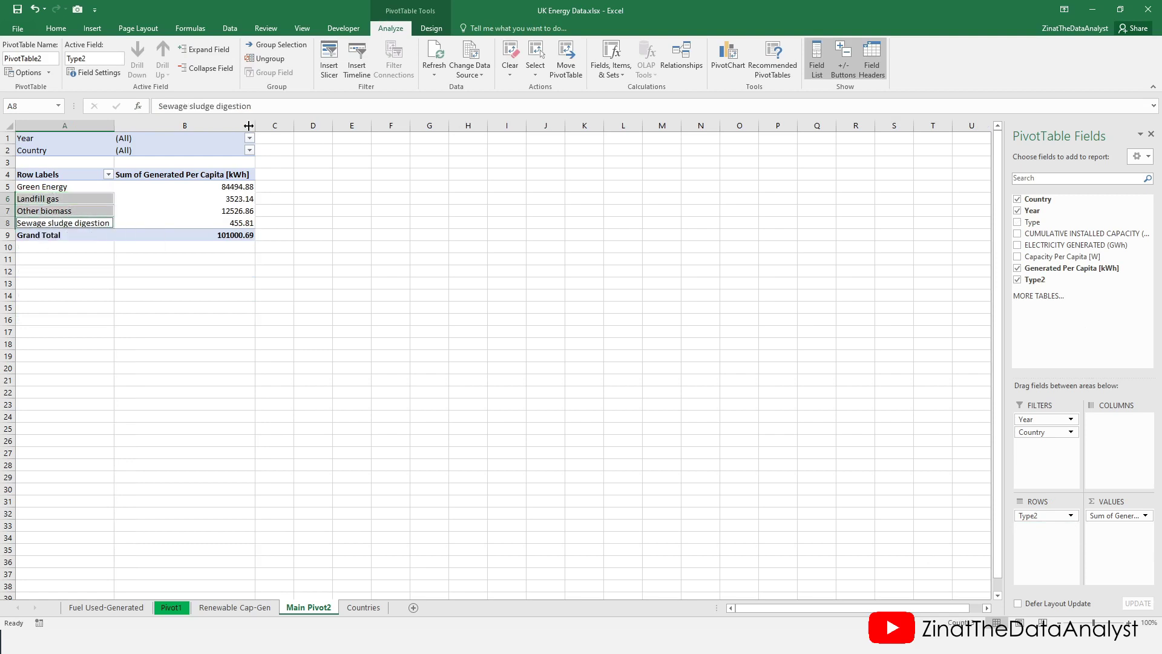
pyautogui.click(275, 44)
pyautogui.click(99, 224)
pyautogui.click(39, 199)
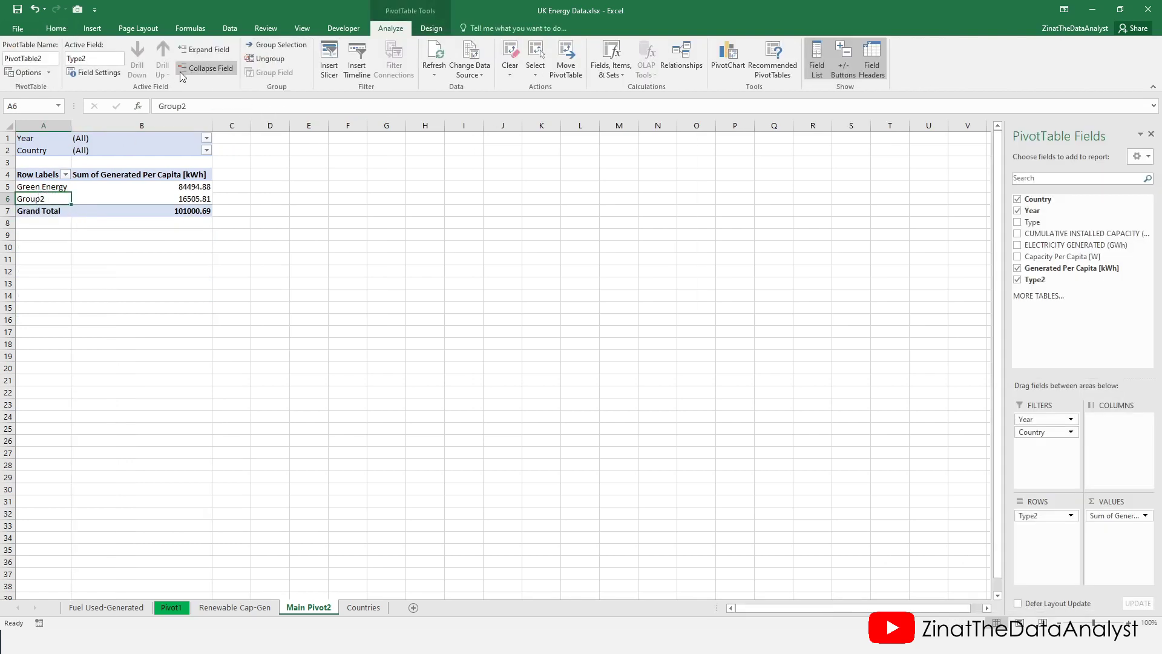
pyautogui.moveTo(190, 107); pyautogui.dragTo(159, 107)
pyautogui.write('Bio ')
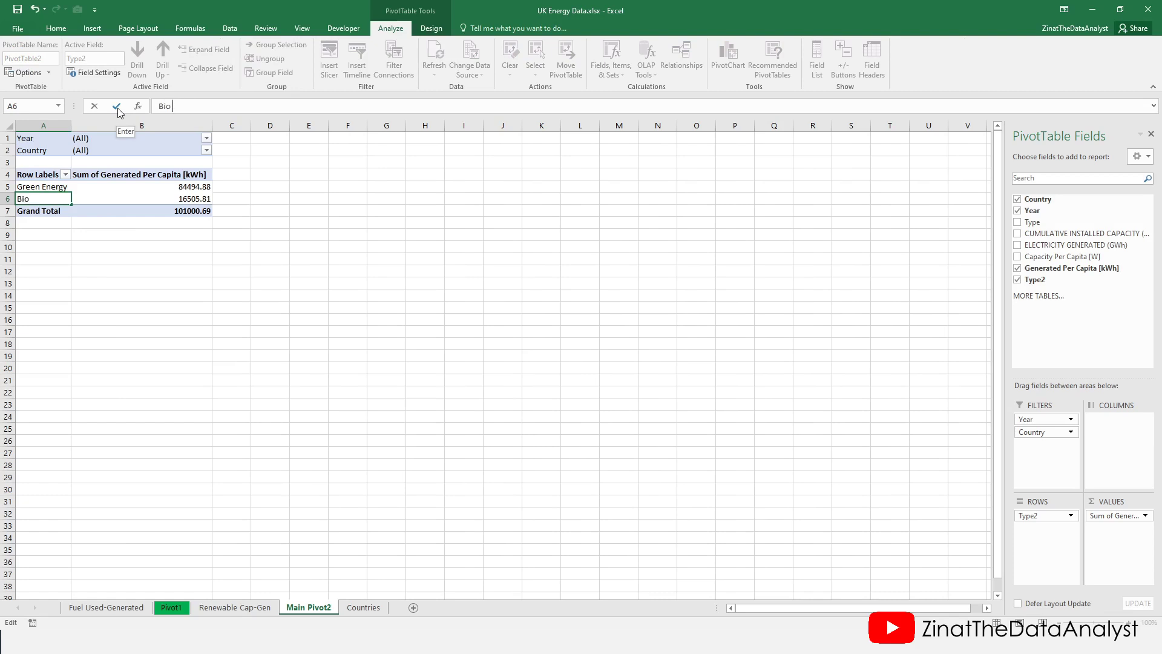
pyautogui.write('nergy')
pyautogui.press('Return')
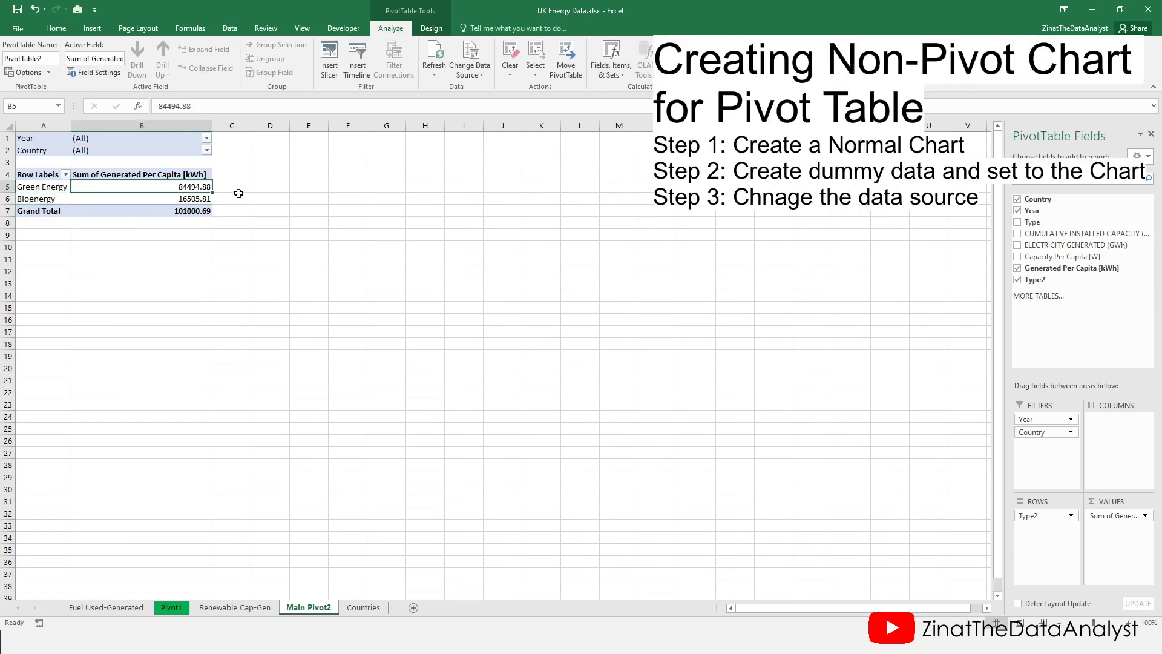
# Insert an empty regular doughnut chart on Main Pivot2, starting from a blank cell outside the pivot table.
pyautogui.click(348, 172)
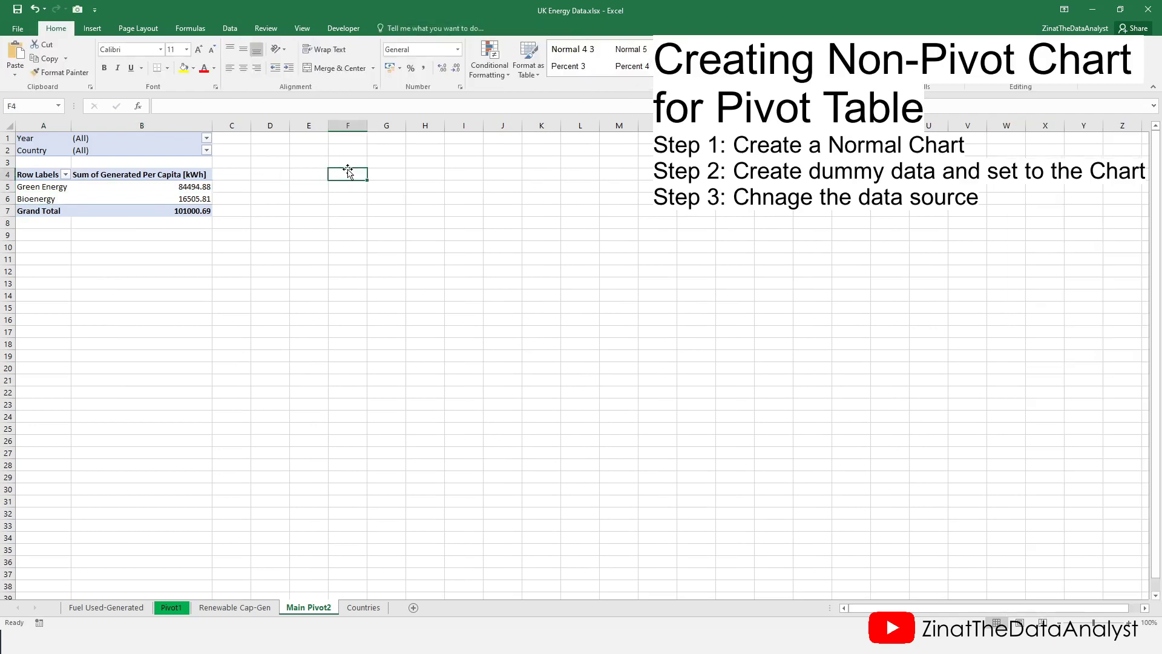
pyautogui.click(92, 29)
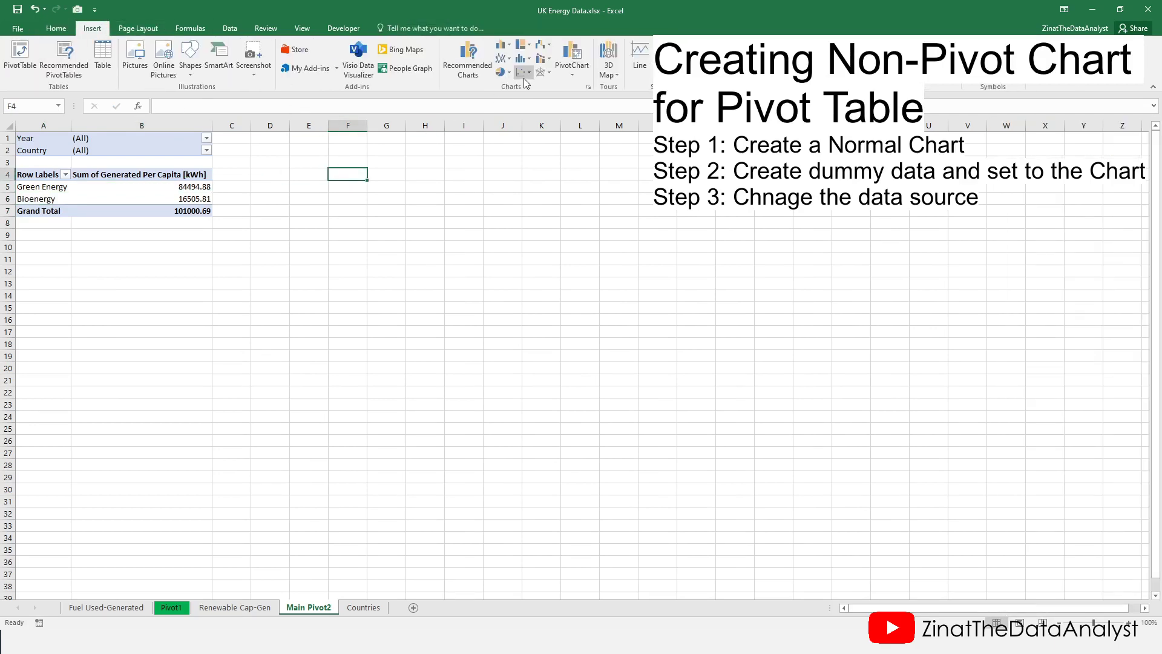
pyautogui.click(502, 74)
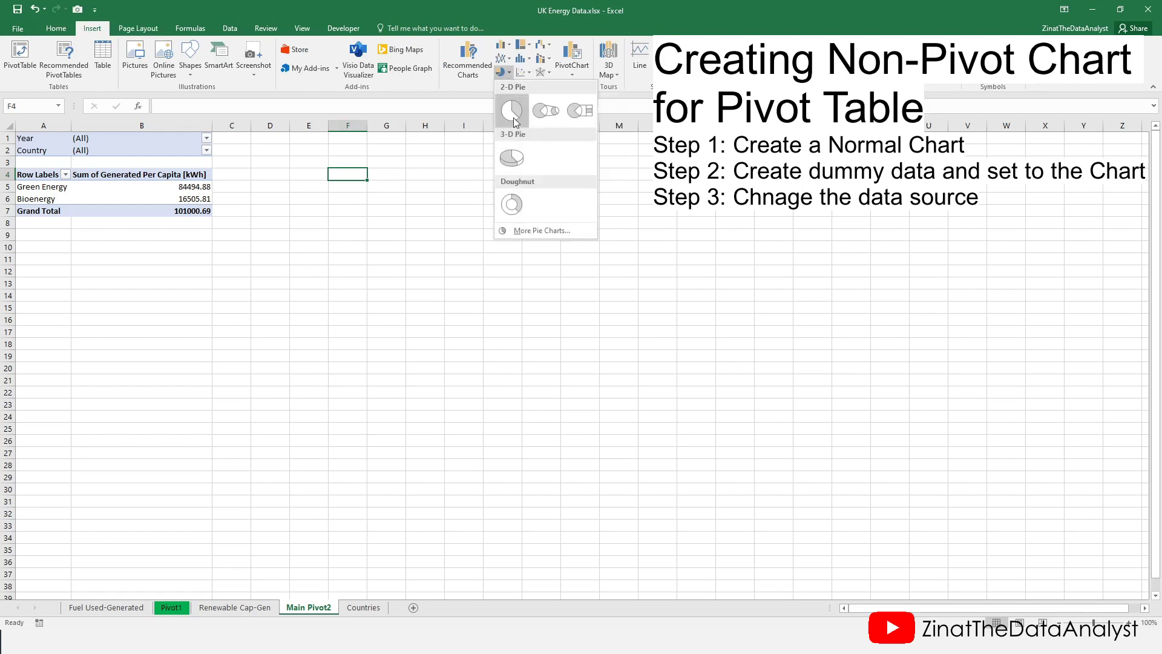
pyautogui.click(513, 206)
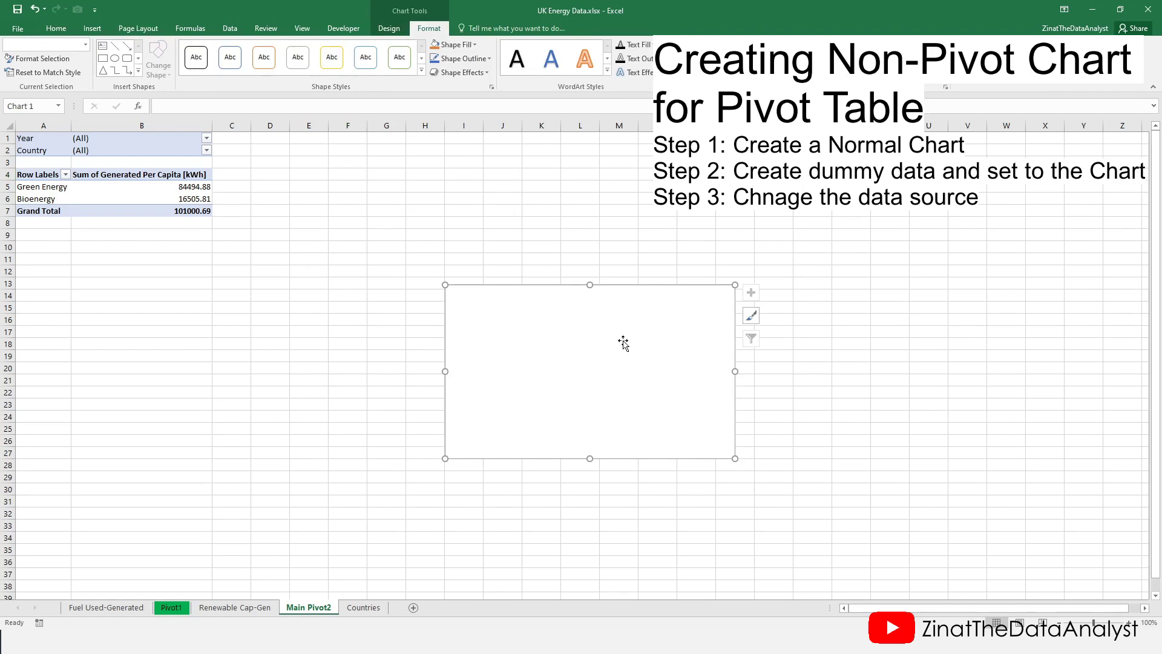
# Enter dummy chart data in K7:L8, with a at 0.2 and b at 0.8.
pyautogui.click(542, 212)
pyautogui.write('a')
pyautogui.press('Return')
pyautogui.write('b')
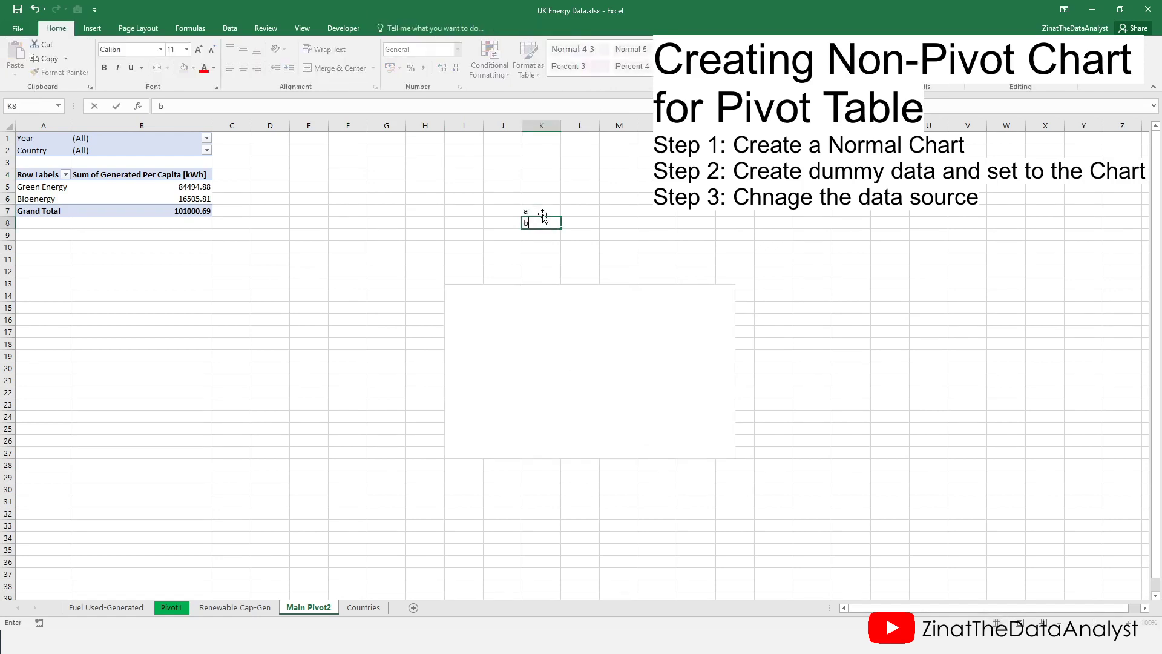
pyautogui.press('Tab')
pyautogui.press('Up')
pyautogui.write('0.2')
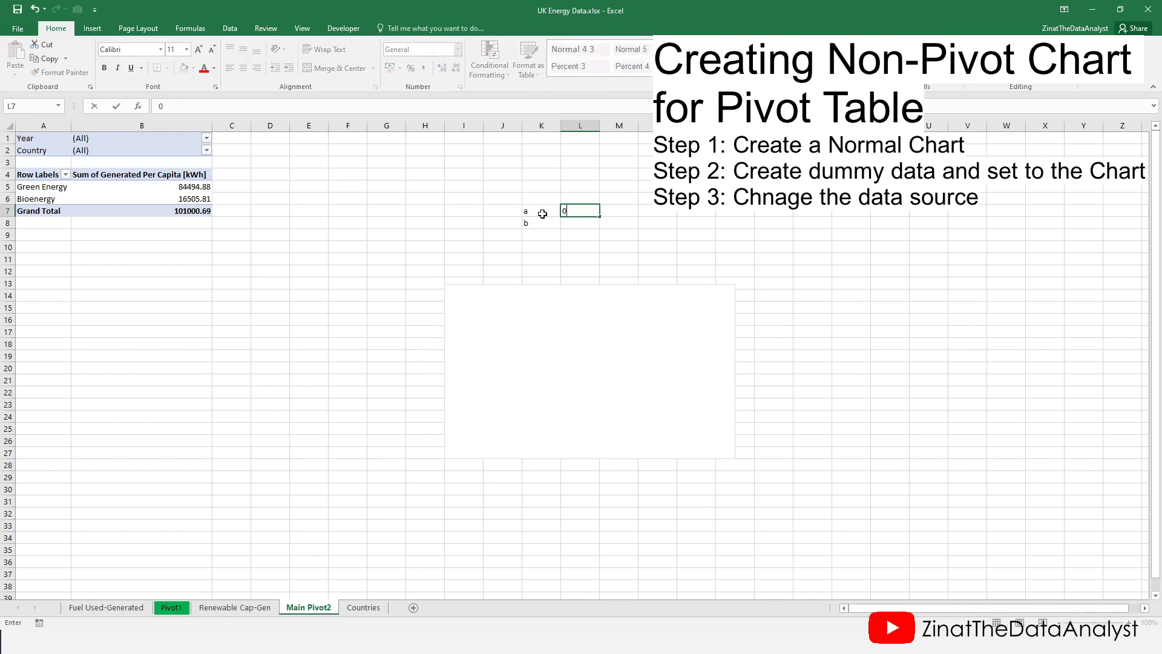
pyautogui.press('Return')
pyautogui.write('0.8')
pyautogui.press('Return')
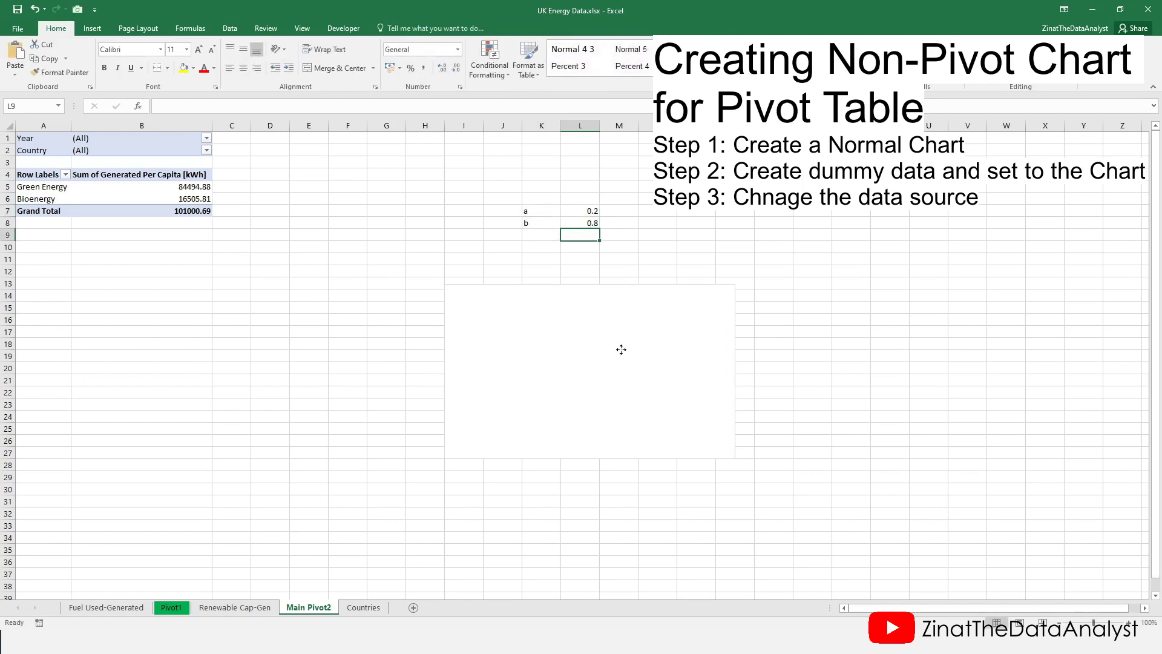
# Add a series to the empty doughnut chart, using K7:K8 as its name and L7:L8 as its values.
pyautogui.click(612, 297)
pyautogui.rightClick(601, 317)
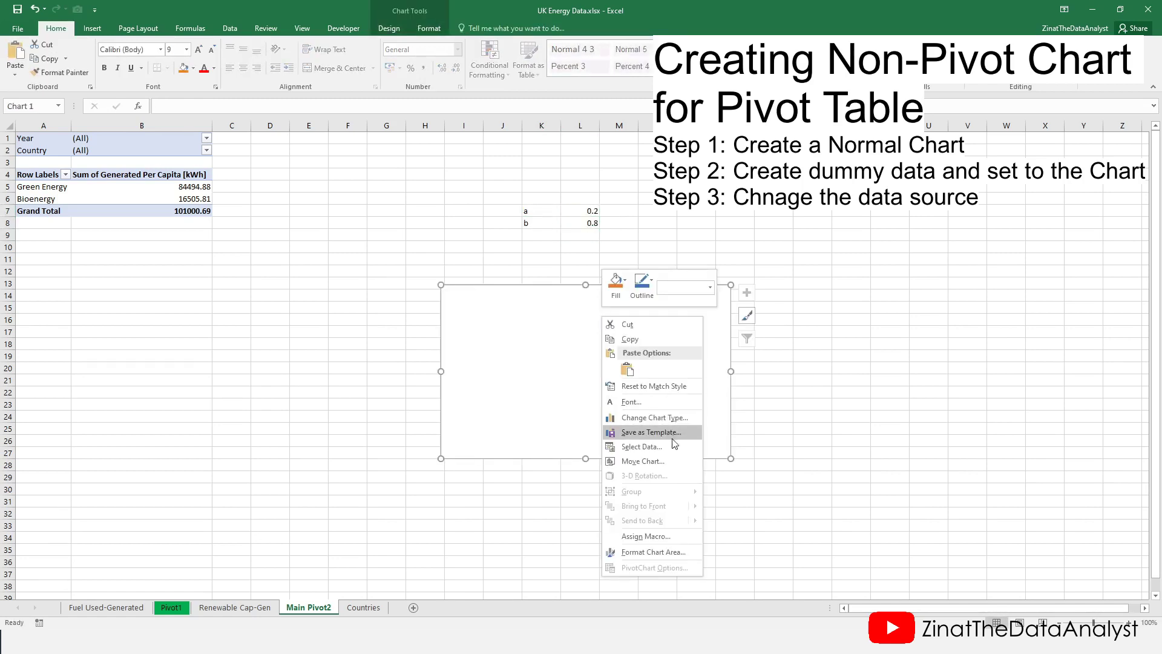
pyautogui.click(641, 446)
pyautogui.click(324, 371)
pyautogui.click(498, 367)
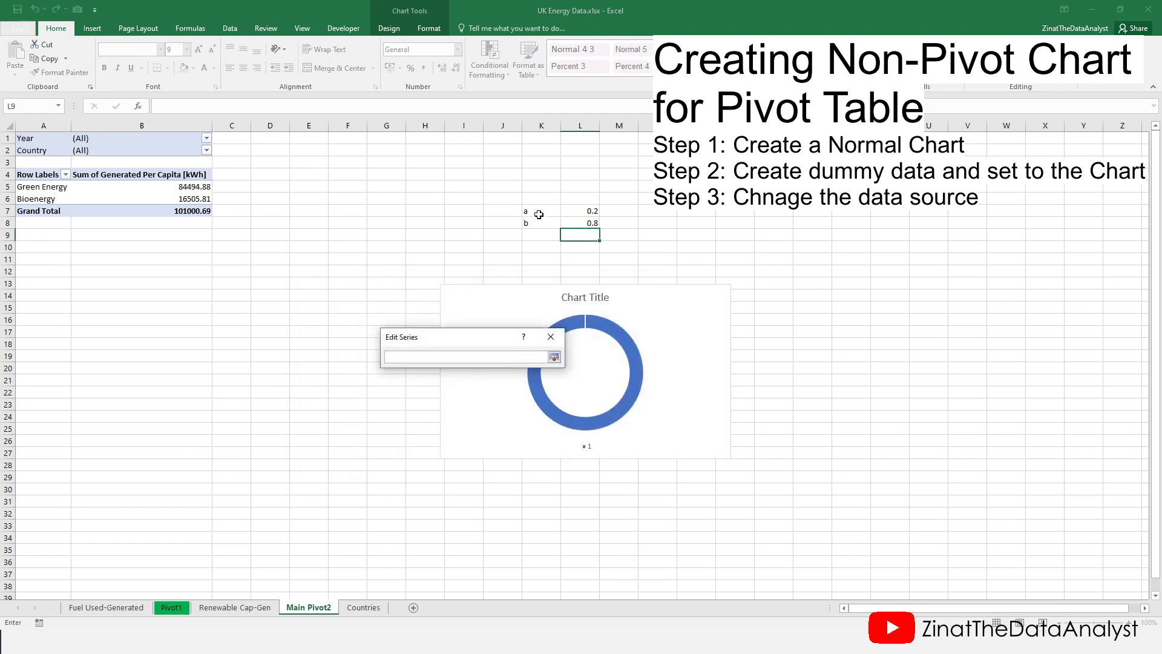
pyautogui.moveTo(533, 211); pyautogui.dragTo(592, 225)
pyautogui.press('Return')
pyautogui.click(498, 392)
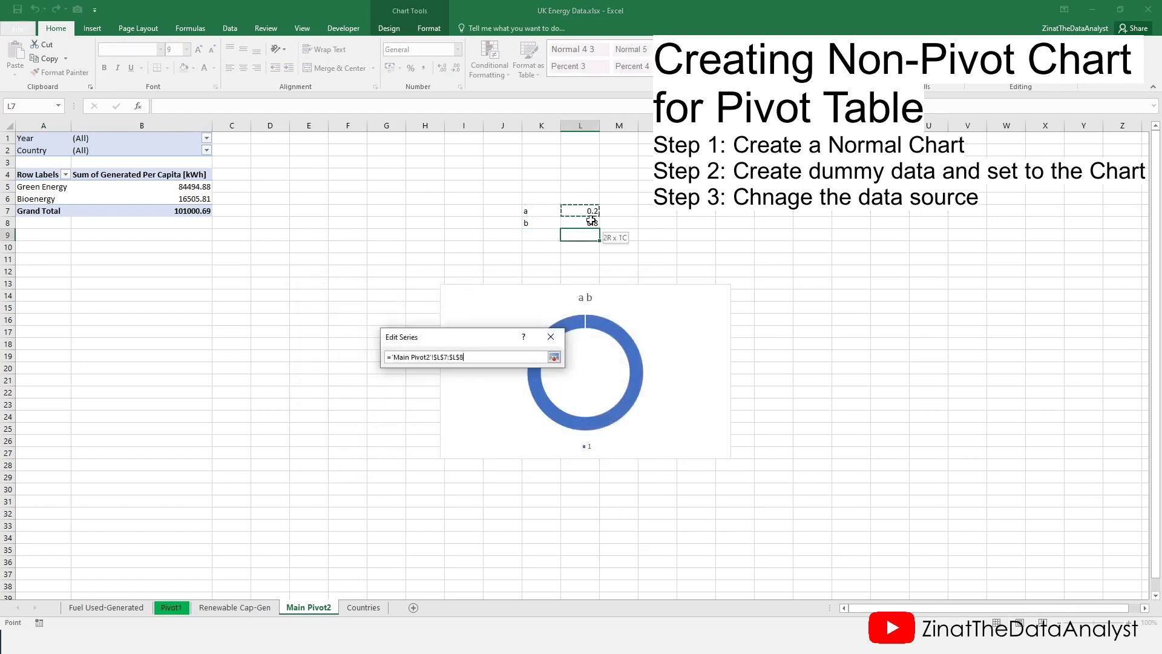
pyautogui.press('Return')
pyautogui.click(487, 411)
pyautogui.click(554, 458)
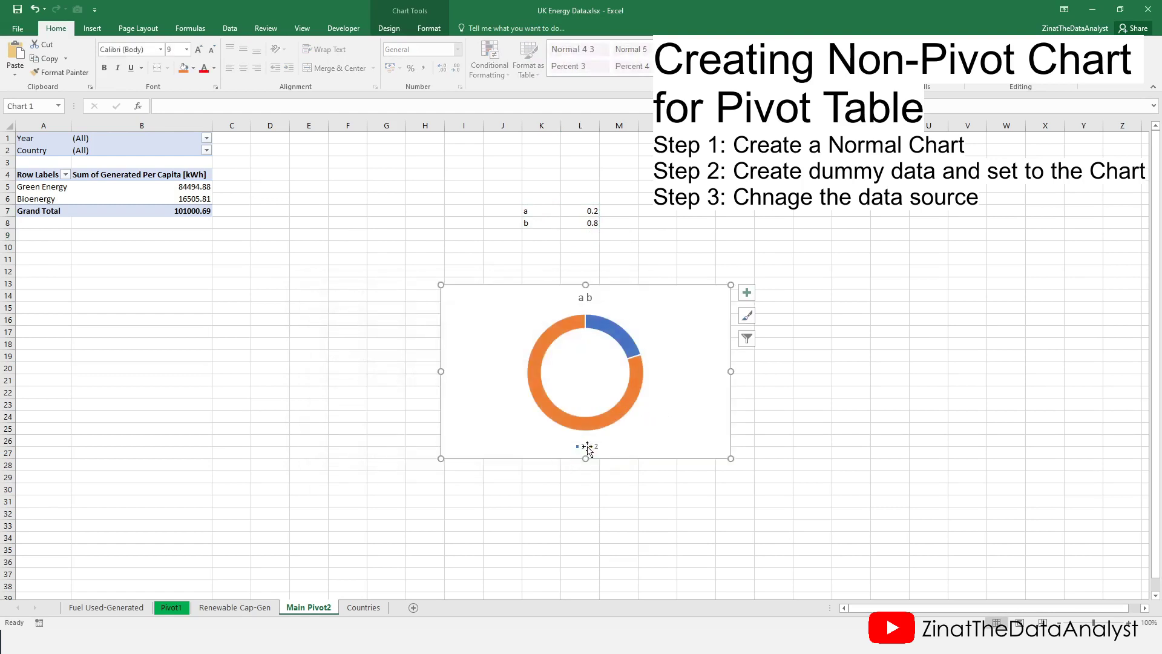
# Delete the chart's legend and title and reduce the doughnut hole size to thicken the ring.
pyautogui.click(587, 297)
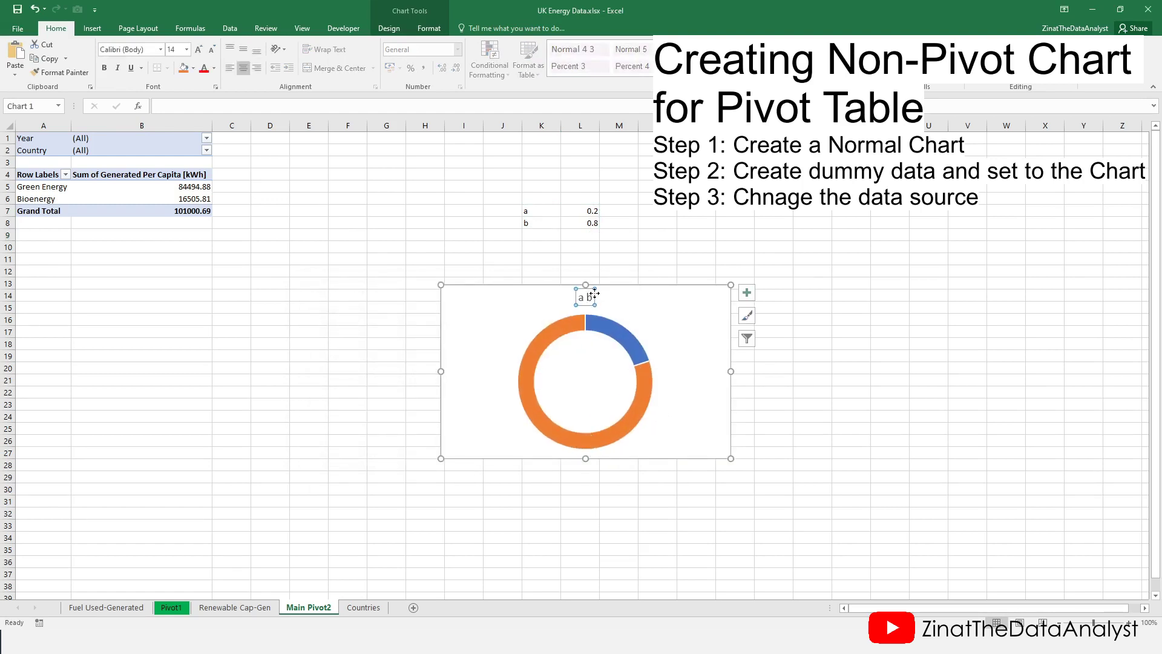
pyautogui.press('Delete')
pyautogui.rightClick(638, 332)
pyautogui.click(672, 445)
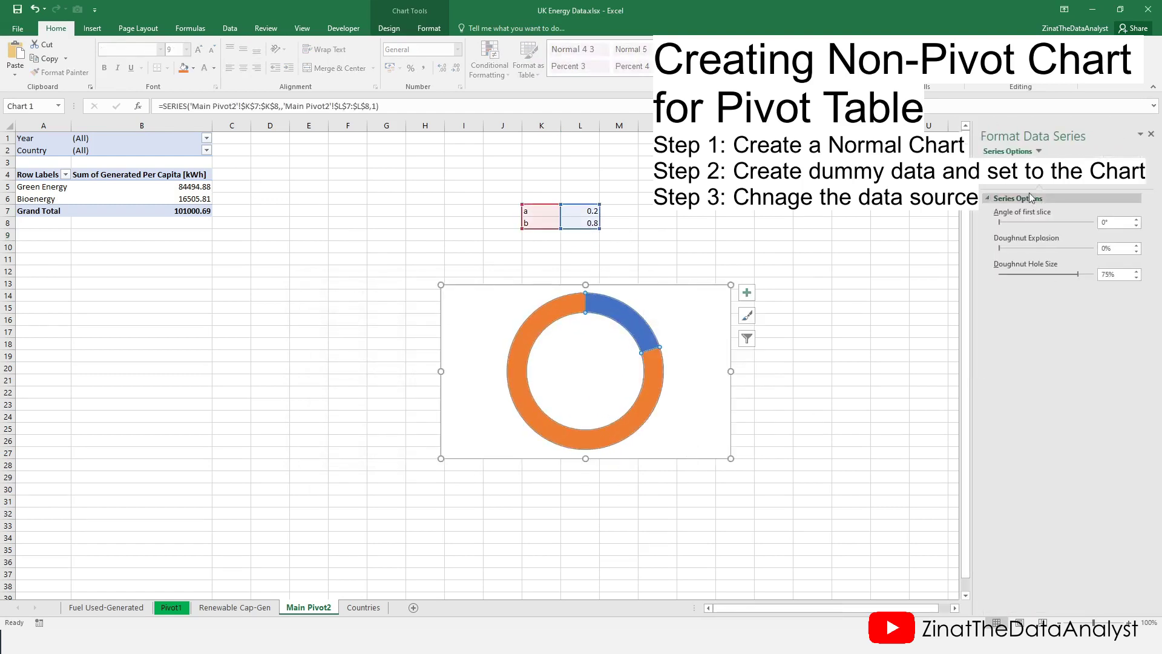
pyautogui.moveTo(1047, 274)
pyautogui.mouseDown()
pyautogui.moveTo(1070, 275)
pyautogui.moveTo(1060, 274)
pyautogui.mouseUp()
# Fill slice a green and slice b red, and move the doughnut chart closer to the pivot table.
pyautogui.click(1128, 320)
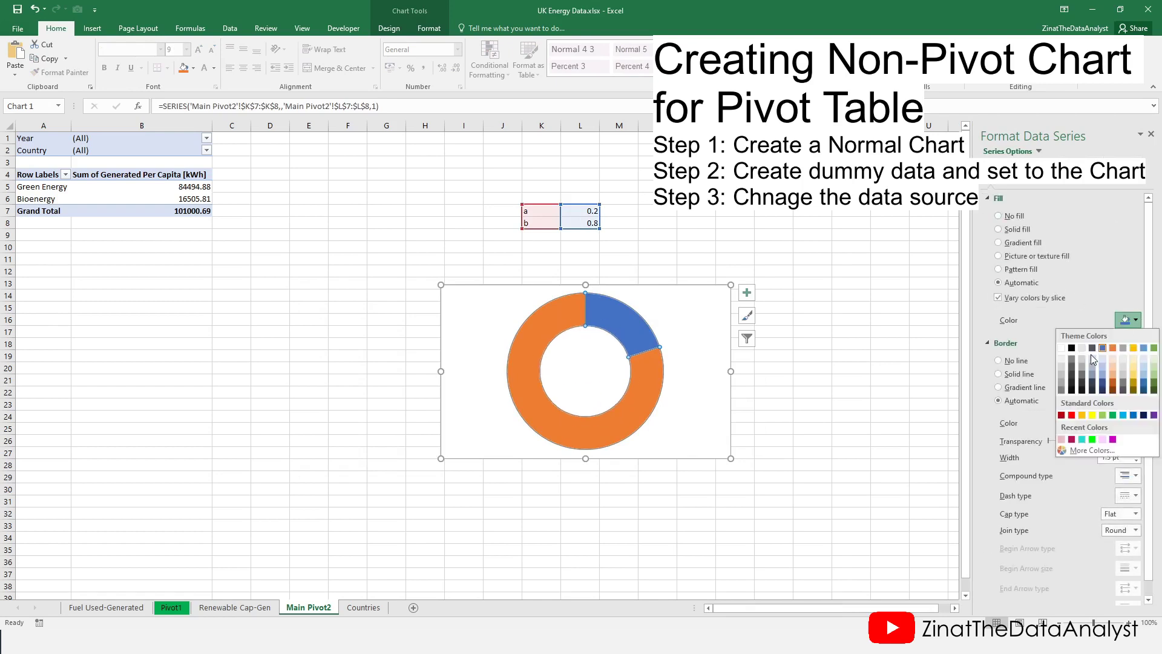
pyautogui.click(1153, 348)
pyautogui.click(1127, 320)
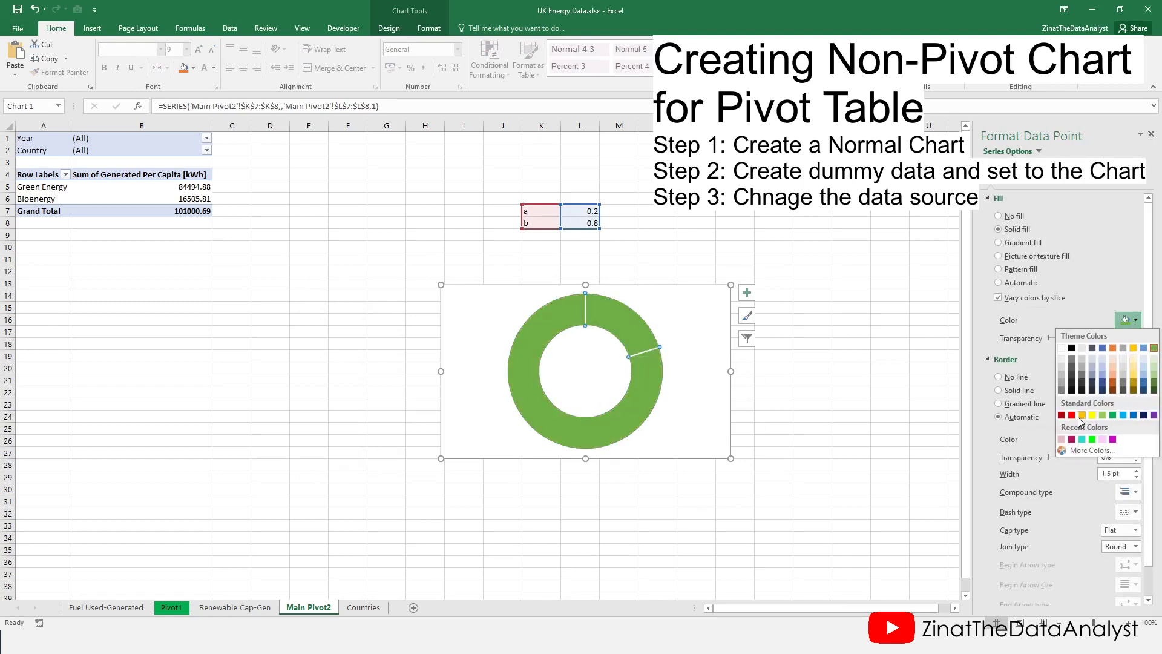
pyautogui.click(1081, 423)
pyautogui.click(797, 259)
pyautogui.click(669, 317)
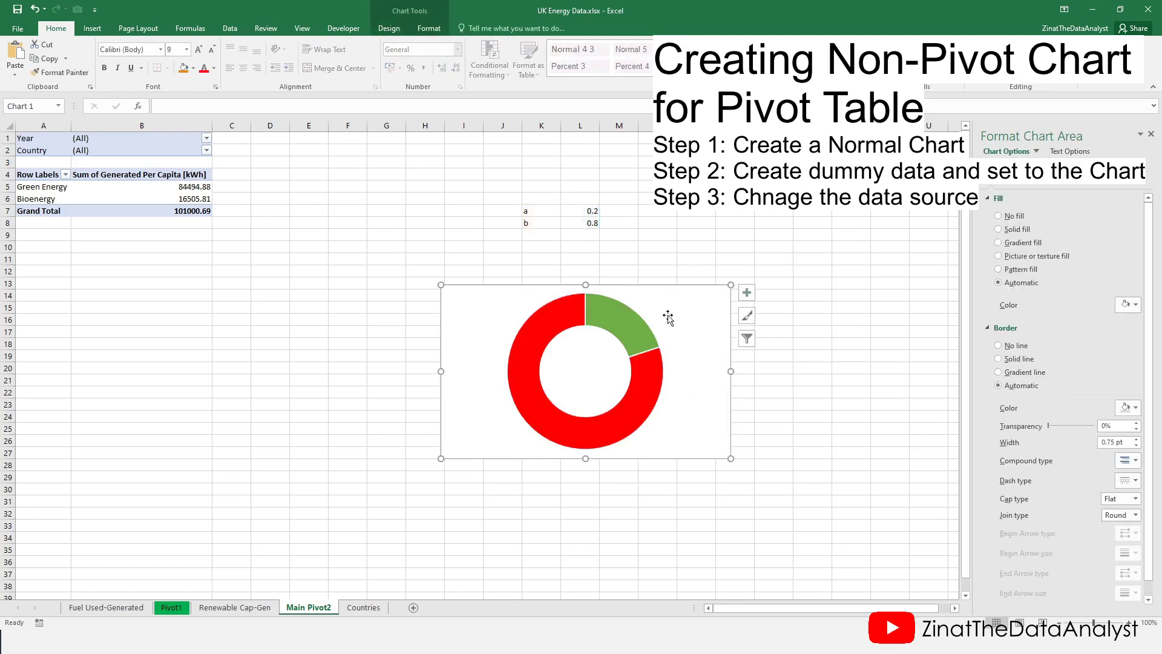
pyautogui.moveTo(668, 318); pyautogui.dragTo(540, 288)
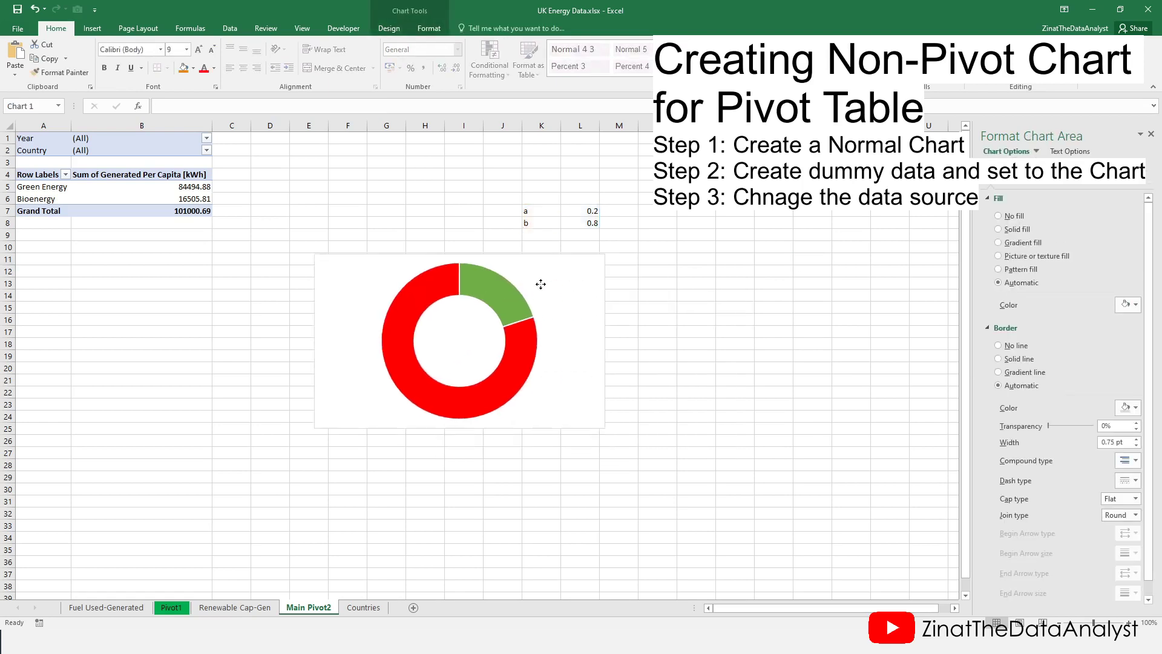
# Edit the doughnut series to use A5:A6 as its name and B5:B6 as its values from the pivot table.
pyautogui.rightClick(562, 307)
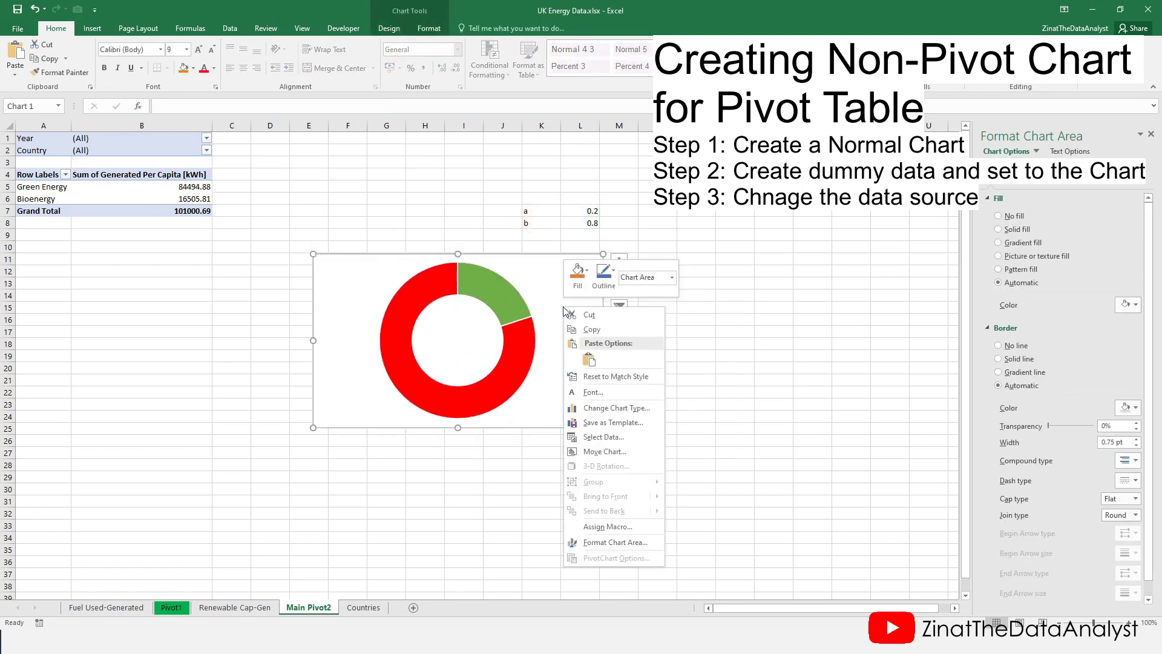
pyautogui.click(614, 441)
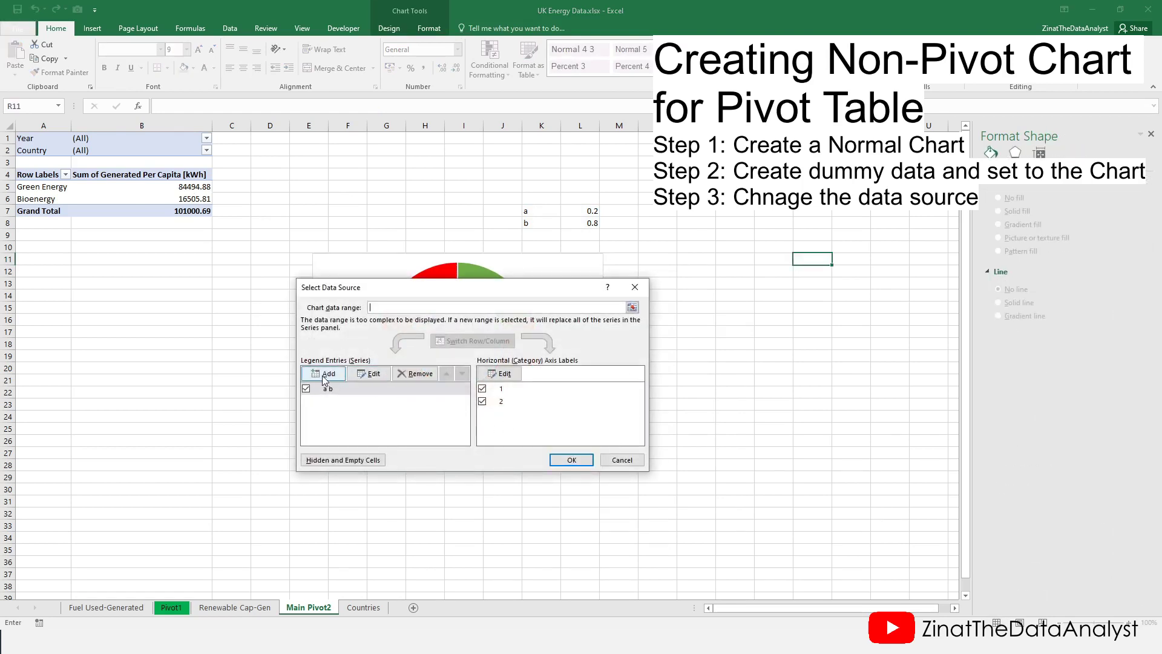
pyautogui.click(369, 374)
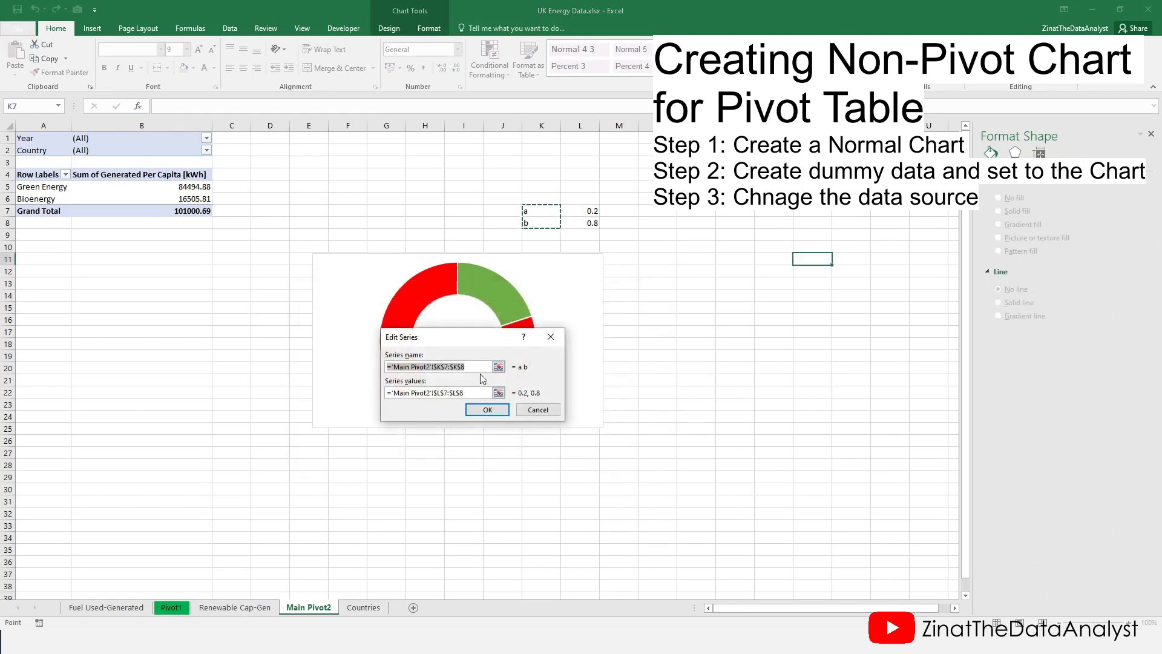
pyautogui.click(497, 367)
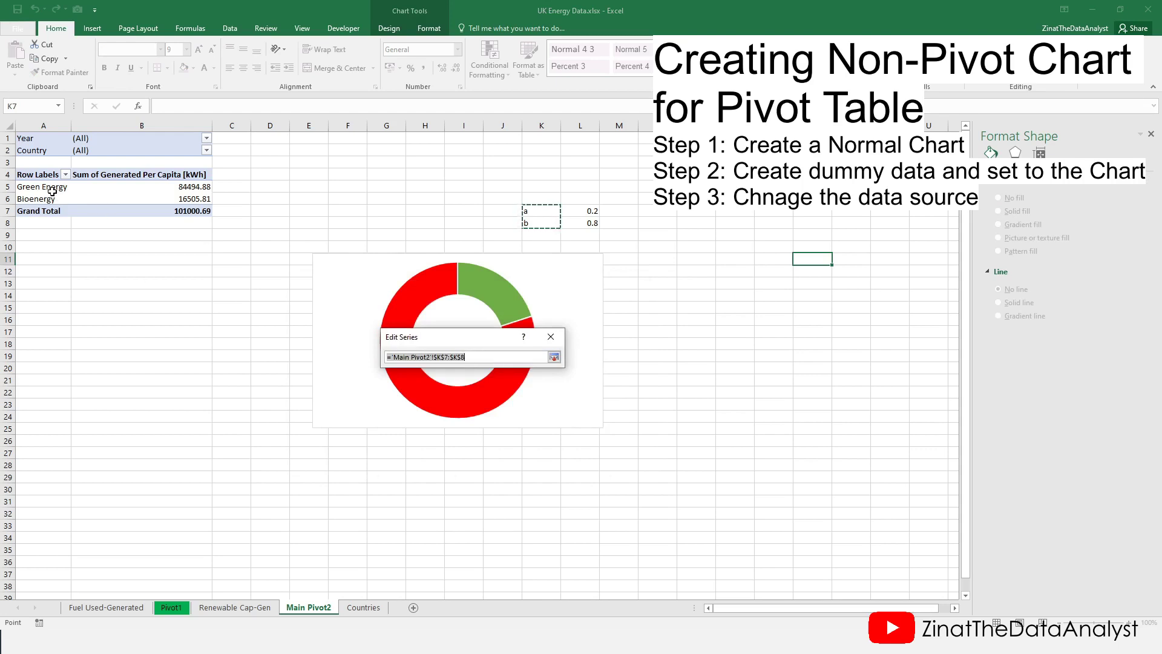
pyautogui.moveTo(53, 189); pyautogui.dragTo(52, 198)
pyautogui.press('Return')
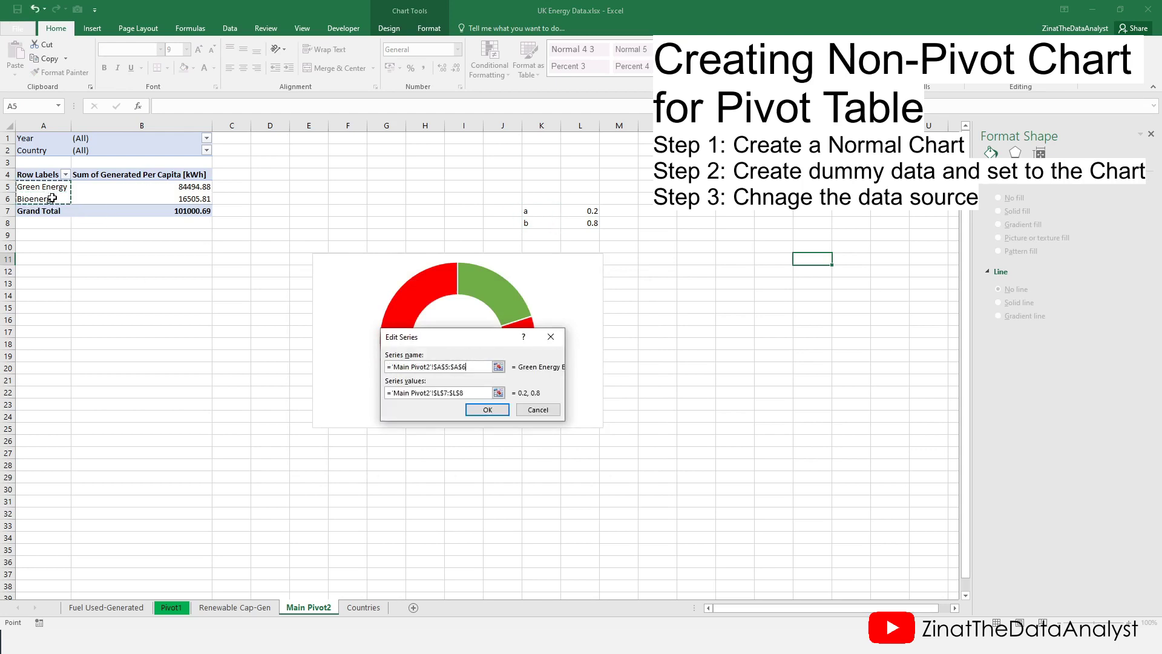
pyautogui.click(497, 393)
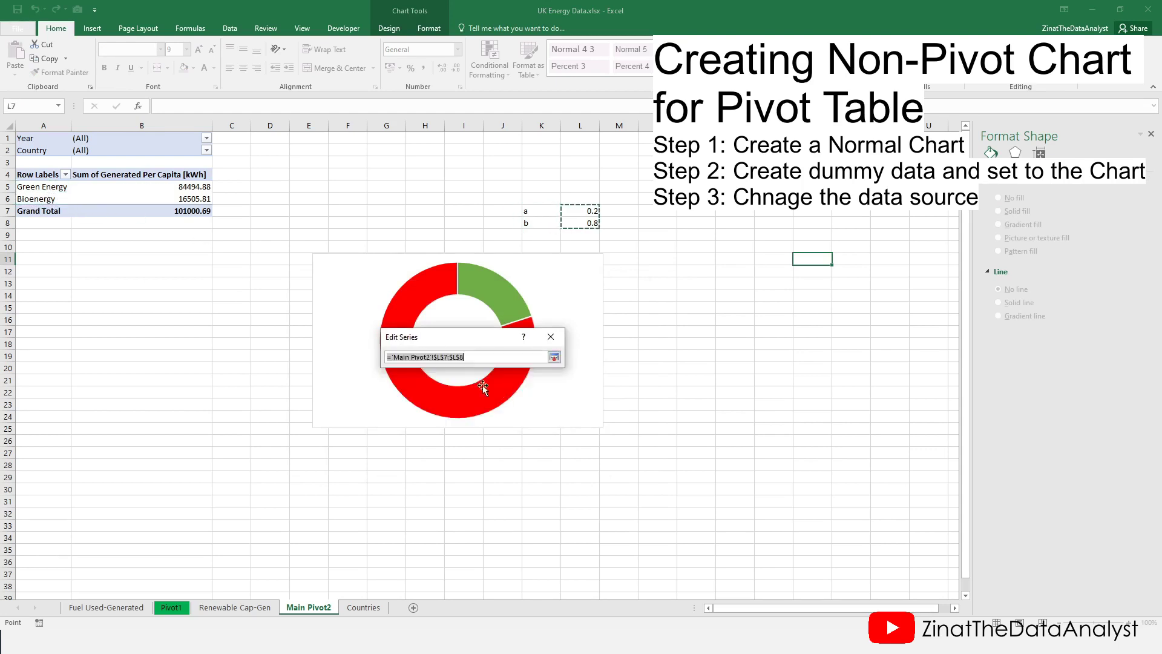
pyautogui.moveTo(186, 184); pyautogui.dragTo(188, 193)
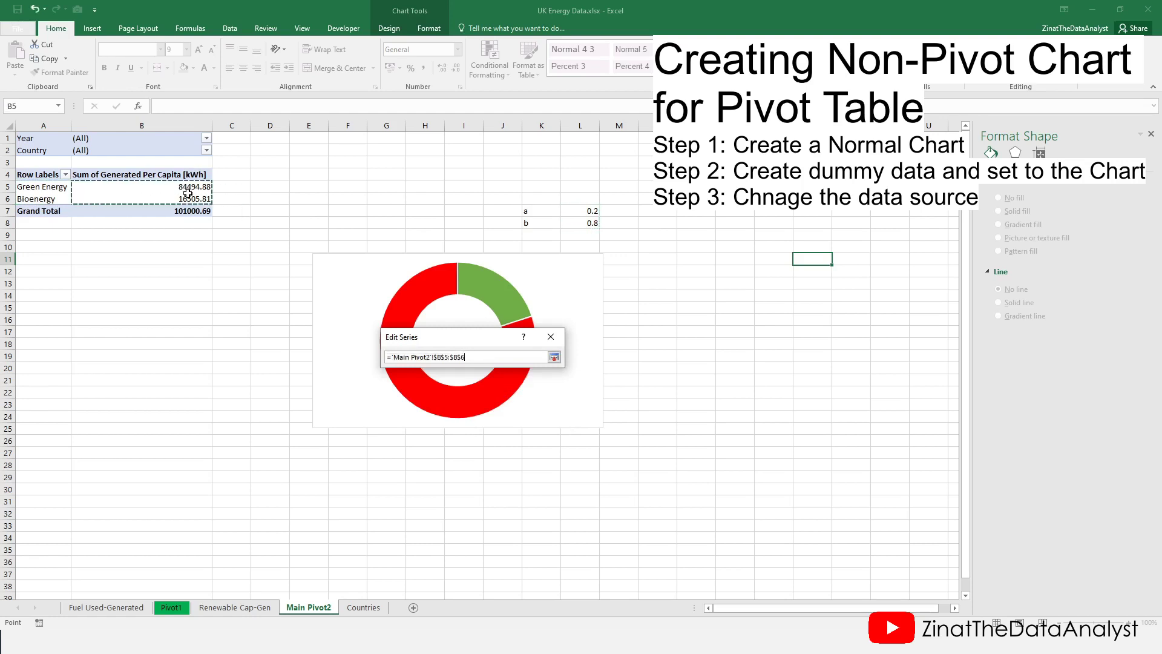
pyautogui.press('Return')
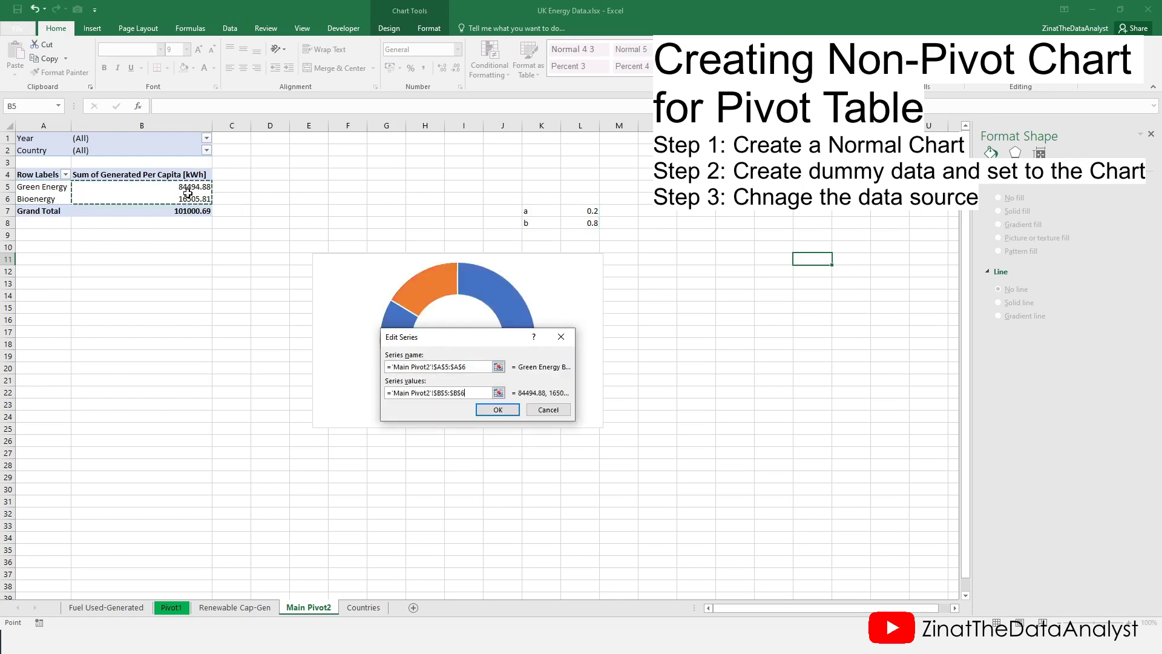
pyautogui.click(498, 410)
pyautogui.click(572, 460)
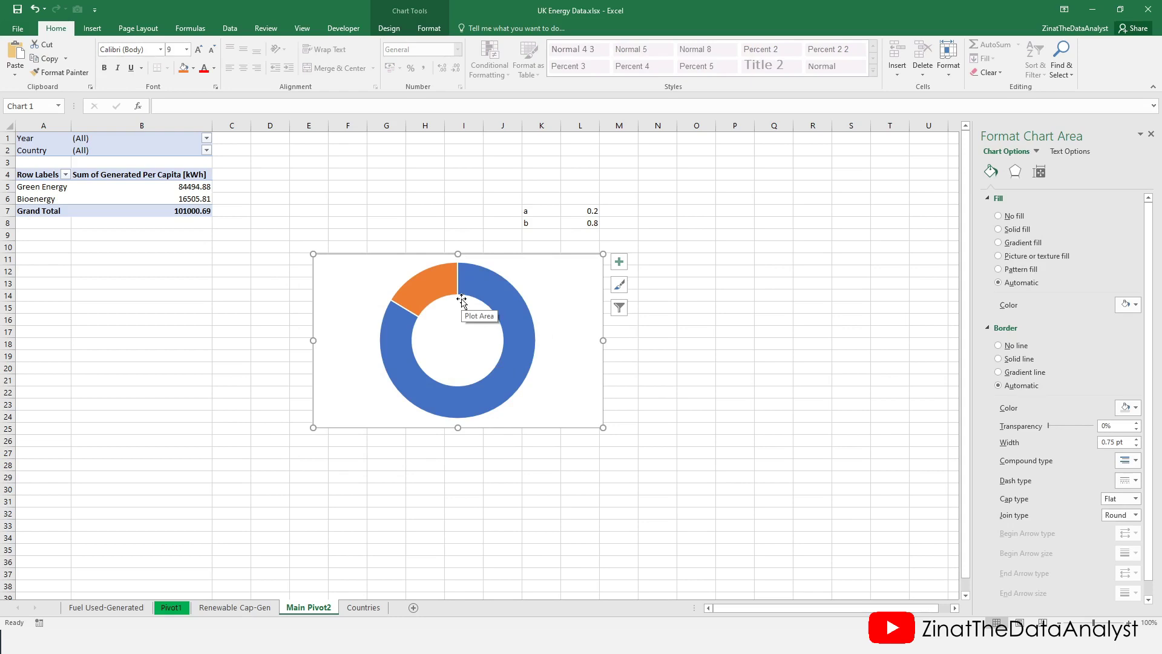
# Fill the Green Energy slice of the doughnut with green and the Bioenergy slice with red.
pyautogui.click(493, 306)
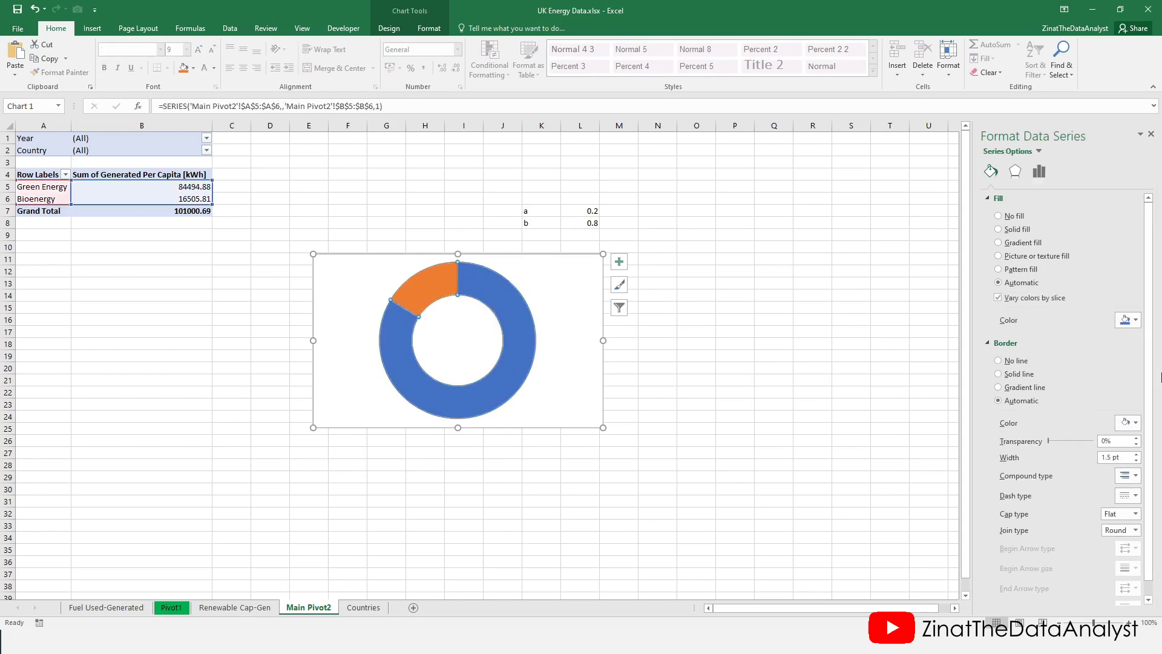
pyautogui.click(1132, 321)
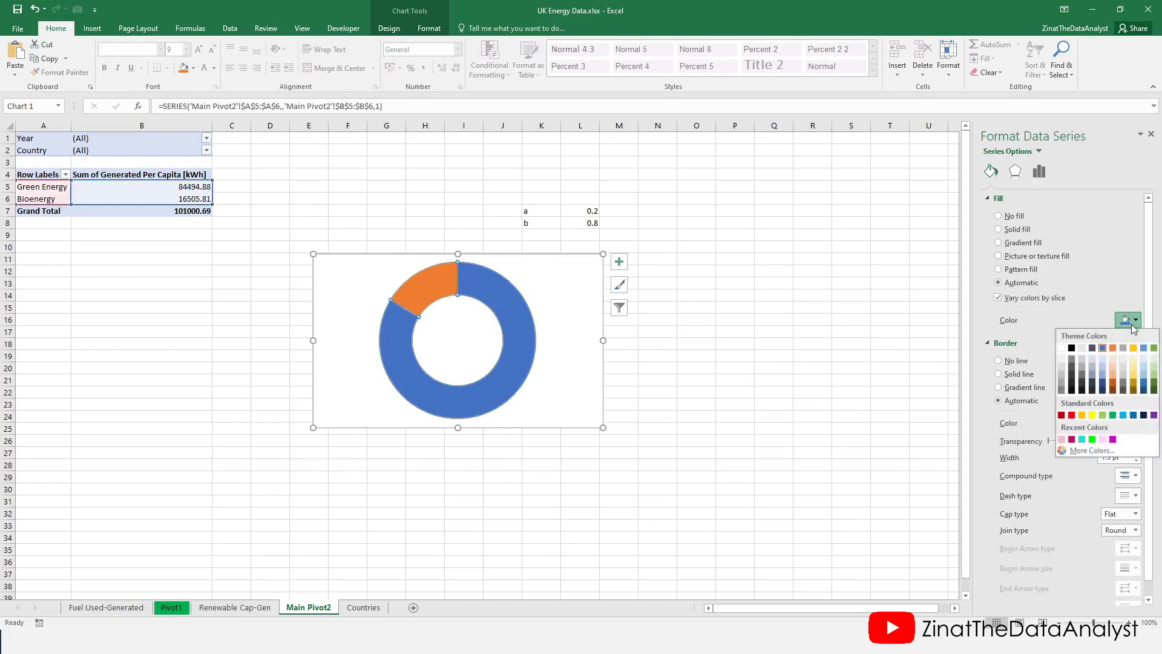
pyautogui.click(1156, 351)
pyautogui.click(441, 283)
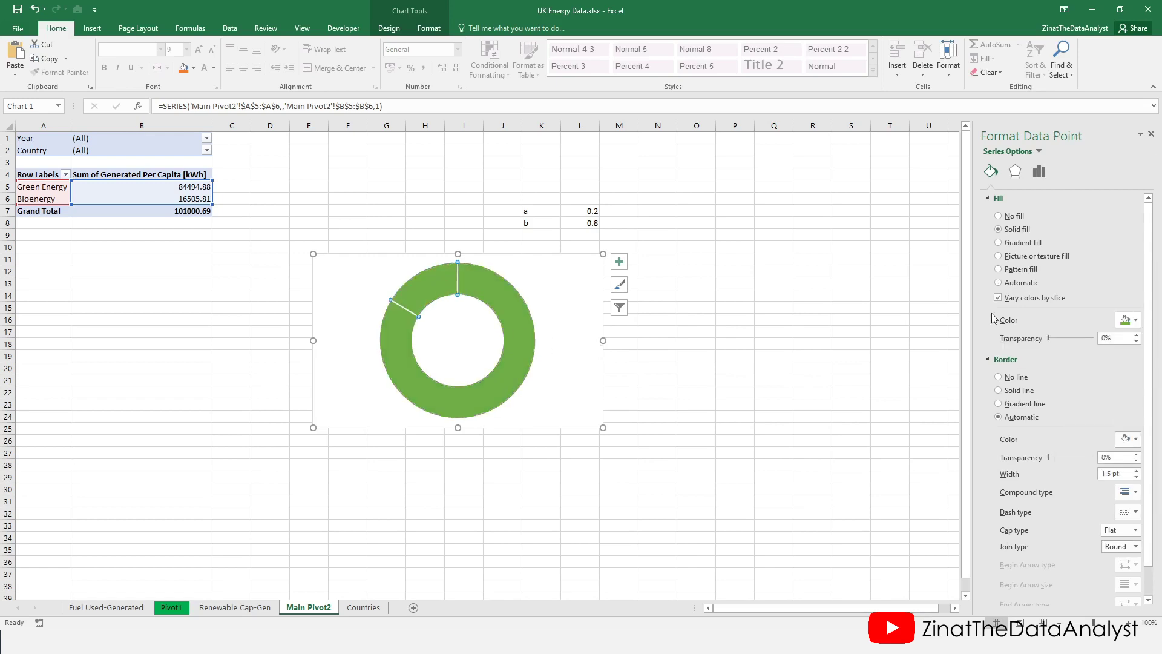
pyautogui.click(1135, 319)
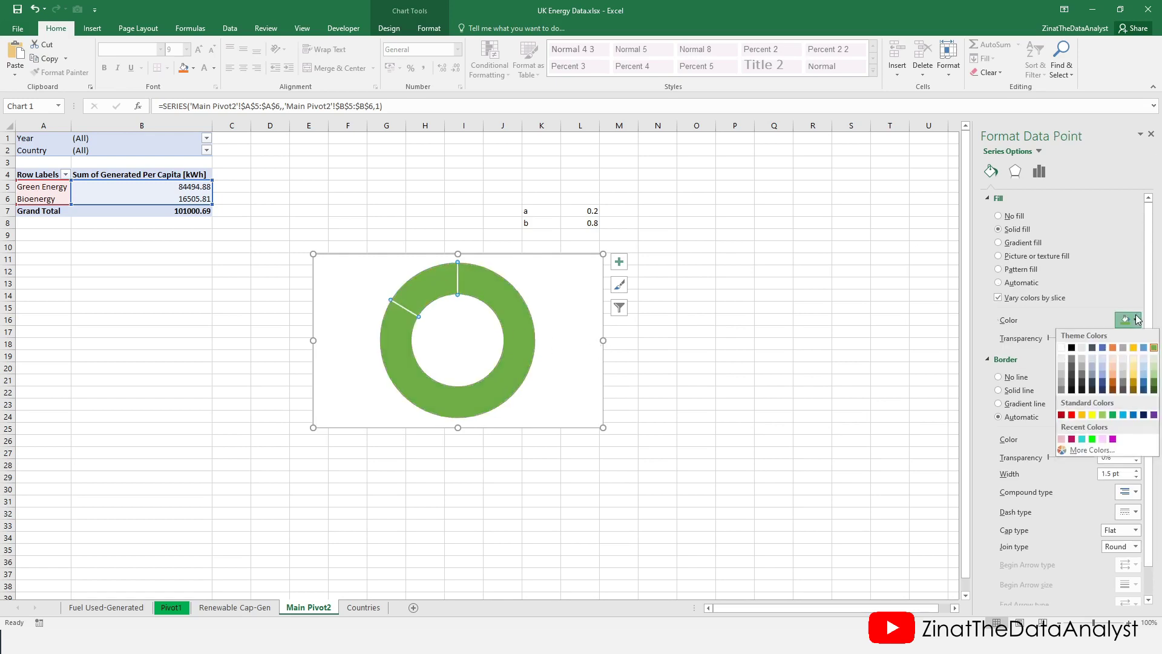
pyautogui.click(1075, 421)
pyautogui.click(696, 330)
# Place the doughnut chart directly beside the pivot table and set its height and width to 4 cm.
pyautogui.moveTo(558, 290); pyautogui.dragTo(464, 174)
pyautogui.moveTo(507, 224); pyautogui.dragTo(435, 224)
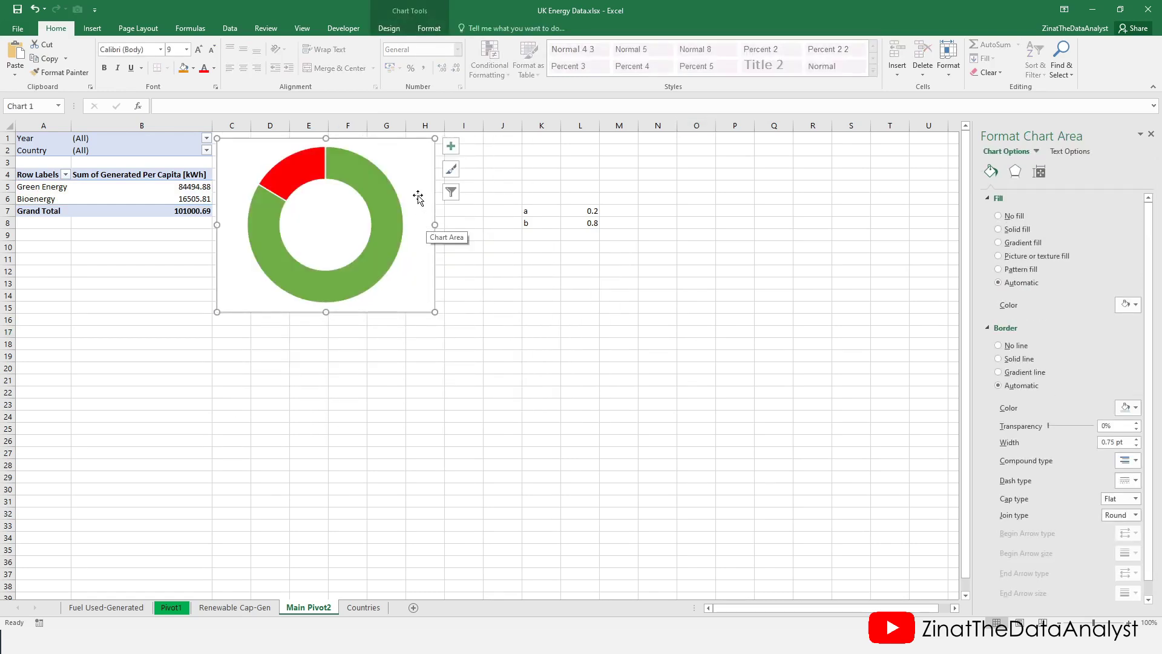
pyautogui.click(431, 29)
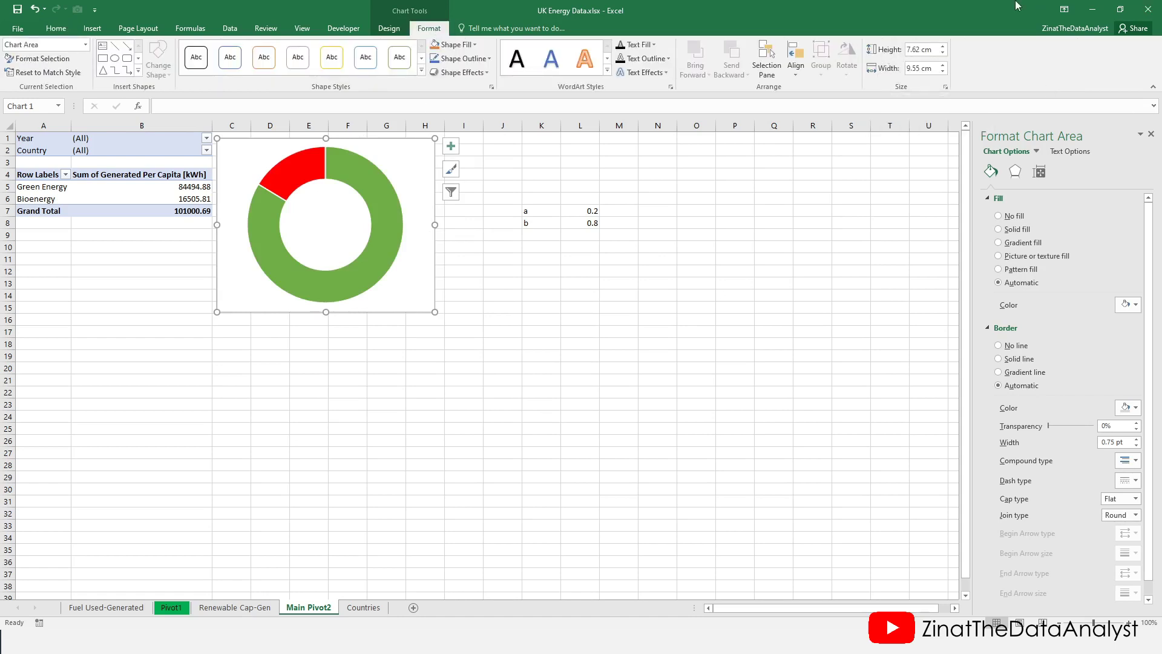
pyautogui.doubleClick(917, 50)
pyautogui.write('4')
pyautogui.doubleClick(918, 68)
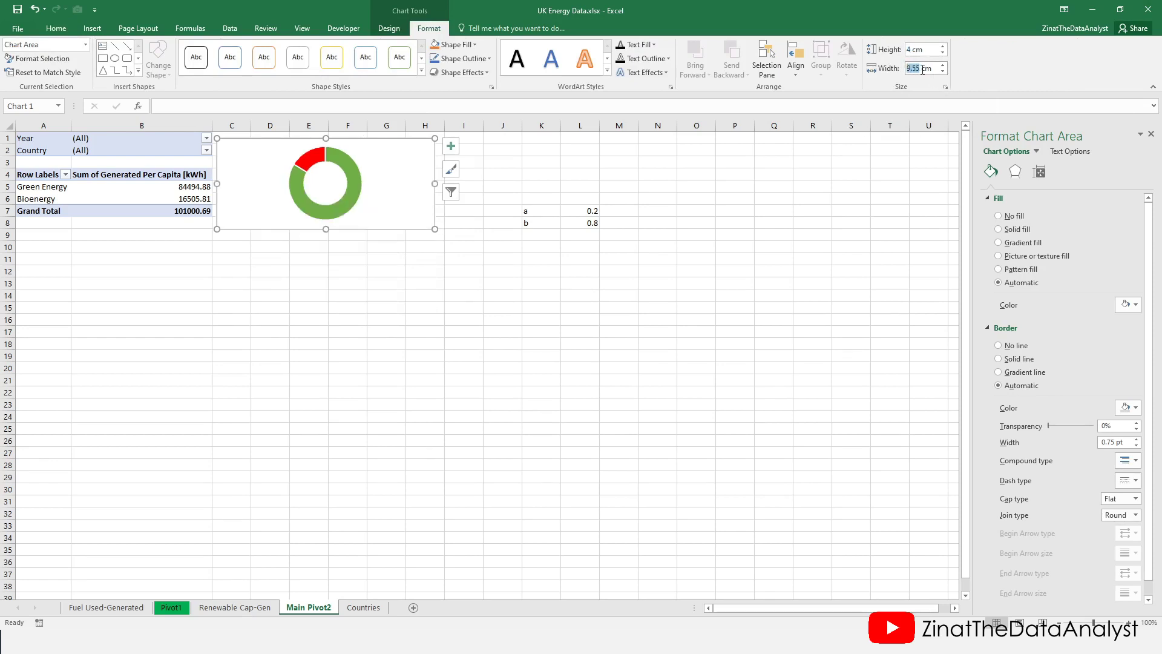
pyautogui.write('4')
pyautogui.hotkey('shift', 'Tab')
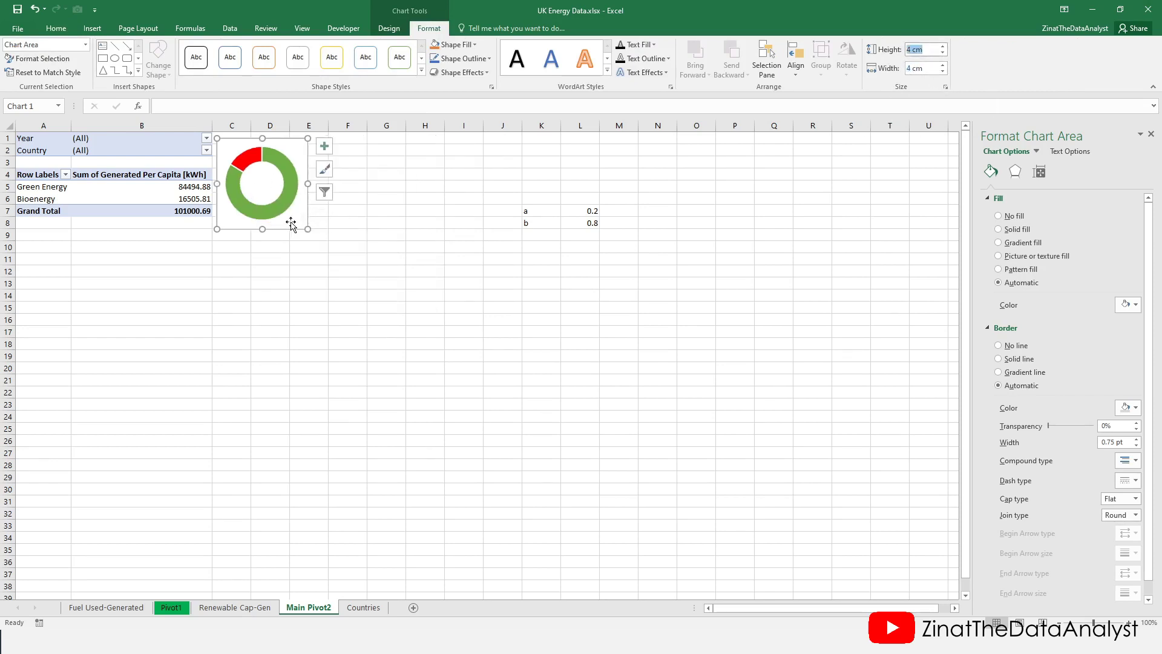
# Set the chart area to no fill and its border to no line.
pyautogui.click(292, 221)
pyautogui.click(301, 221)
pyautogui.click(1008, 218)
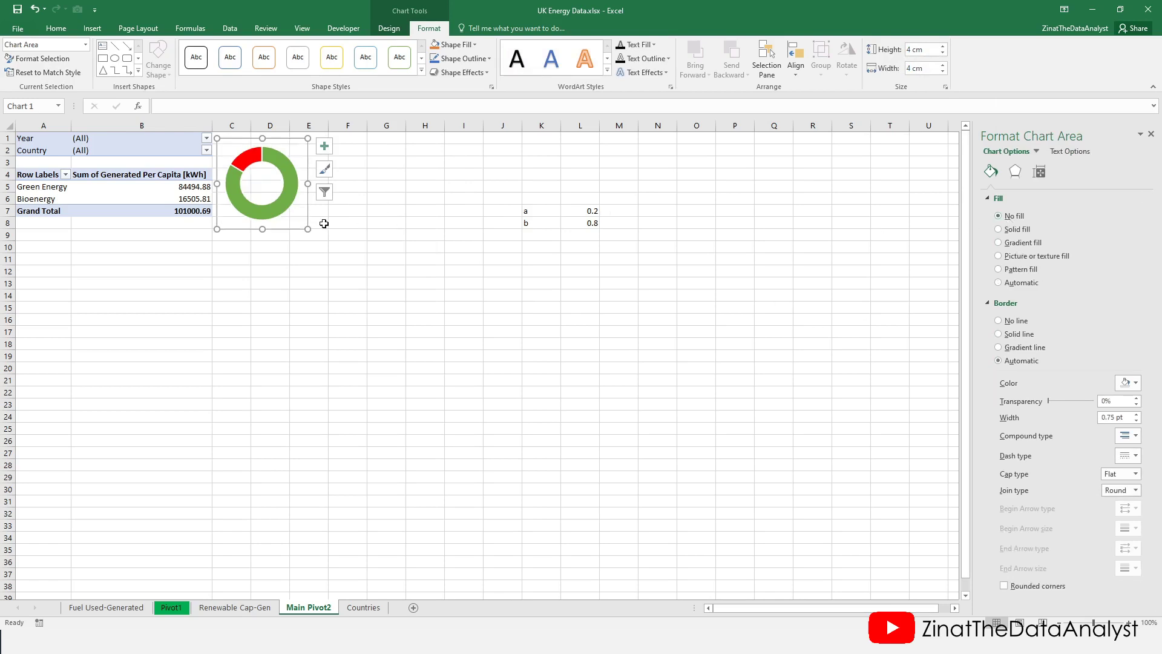
pyautogui.click(352, 280)
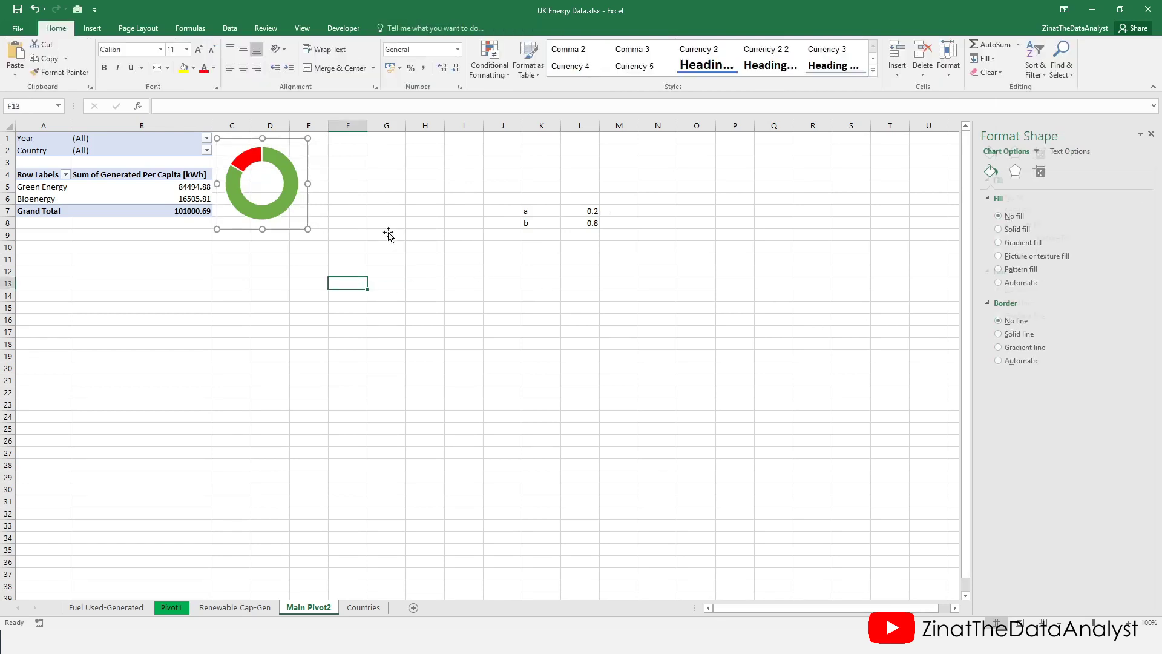
# Delete the dummy chart data from K7:L8.
pyautogui.moveTo(518, 210); pyautogui.dragTo(582, 222)
pyautogui.press('Delete')
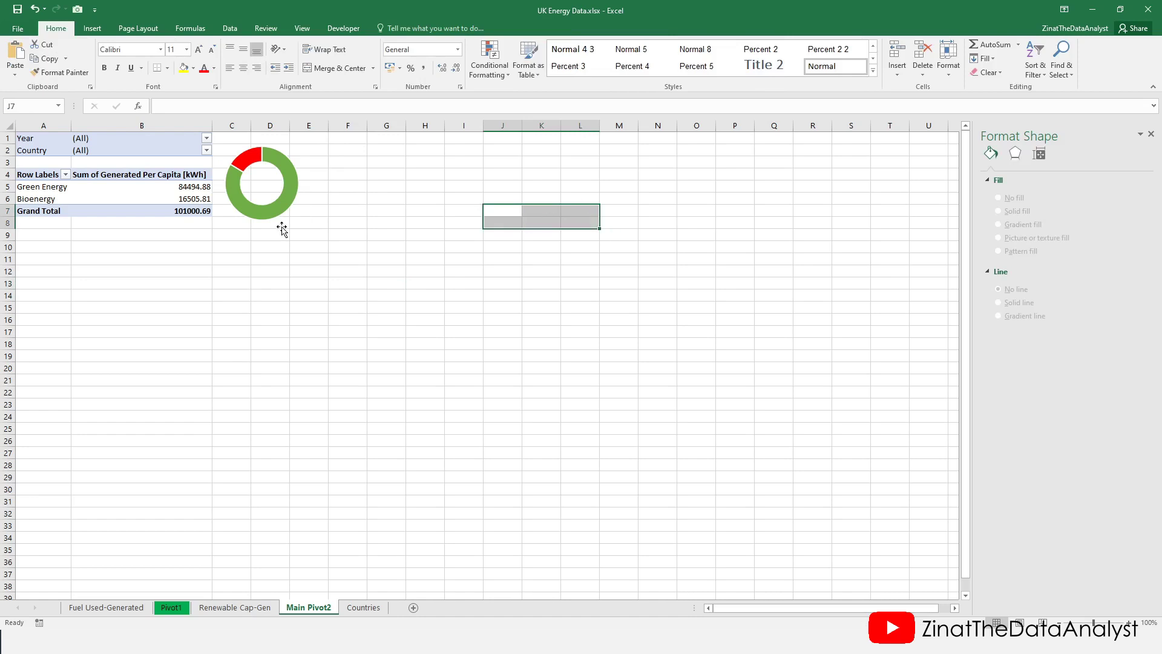
pyautogui.click(422, 215)
# Filter the pivot table's Year to 2008 to test the linked doughnut chart.
pyautogui.click(207, 138)
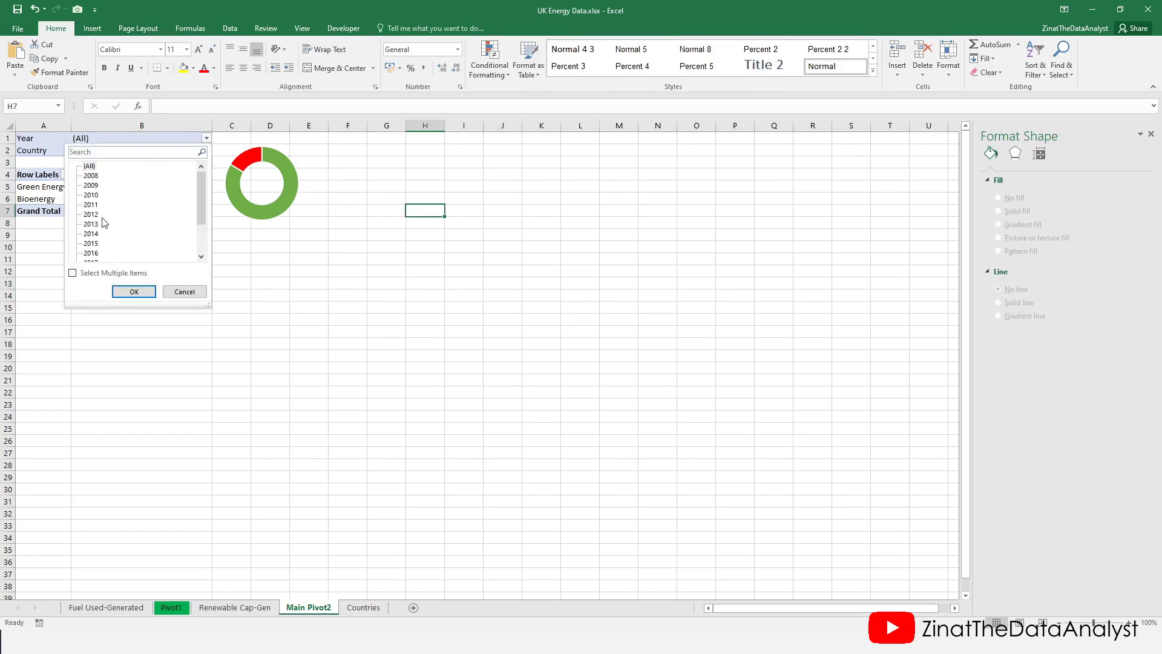
pyautogui.click(91, 175)
pyautogui.click(133, 291)
pyautogui.click(295, 259)
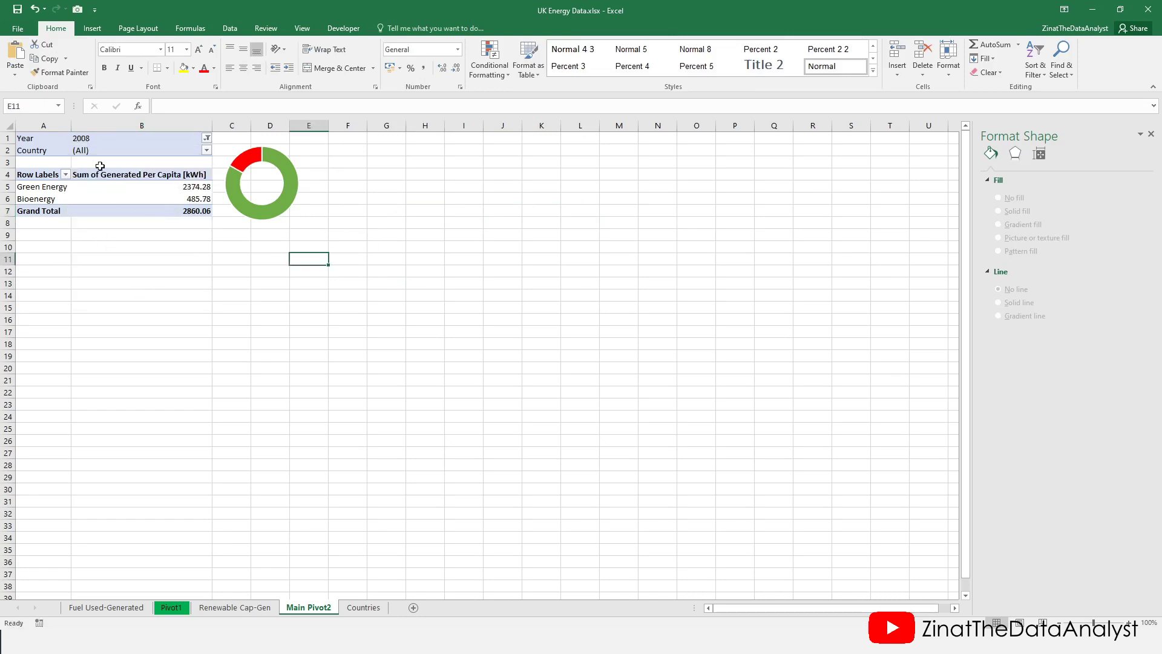
# Check the pivot table's Country filter options, keeping all countries included.
pyautogui.click(207, 150)
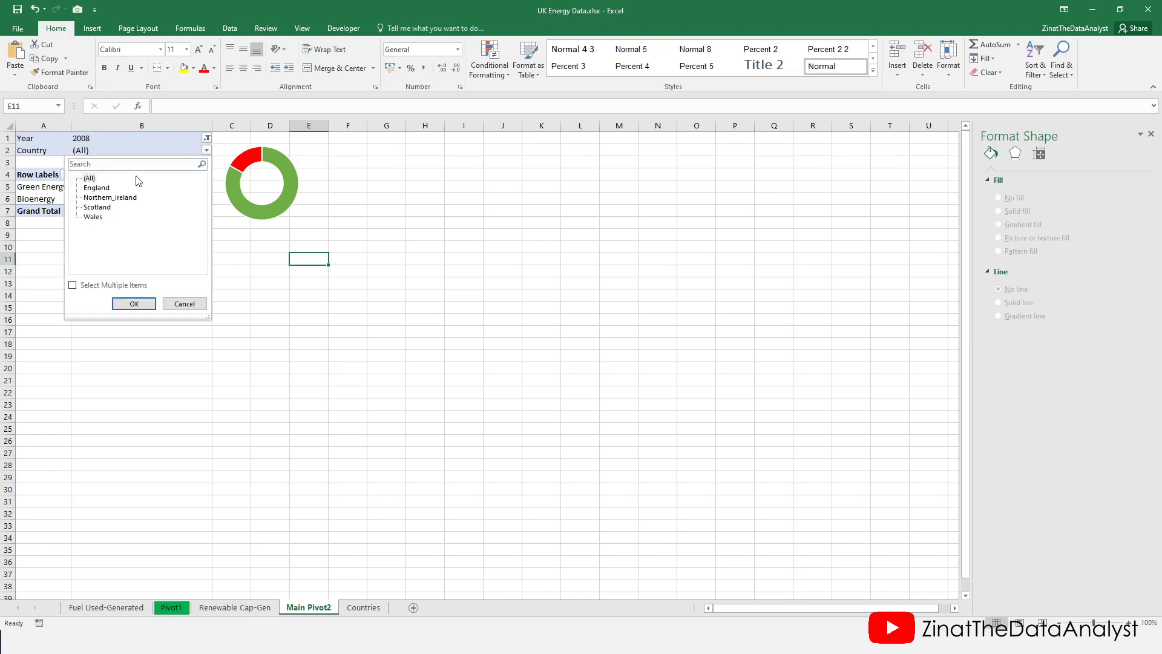
pyautogui.click(133, 303)
pyautogui.click(238, 285)
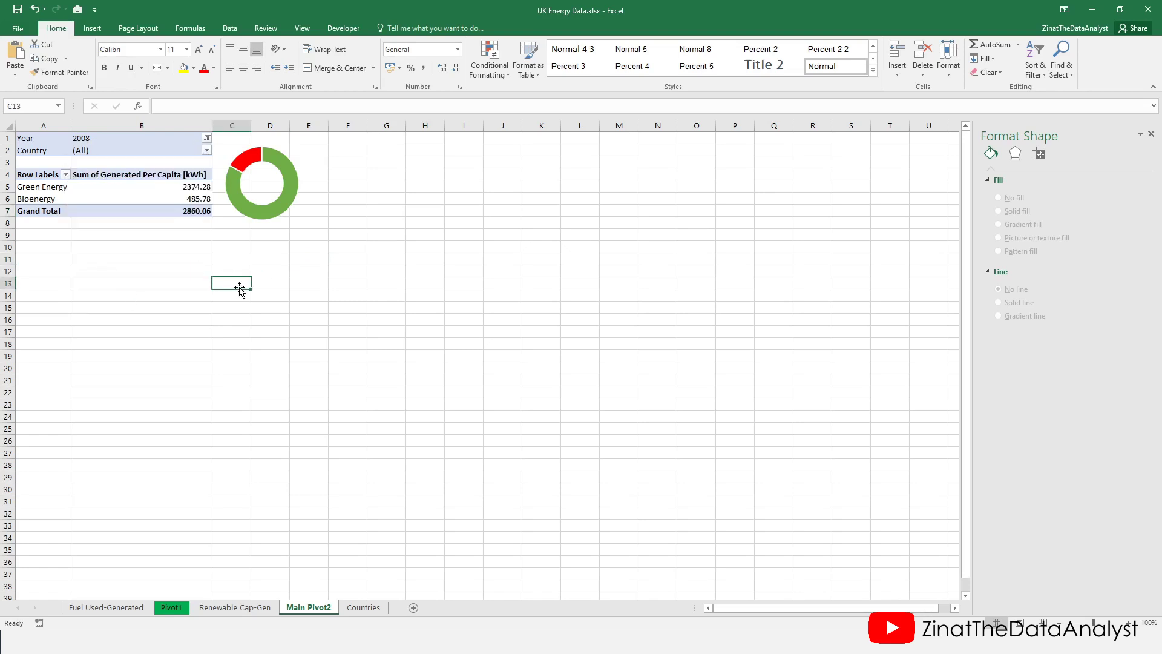
# Rename the Main Pivot2 sheet as 2008.
pyautogui.doubleClick(309, 608)
pyautogui.write('2008')
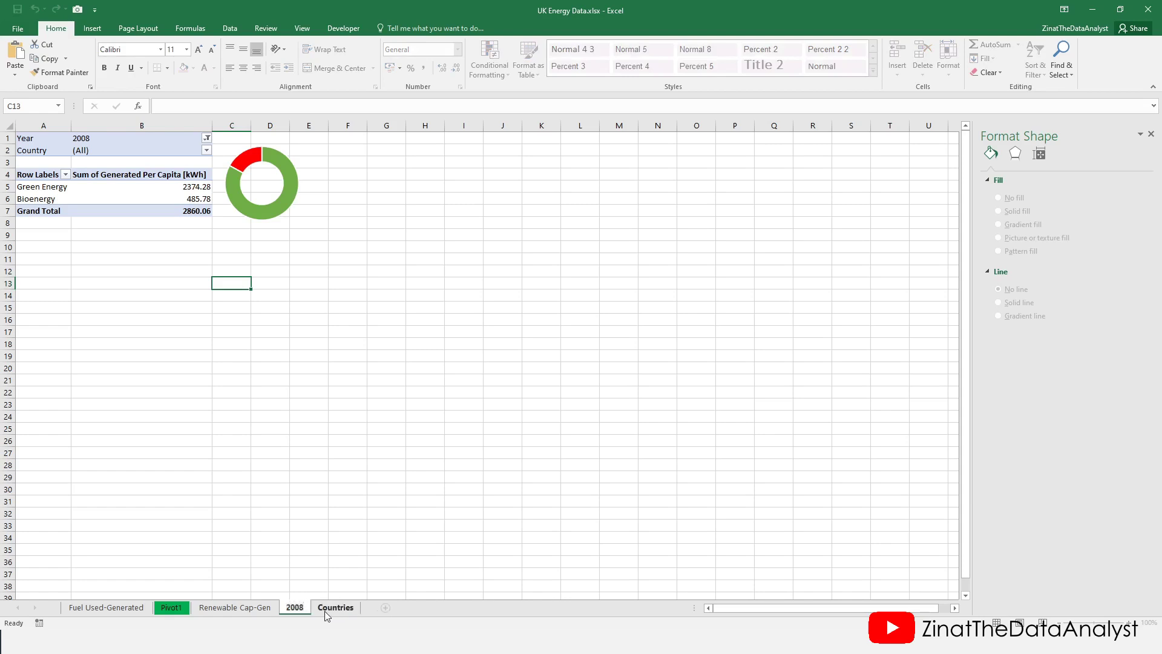
pyautogui.click(276, 526)
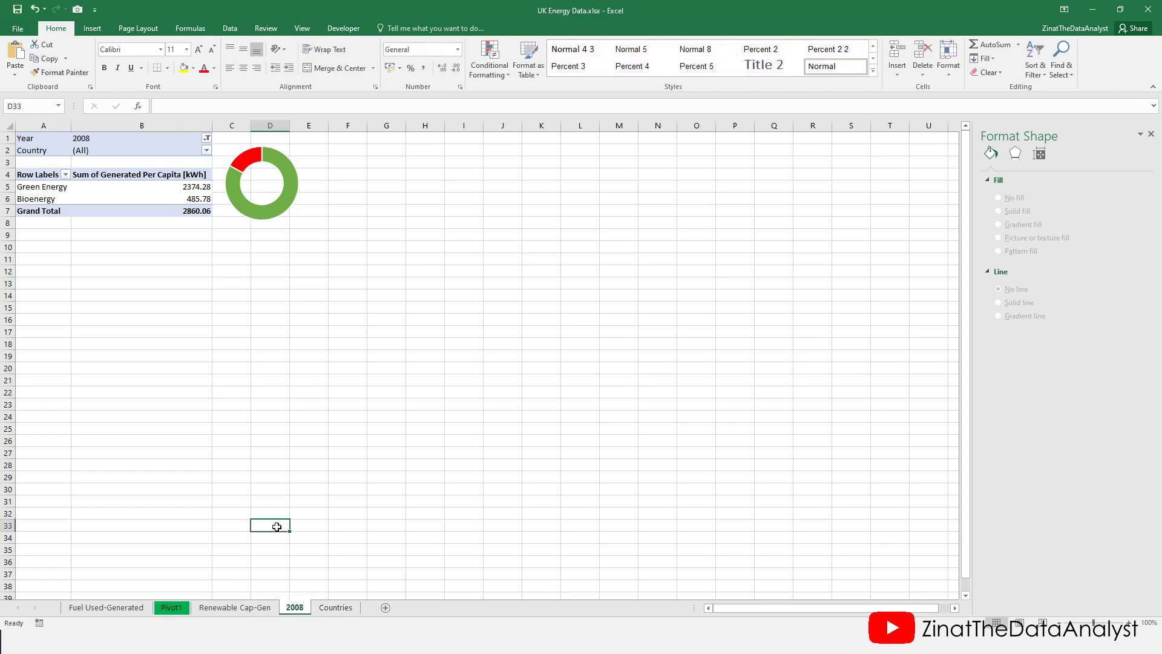
# Create a copy of the 2008 sheet before the Countries sheet and rename the copy 2015.
pyautogui.rightClick(298, 613)
pyautogui.click(348, 511)
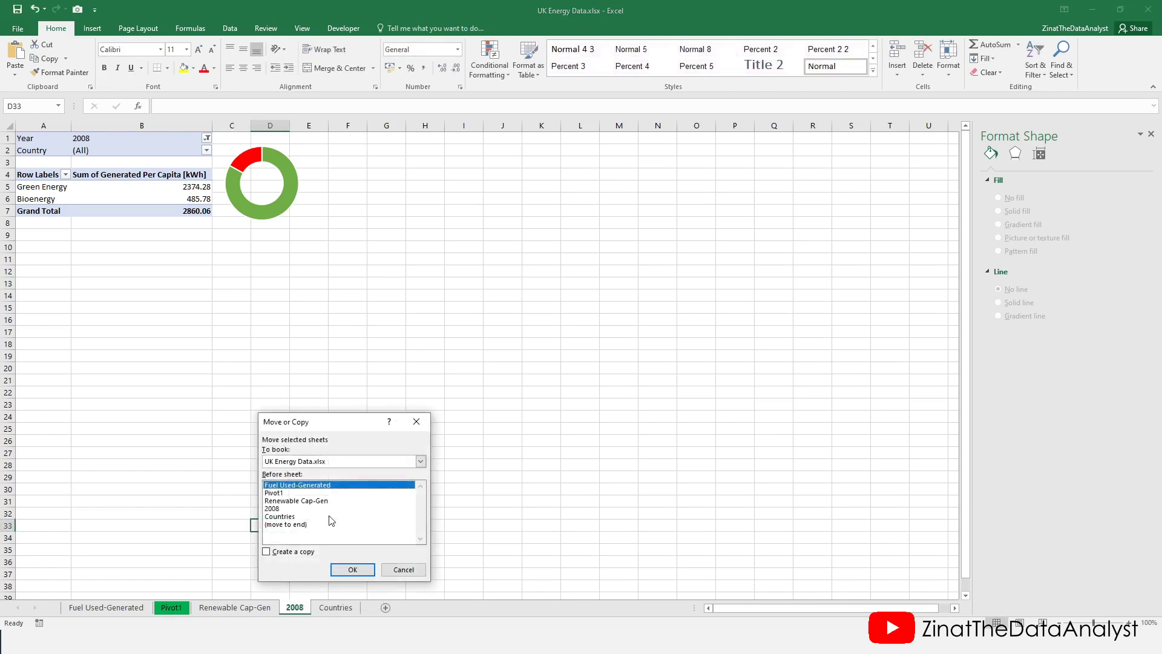
pyautogui.click(277, 517)
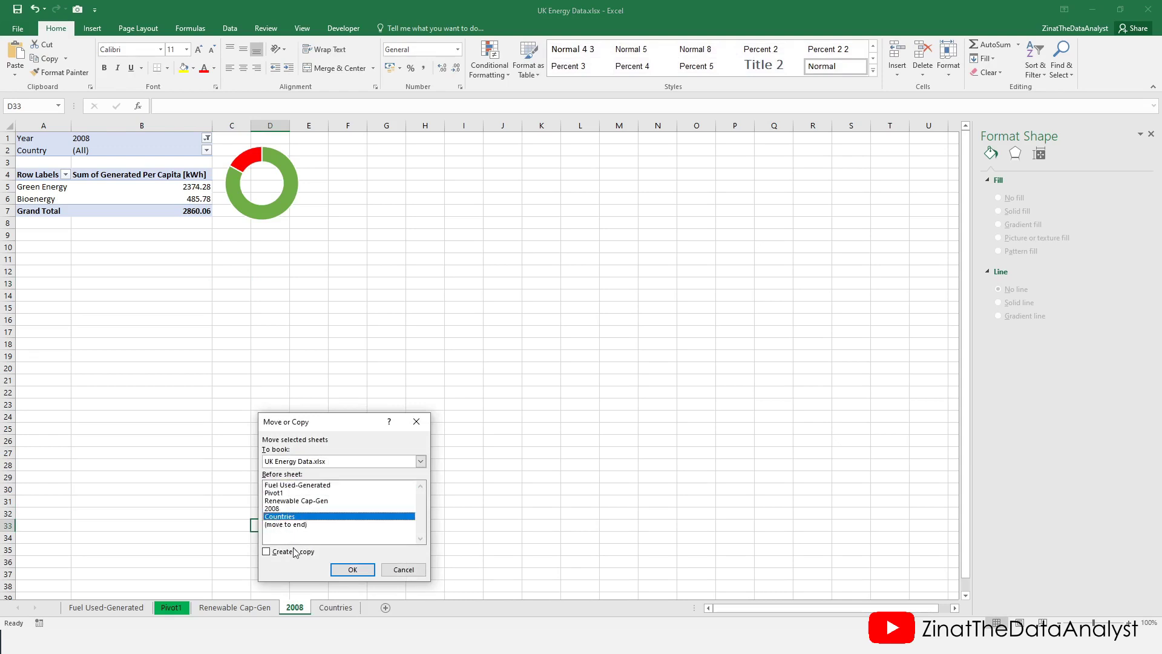
pyautogui.click(280, 556)
pyautogui.click(356, 569)
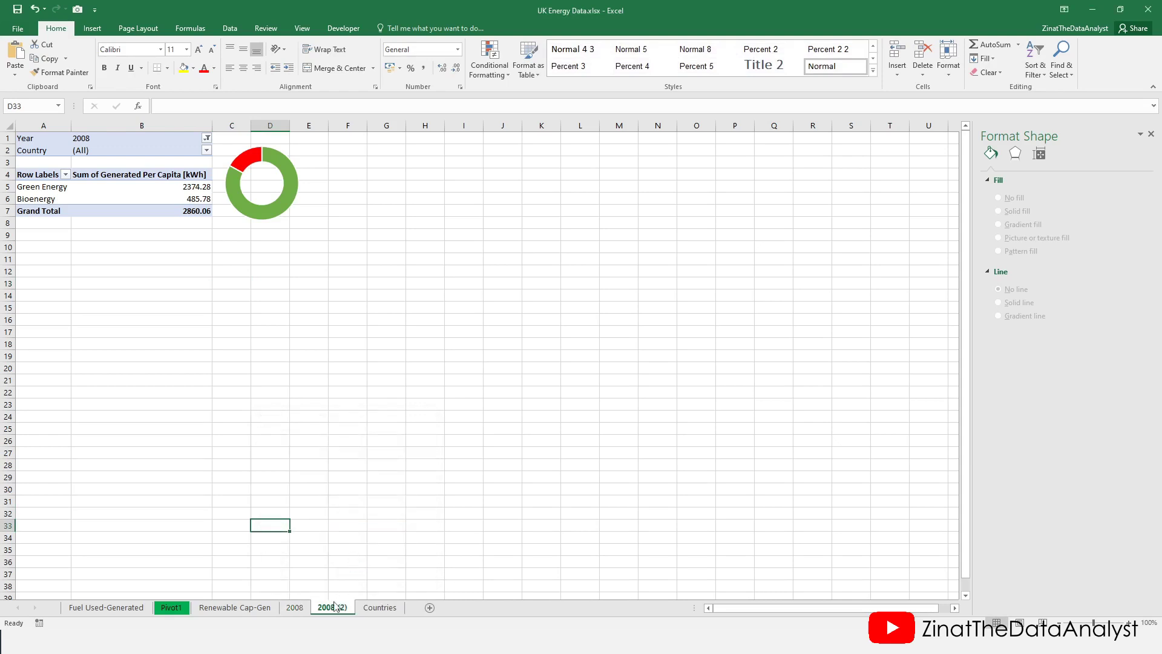
pyautogui.doubleClick(335, 609)
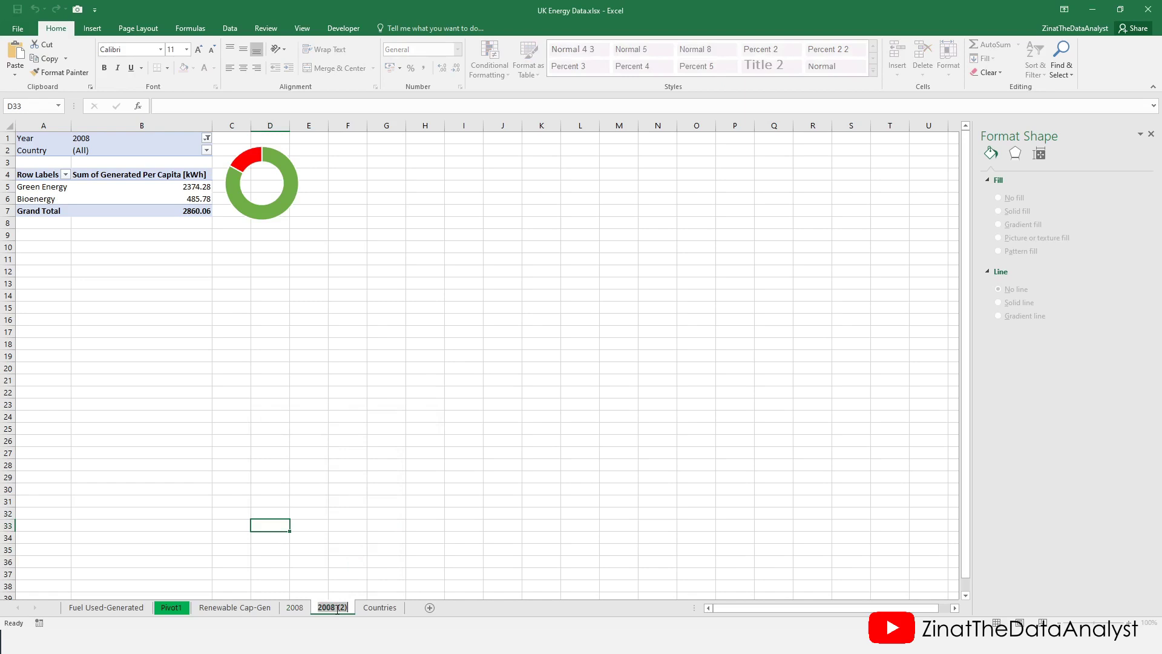
pyautogui.write('2015')
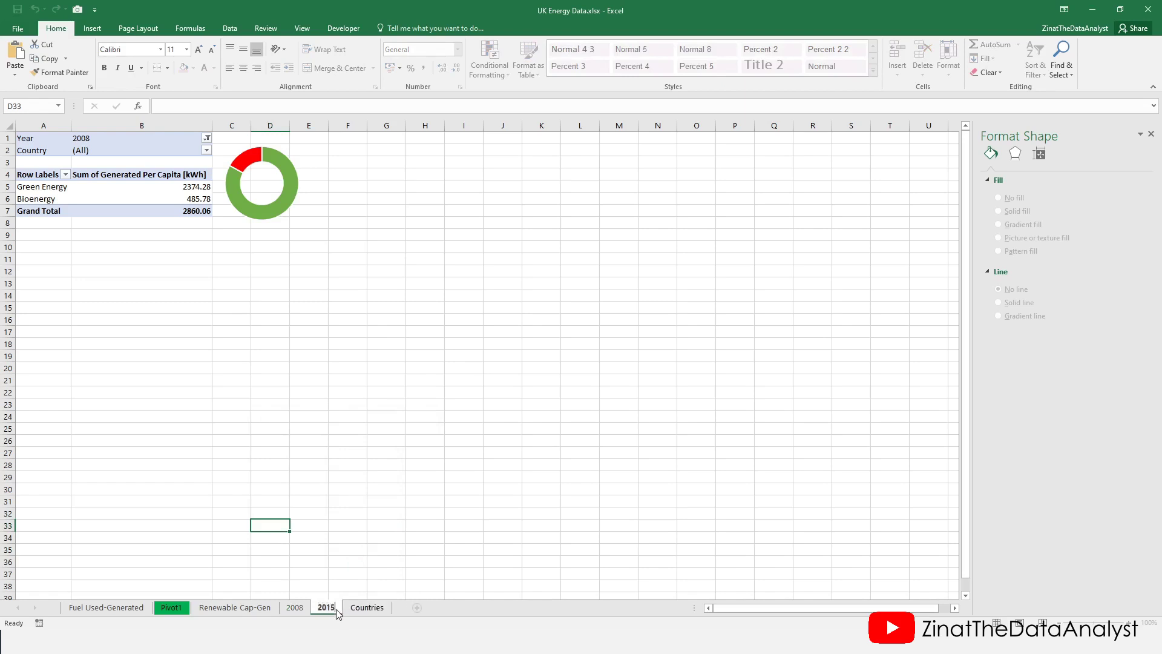
pyautogui.press('Return')
pyautogui.click(314, 514)
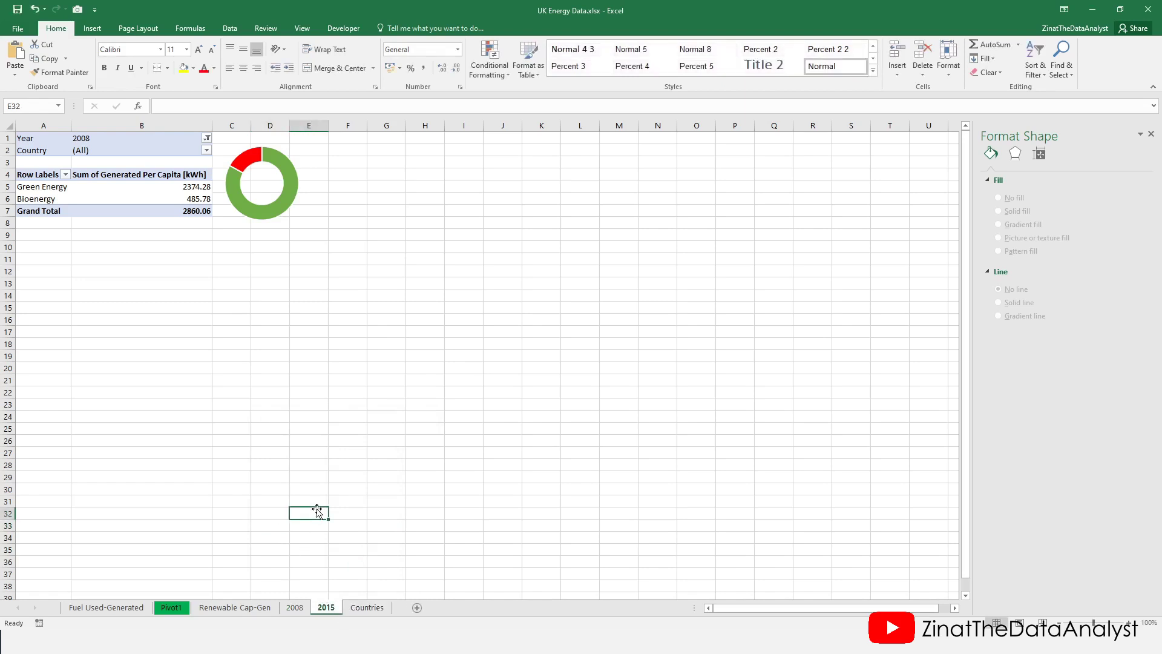
# Filter the Year of the pivot table on the 2015 sheet to 2015.
pyautogui.click(207, 139)
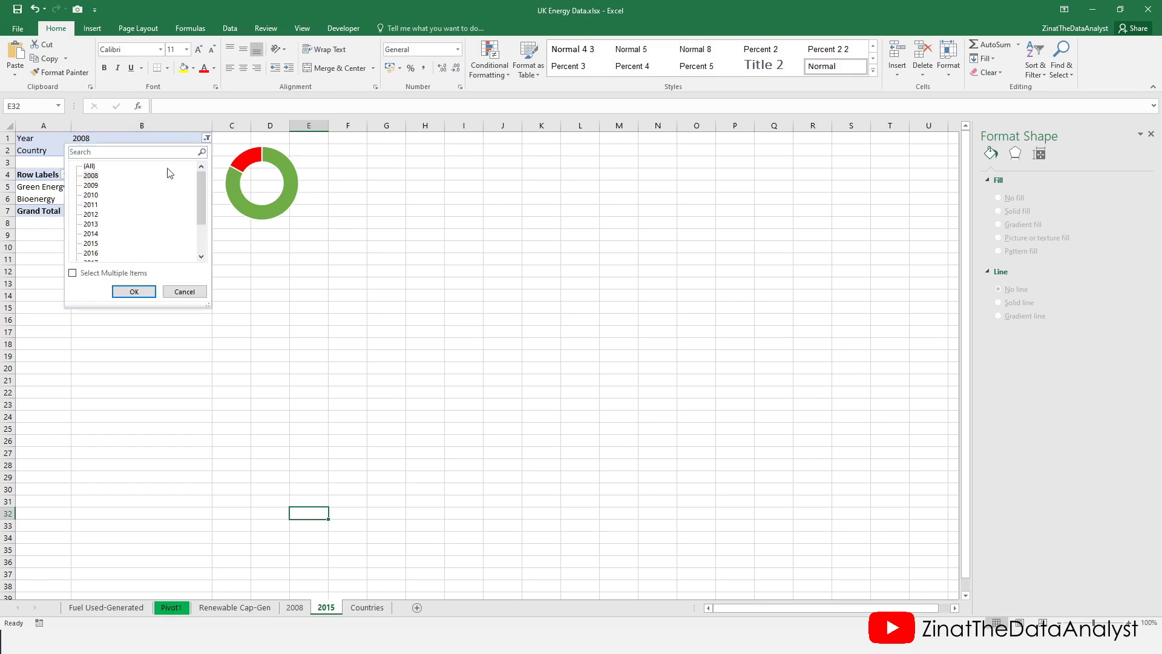
pyautogui.click(91, 243)
pyautogui.click(129, 291)
pyautogui.click(307, 391)
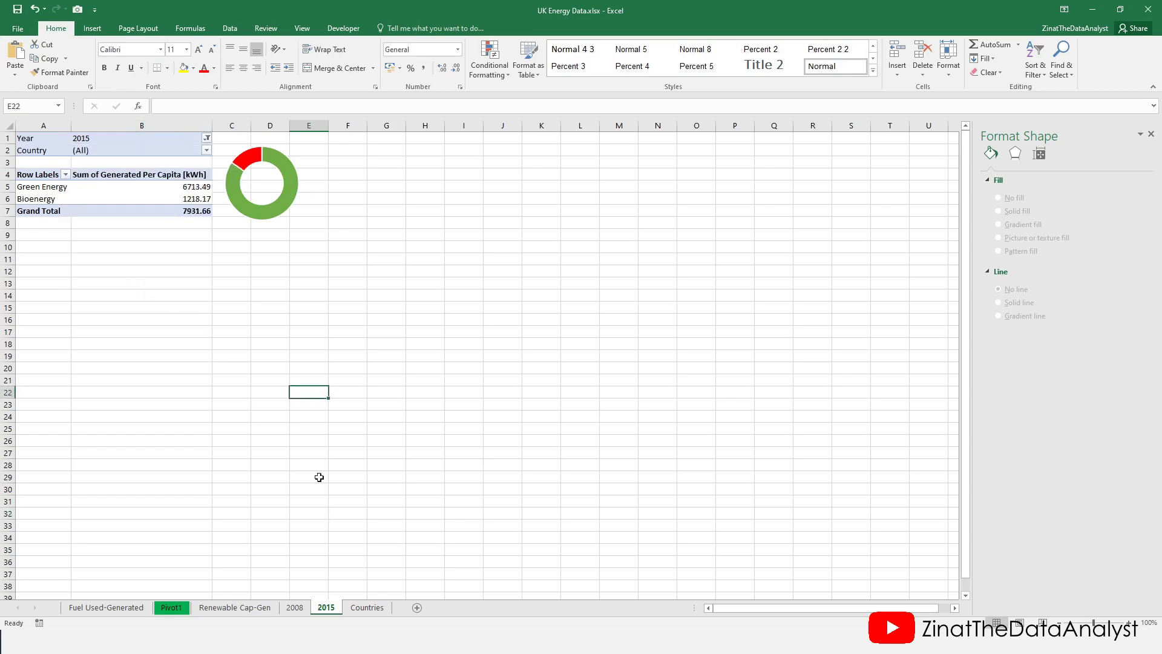
# Create a copy of the 2015 sheet before the Countries sheet and rename the copy 2018.
pyautogui.click(296, 608)
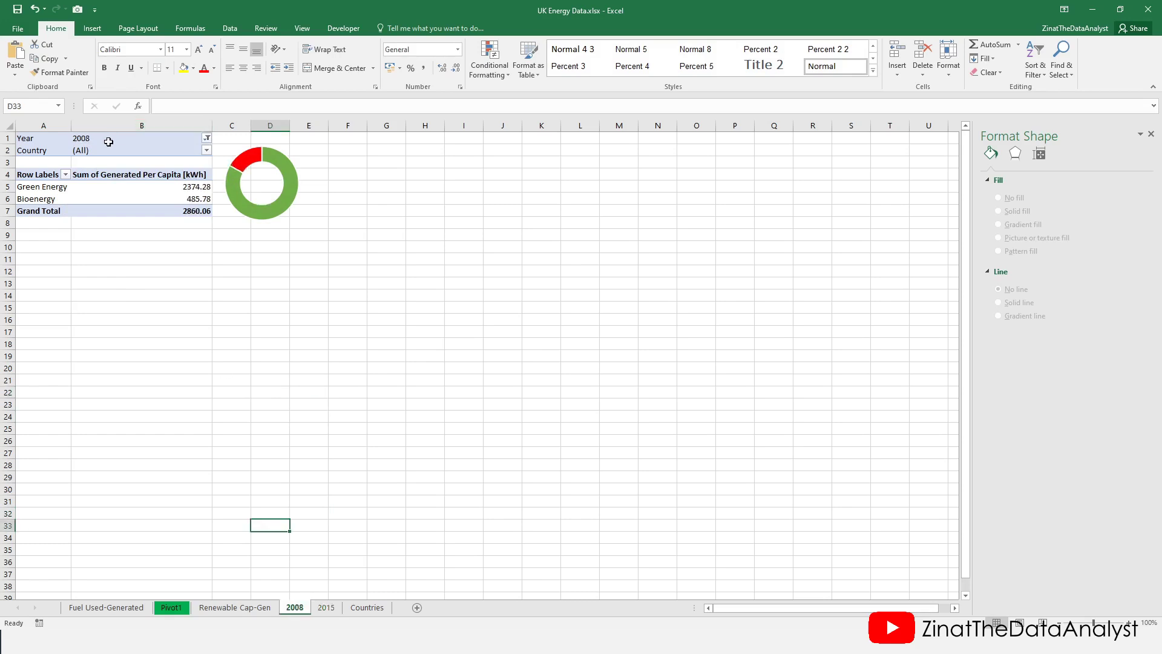
pyautogui.click(328, 607)
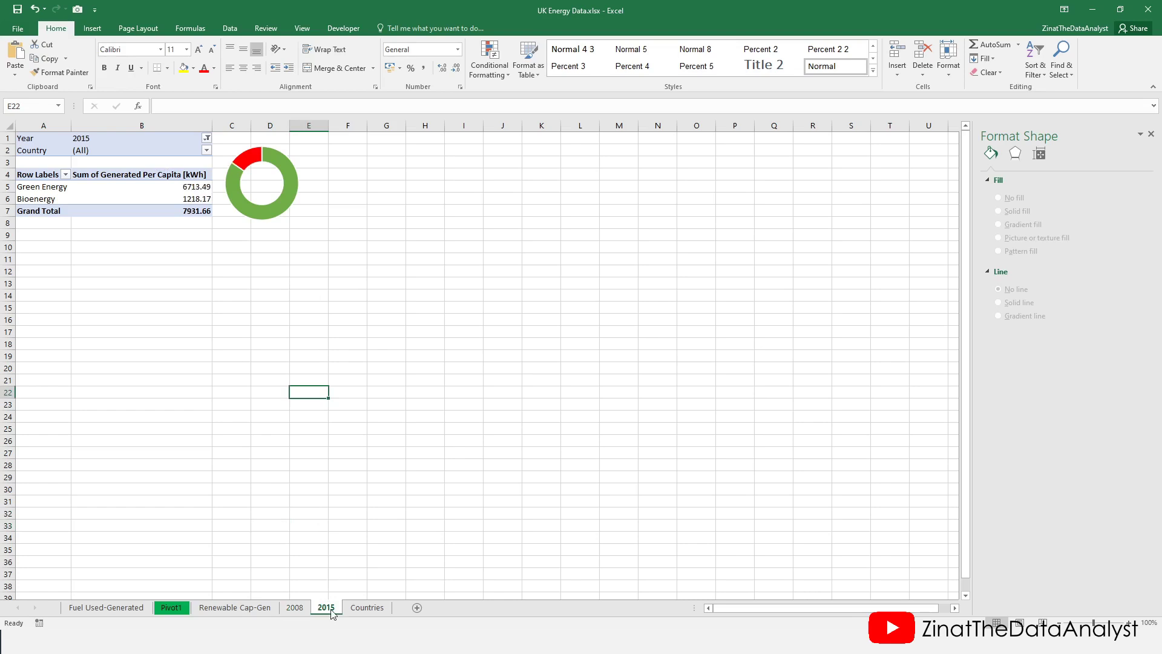
pyautogui.rightClick(332, 613)
pyautogui.click(364, 513)
pyautogui.click(363, 533)
pyautogui.click(323, 557)
pyautogui.click(402, 575)
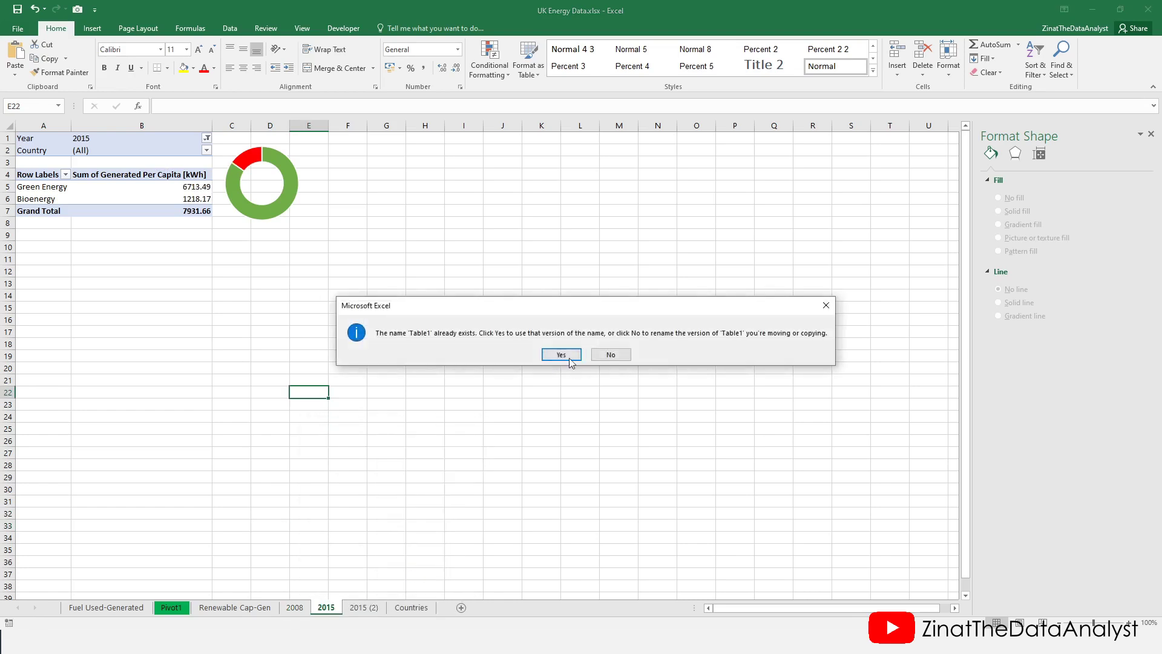
pyautogui.click(568, 356)
pyautogui.write('2018')
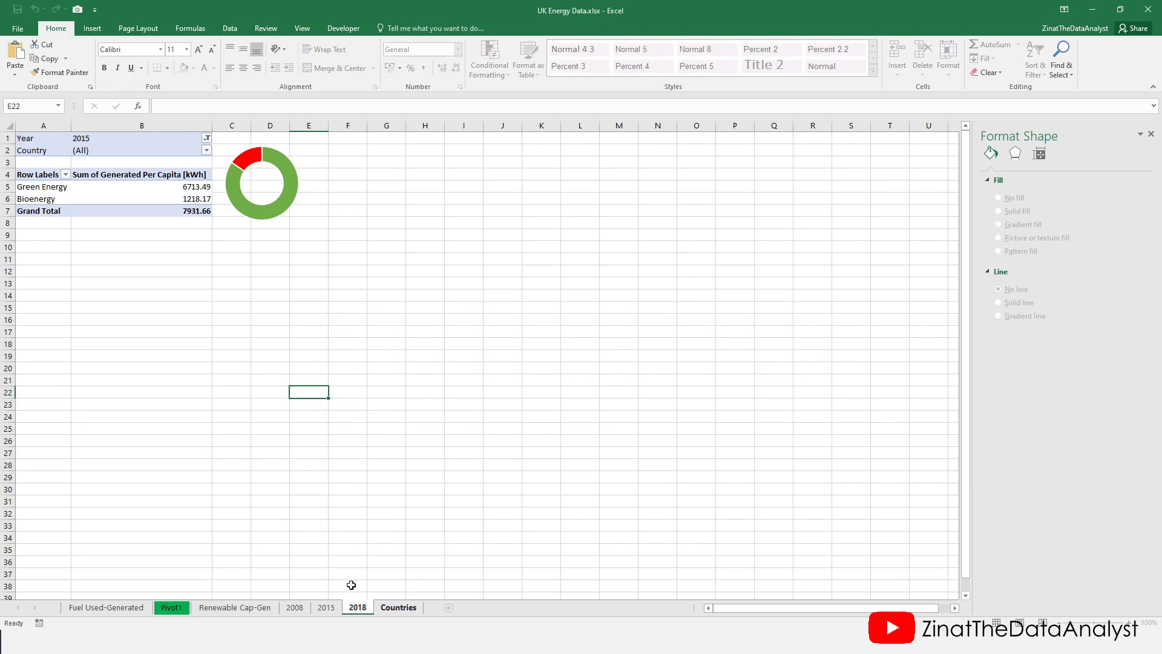
pyautogui.press('Return')
# Filter the Year of the pivot table on the 2018 sheet to 2018.
pyautogui.click(204, 139)
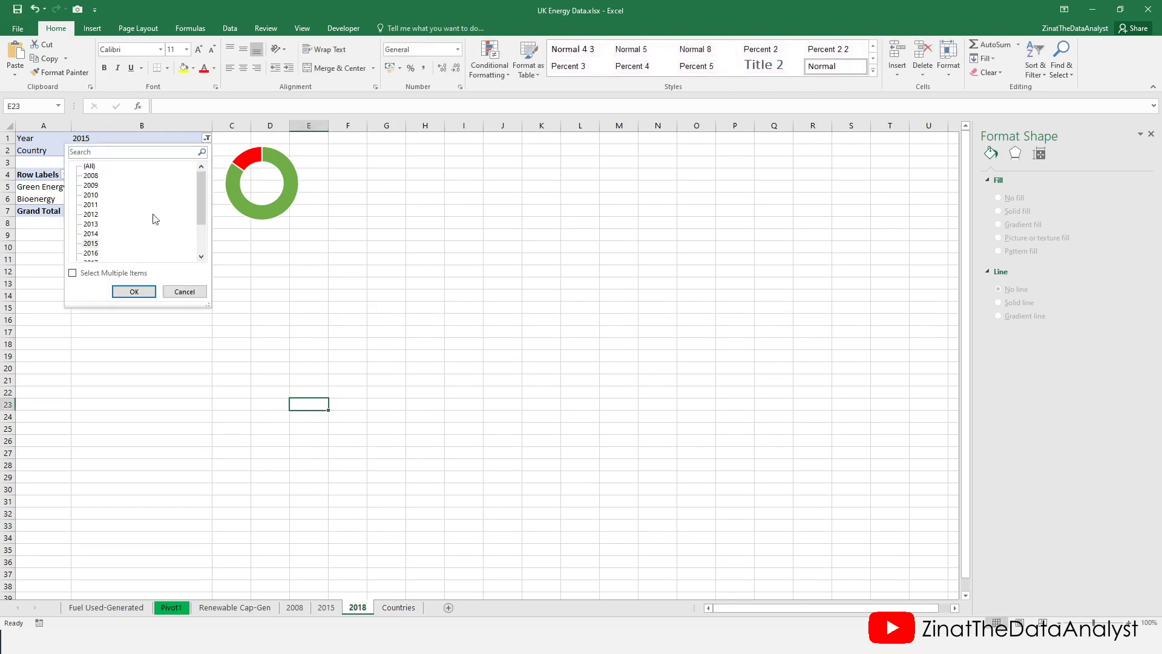
pyautogui.moveTo(208, 200); pyautogui.dragTo(208, 217)
pyautogui.click(91, 243)
pyautogui.click(134, 291)
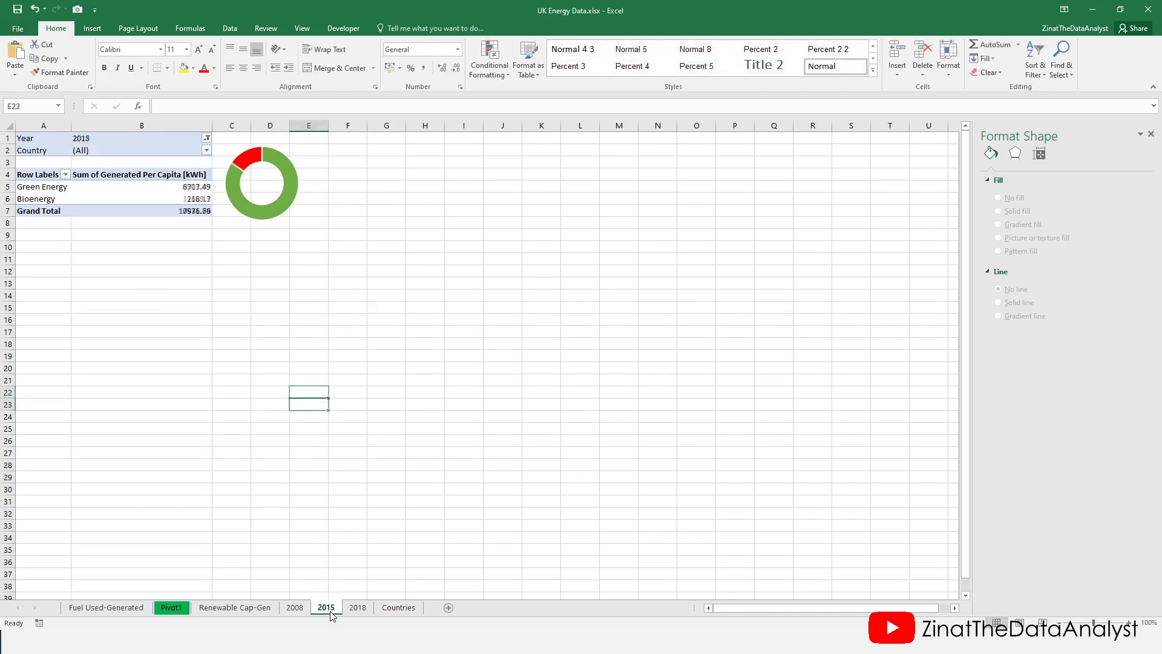
# Create a copy of the 2008 sheet before the Countries sheet and rename the copy 2021.
pyautogui.click(295, 608)
pyautogui.rightClick(290, 607)
pyautogui.click(330, 512)
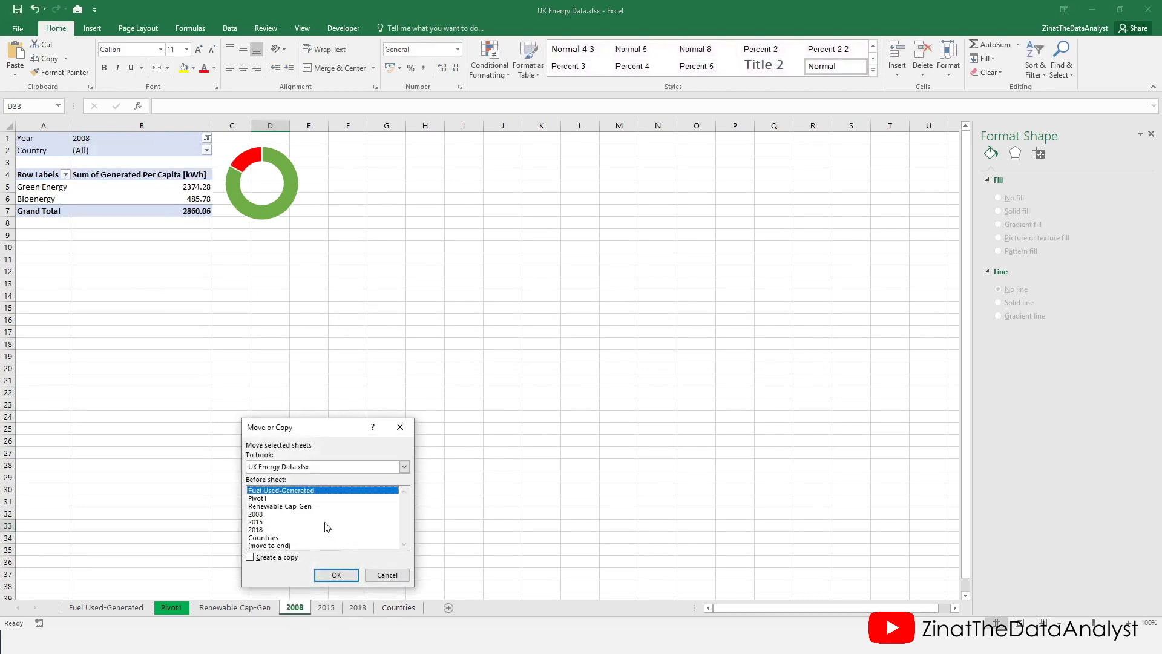
pyautogui.click(288, 541)
pyautogui.click(283, 562)
pyautogui.click(332, 578)
pyautogui.doubleClick(393, 607)
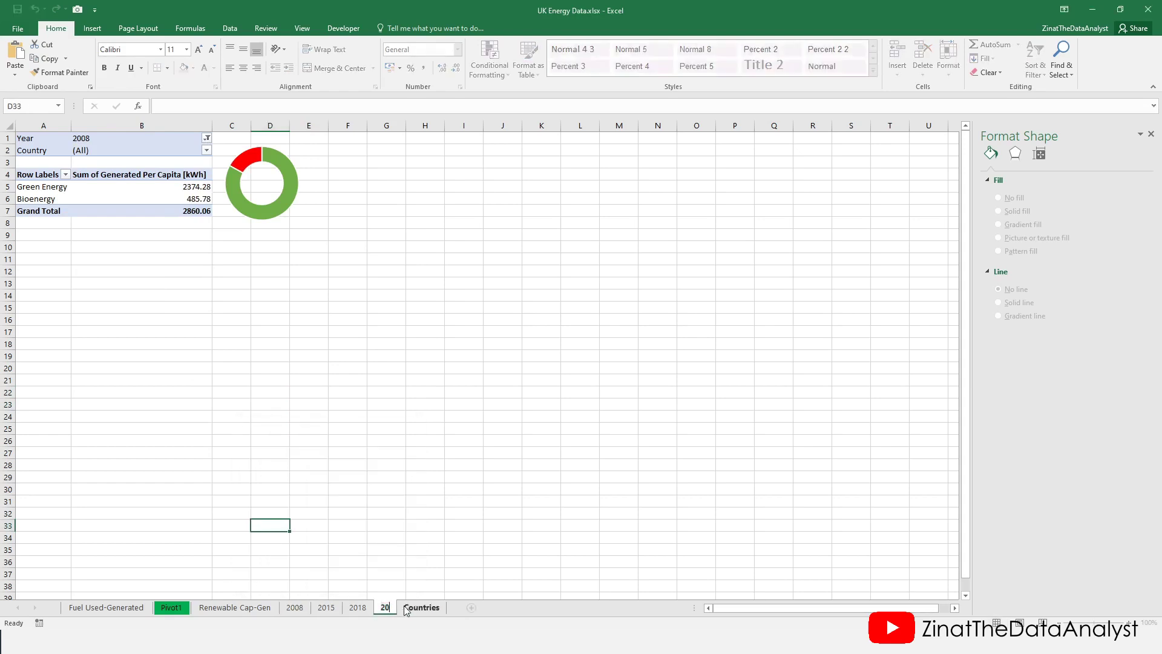
pyautogui.write('2021')
pyautogui.click(424, 549)
# Filter the Year of the pivot table on the 2021 sheet to 2021.
pyautogui.click(206, 138)
pyautogui.moveTo(199, 192); pyautogui.dragTo(205, 221)
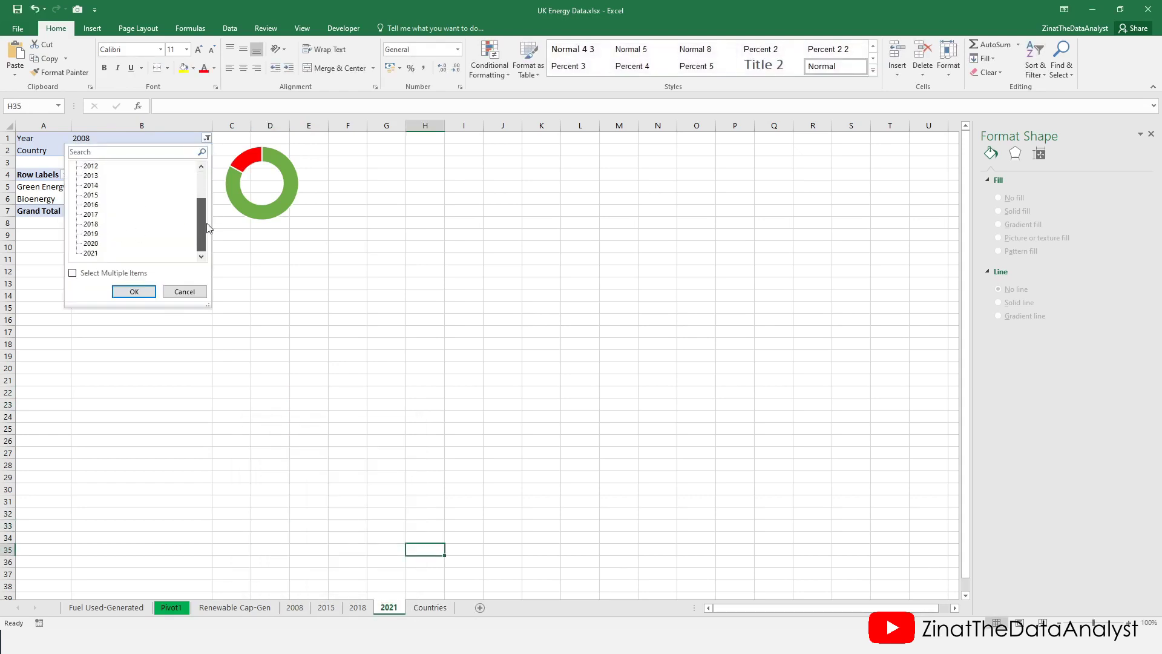
pyautogui.click(96, 253)
pyautogui.click(143, 292)
pyautogui.click(308, 274)
pyautogui.click(245, 274)
# Look through the yearly sheets from 2021 back to 2008 and compare their pivot tables and doughnut charts.
pyautogui.hotkey('ctrl', 'pageup')
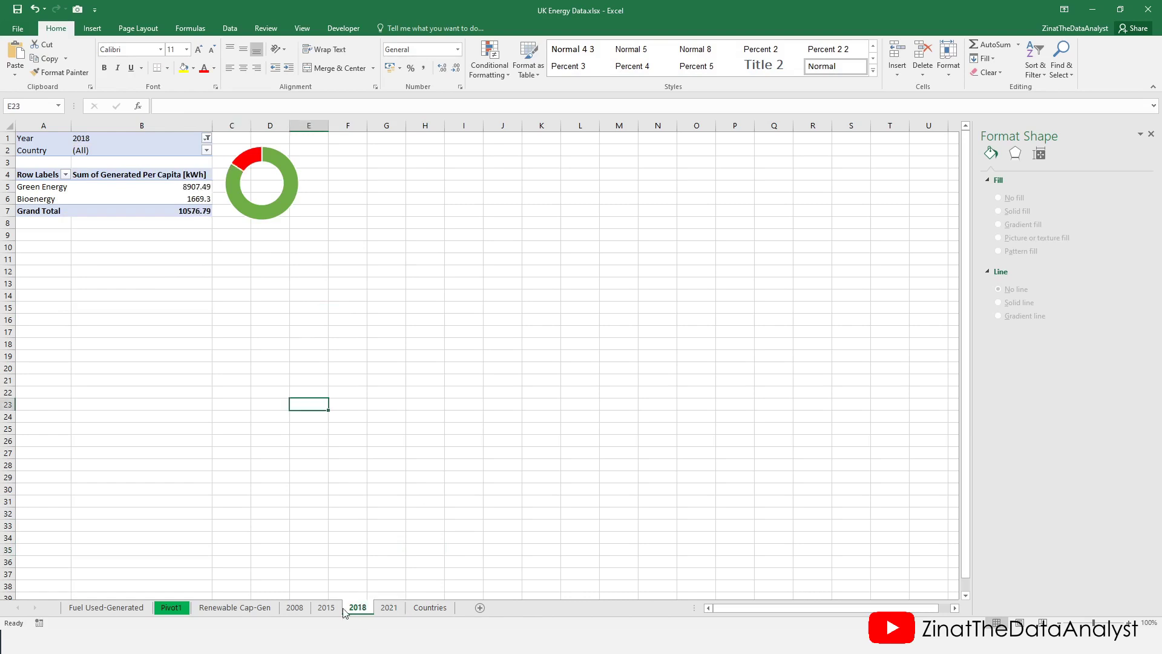
pyautogui.hotkey('ctrl', 'pageup')
pyautogui.hotkey('ctrl', 'pageup')
pyautogui.hotkey('ctrl', 'pagedown')
pyautogui.hotkey('ctrl', 'pagedown')
pyautogui.hotkey('ctrl', 'pagedown')
pyautogui.click(344, 174)
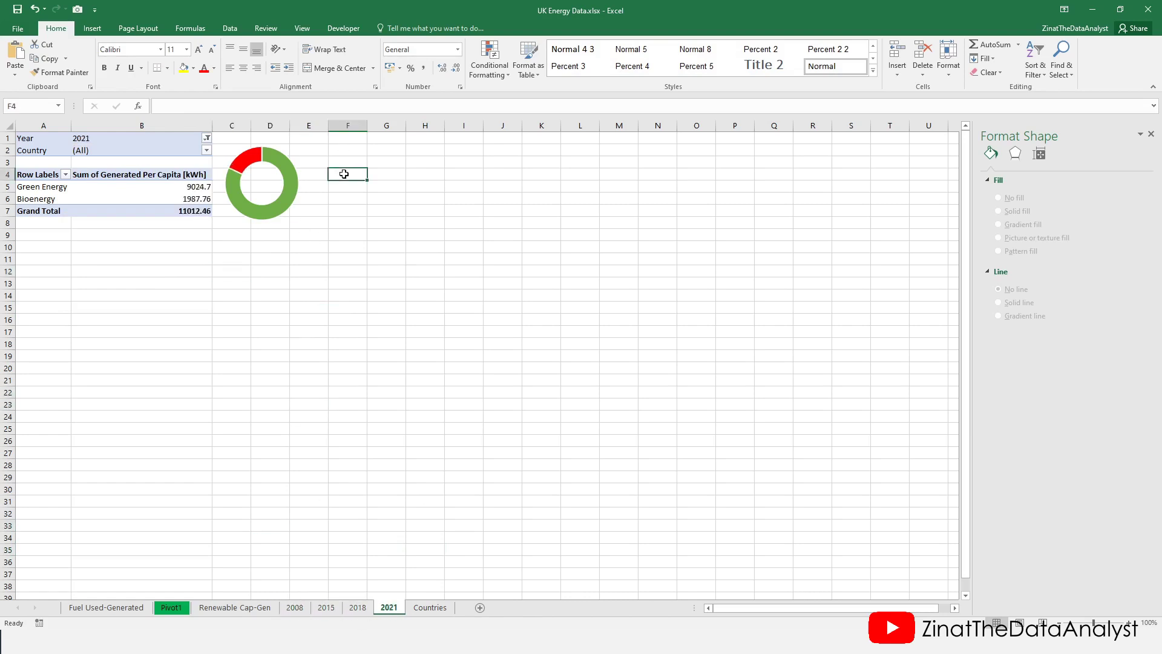
# Color the sheet tabs: 2008 orange, 2015 yellow, 2018 blue and 2021 purple.
pyautogui.rightClick(298, 607)
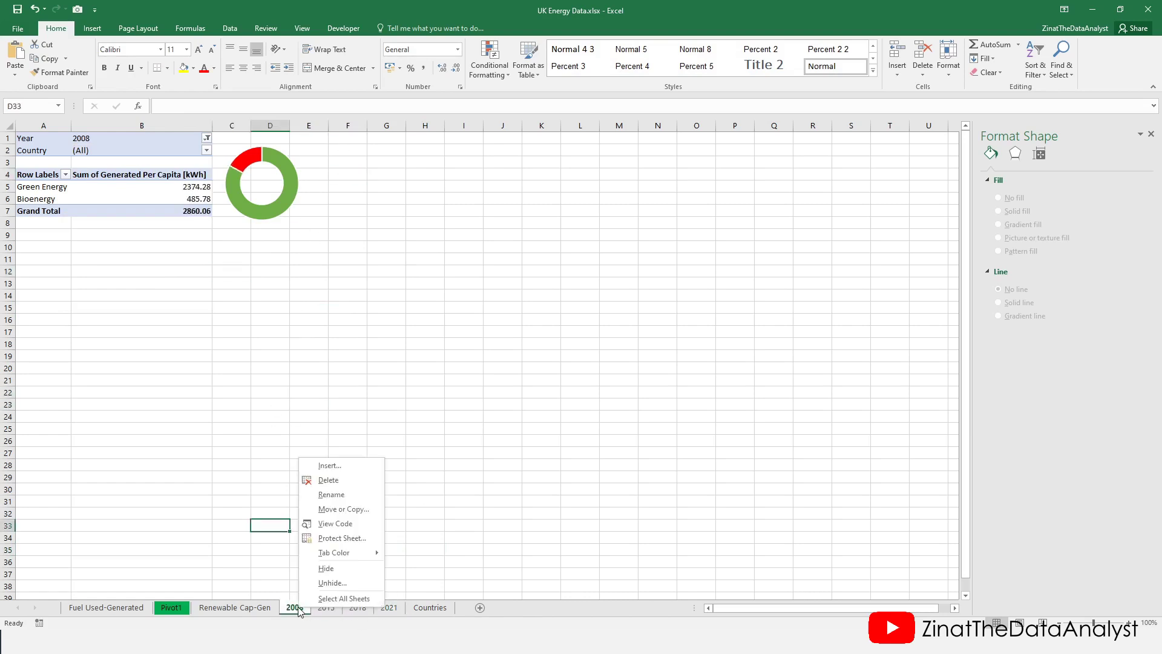
pyautogui.moveTo(373, 553)
pyautogui.click(410, 566)
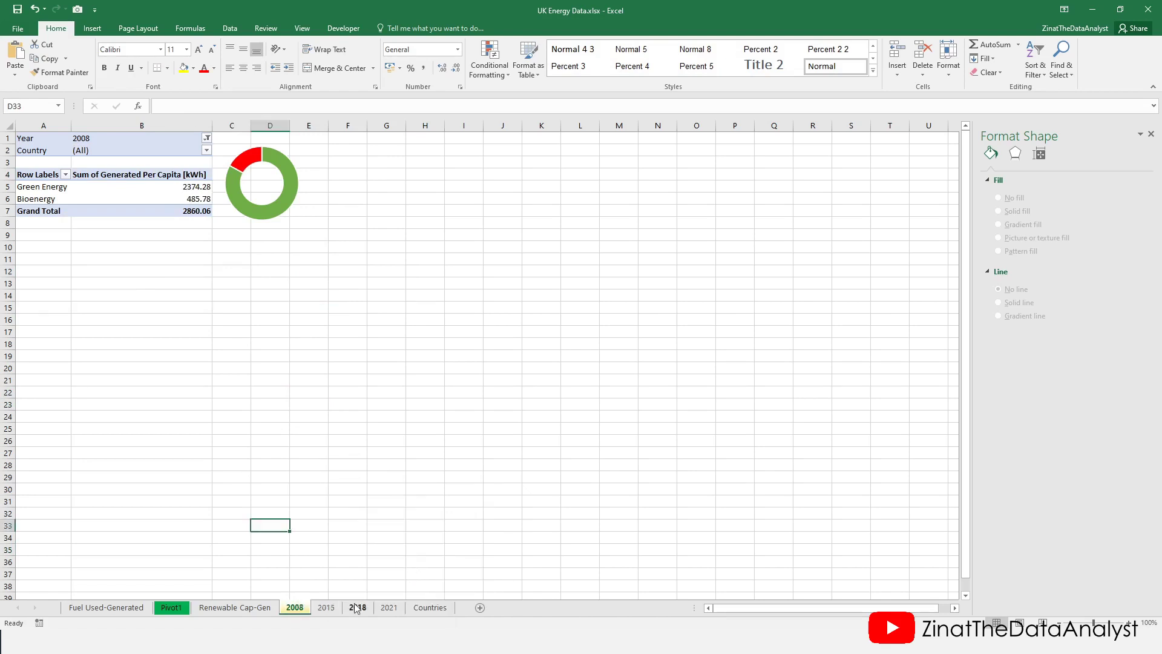
pyautogui.rightClick(326, 608)
pyautogui.click(446, 566)
pyautogui.rightClick(358, 607)
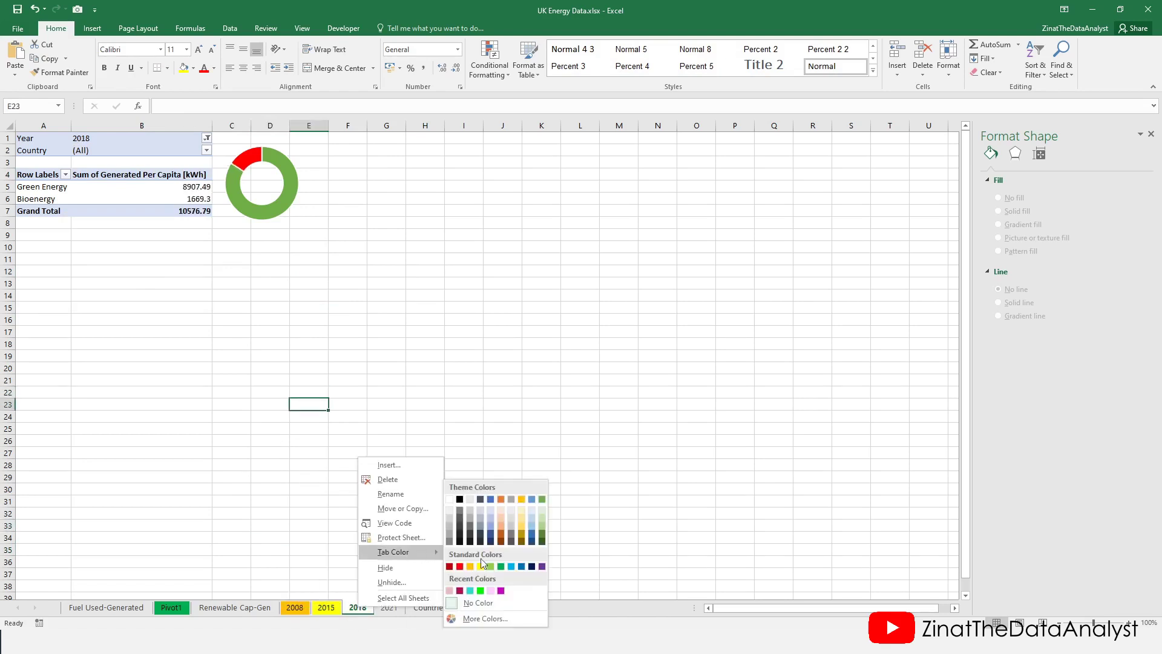
pyautogui.click(476, 566)
pyautogui.rightClick(392, 607)
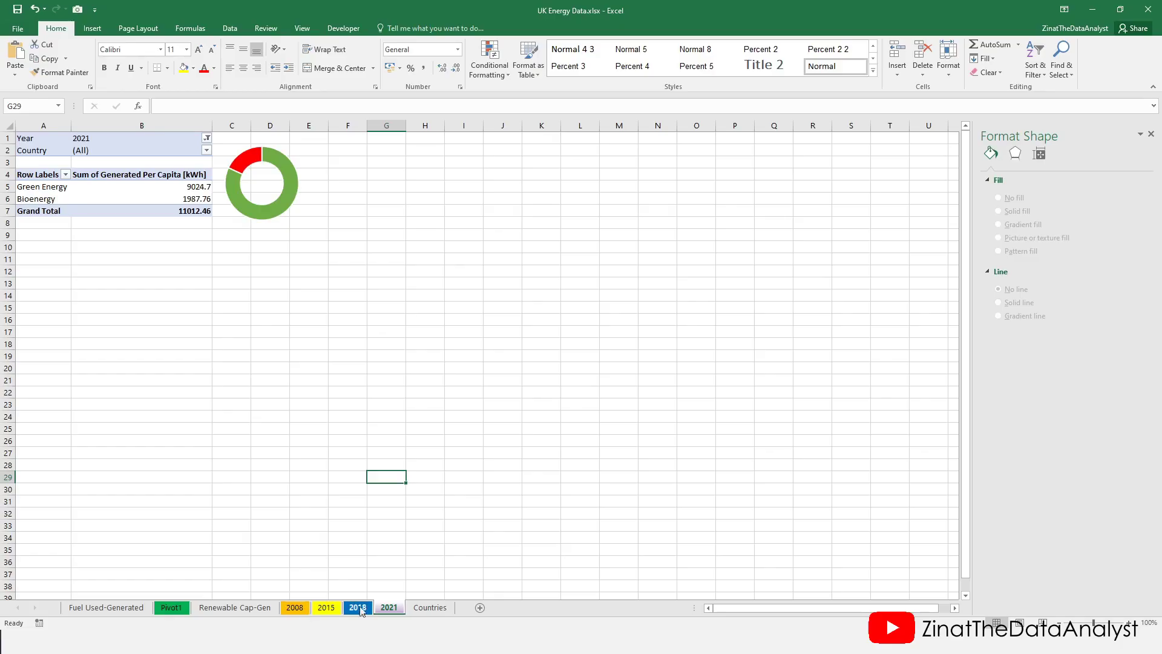
# Create a copy of the 2008 sheet before the Countries sheet and rename the copy By Region.
pyautogui.click(296, 610)
pyautogui.rightClick(295, 610)
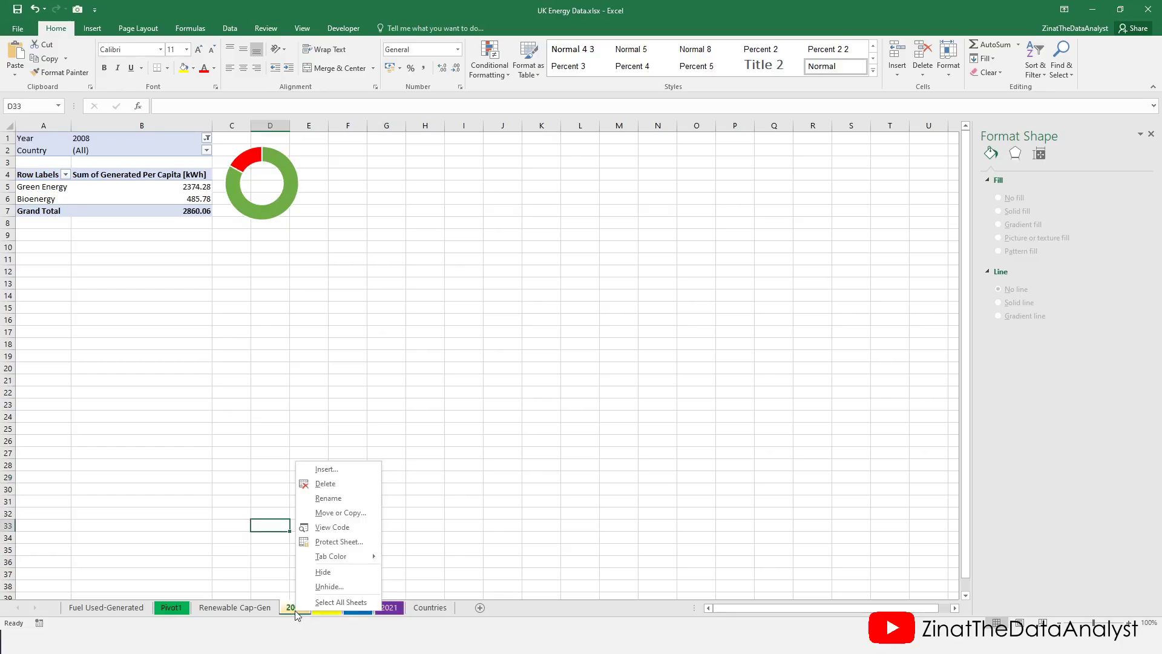
pyautogui.click(339, 512)
pyautogui.click(273, 549)
pyautogui.click(260, 561)
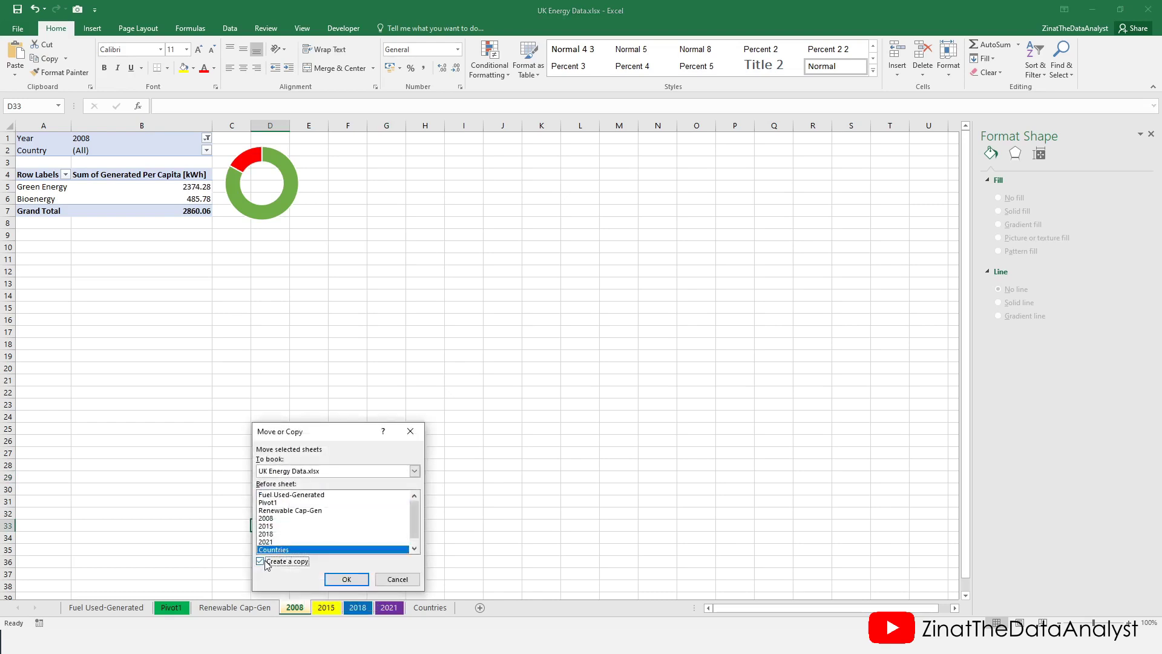
pyautogui.click(347, 580)
pyautogui.doubleClick(428, 607)
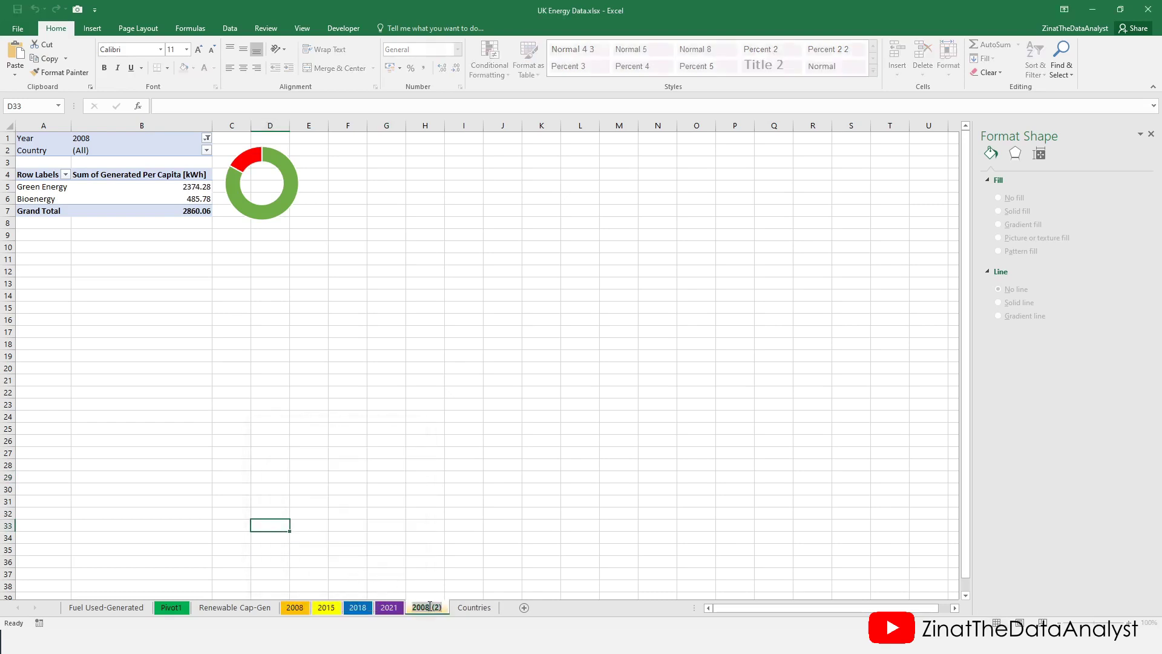
pyautogui.write('By region')
pyautogui.click(357, 452)
# Delete the doughnut chart from the By Region sheet.
pyautogui.click(275, 209)
pyautogui.click(314, 204)
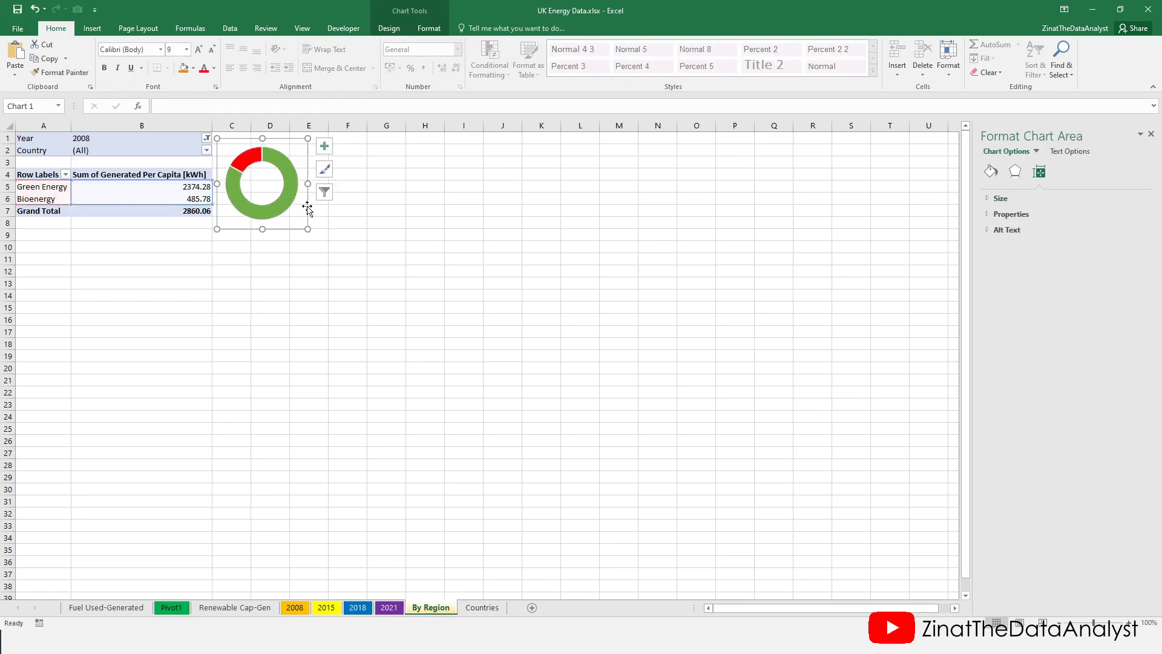
pyautogui.press('Delete')
pyautogui.click(236, 259)
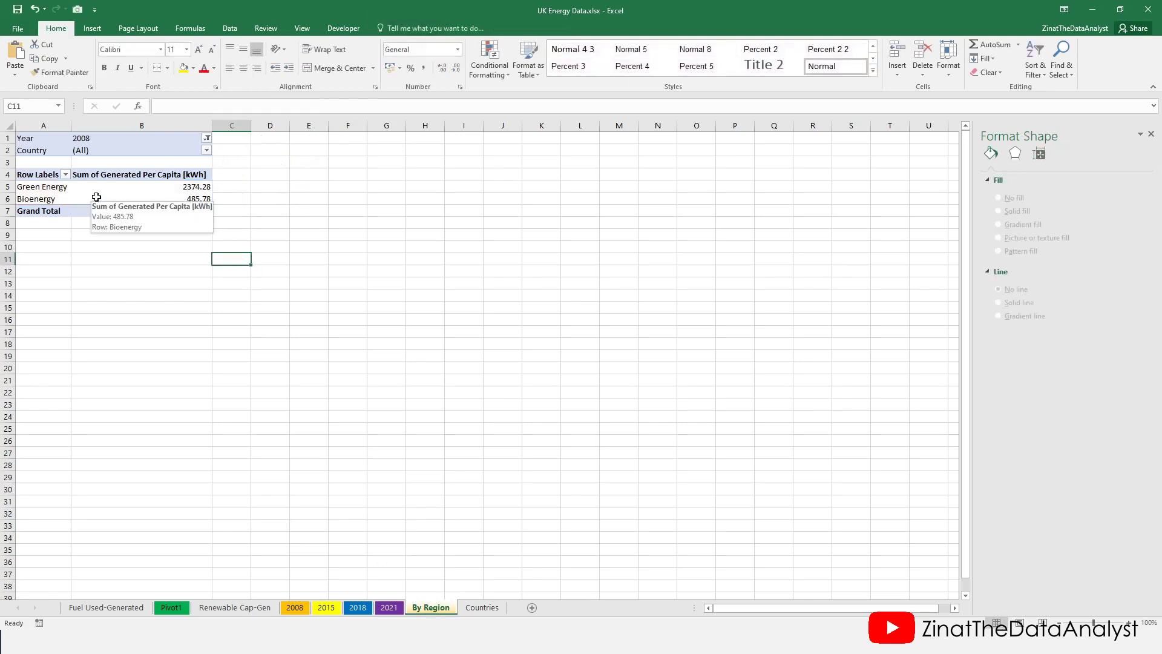
# Rearrange the By Region pivot table with Country as the row field and Type2 as a report filter.
pyautogui.click(38, 189)
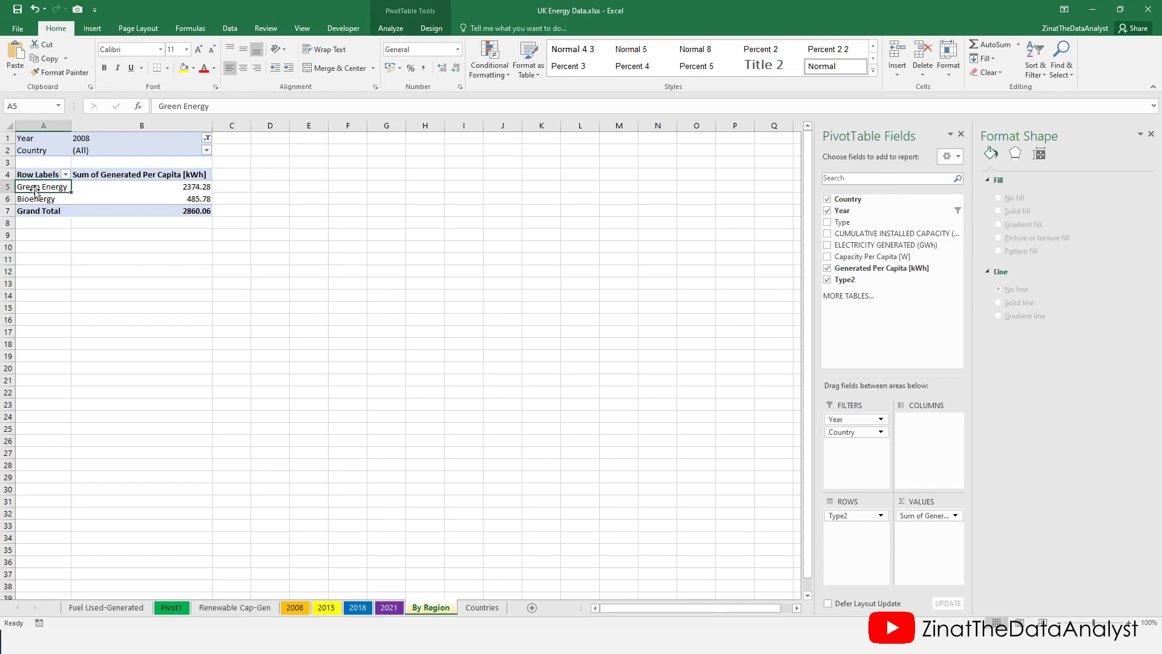
pyautogui.moveTo(842, 432); pyautogui.dragTo(850, 531)
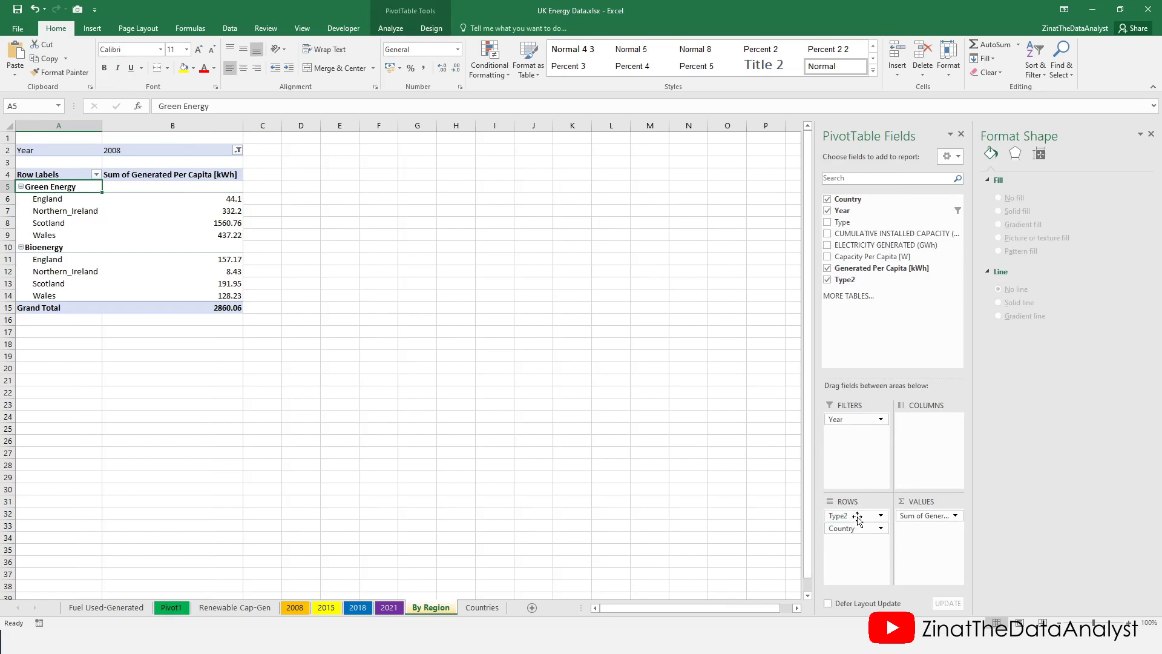
pyautogui.moveTo(858, 518); pyautogui.dragTo(858, 435)
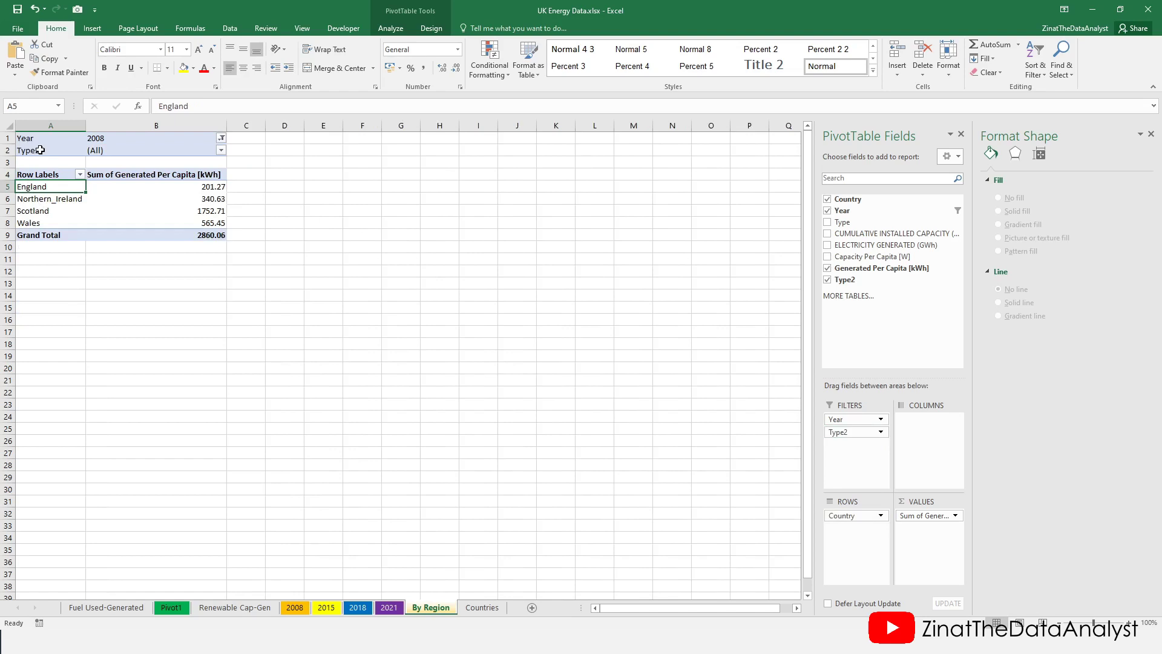
# Rename the Type2 filter field of the By Region pivot table to Bio vs Green.
pyautogui.click(856, 434)
pyautogui.click(866, 576)
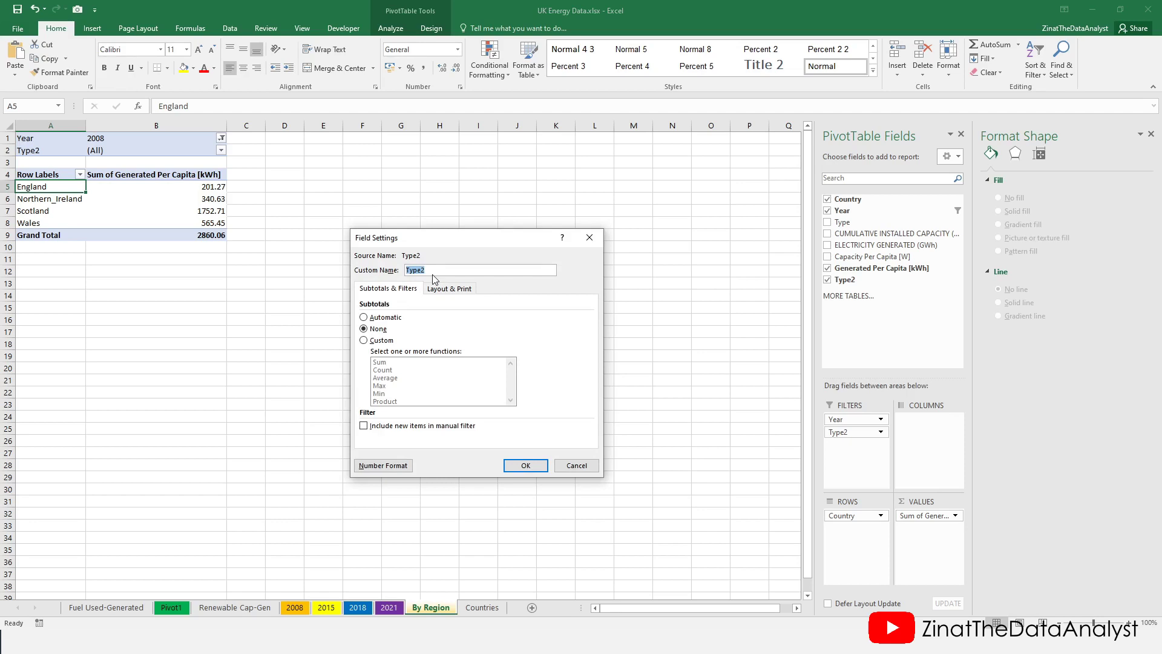
pyautogui.write('Bio vs Green')
pyautogui.click(537, 464)
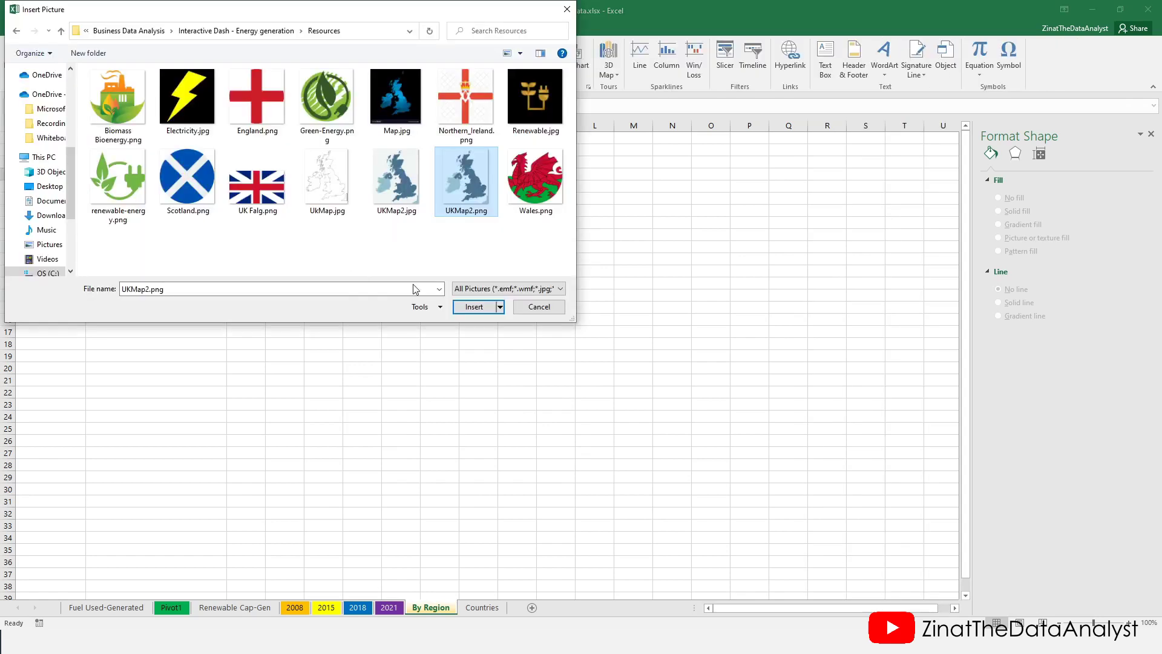
# Insert the picture UKMap2.png and place it beside the pivot table, around columns M to O in rows 4 to 13.
pyautogui.click(473, 307)
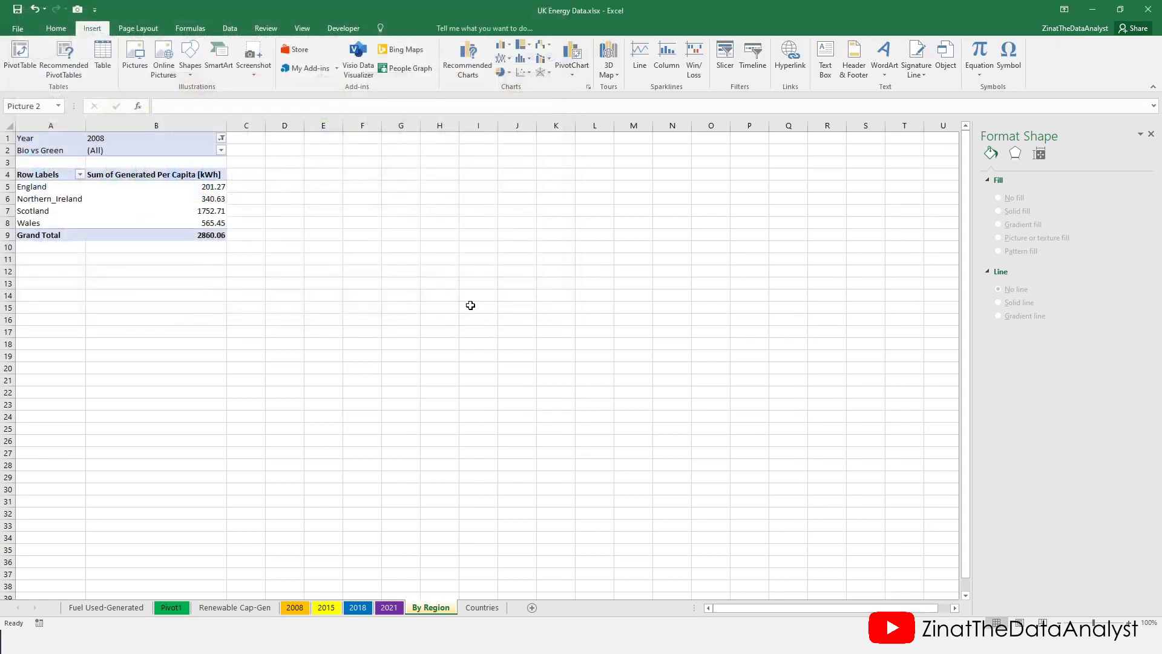
pyautogui.moveTo(328, 245); pyautogui.dragTo(692, 241)
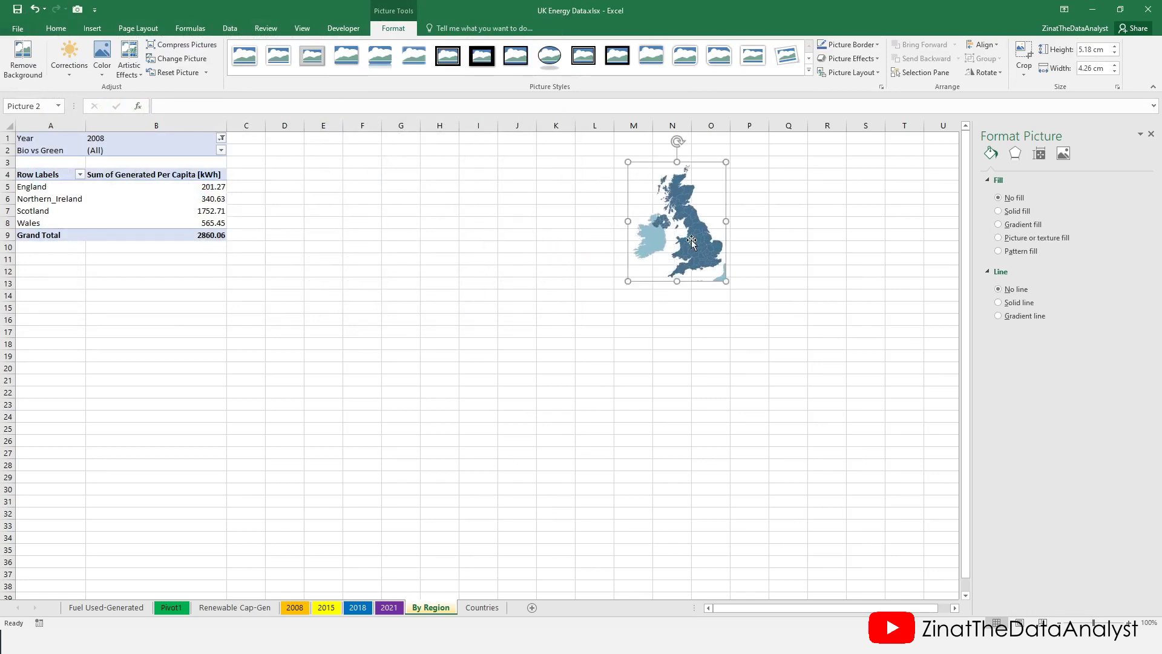
pyautogui.moveTo(692, 241); pyautogui.dragTo(707, 247)
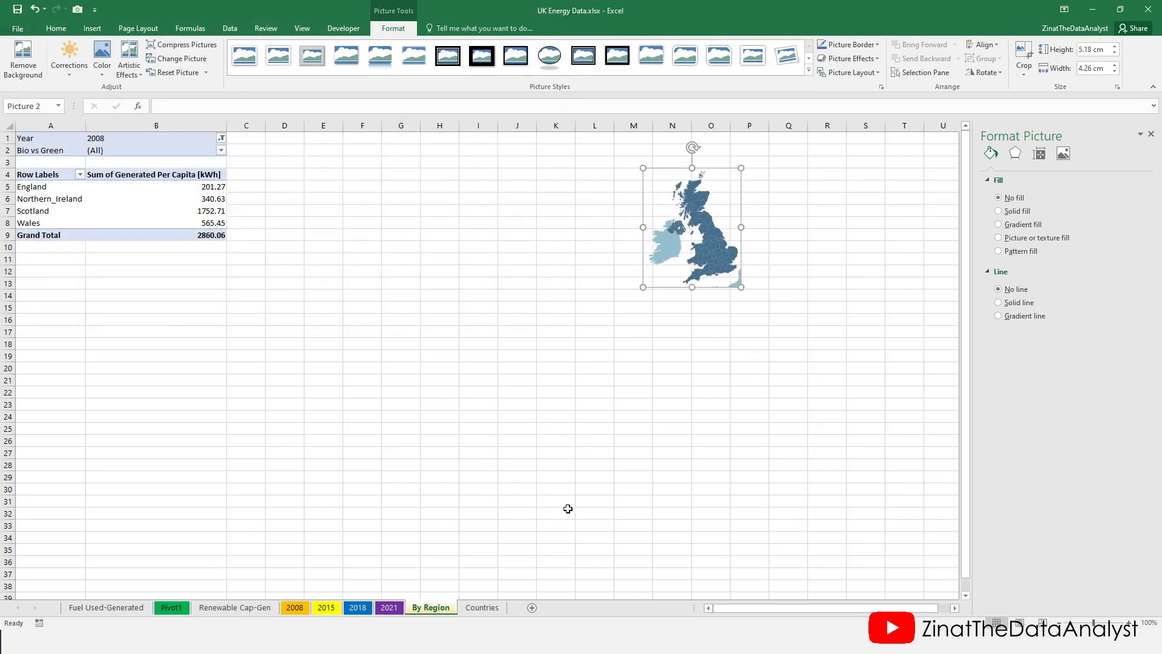
# Check the Countries table's columns, and enter the headings Long and Lat in cells D4 and E4 of the By Region sheet.
pyautogui.click(482, 607)
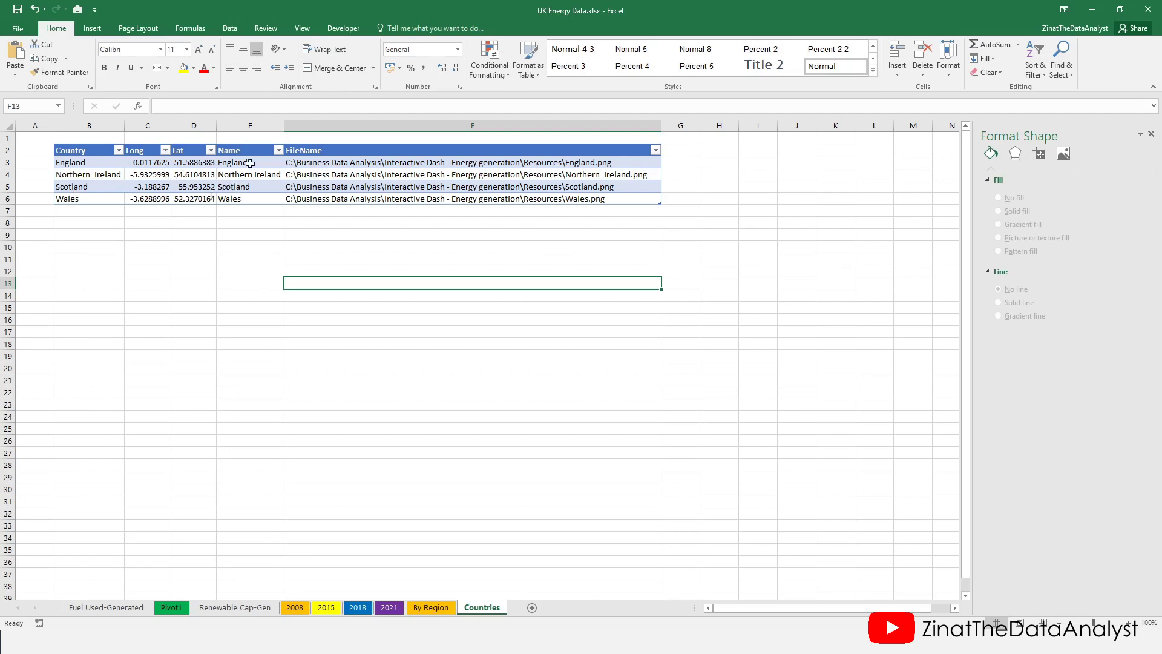
pyautogui.click(431, 608)
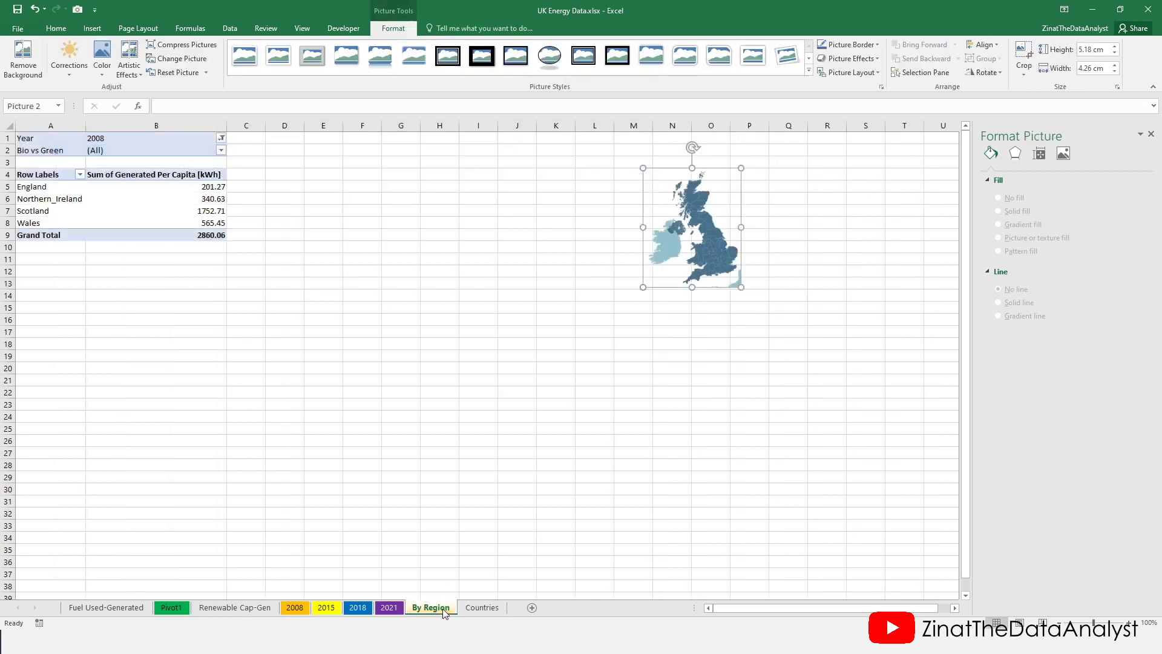
pyautogui.click(281, 174)
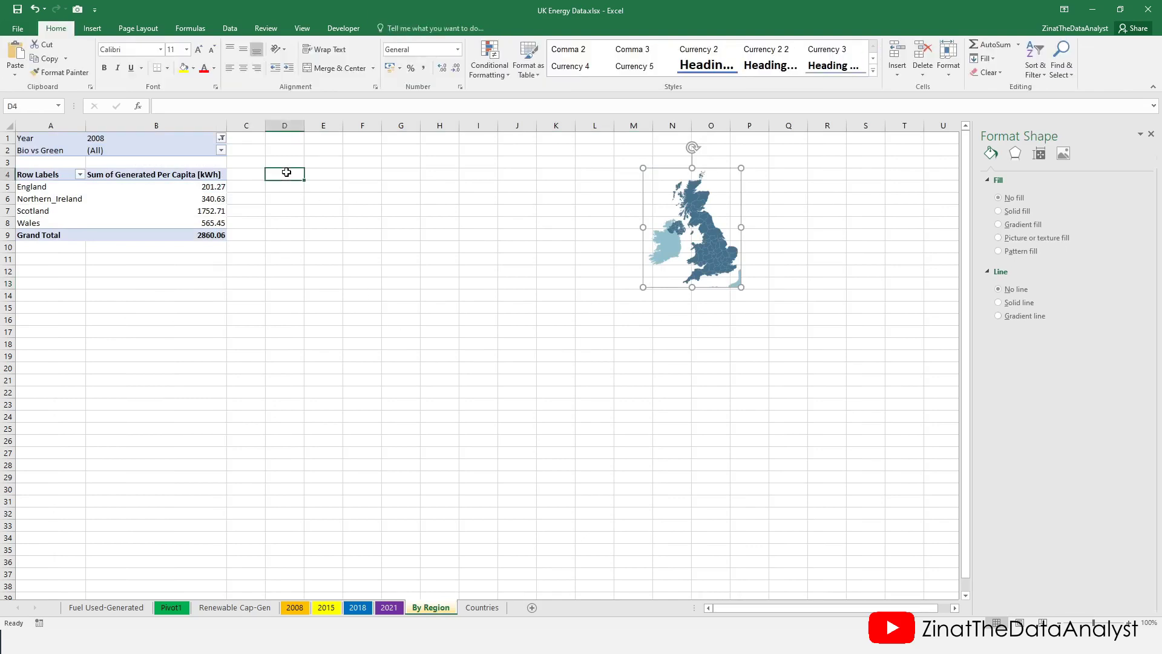
pyautogui.moveTo(311, 173); pyautogui.dragTo(448, 174)
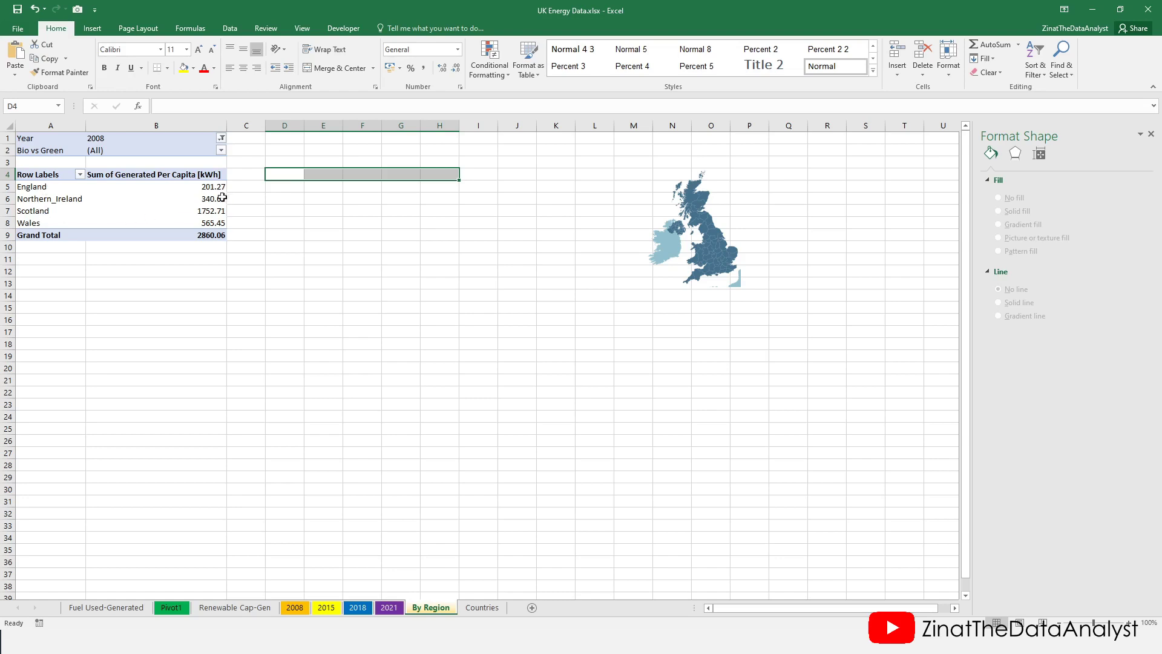
pyautogui.click(286, 177)
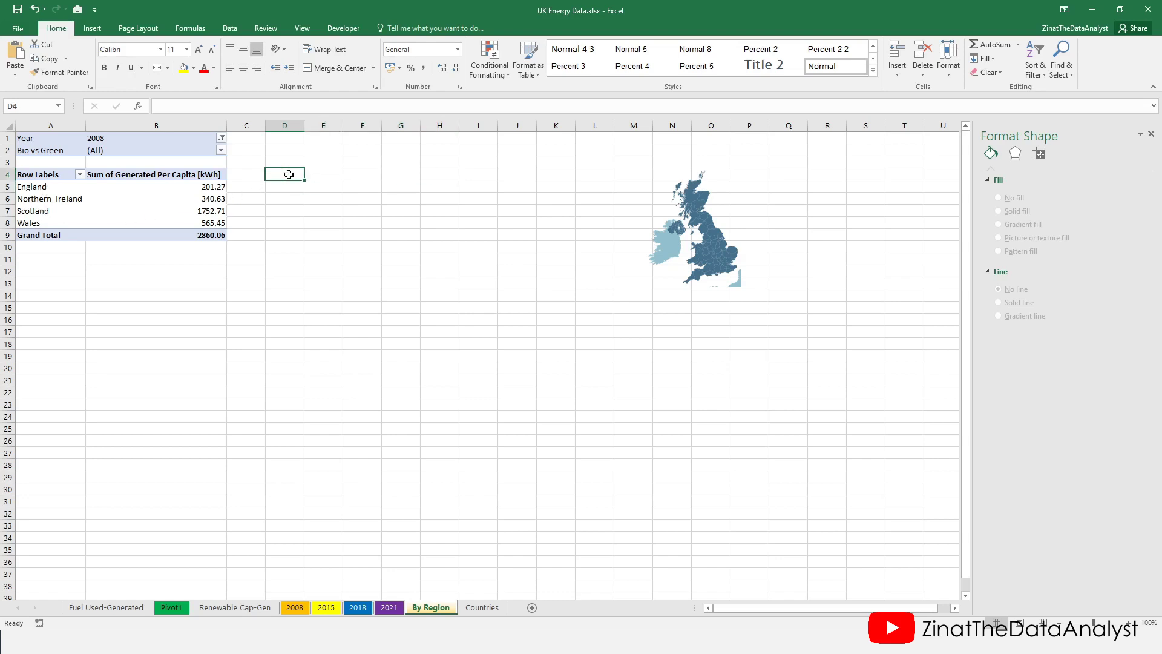
pyautogui.write('L')
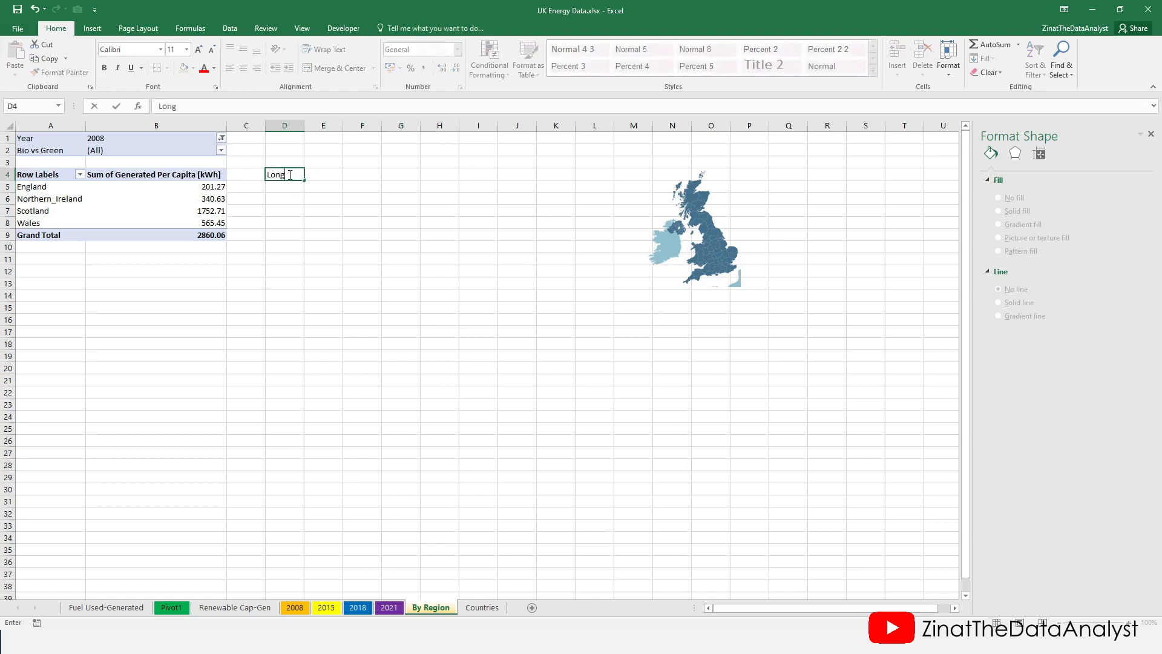
pyautogui.write('ong')
pyautogui.press('Tab')
pyautogui.write('Lat')
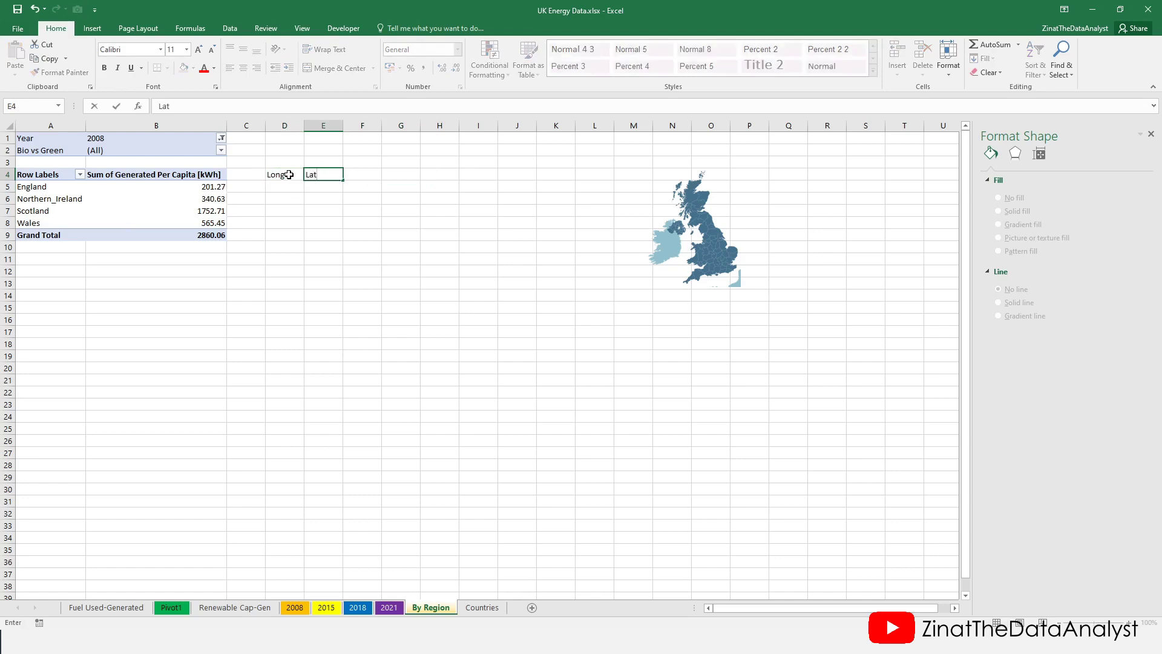
pyautogui.press('Tab')
# Enter the headings Value and Name in cells F4 and G4.
pyautogui.write('N')
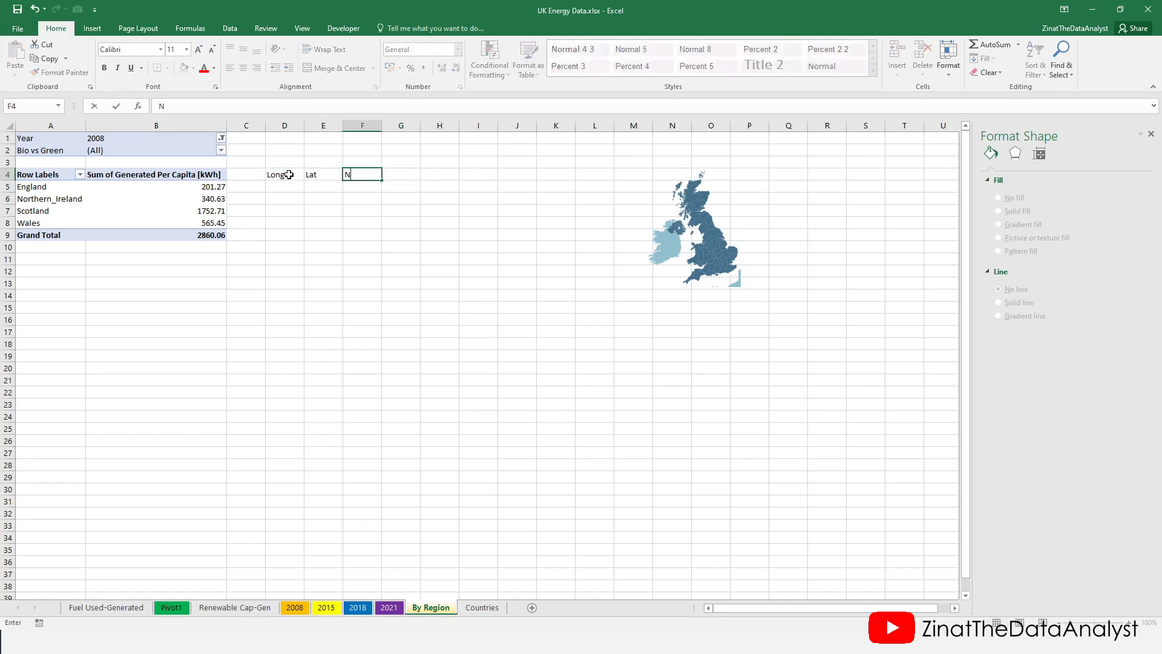
pyautogui.write('ame')
pyautogui.press('BackSpace')
pyautogui.press('BackSpace')
pyautogui.press('BackSpace')
pyautogui.press('BackSpace')
pyautogui.write('Value')
pyautogui.press('Tab')
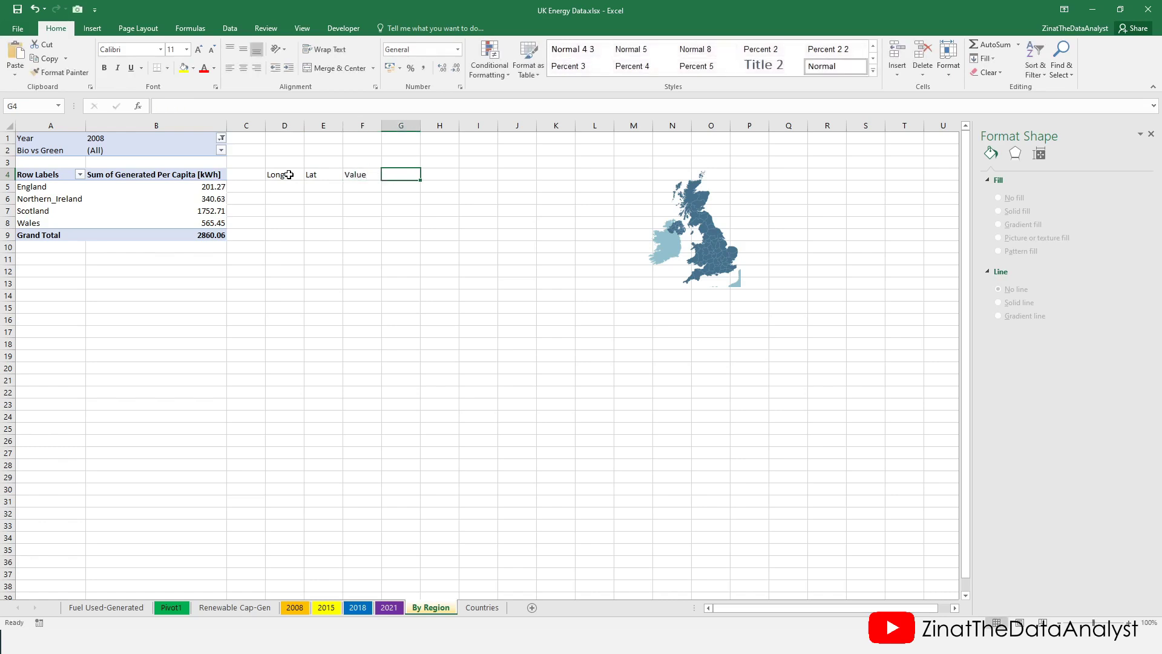
pyautogui.write('Name')
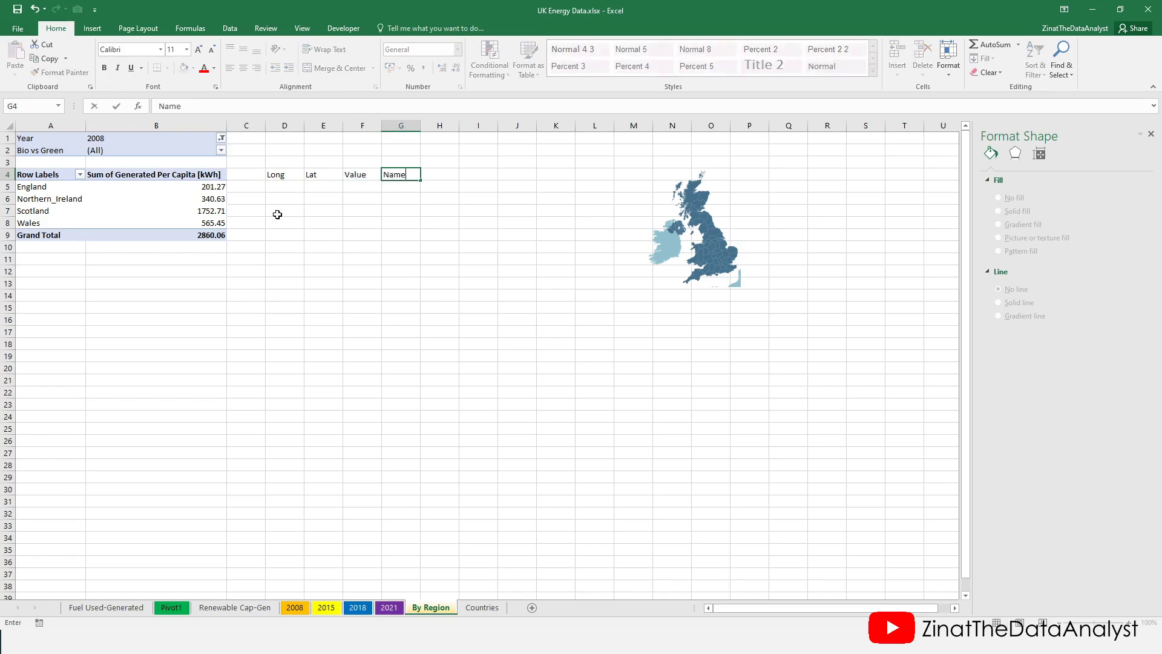
pyautogui.click(276, 210)
# Start a formula in cell D5 with a VLOOKUP nested inside IFERROR.
pyautogui.click(281, 186)
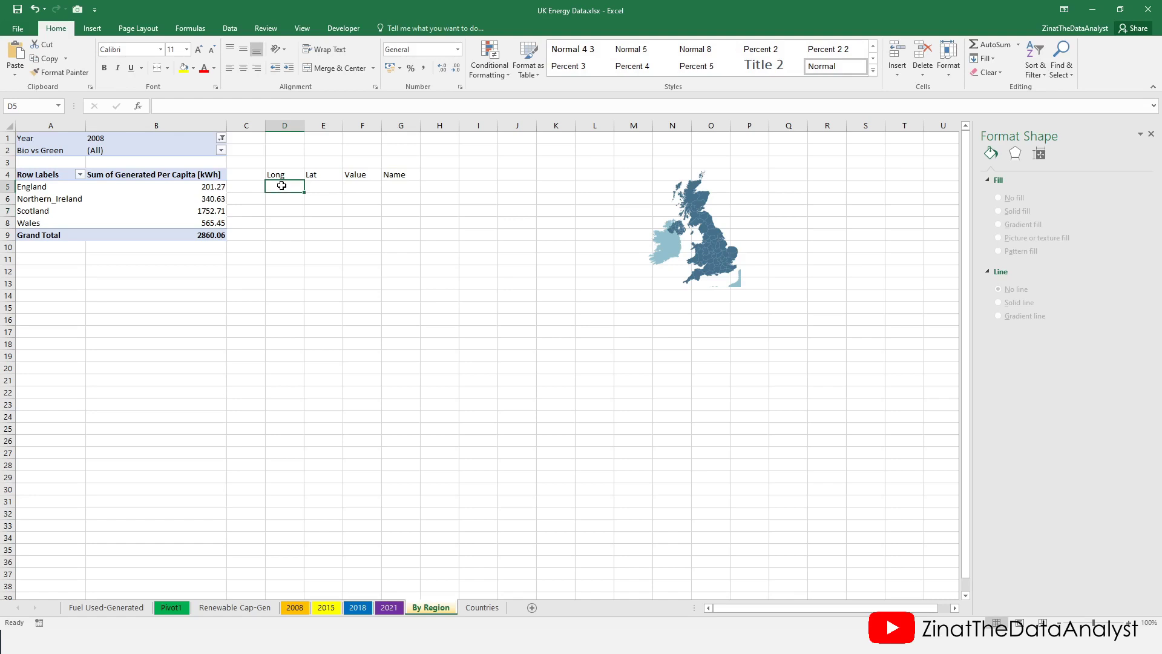
pyautogui.write('=')
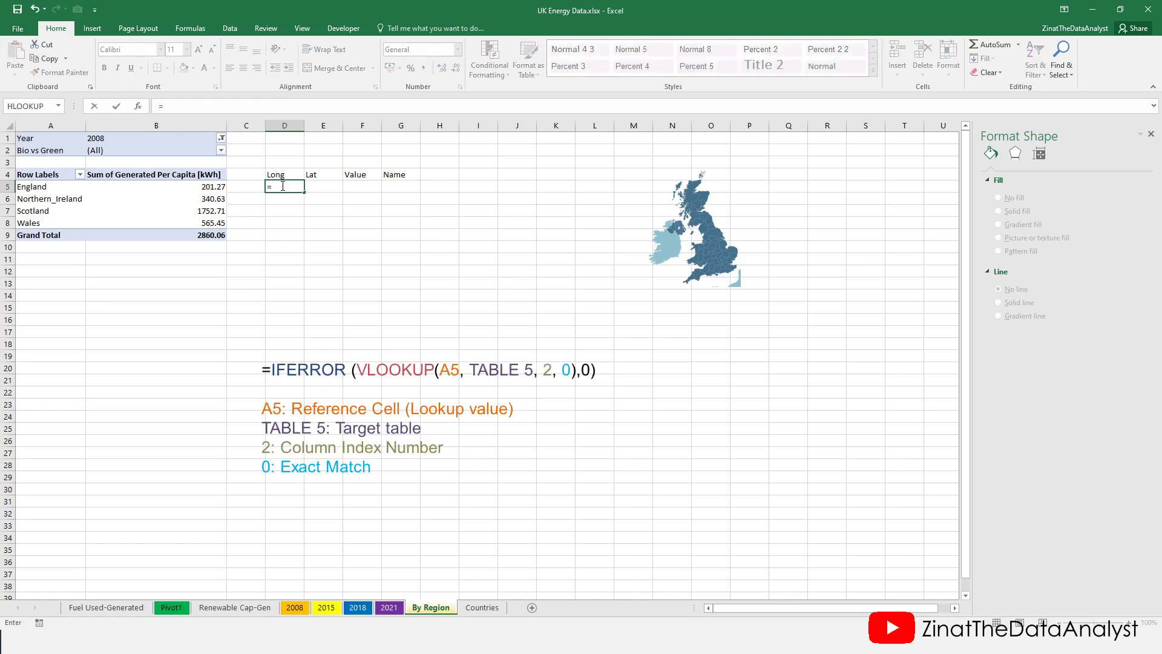
pyautogui.write('IF')
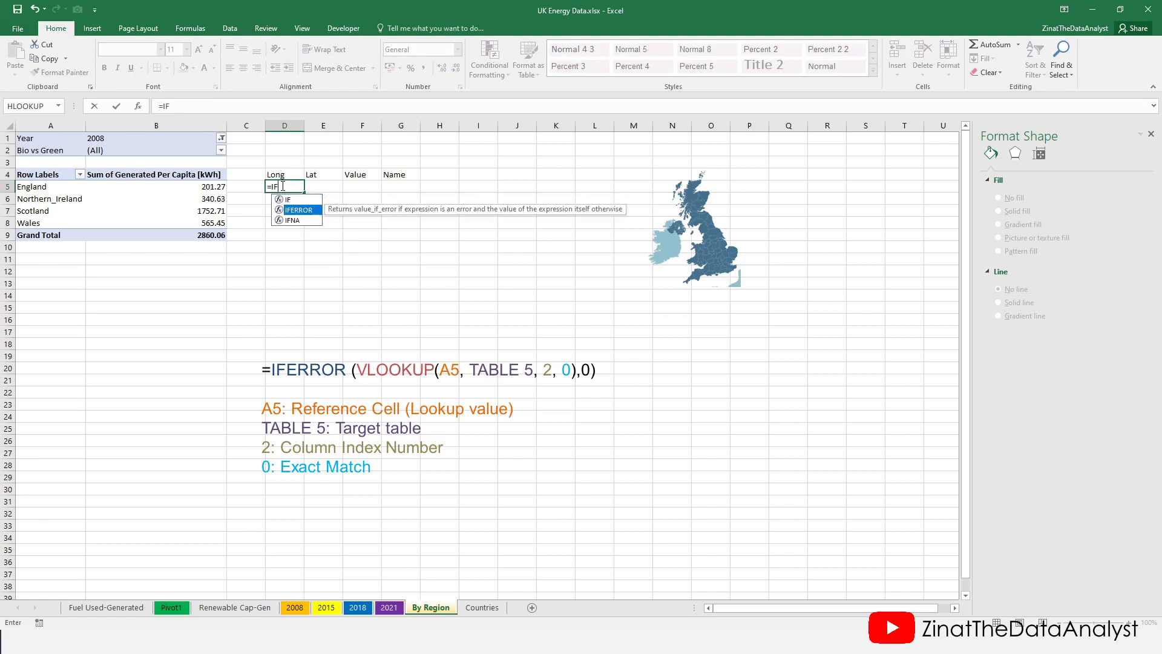
pyautogui.press('Return')
pyautogui.doubleClick(288, 187)
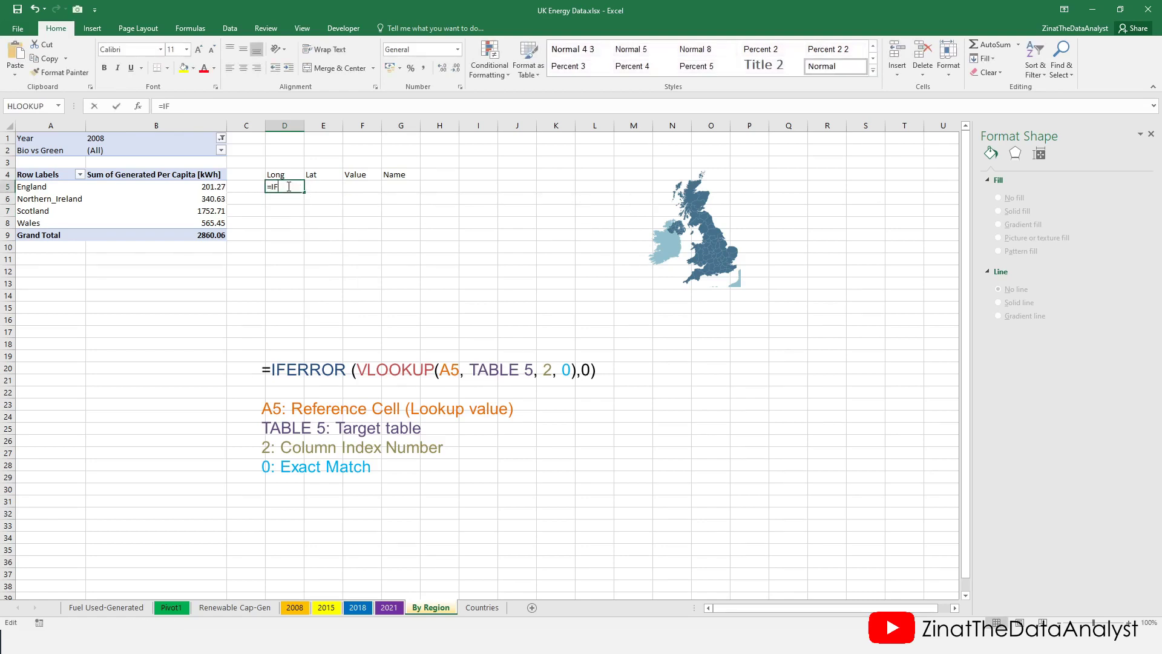
pyautogui.write('ER')
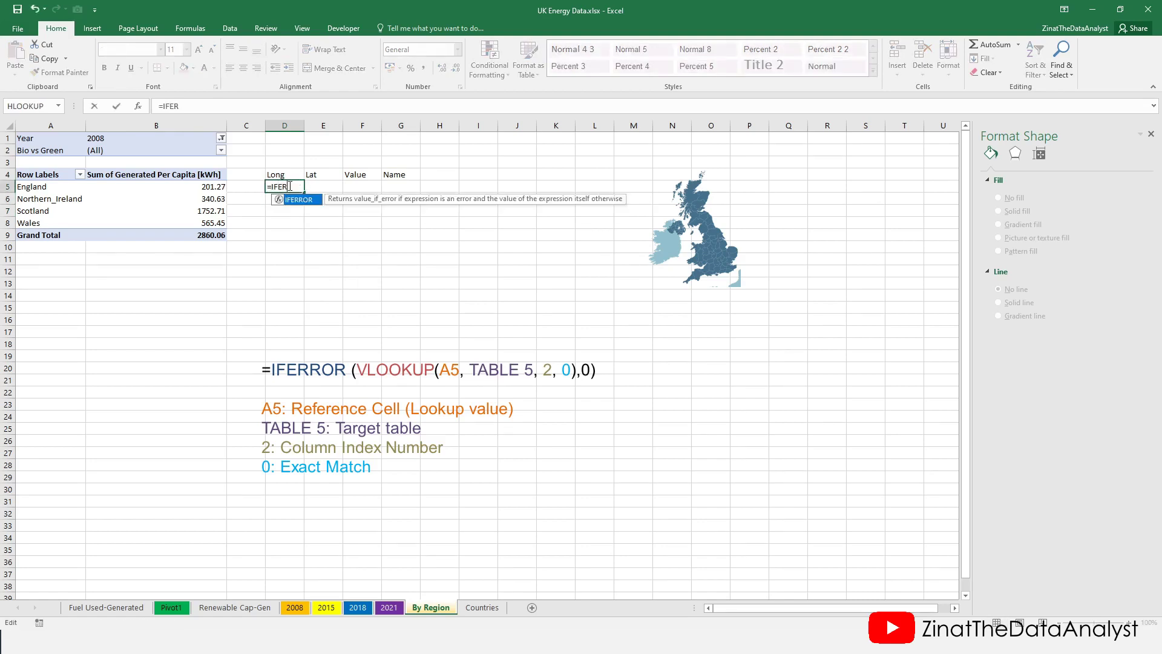
pyautogui.doubleClick(299, 201)
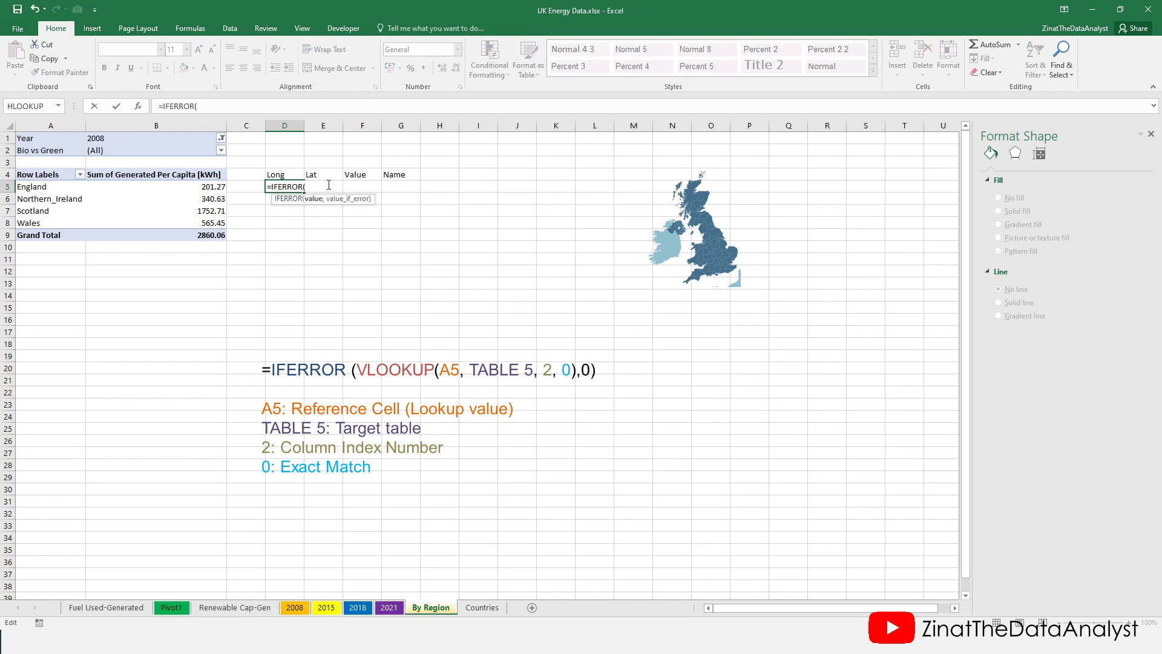
pyautogui.write('VL')
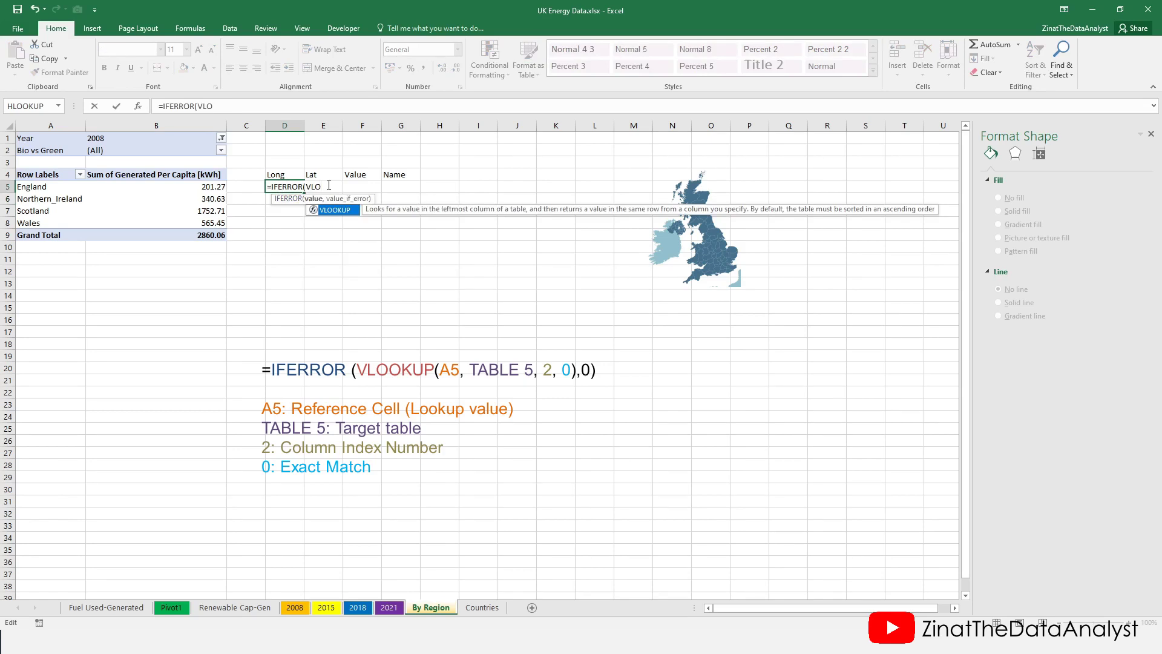
pyautogui.write('O')
pyautogui.doubleClick(331, 208)
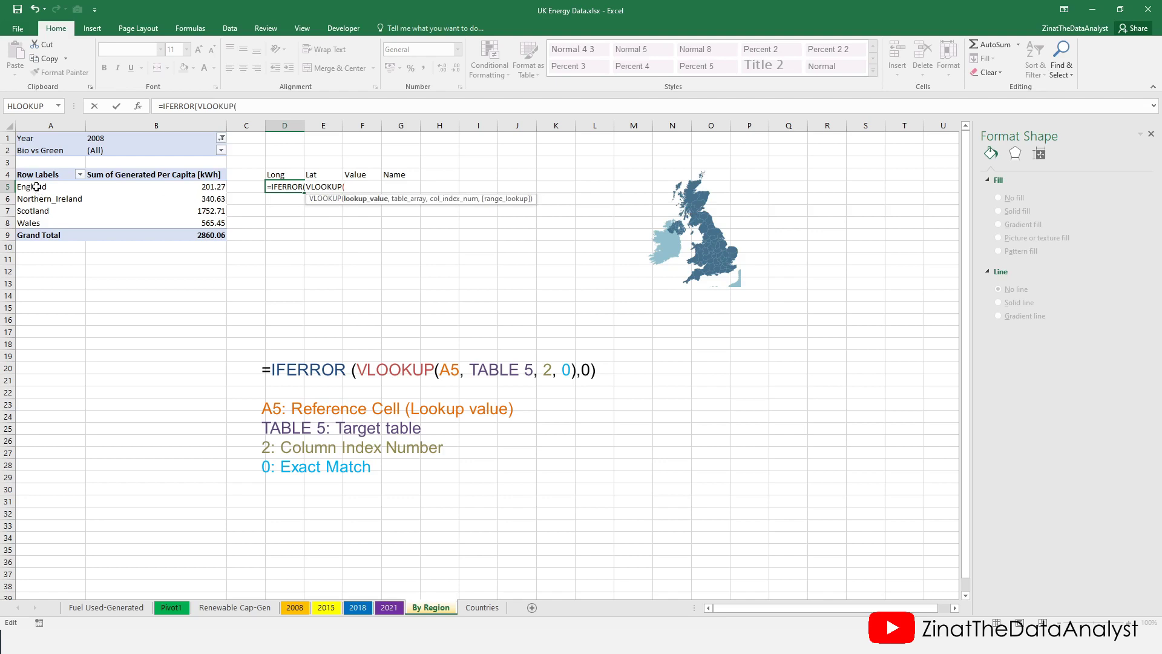
# Complete the D5 formula with lookup value A5, table Table5, column index 2, exact match FALSE and 0 as the error value.
pyautogui.write('A')
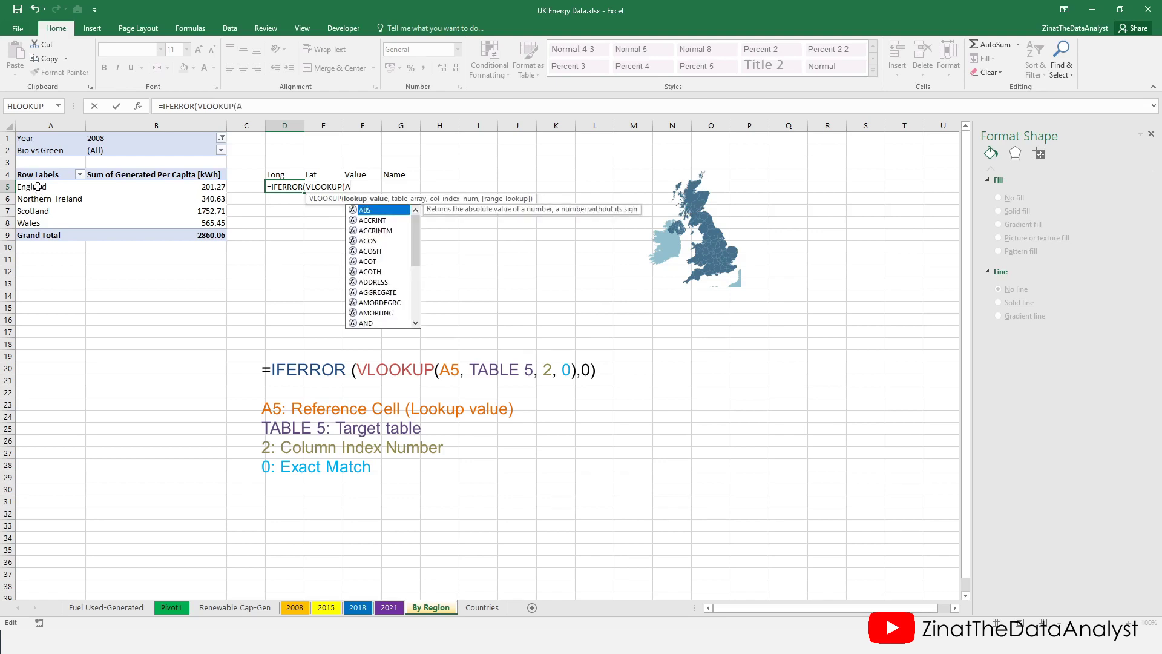
pyautogui.write('5,')
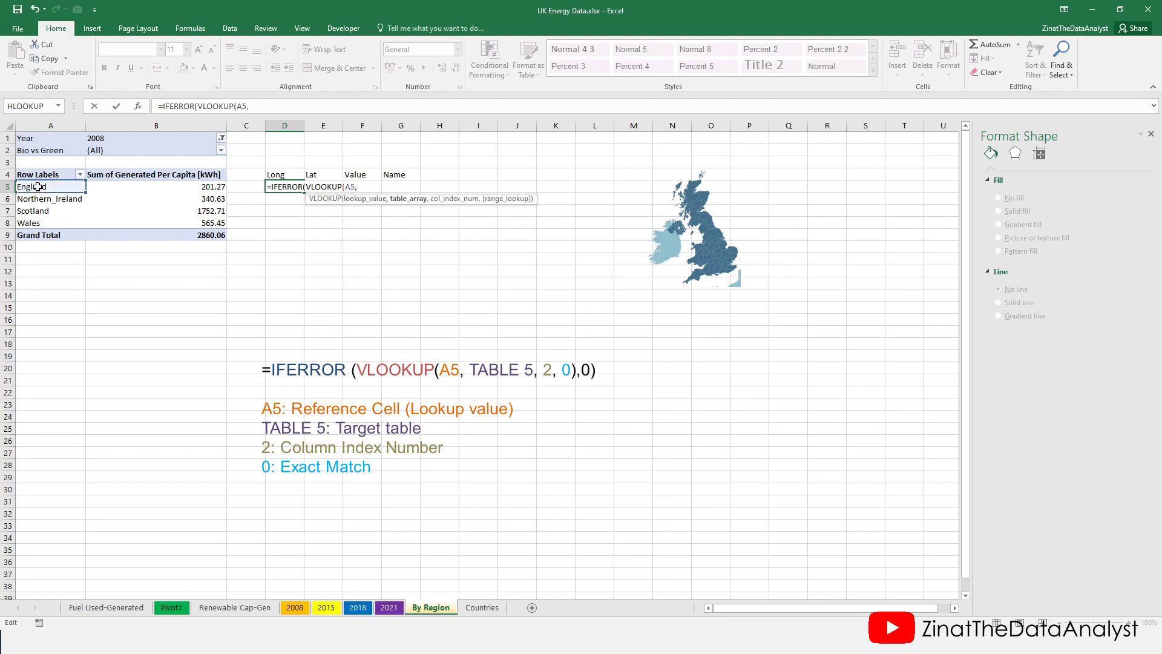
pyautogui.write('Table5,')
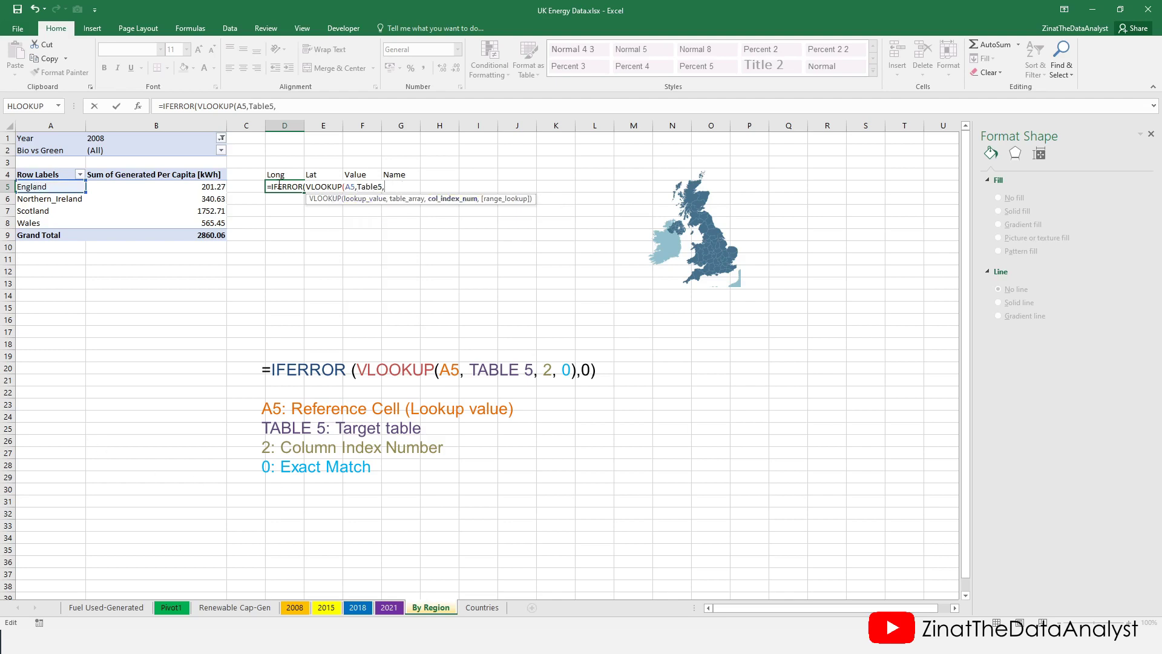
pyautogui.click(482, 607)
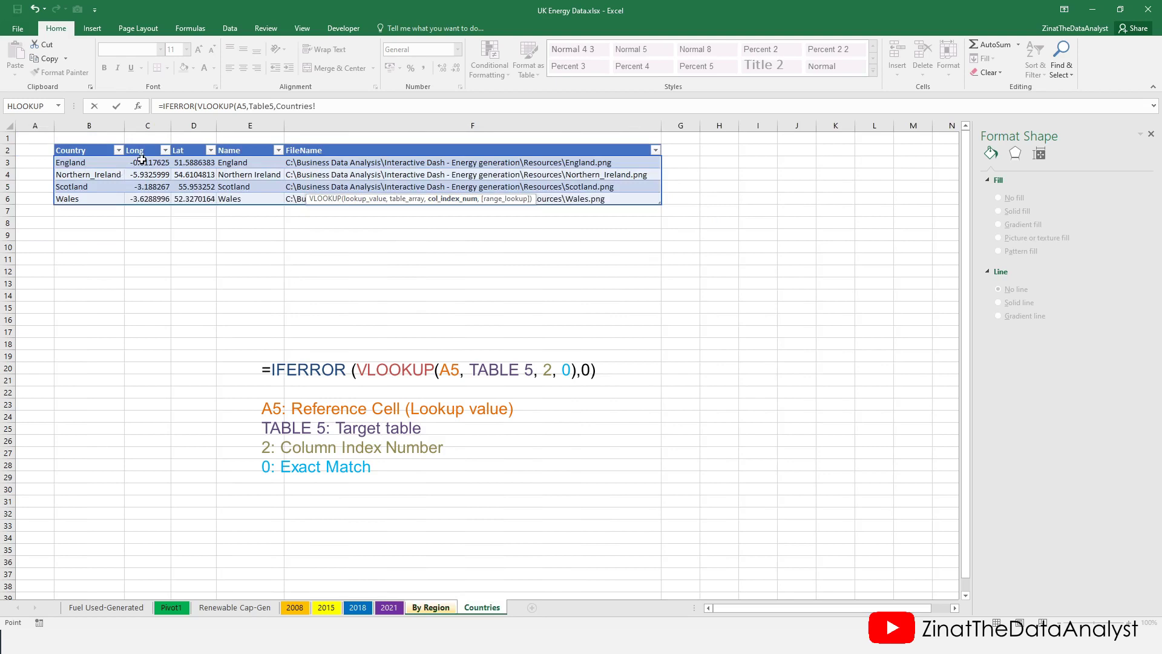
pyautogui.click(431, 607)
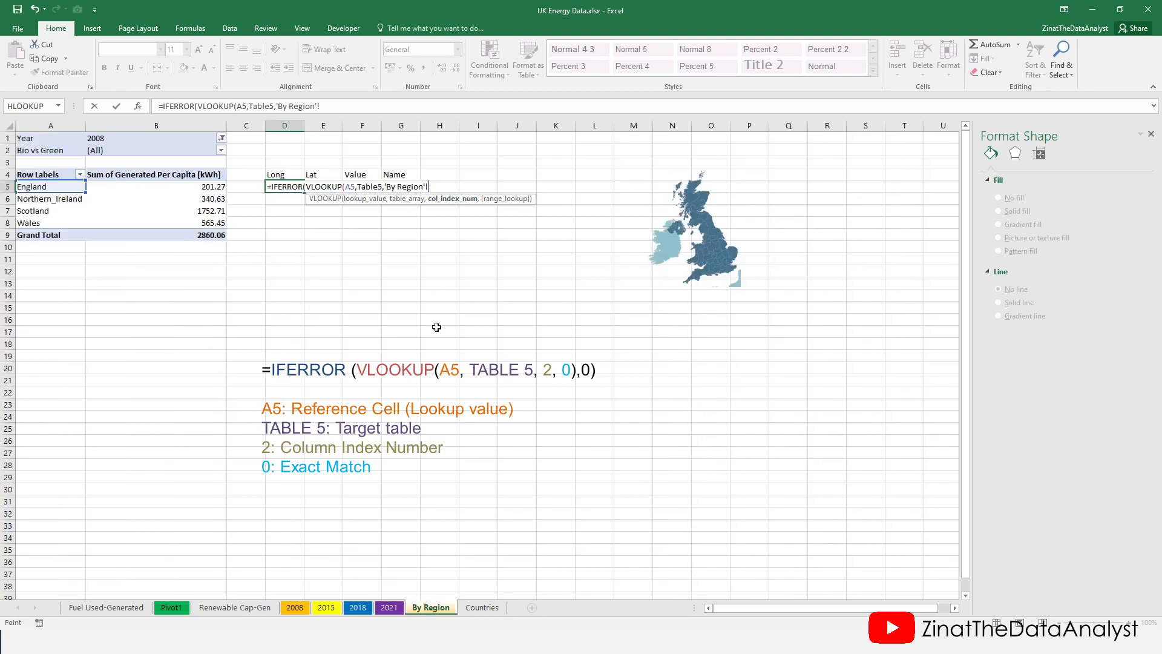
pyautogui.press('BackSpace')
pyautogui.write('2,')
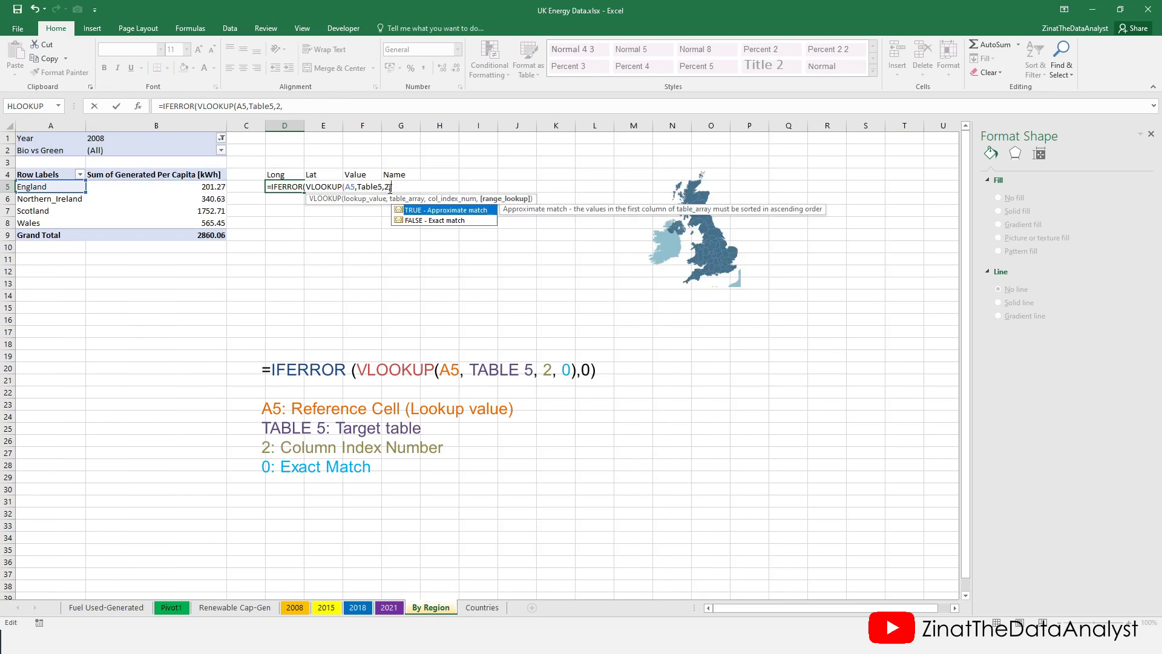
pyautogui.doubleClick(416, 221)
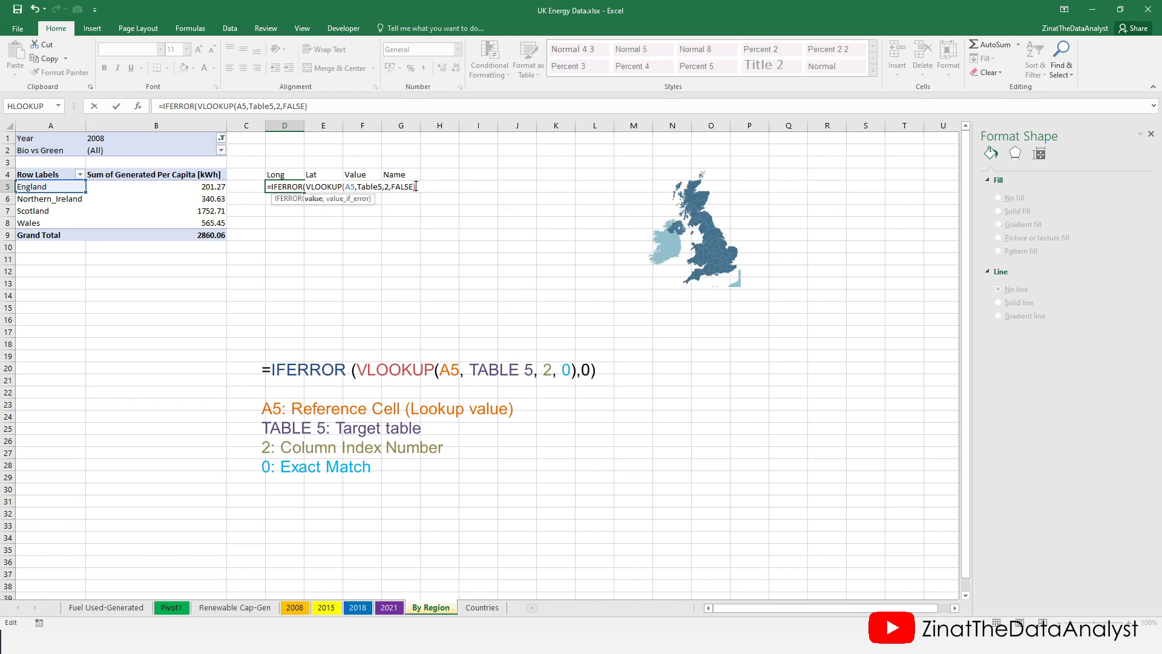
pyautogui.write('),0')
pyautogui.press('Return')
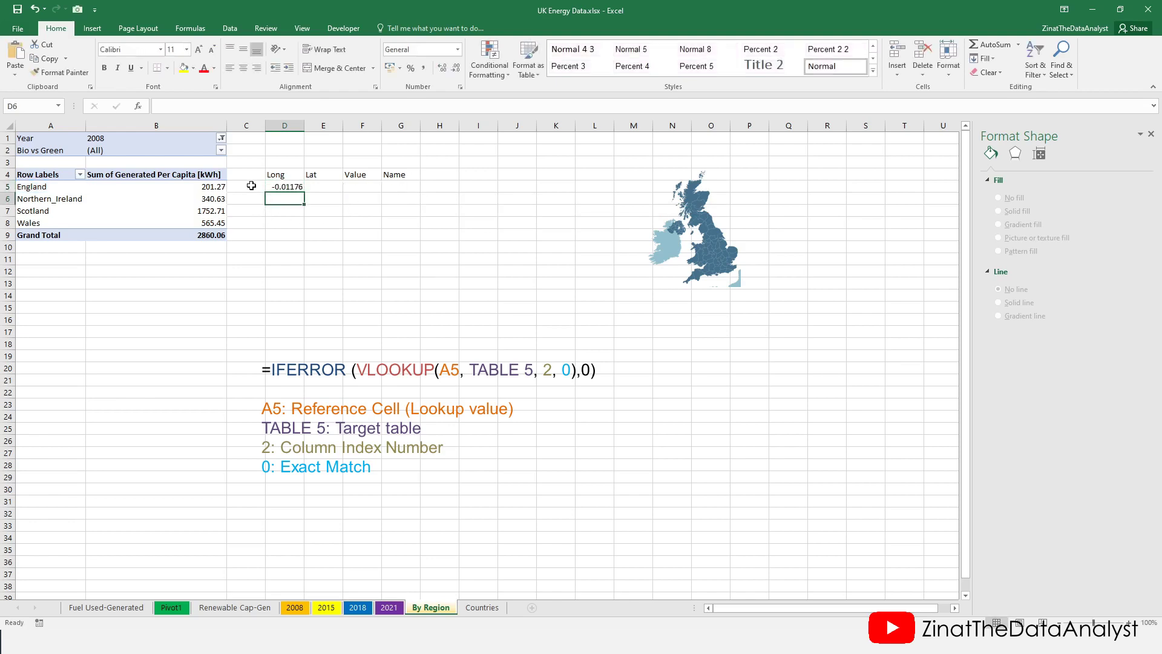
# Check England's longitude against the Countries table and fill the D5 lookup formula down to D8.
pyautogui.click(290, 187)
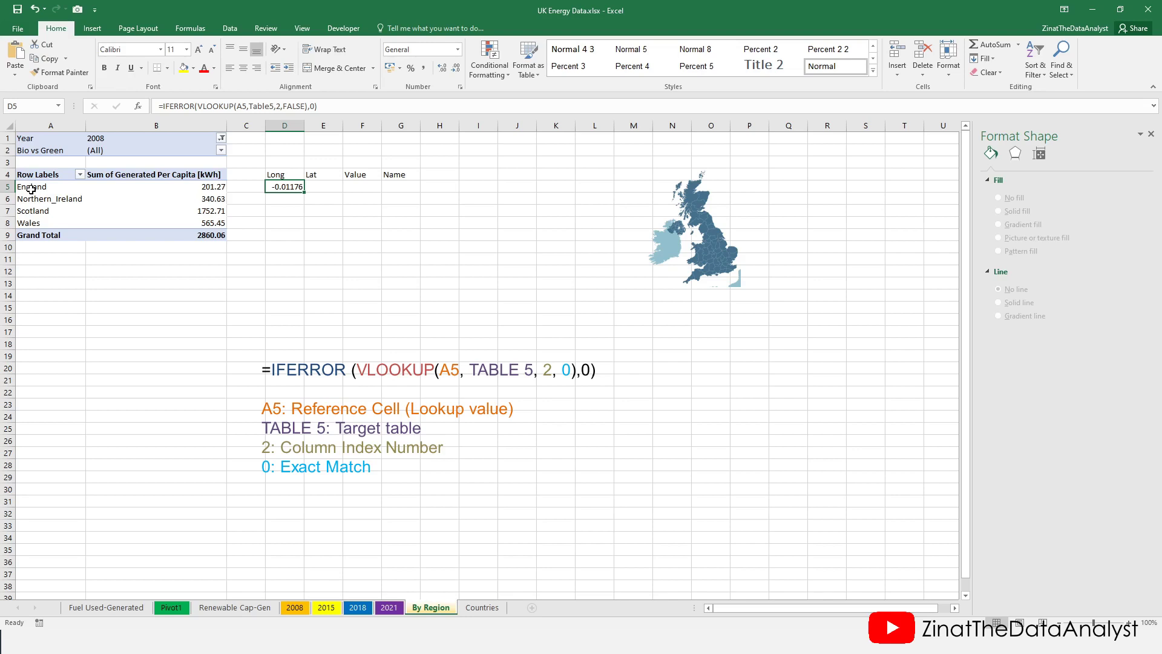
pyautogui.click(481, 608)
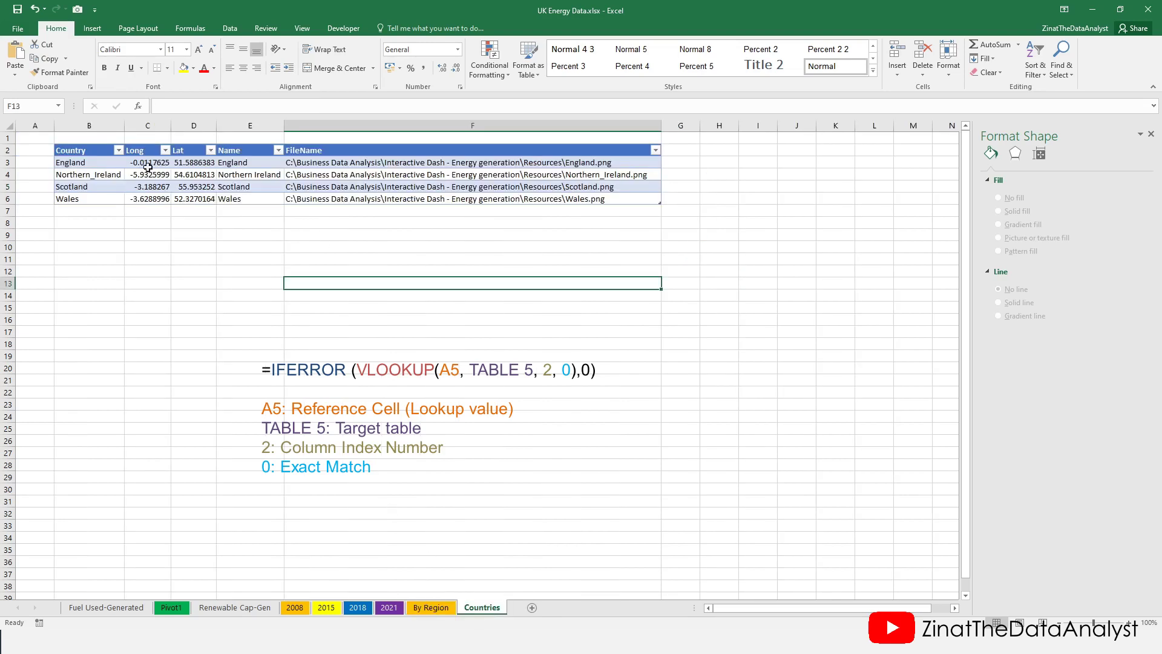
pyautogui.click(431, 608)
pyautogui.click(294, 187)
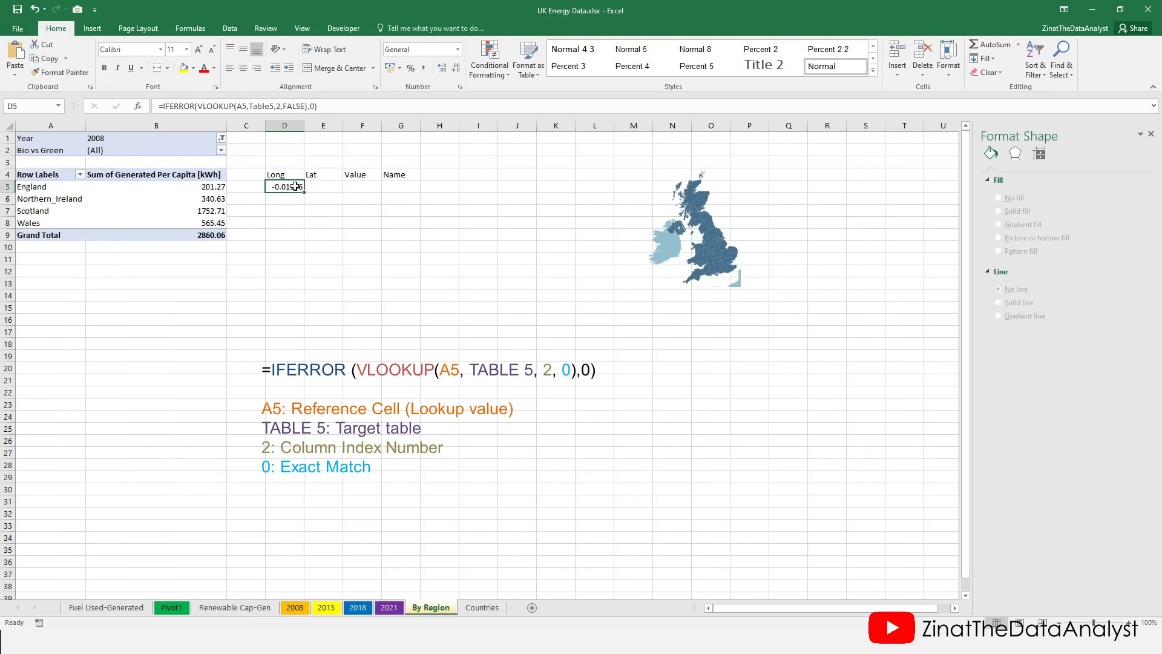
pyautogui.moveTo(305, 191); pyautogui.dragTo(306, 225)
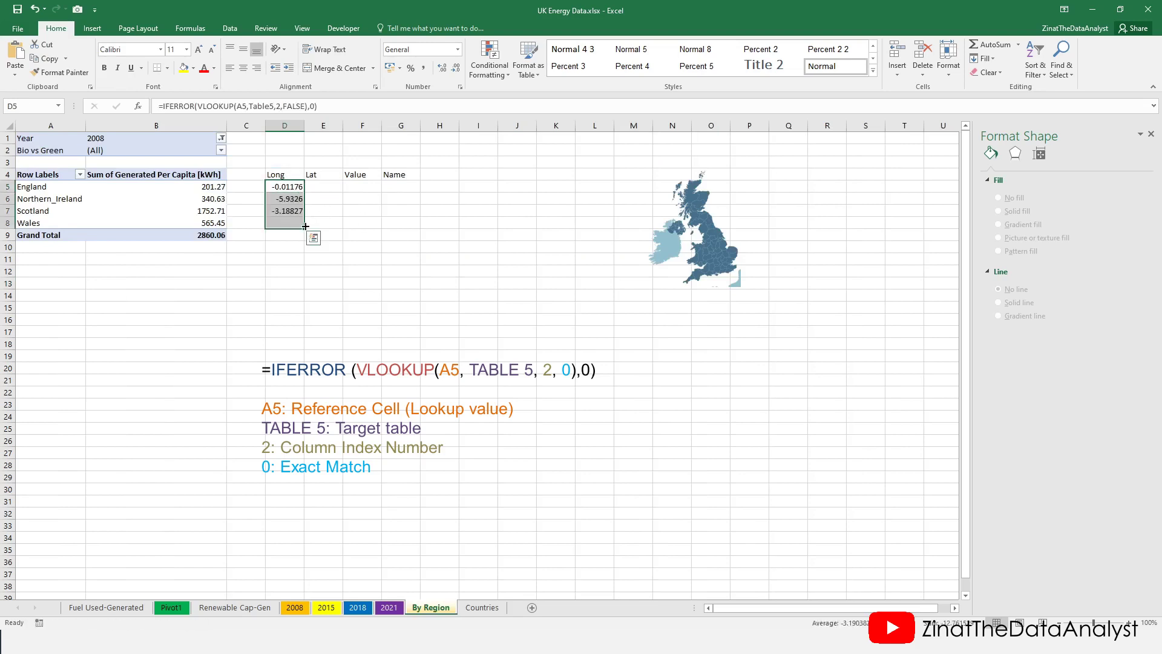
# Copy the lookup formula from D5 and paste it into cell E5 under Lat.
pyautogui.click(287, 186)
pyautogui.moveTo(318, 106); pyautogui.dragTo(154, 104)
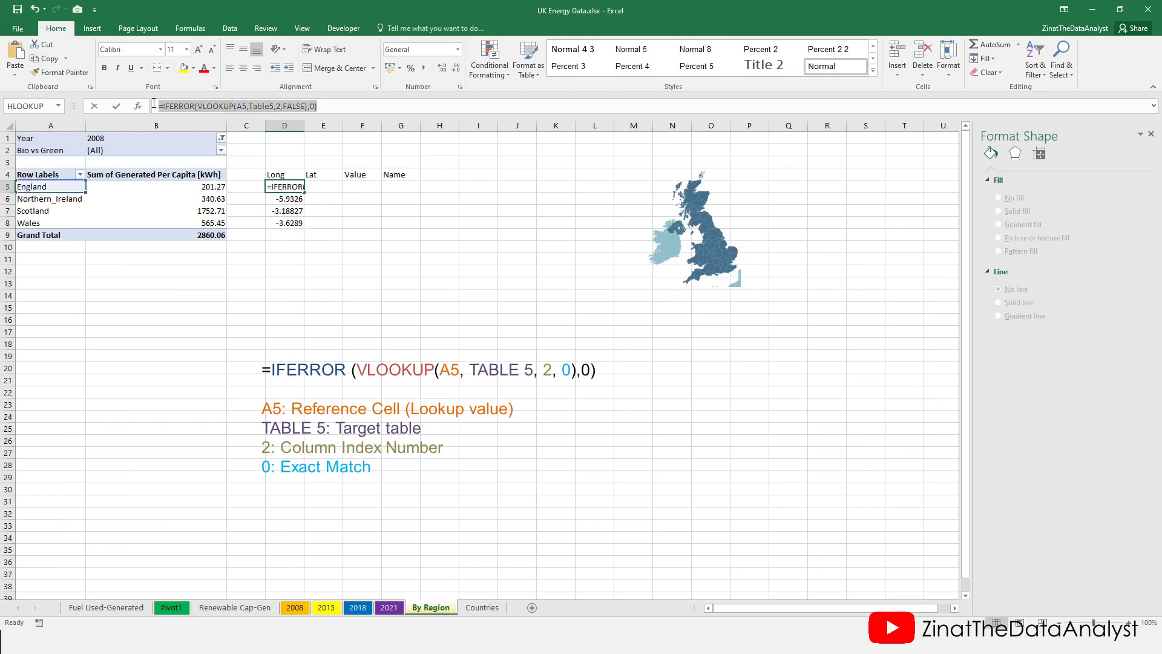
pyautogui.hotkey('ctrl', 'c')
pyautogui.press('Escape')
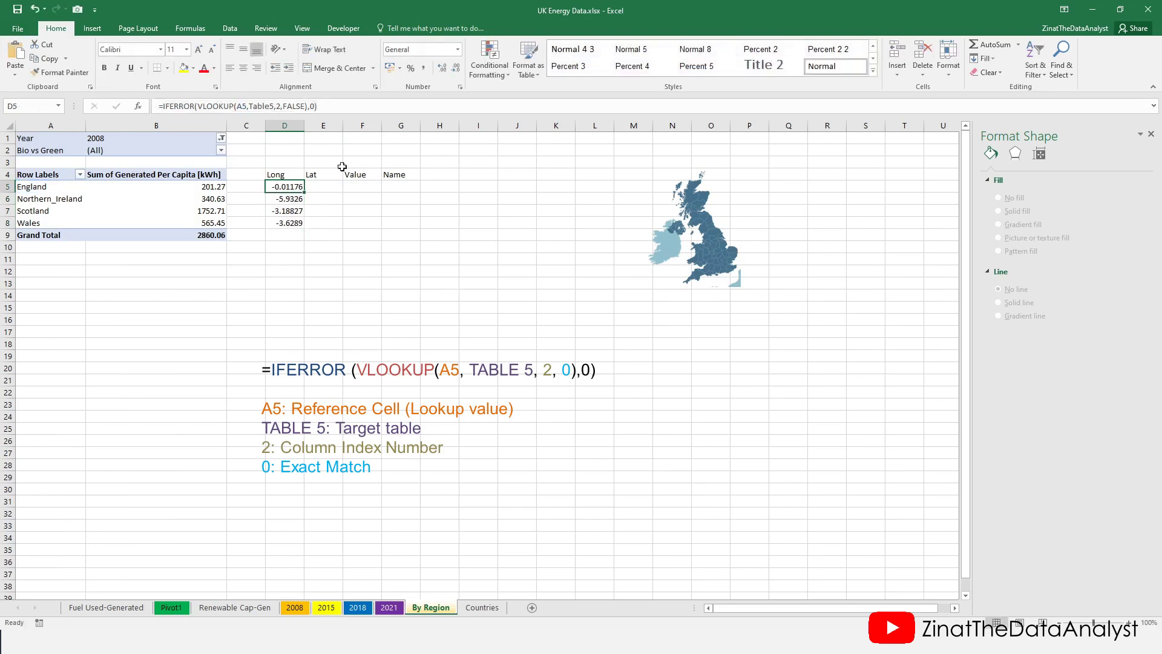
pyautogui.click(324, 186)
pyautogui.write('=')
pyautogui.hotkey('ctrl', 'v')
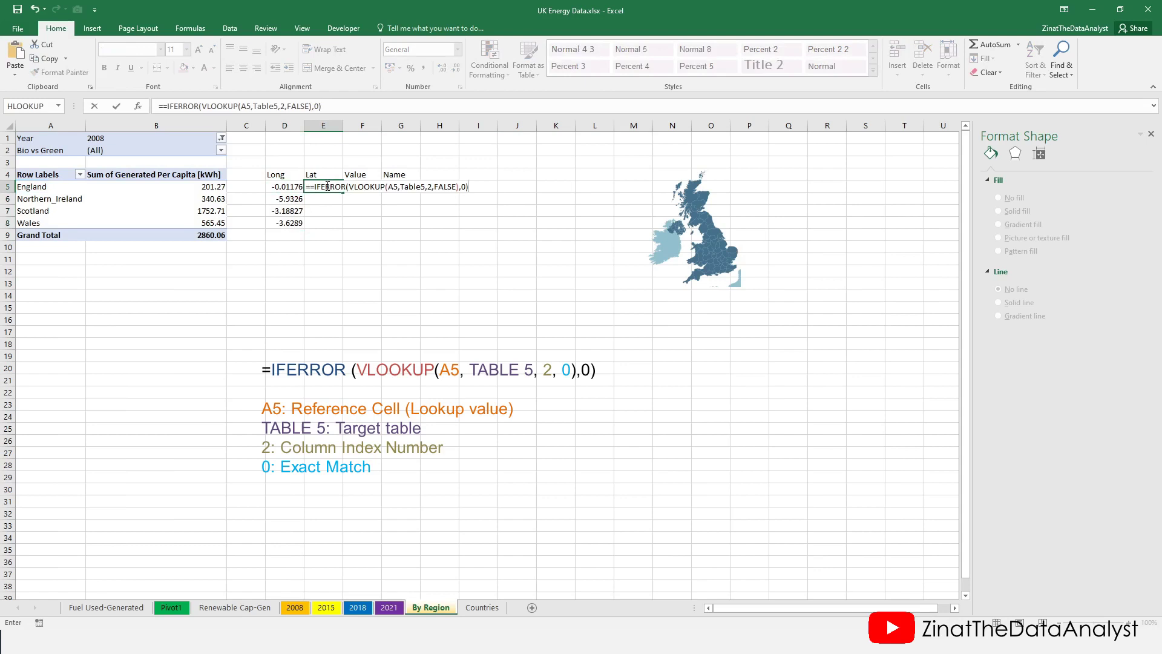
# Set the E5 lookup's column index to 3, accept the suggested formula correction and fill it down to E8.
pyautogui.click(428, 187)
pyautogui.press('Return')
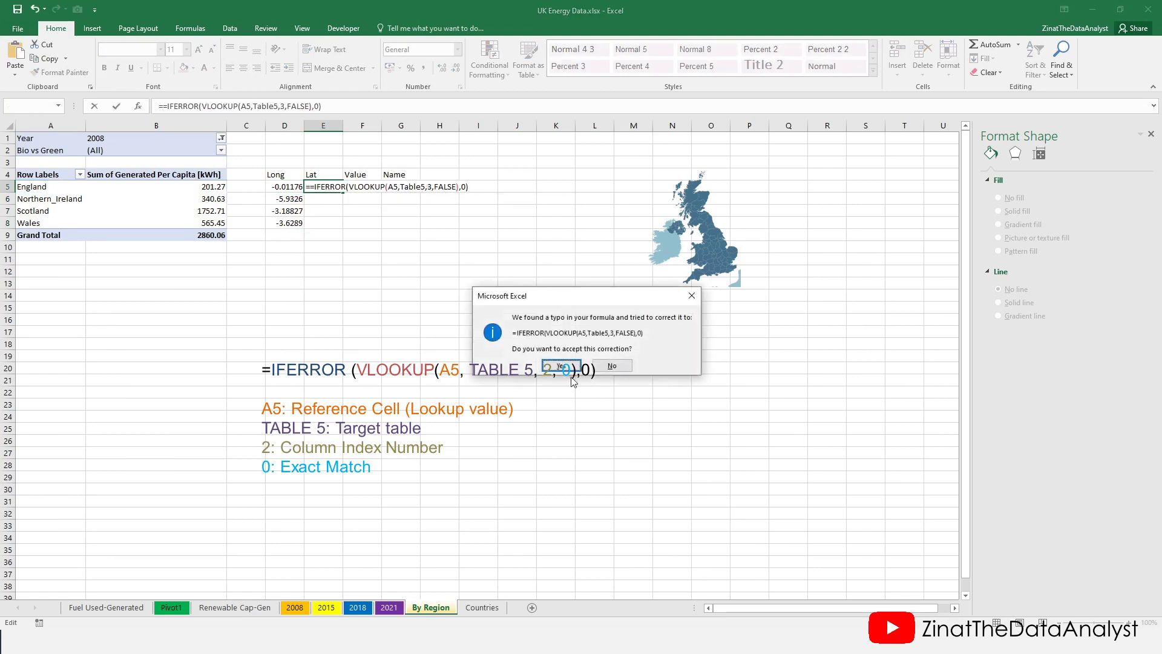
pyautogui.click(566, 370)
pyautogui.press('Return')
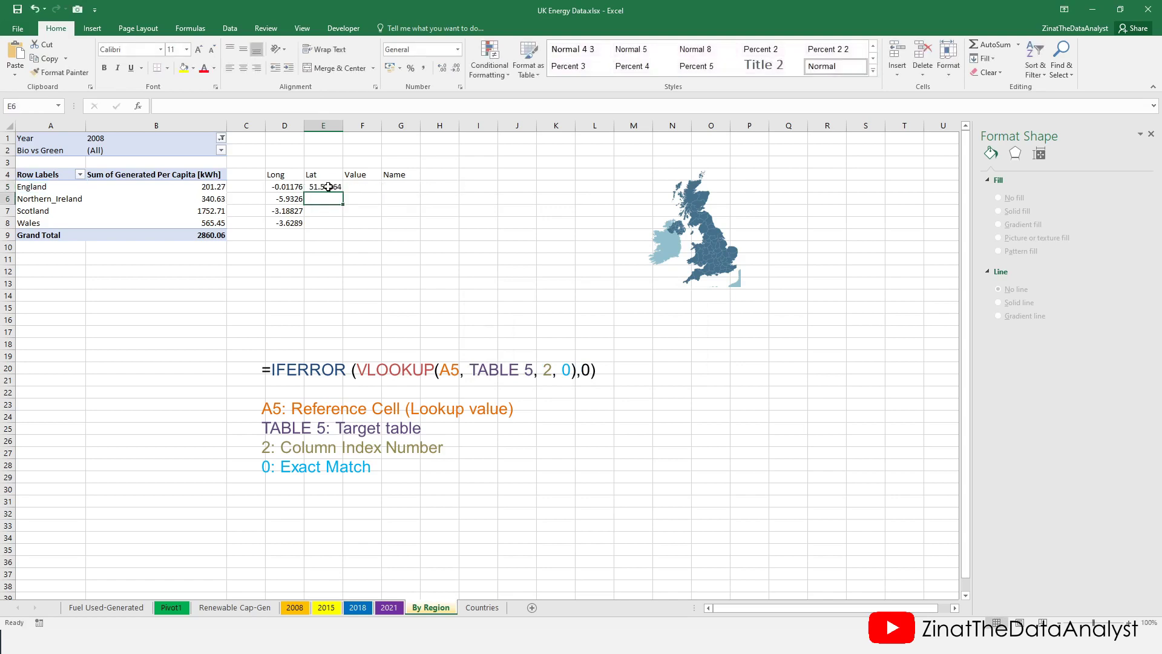
pyautogui.click(327, 188)
pyautogui.moveTo(343, 192); pyautogui.dragTo(343, 229)
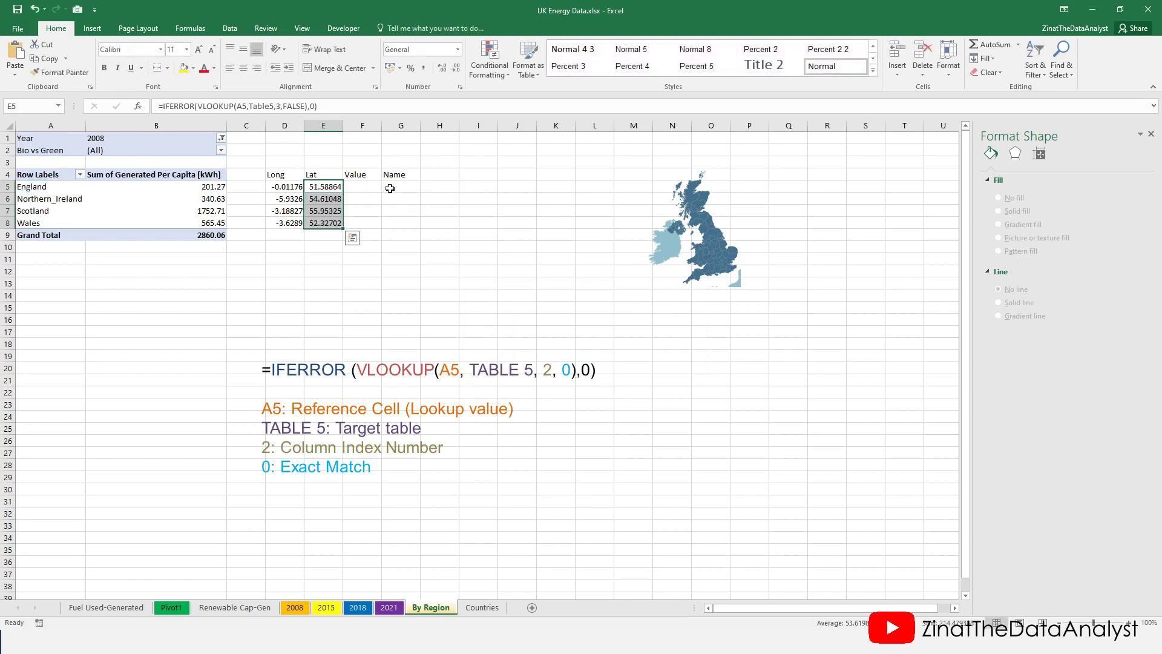
# Enter =B5 in cell F5 and fill the Value column down to F8.
pyautogui.click(356, 186)
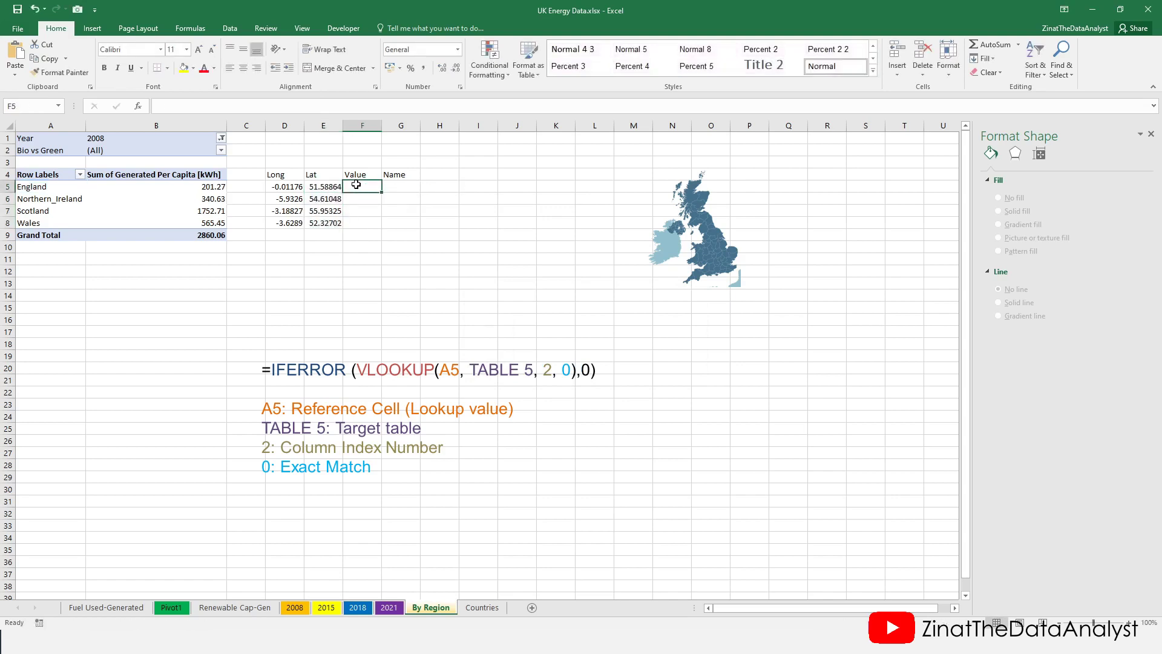
pyautogui.write('=')
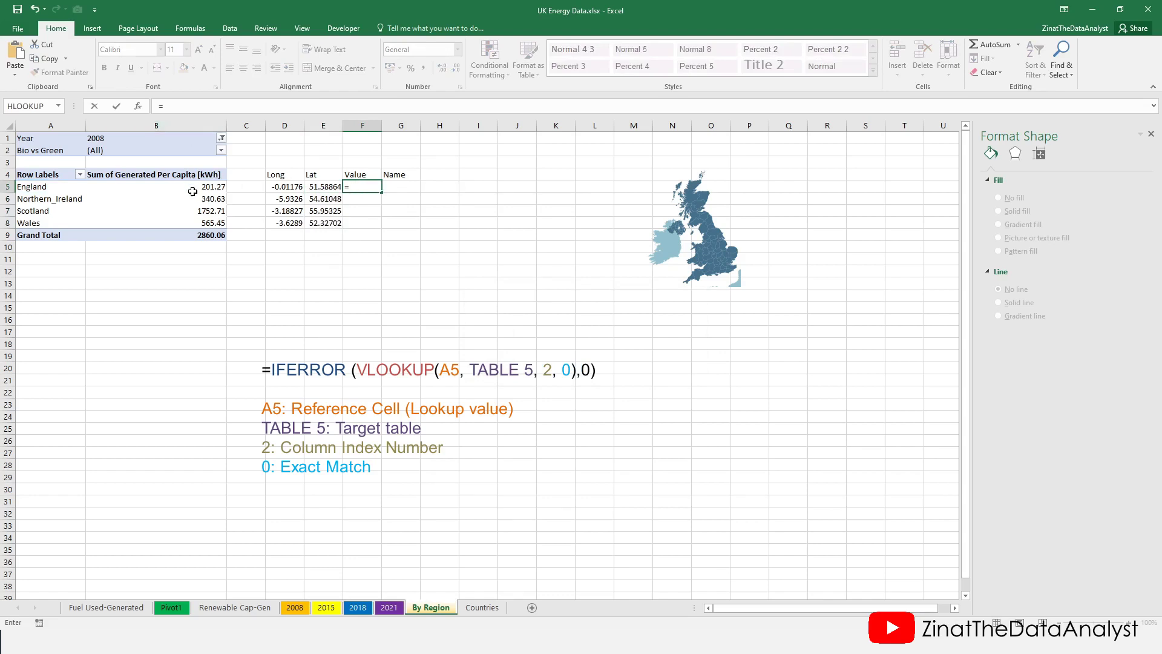
pyautogui.write('B5')
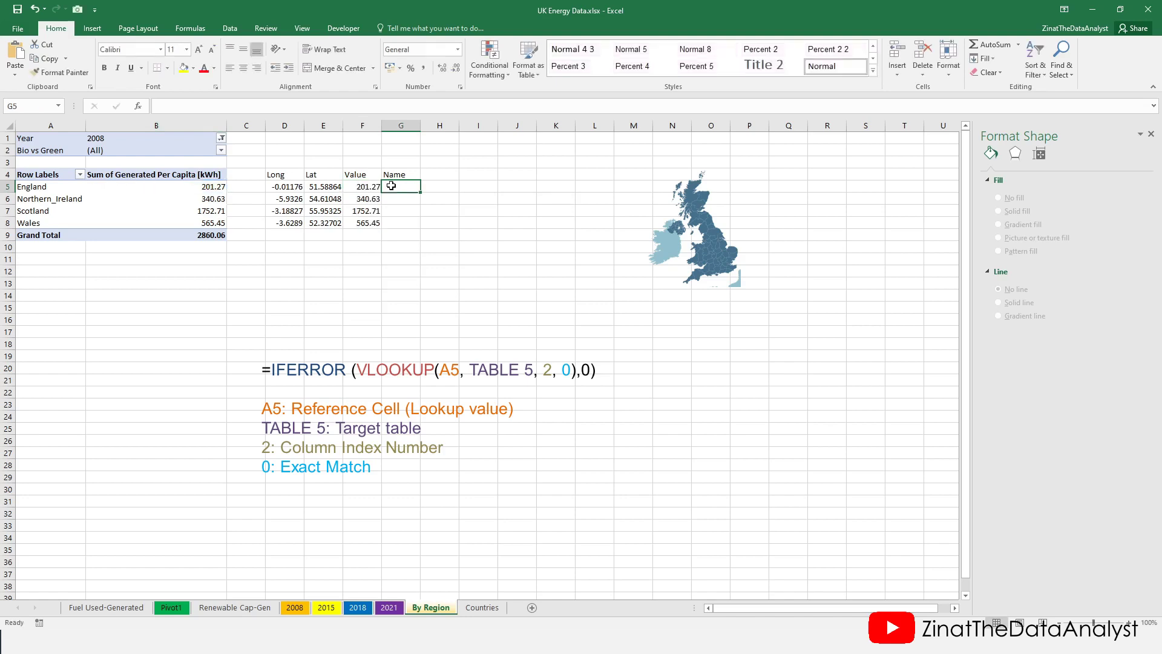
# Paste the lookup formula into G5 with column index 4, fill it down to G8 and autofit column G.
pyautogui.hotkey('ctrl', 'v')
pyautogui.moveTo(280, 107); pyautogui.dragTo(276, 106)
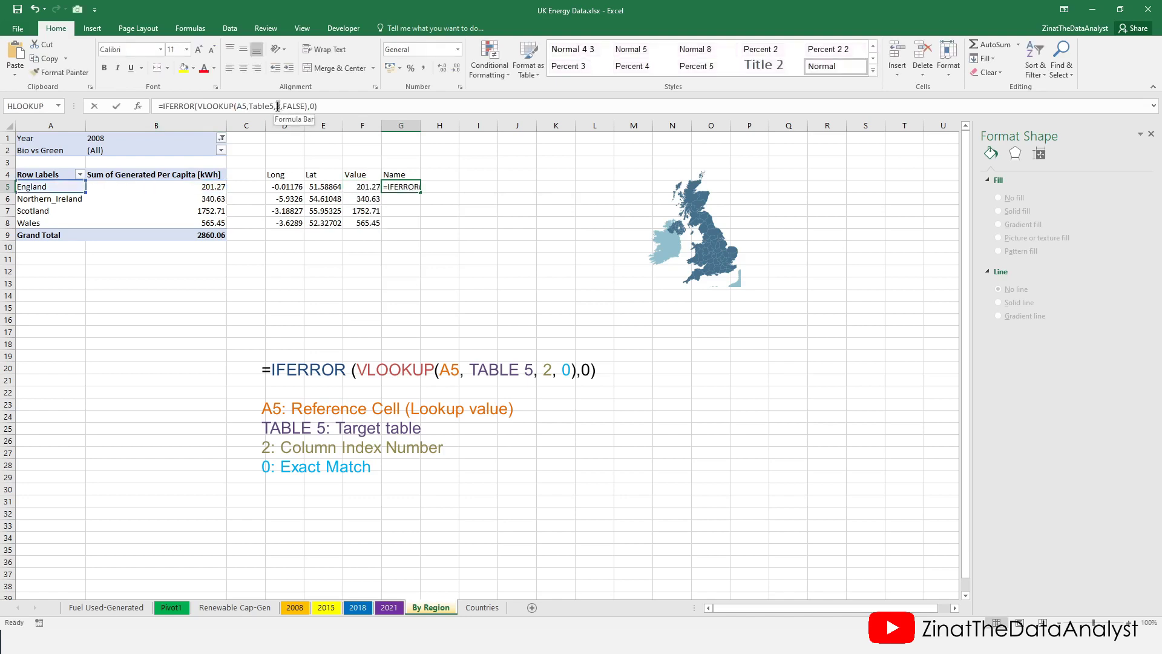
pyautogui.write('4')
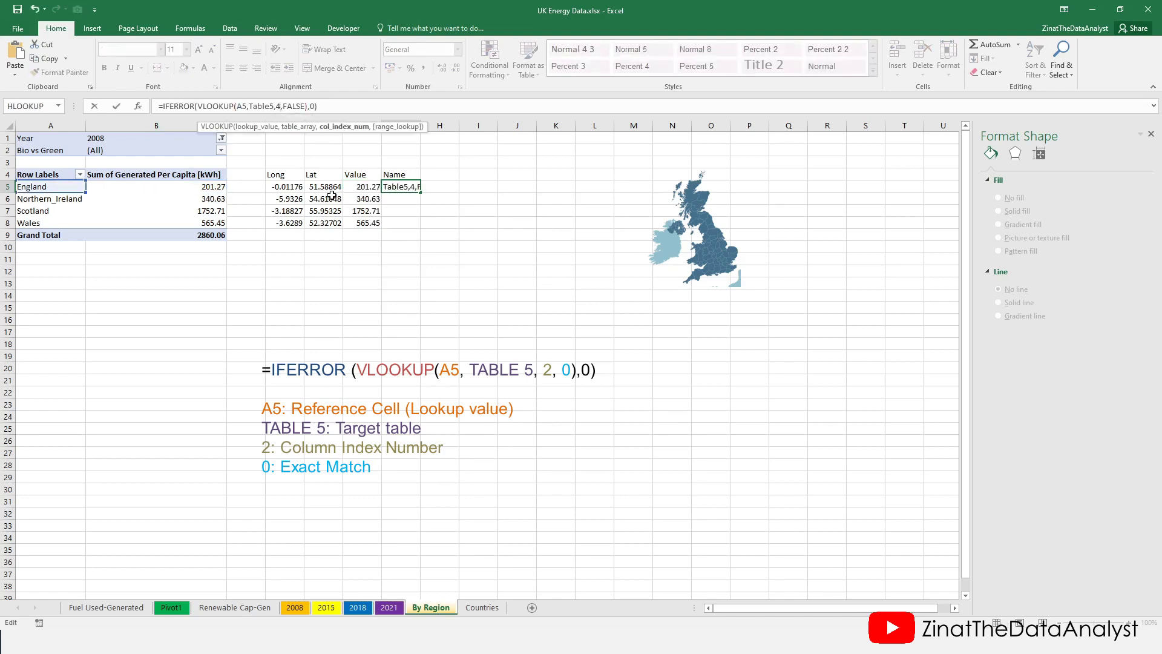
pyautogui.press('Return')
pyautogui.press('Up')
pyautogui.hotkey('shift', 'Down')
pyautogui.hotkey('shift', 'Down')
pyautogui.hotkey('shift', 'Down')
pyautogui.hotkey('ctrl', 'd')
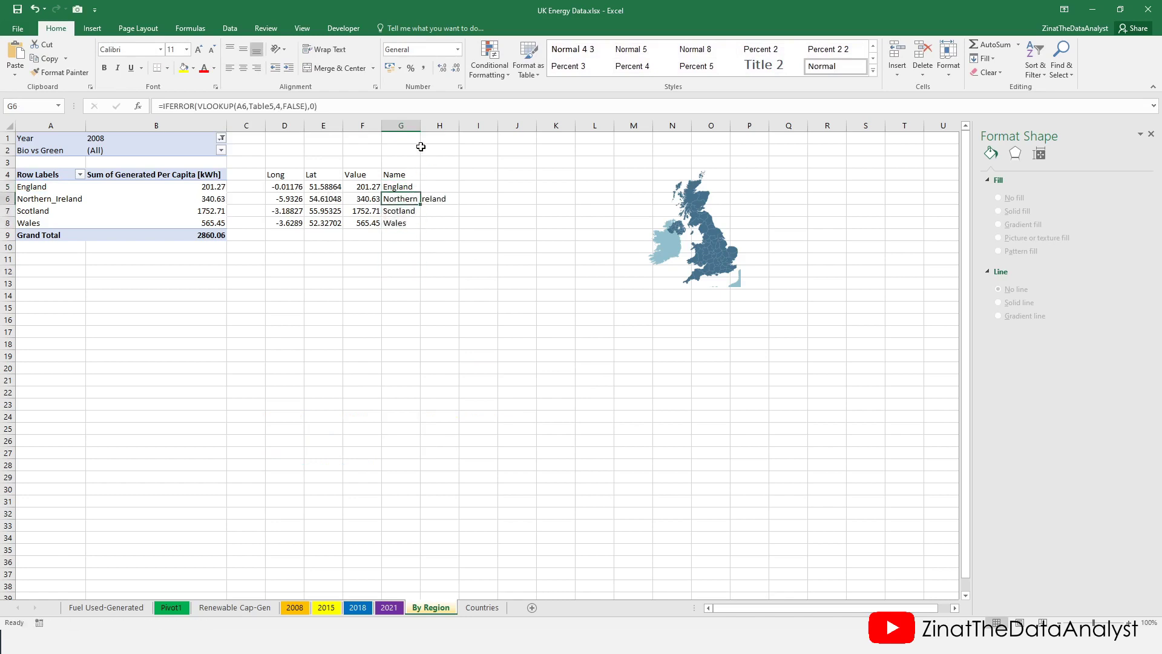
pyautogui.doubleClick(420, 126)
# Insert a blank Bubble chart on the By Region sheet from an empty cell below the lookup table.
pyautogui.click(285, 271)
pyautogui.hotkey('alt', 'n')
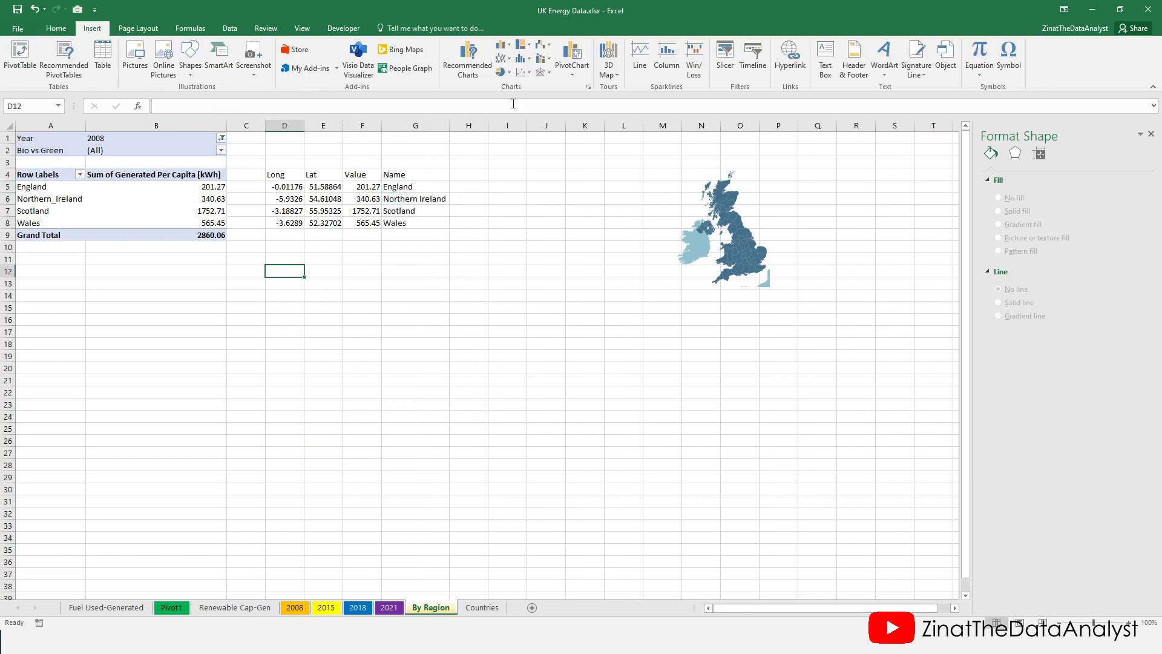
pyautogui.click(530, 73)
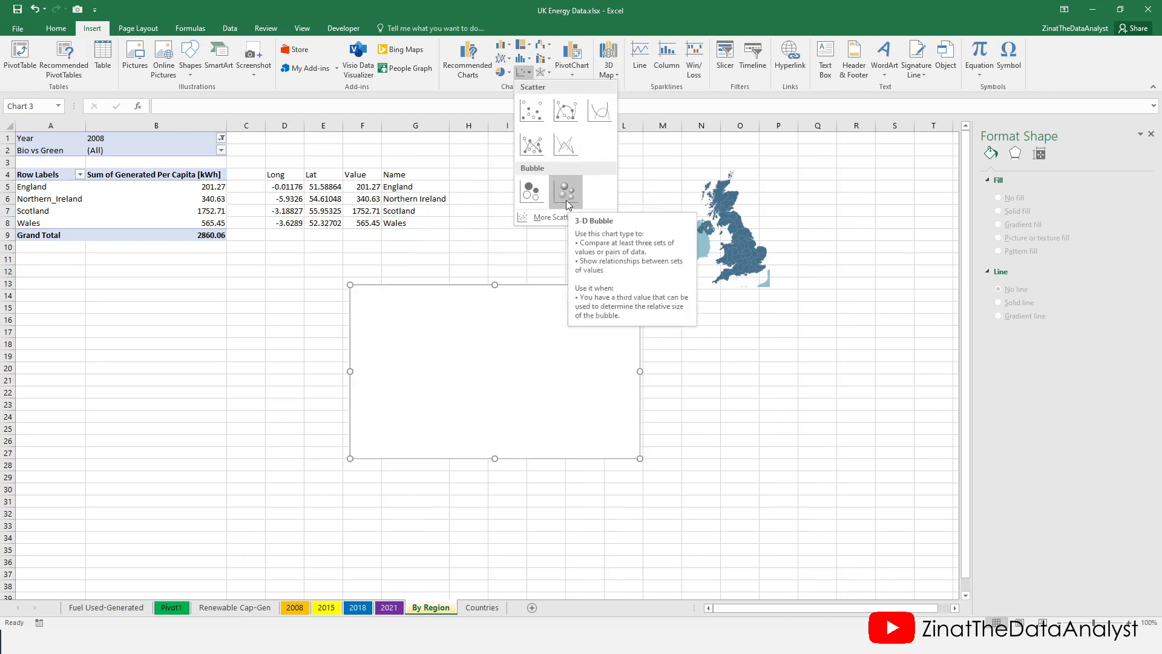
pyautogui.click(535, 204)
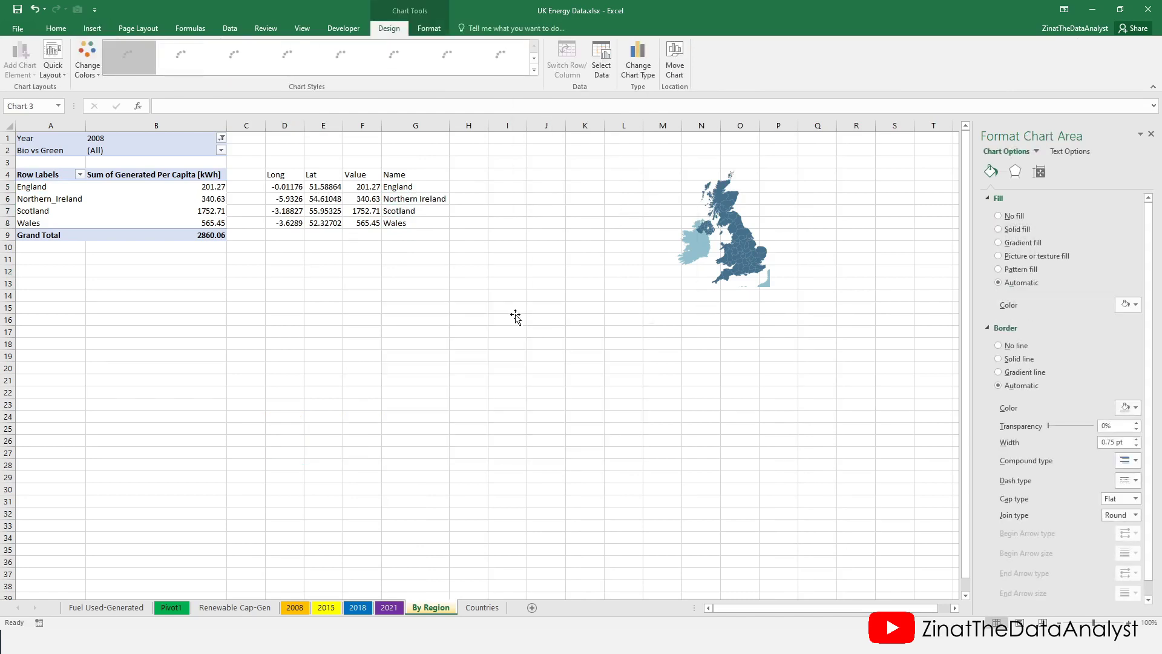
# Add a series to the bubble chart with G5:G8 as its name and D5:D8 as its X values.
pyautogui.rightClick(405, 330)
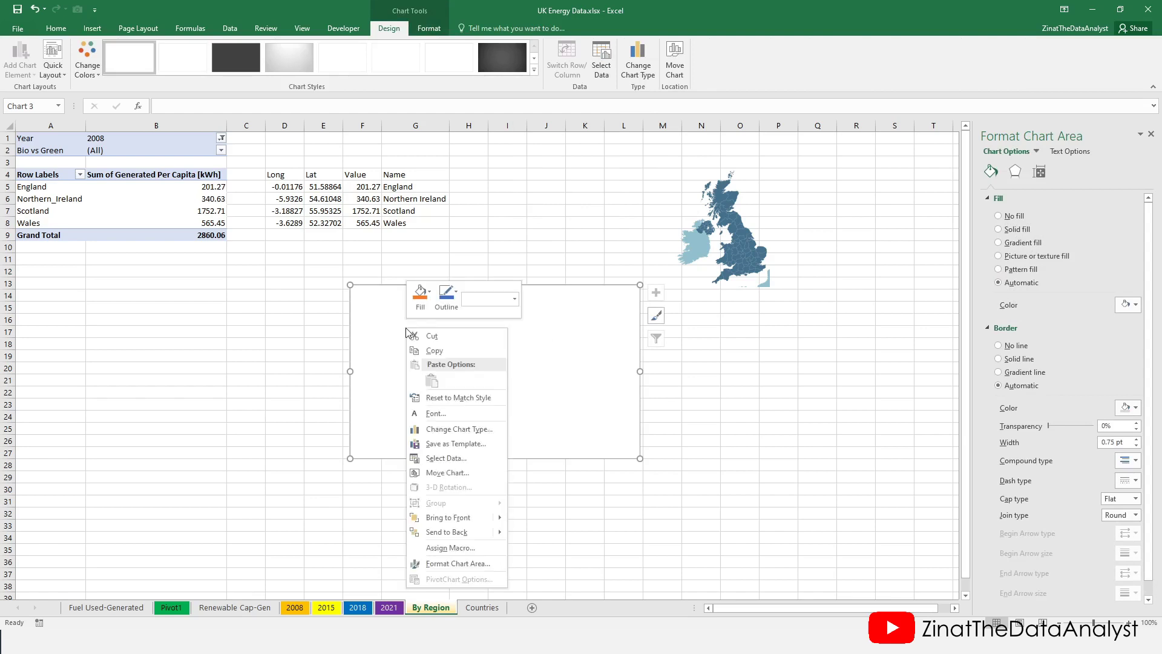
pyautogui.click(448, 459)
pyautogui.click(325, 377)
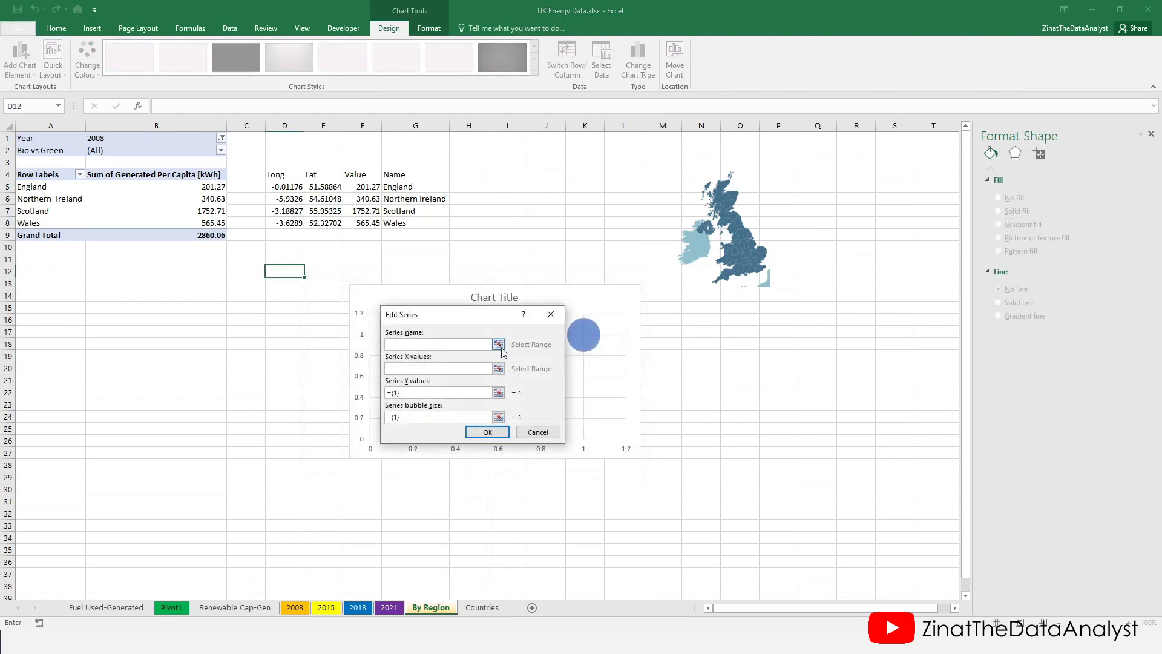
pyautogui.click(498, 344)
pyautogui.moveTo(392, 186); pyautogui.dragTo(418, 223)
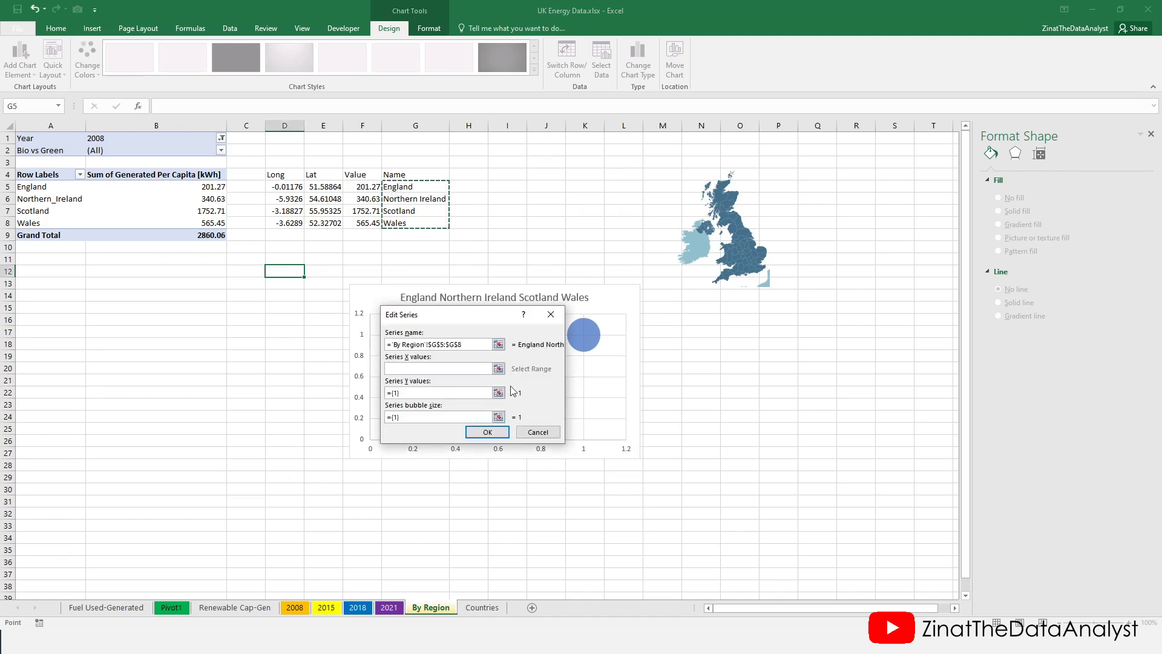
pyautogui.click(498, 369)
pyautogui.moveTo(284, 187); pyautogui.dragTo(286, 222)
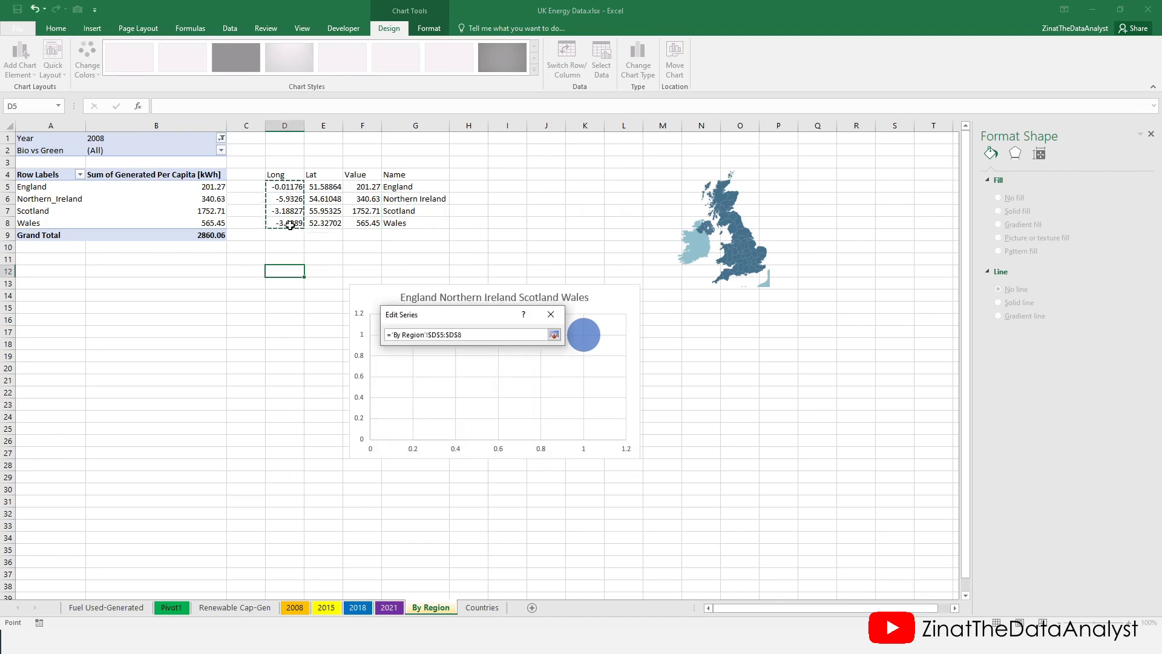
# Use E5:E8 as the series' Y values and F5:F8 as its bubble size, and accept the chart data.
pyautogui.click(498, 392)
pyautogui.moveTo(324, 187); pyautogui.dragTo(327, 224)
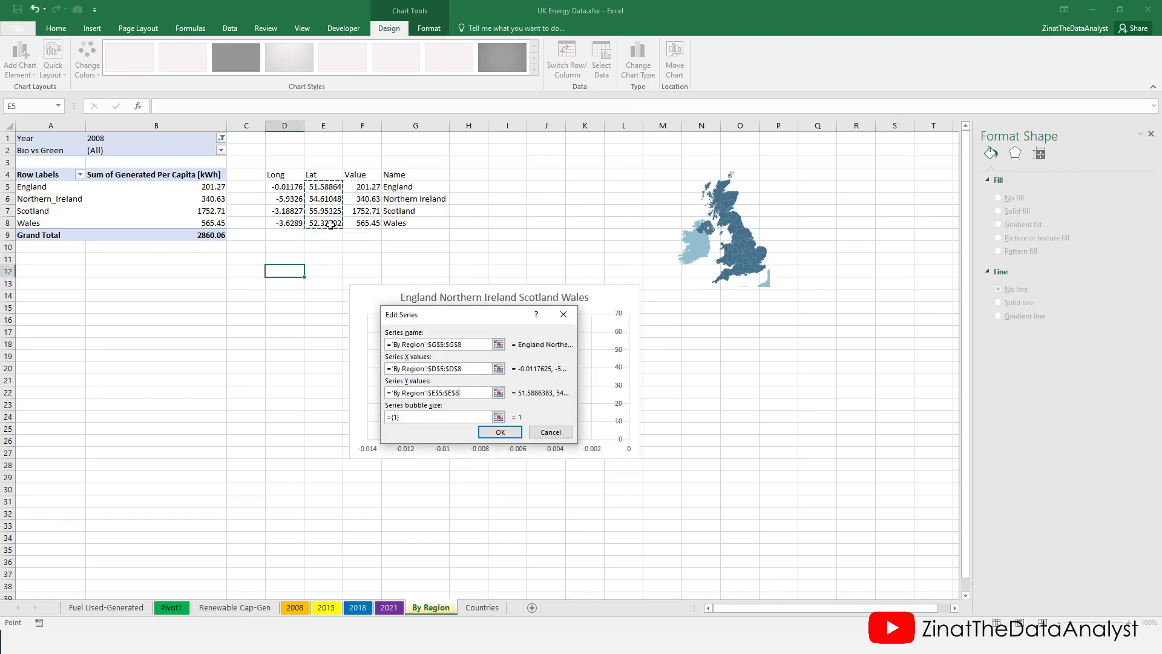
pyautogui.click(498, 417)
pyautogui.moveTo(370, 187); pyautogui.dragTo(370, 223)
pyautogui.click(502, 431)
pyautogui.click(569, 460)
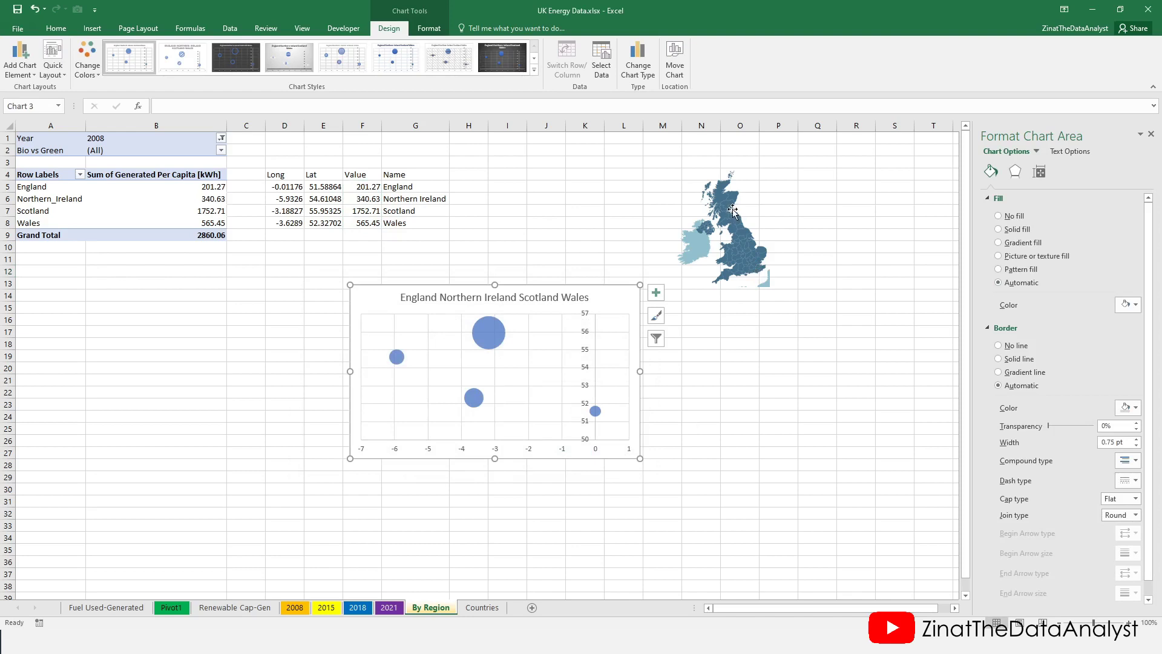
# Delete the bubble chart's title and stretch the chart taller, down to about row 32.
pyautogui.click(730, 260)
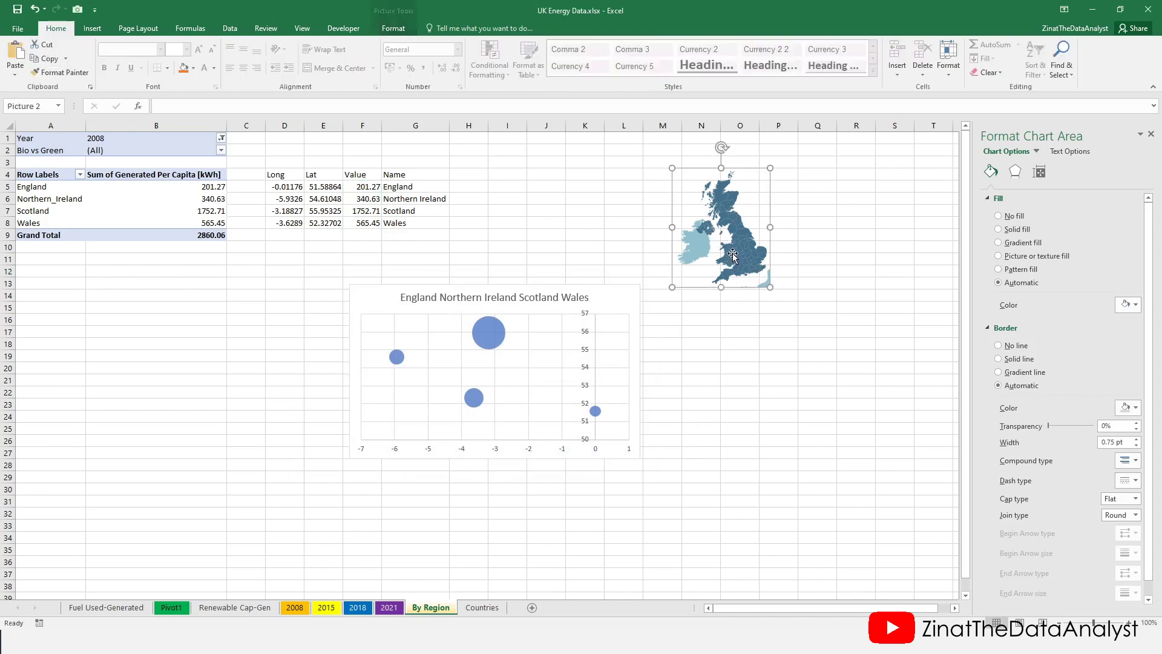
pyautogui.click(561, 340)
pyautogui.click(504, 292)
pyautogui.press('Delete')
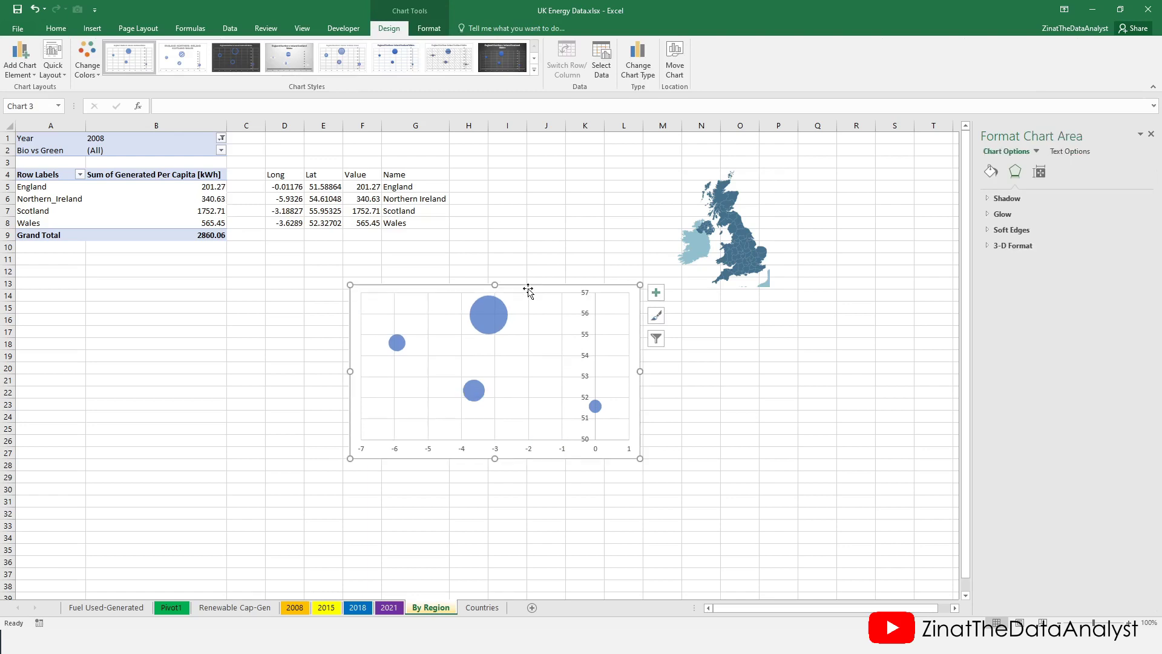
pyautogui.moveTo(494, 458); pyautogui.dragTo(494, 514)
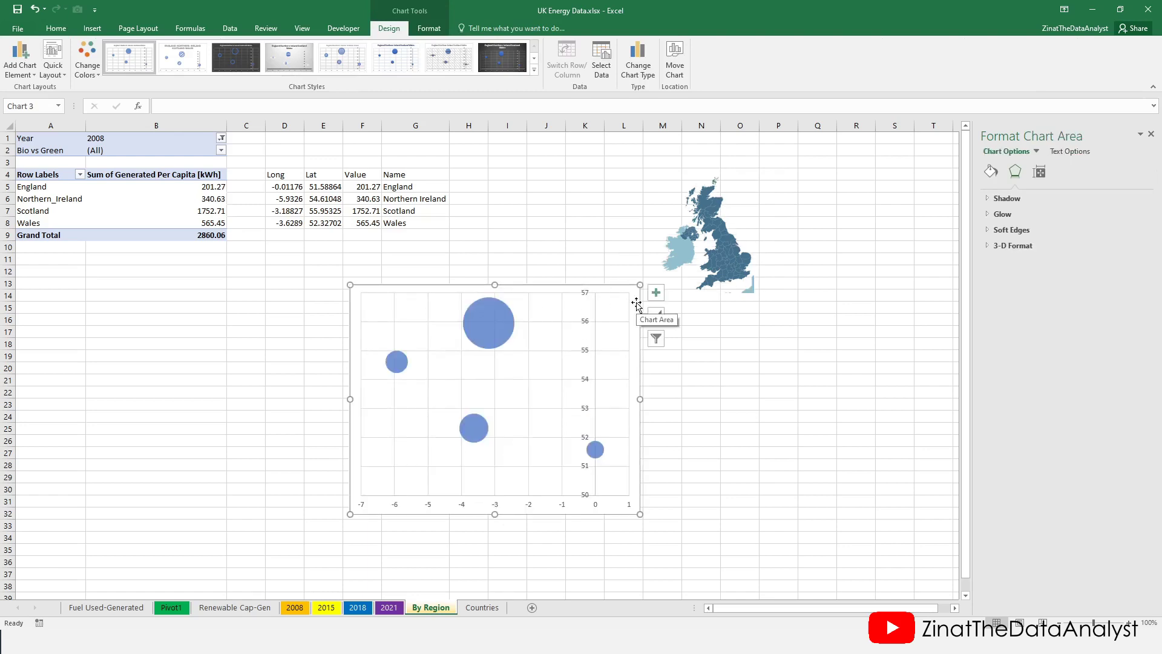
# Fill the chart area with the picture UKMap2.png from the Resources folder.
pyautogui.click(991, 173)
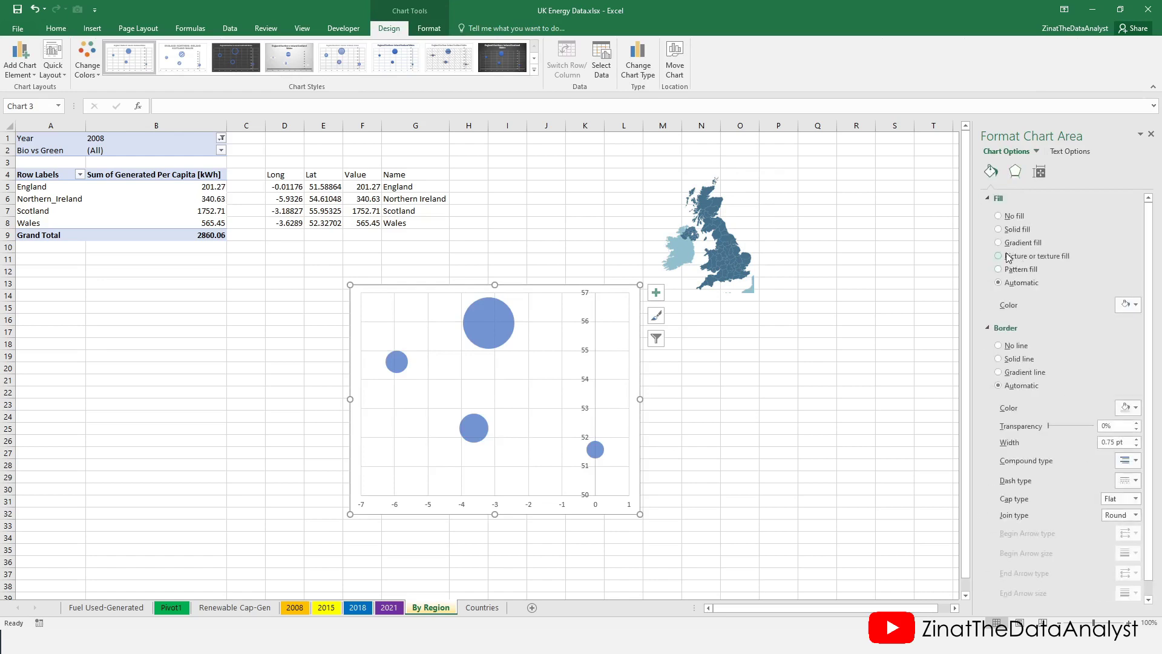
pyautogui.click(1009, 259)
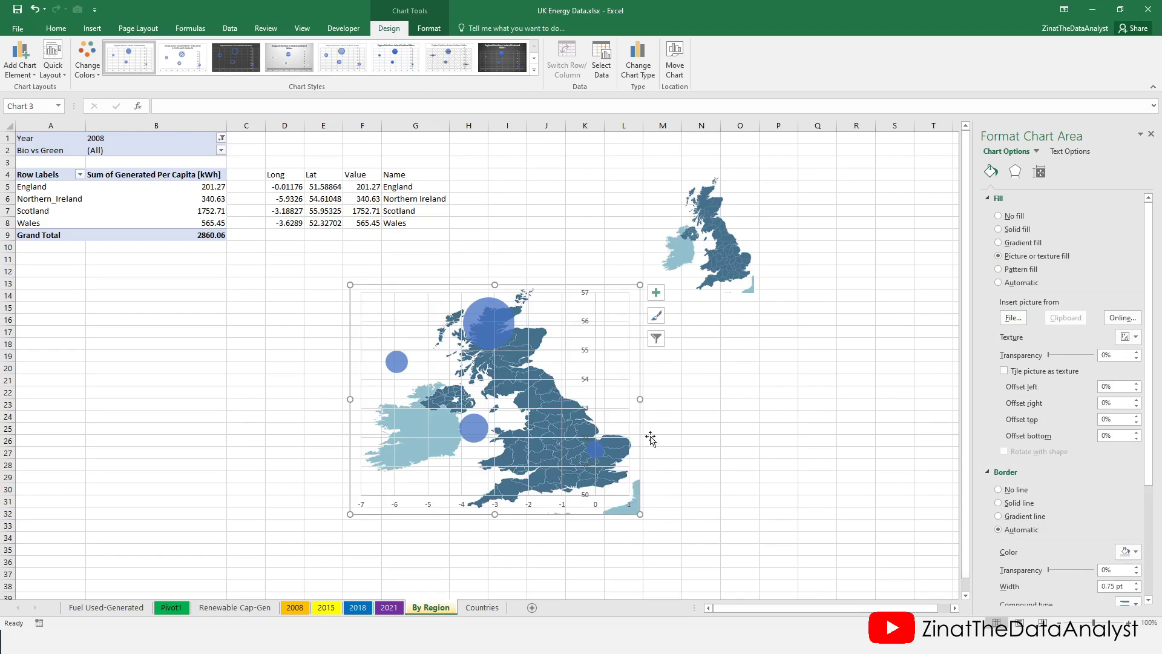
pyautogui.click(1013, 318)
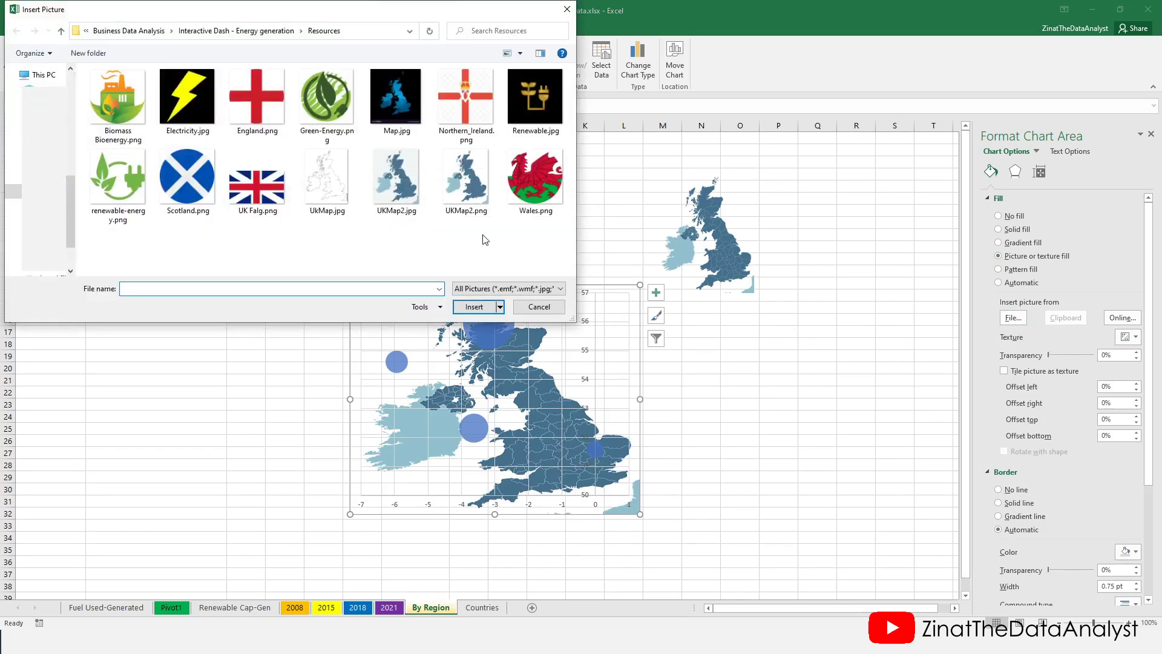
pyautogui.click(472, 195)
pyautogui.click(474, 307)
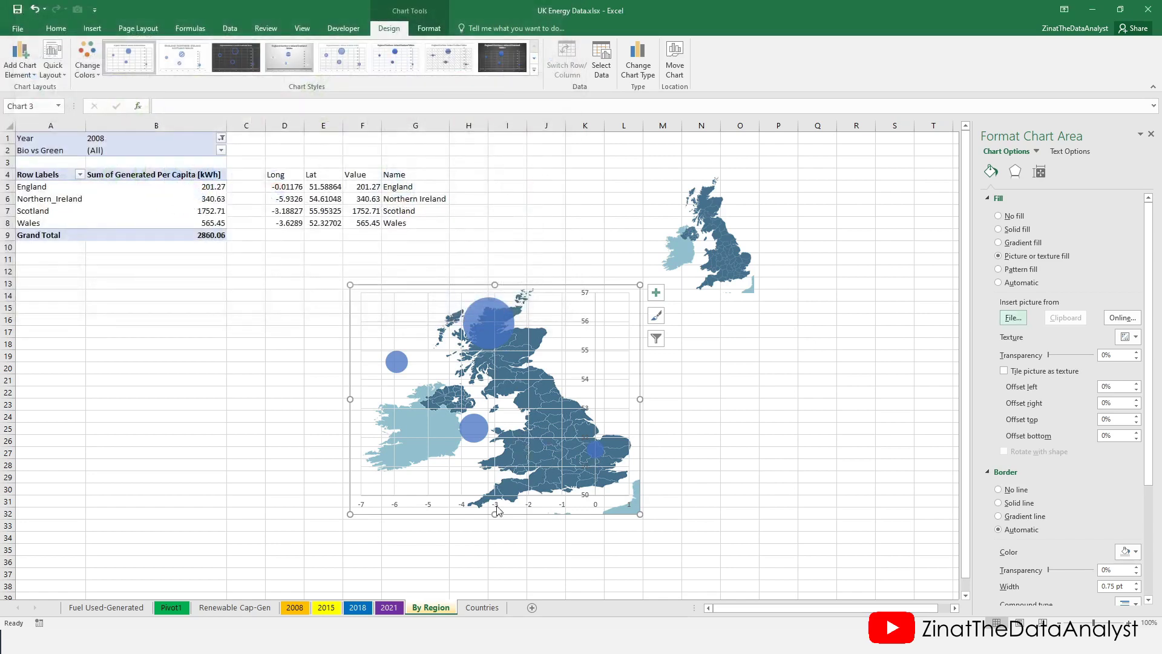
# Resize the bubble chart to 14 cm high and 14 cm wide.
pyautogui.moveTo(495, 514); pyautogui.dragTo(495, 577)
pyautogui.click(429, 28)
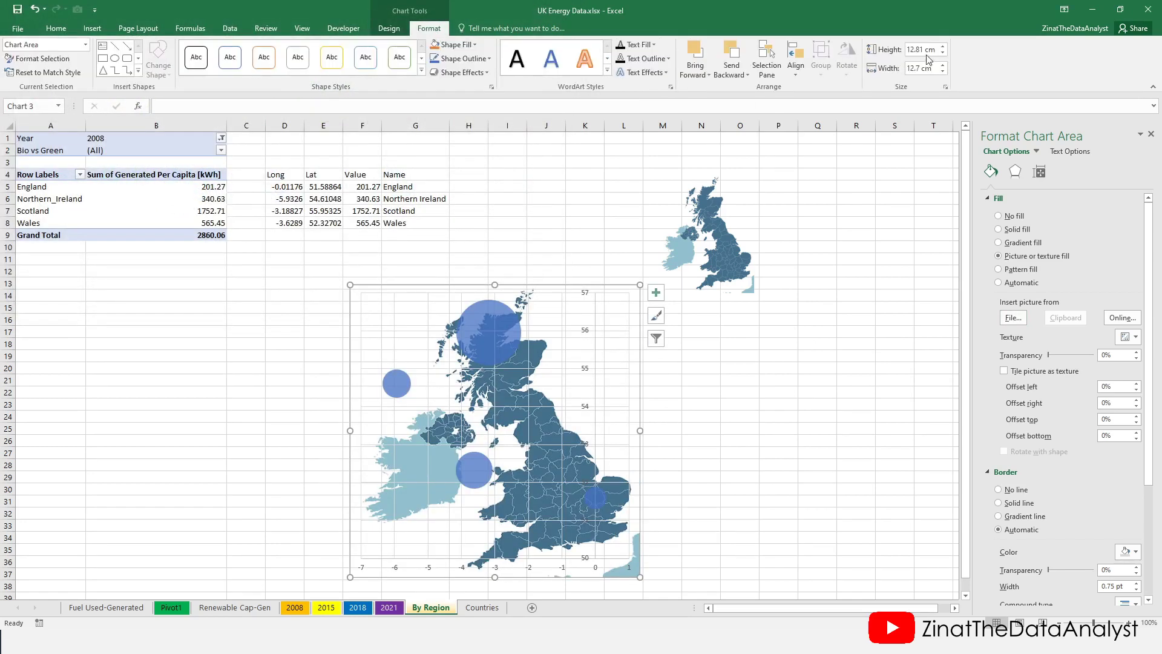
pyautogui.moveTo(925, 49); pyautogui.dragTo(883, 49)
pyautogui.write('14')
pyautogui.press('Tab')
pyautogui.write('1')
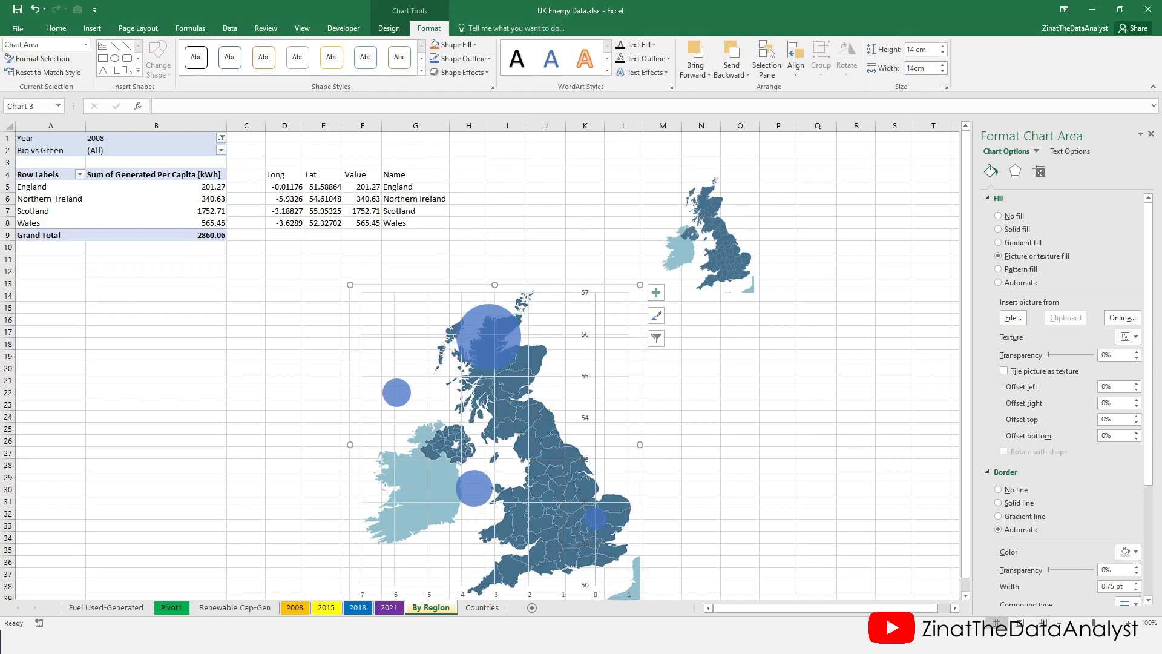
pyautogui.press('Return')
# Move the chart up to just below the lookup table and the loose UK map picture to columns P to R.
pyautogui.moveTo(622, 284); pyautogui.dragTo(610, 228)
pyautogui.moveTo(698, 244); pyautogui.dragTo(800, 201)
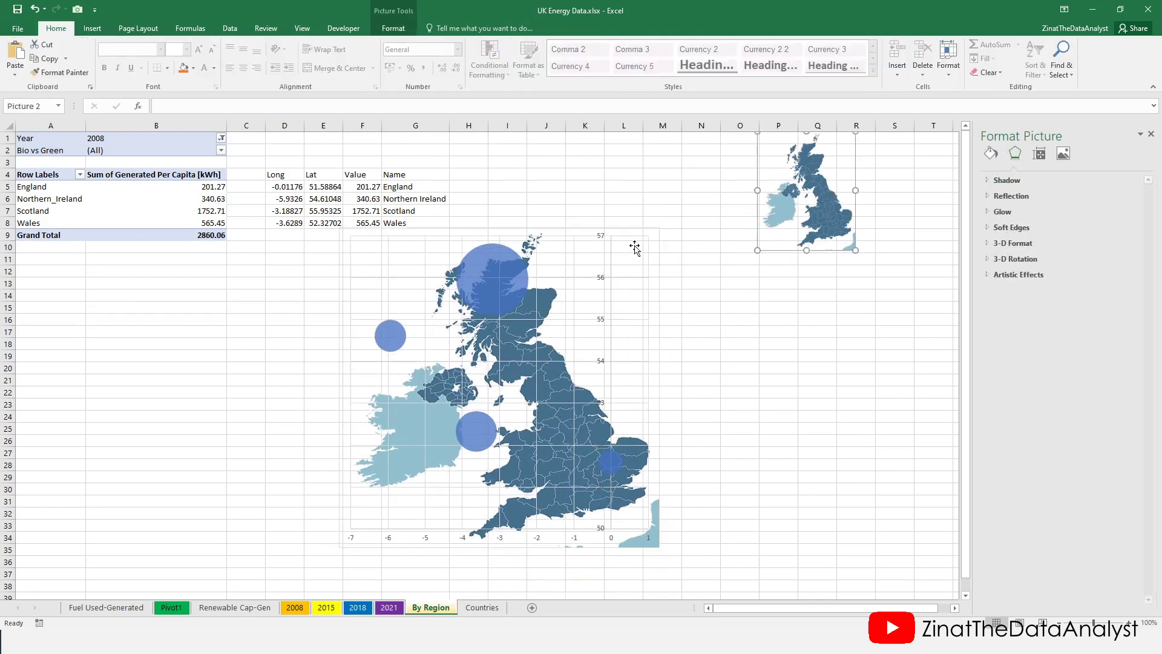
pyautogui.click(634, 248)
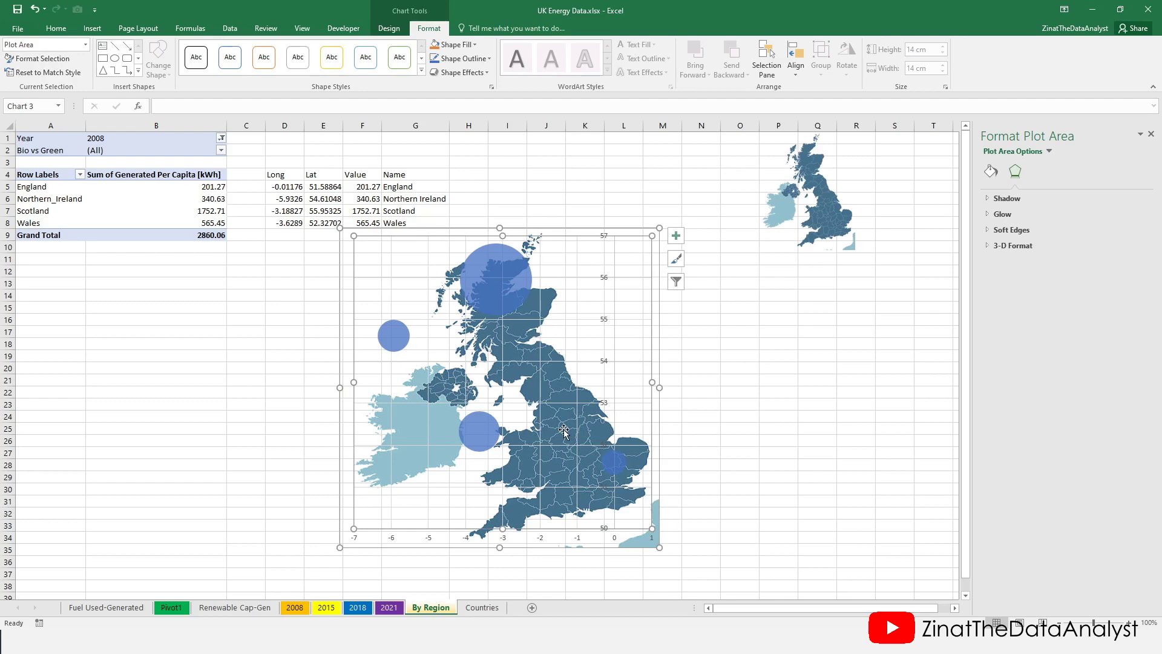
# Set the bubble chart's vertical axis bounds to a minimum of 49 and a maximum of 59.
pyautogui.rightClick(603, 321)
pyautogui.click(636, 451)
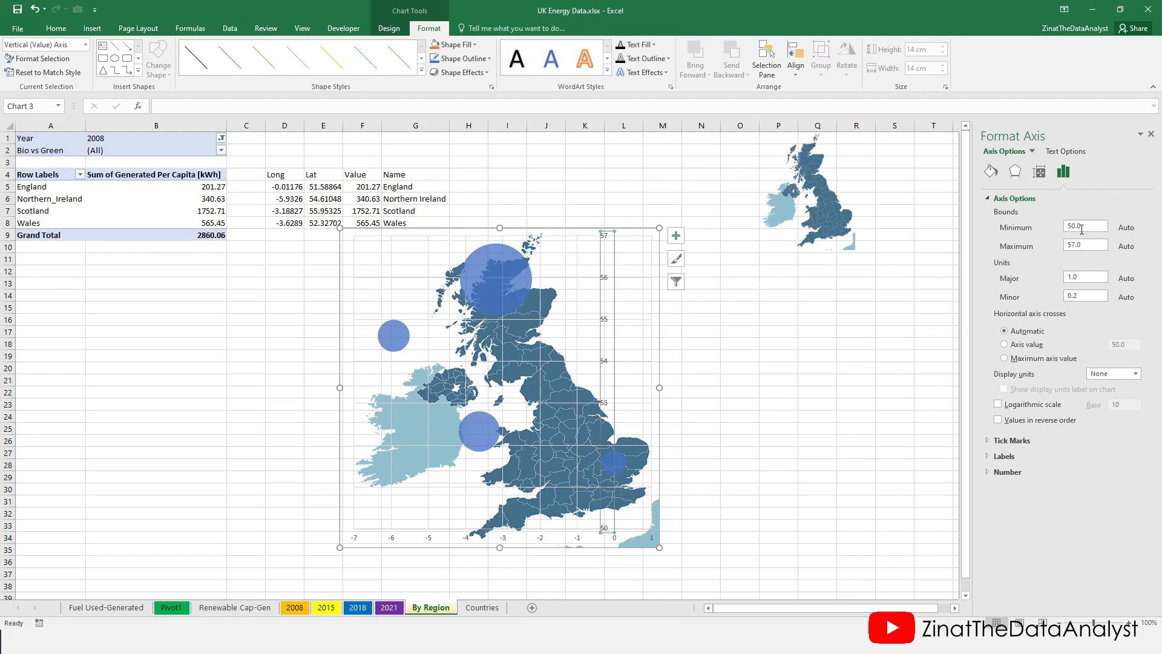
pyautogui.doubleClick(1081, 229)
pyautogui.write('49.5')
pyautogui.press('Tab')
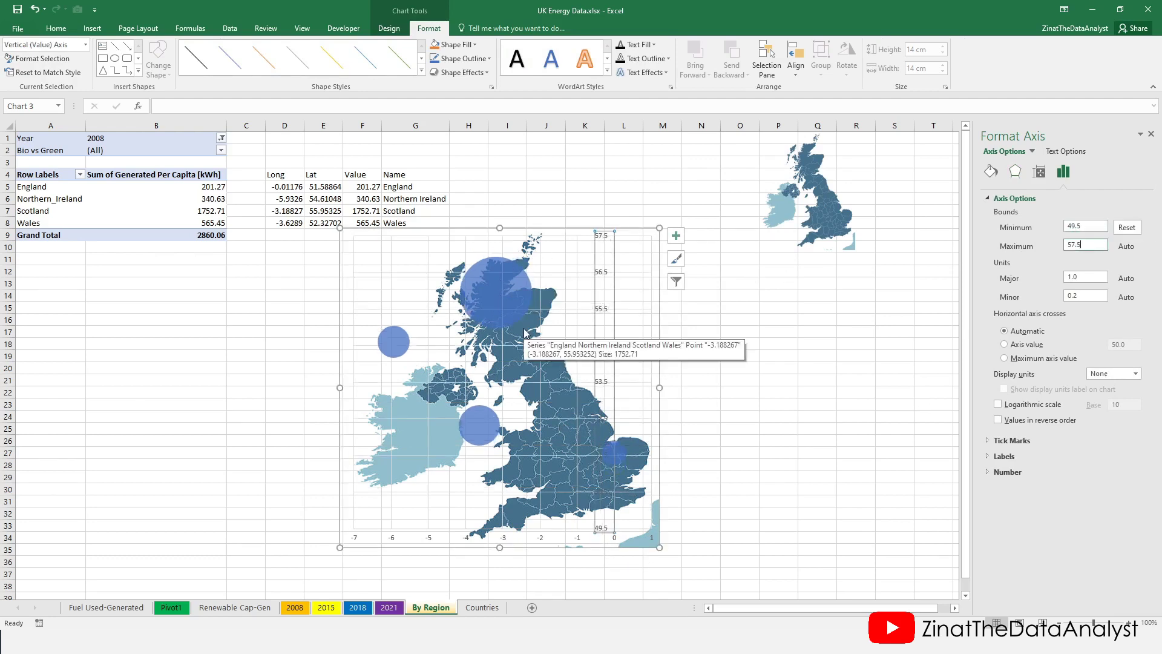
pyautogui.write('59')
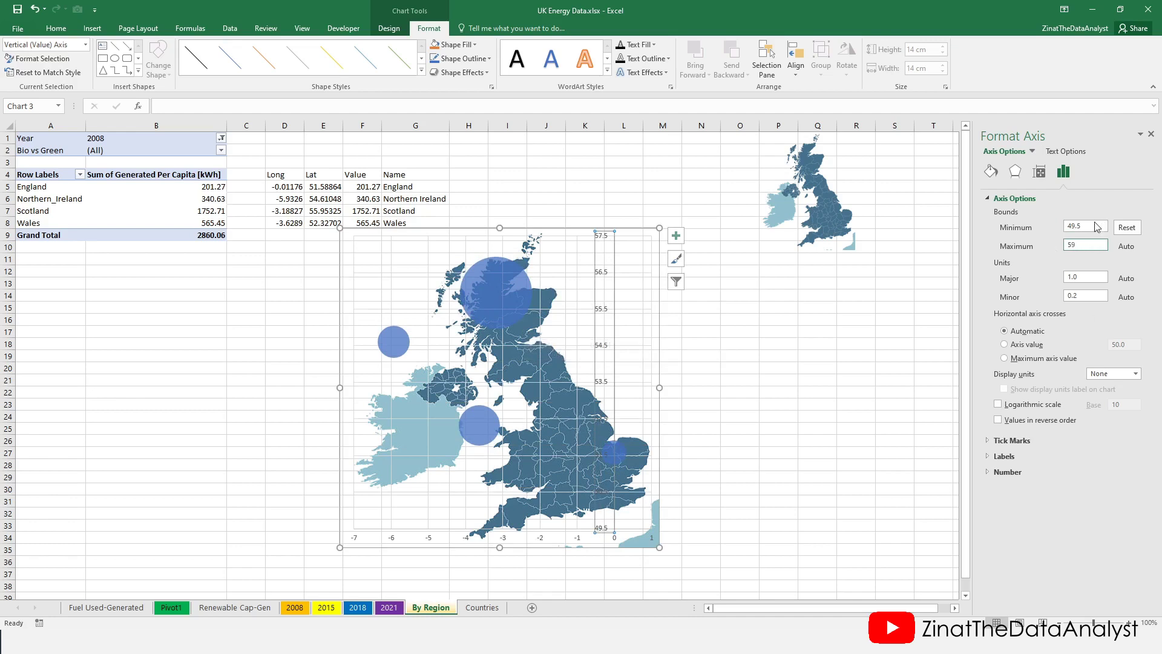
pyautogui.press('Tab')
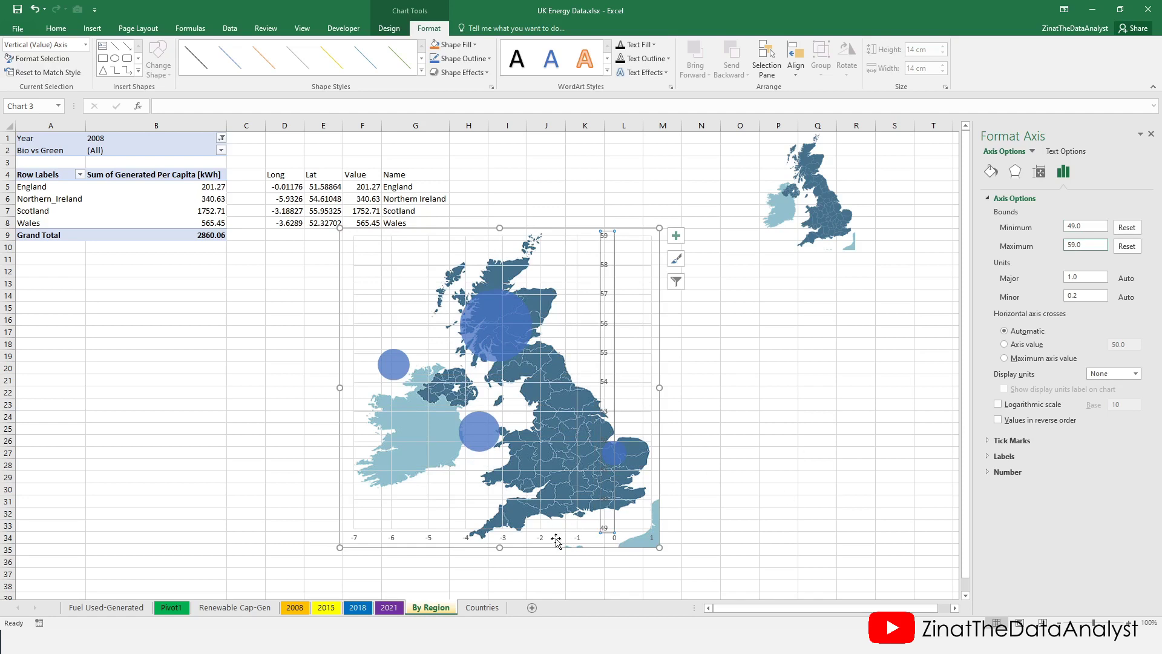
# Set the chart's horizontal axis bounds to a minimum of -9 and a maximum of 1.5, trying a maximum of 2 first.
pyautogui.click(504, 538)
pyautogui.moveTo(1087, 226); pyautogui.dragTo(1064, 230)
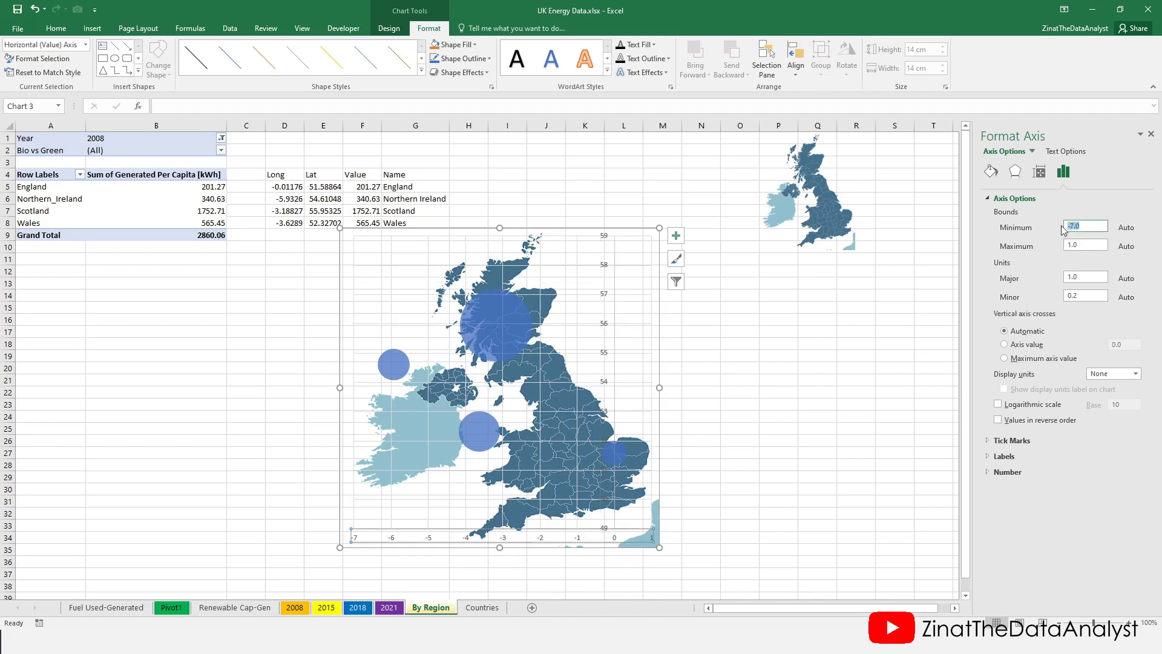
pyautogui.write('-9')
pyautogui.click(1087, 244)
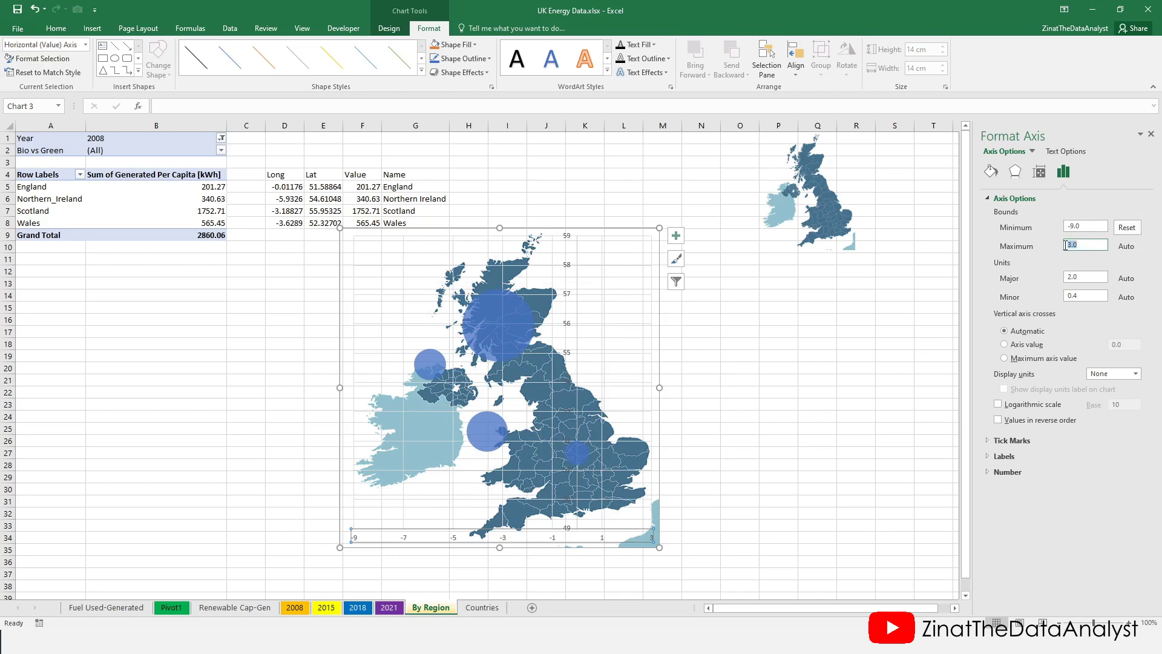
pyautogui.press('BackSpace')
pyautogui.press('BackSpace')
pyautogui.press('BackSpace')
pyautogui.write('2')
pyautogui.press('Return')
pyautogui.moveTo(1083, 245); pyautogui.dragTo(1058, 249)
pyautogui.write('1.5')
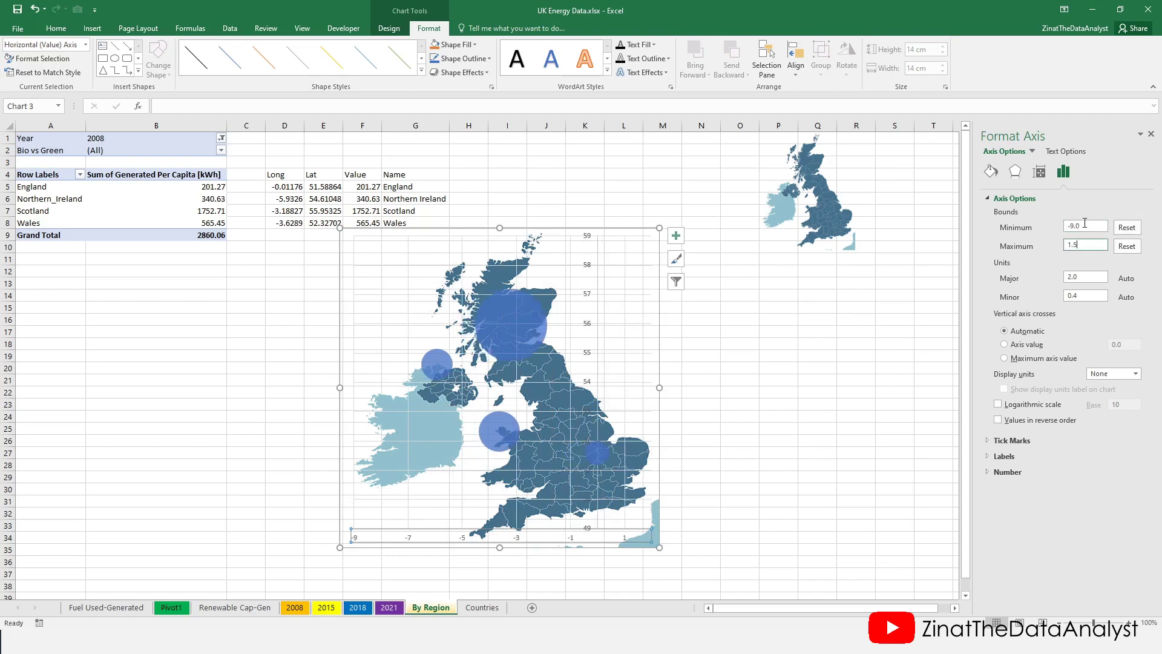
pyautogui.press('Return')
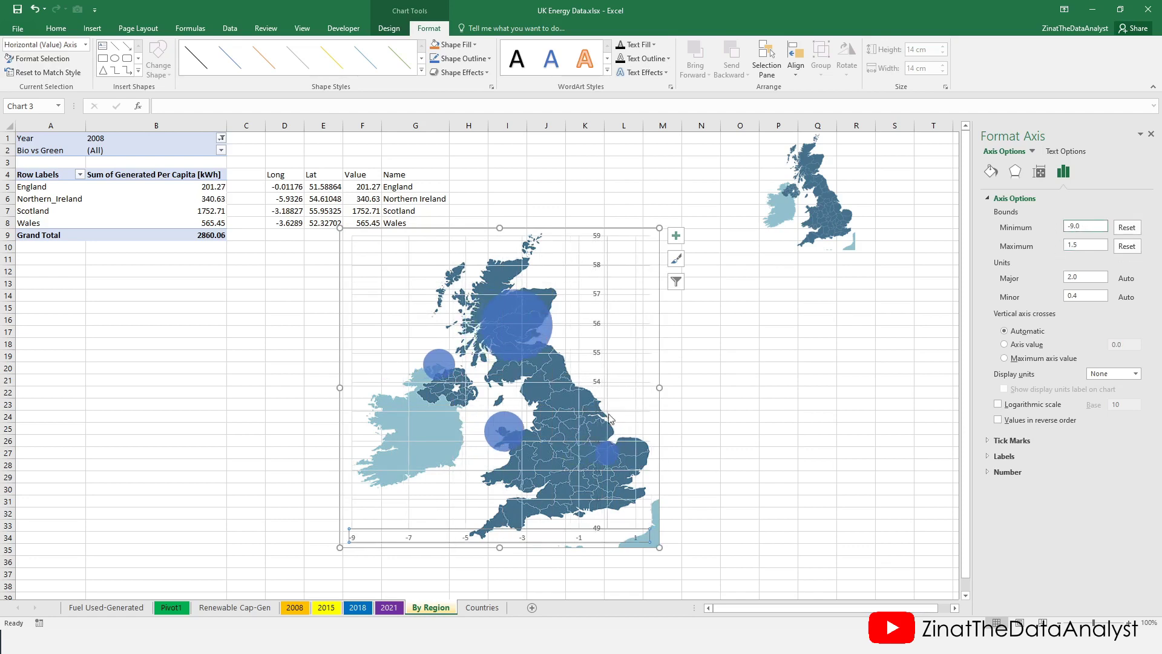
# Adjust the vertical axis minimum bound, trying 48.5 and settling on 50.
pyautogui.click(592, 353)
pyautogui.doubleClick(1083, 227)
pyautogui.write('48.5')
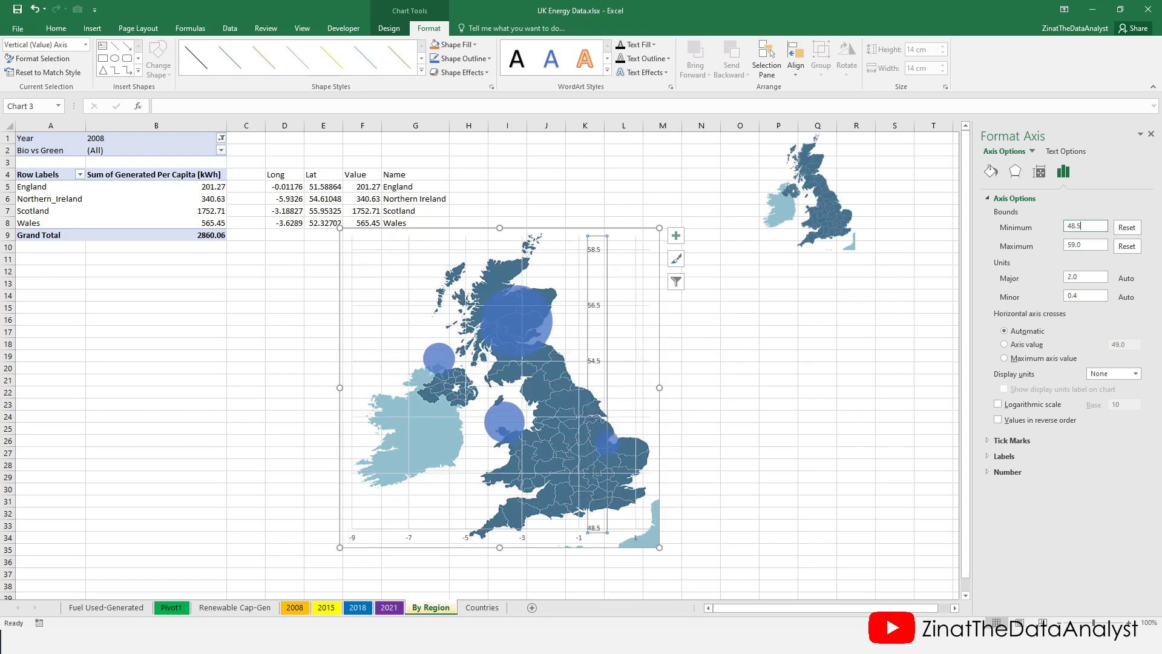
pyautogui.doubleClick(1087, 224)
pyautogui.write('50')
pyautogui.press('Return')
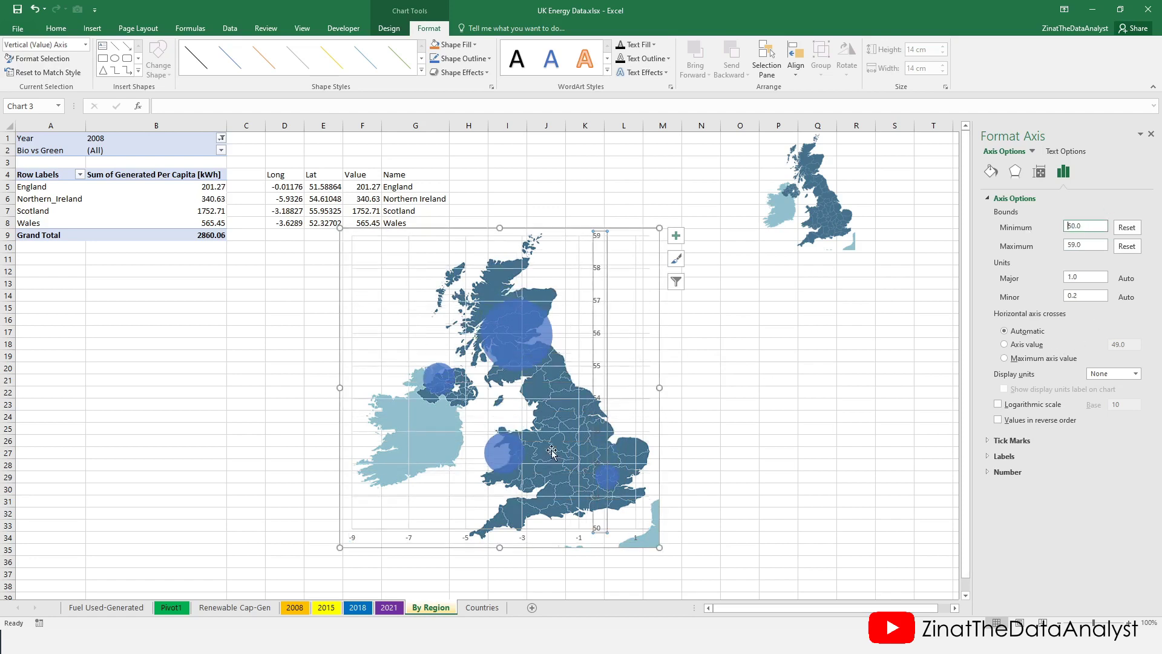
# Set the horizontal axis maximum bound to 1.
pyautogui.click(524, 539)
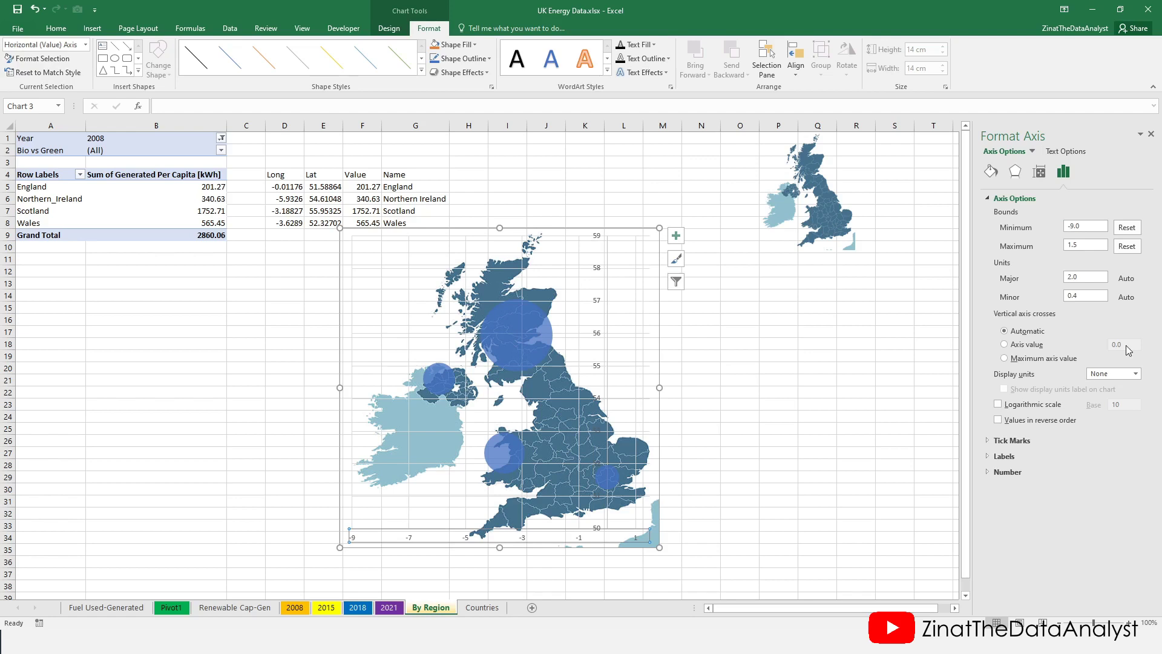
pyautogui.doubleClick(1085, 244)
pyautogui.write('1')
pyautogui.press('Return')
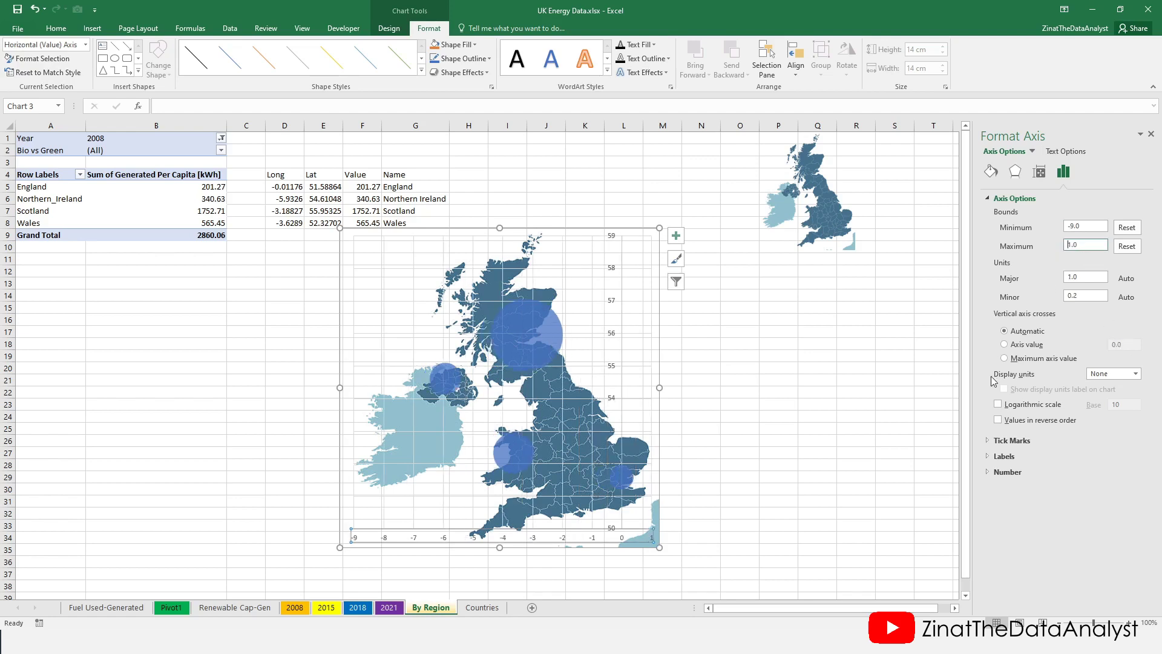
# Delete the bubble chart's horizontal and vertical major gridlines.
pyautogui.click(585, 398)
pyautogui.press('XF86Calculator')
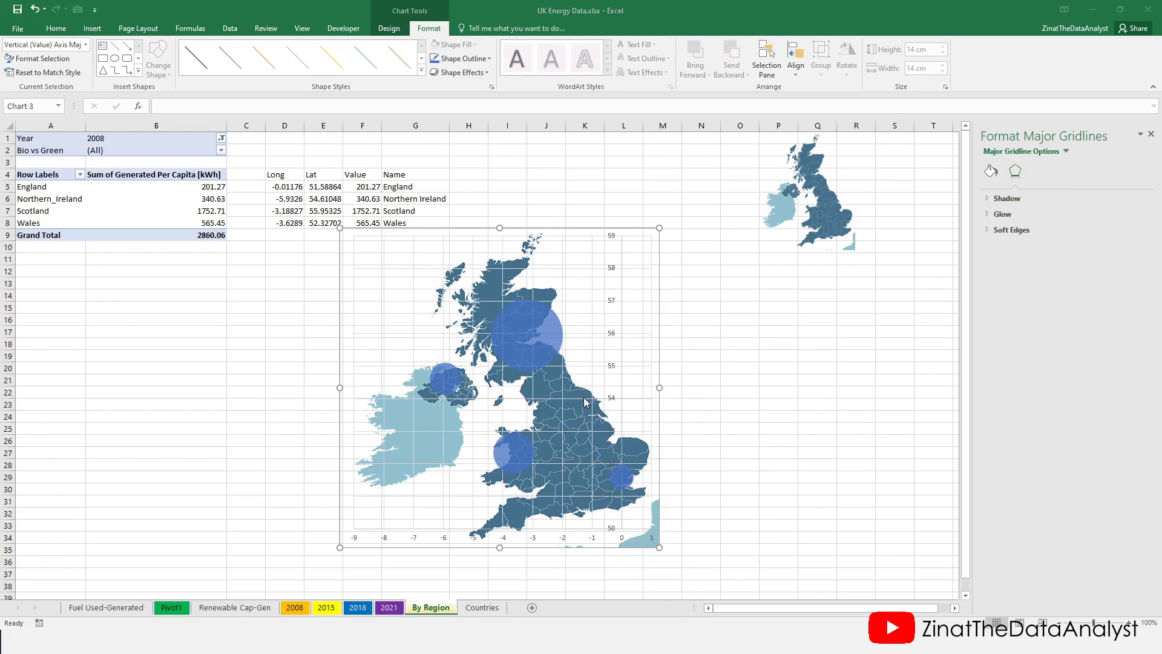
pyautogui.click(1021, 301)
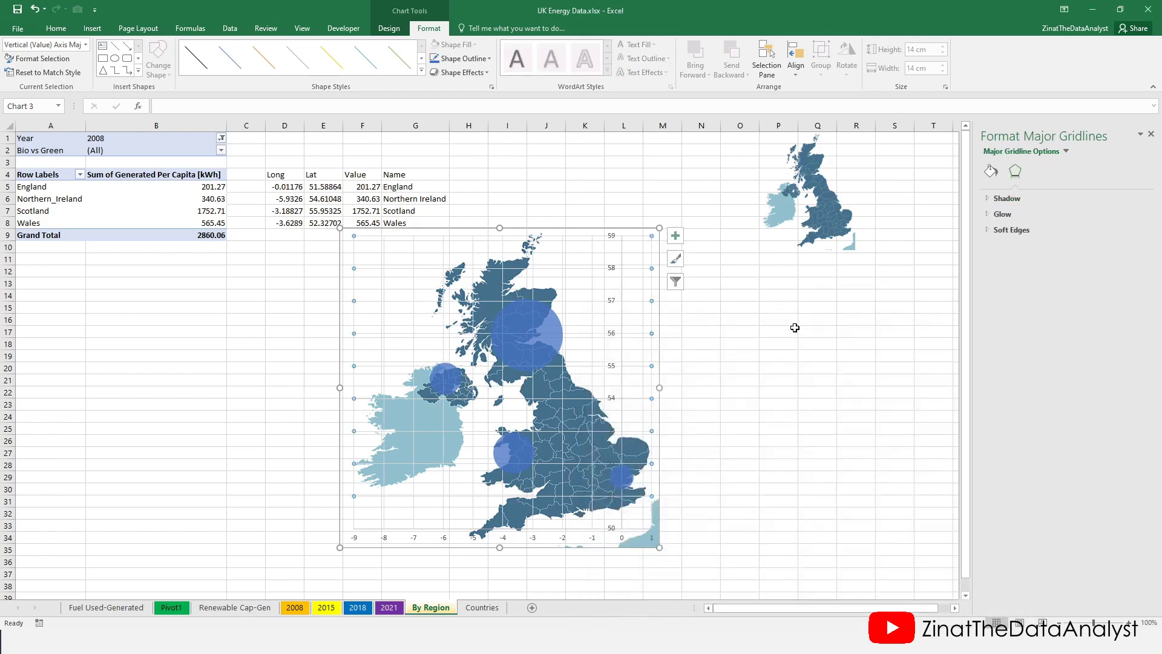
pyautogui.click(592, 396)
pyautogui.press('Delete')
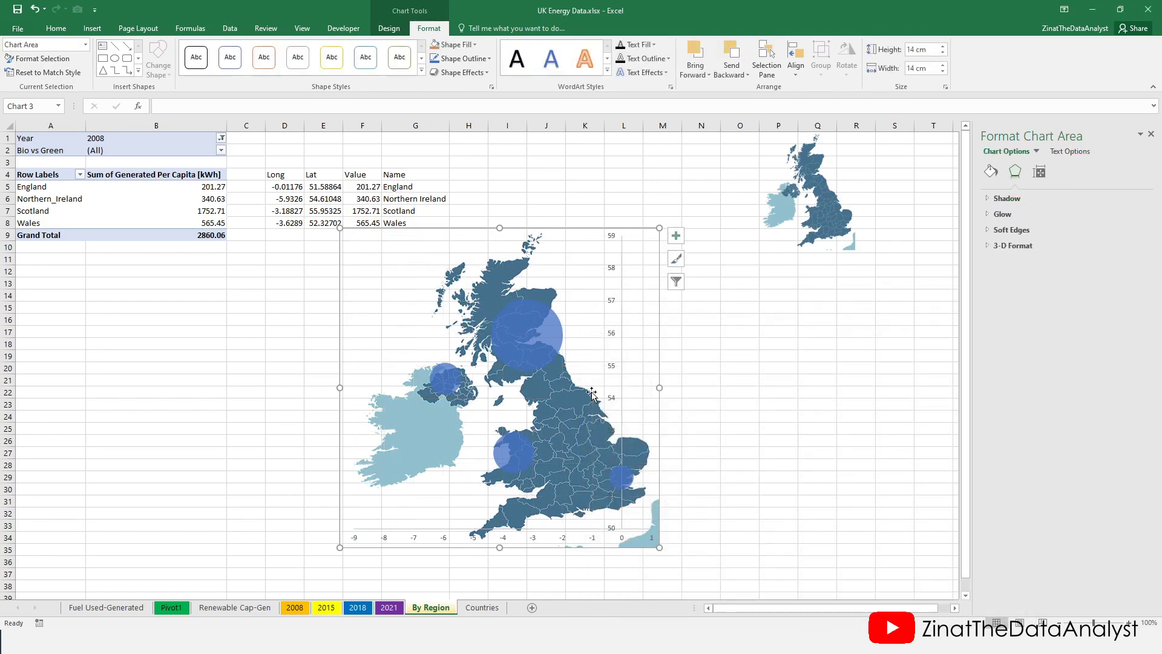
# Hide both axes of the bubble chart so only the map and bubbles remain.
pyautogui.click(620, 338)
pyautogui.click(389, 29)
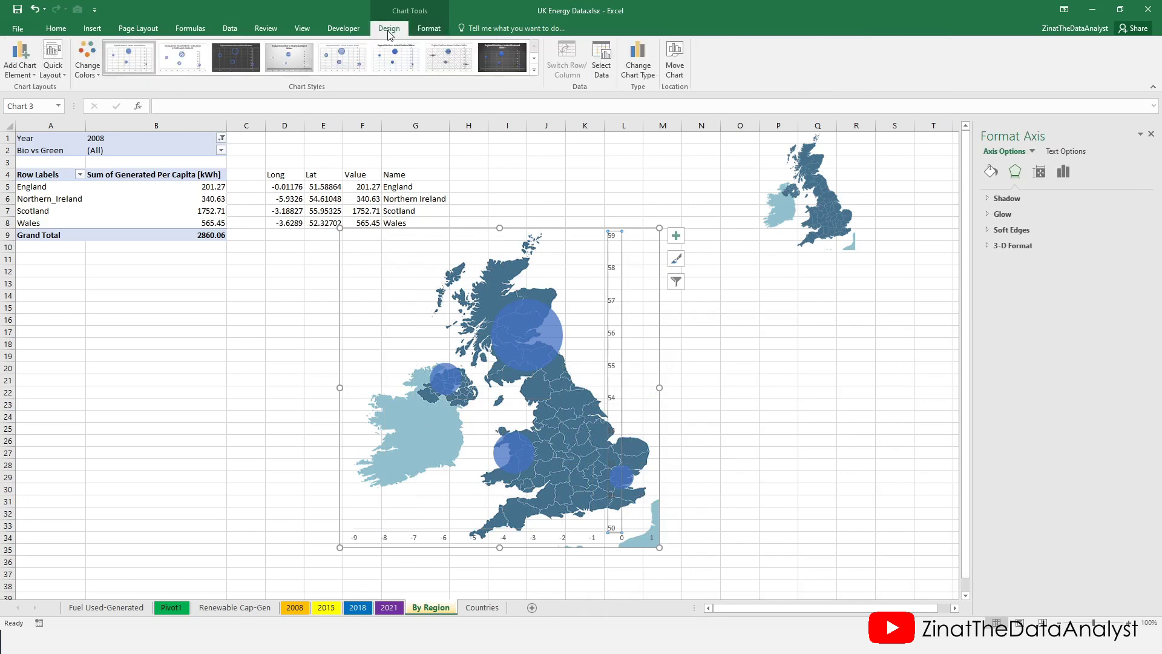
pyautogui.click(25, 71)
pyautogui.click(676, 235)
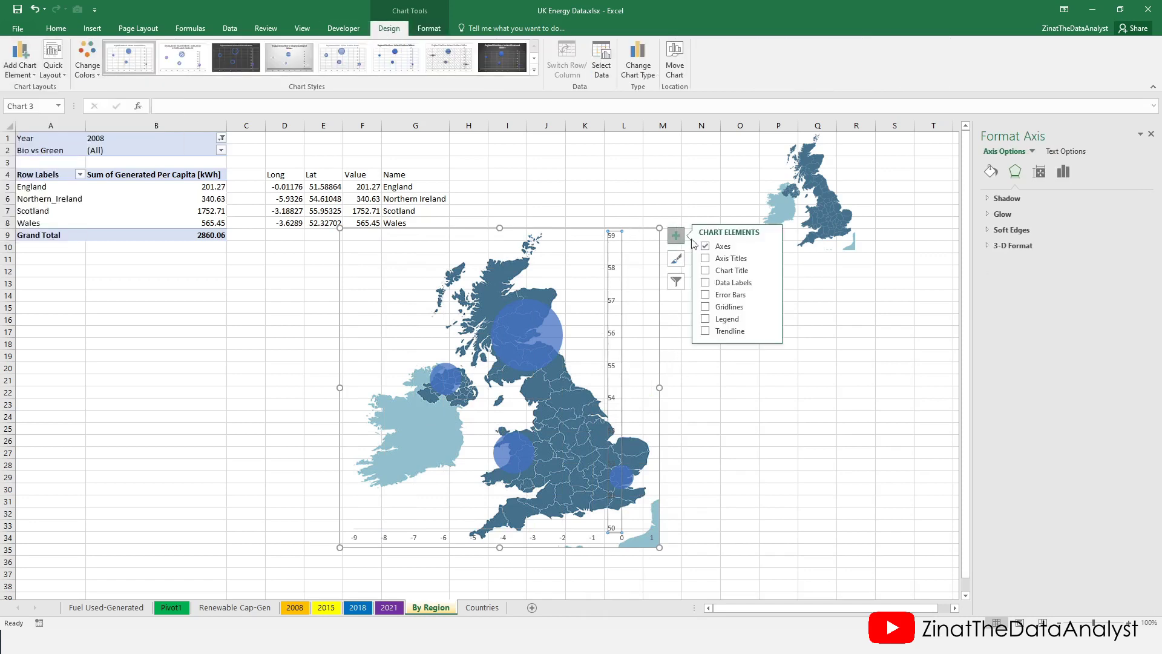
pyautogui.click(706, 246)
pyautogui.click(717, 476)
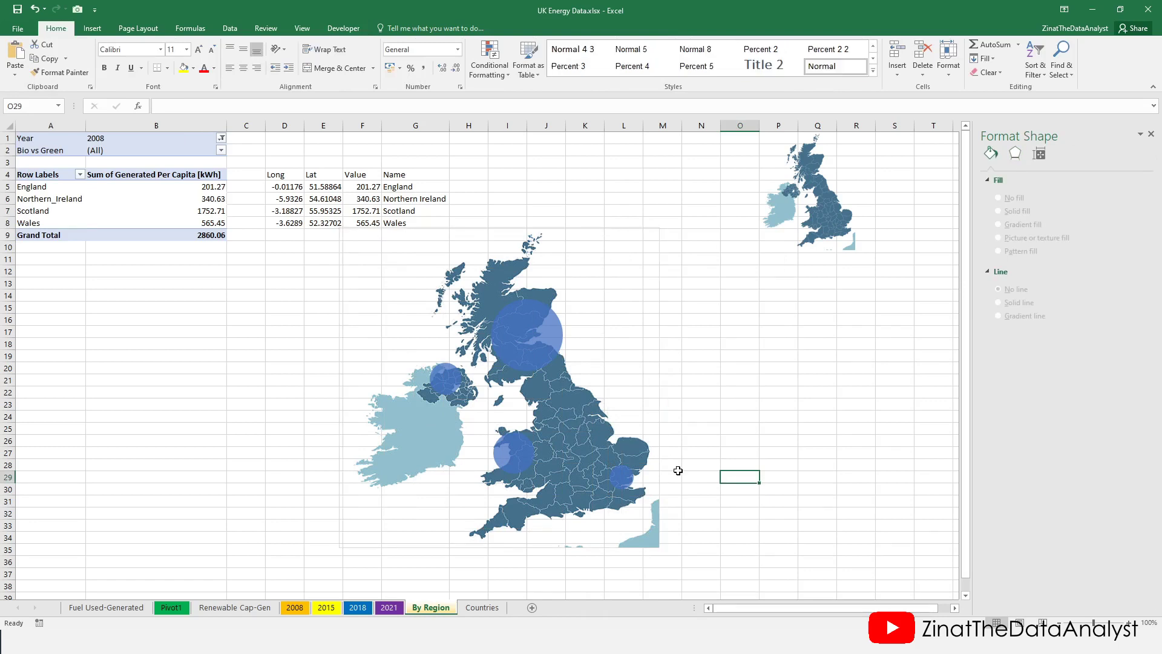
# Move the map chart up and to the right so it spans about columns G to N, rows 6 to 31.
pyautogui.click(615, 325)
pyautogui.moveTo(659, 276); pyautogui.dragTo(734, 242)
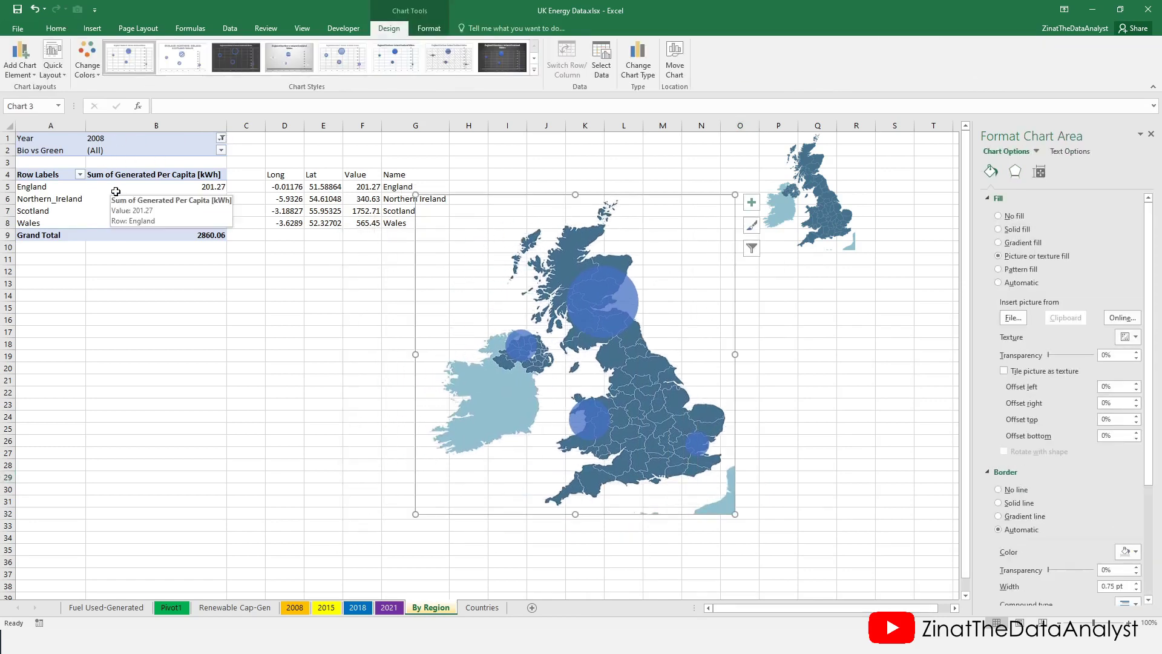
pyautogui.click(311, 311)
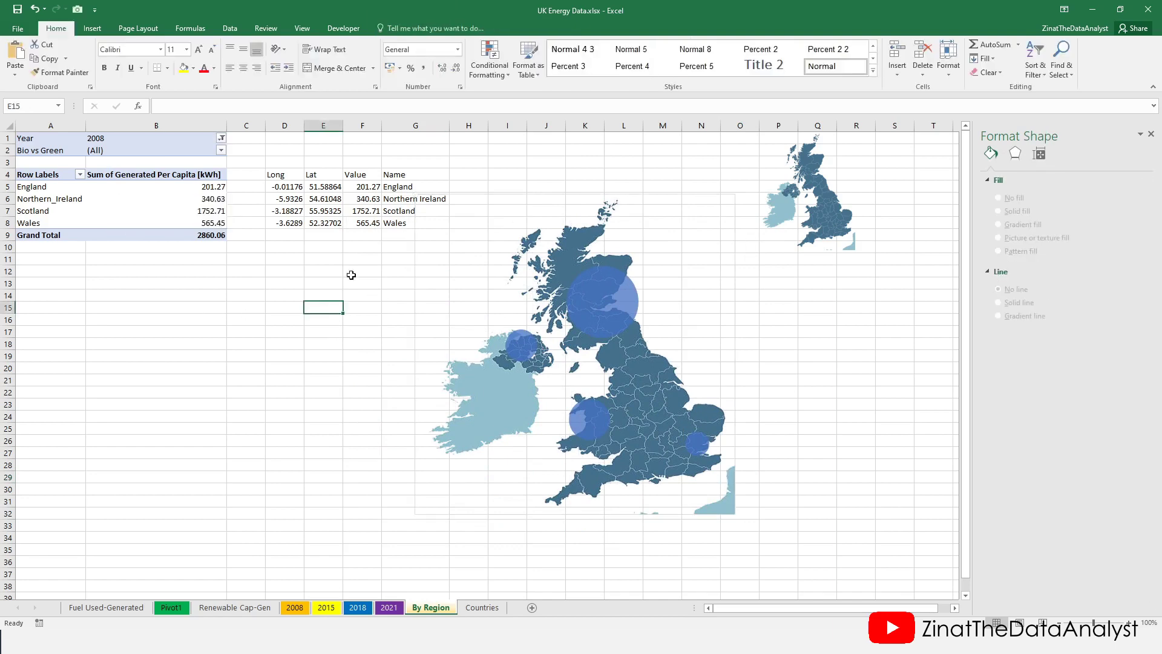
pyautogui.click(327, 259)
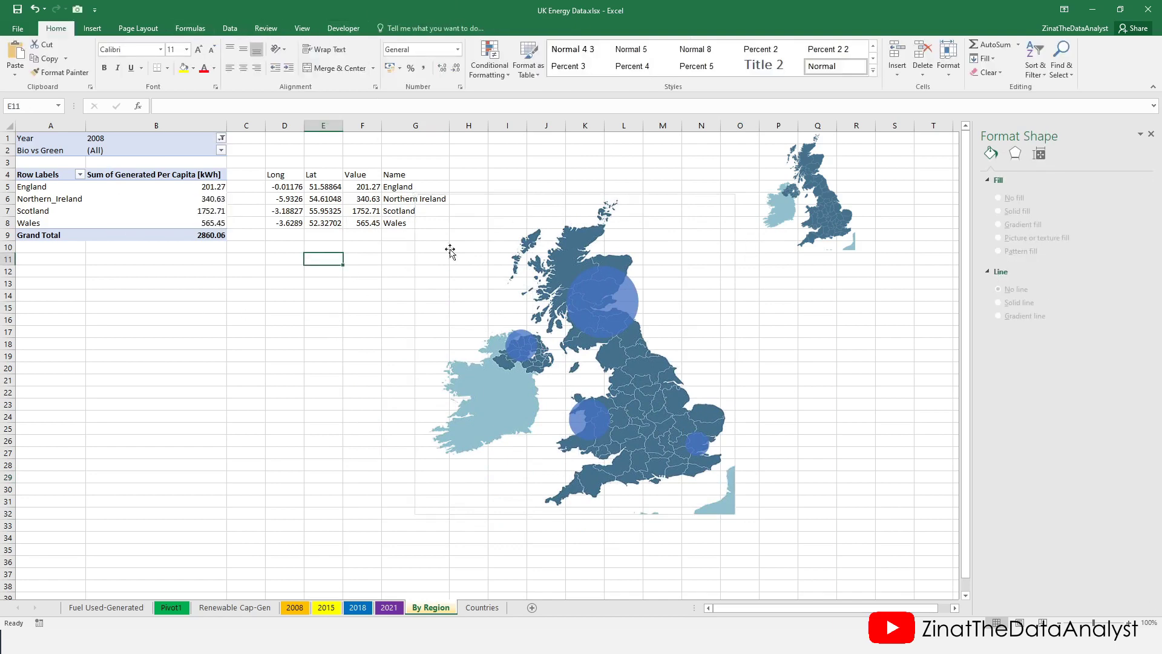
# Insert Country, Year and Type slicers for the pivot table and place Year and Type side by side below it.
pyautogui.click(189, 195)
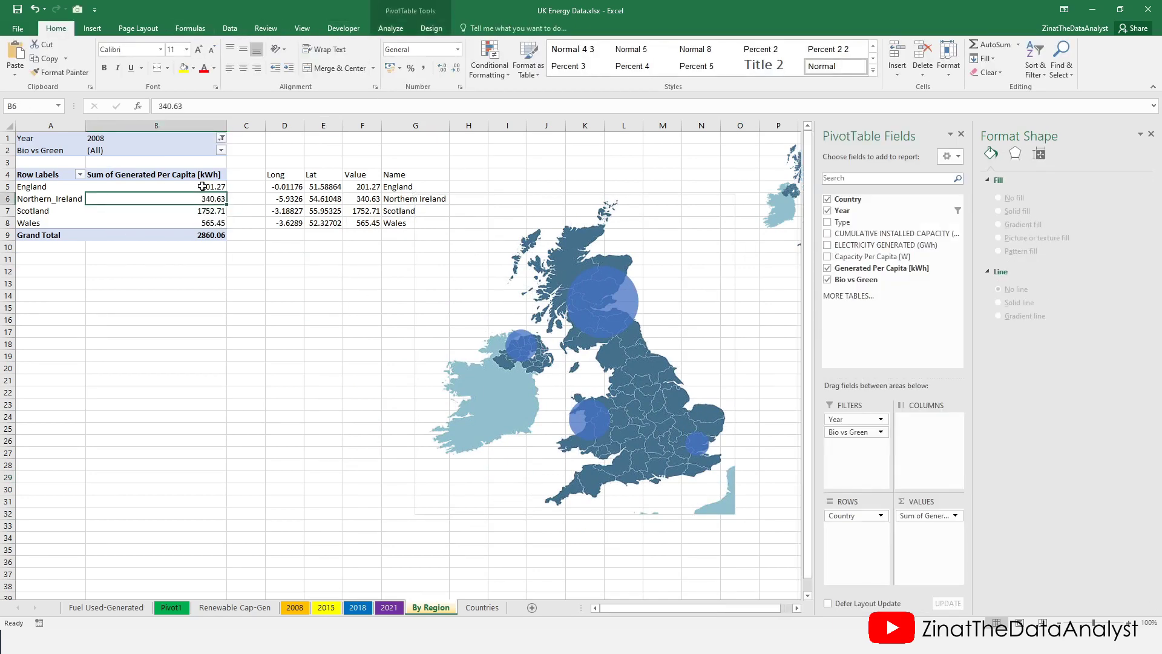
pyautogui.click(390, 29)
pyautogui.click(334, 65)
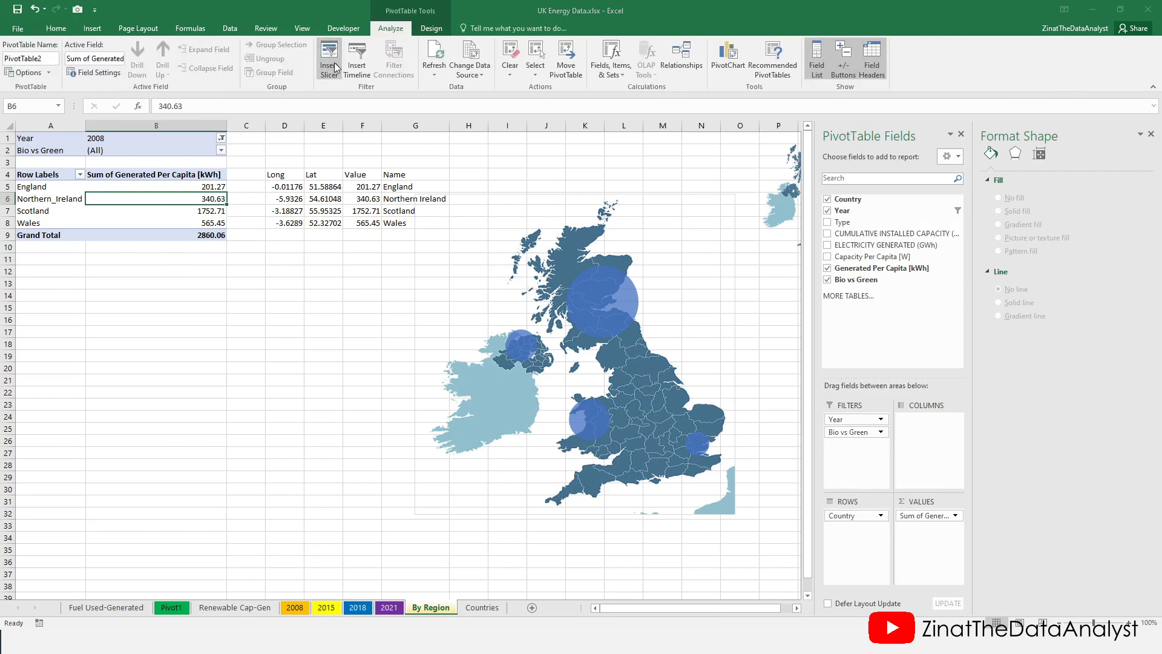
pyautogui.click(649, 167)
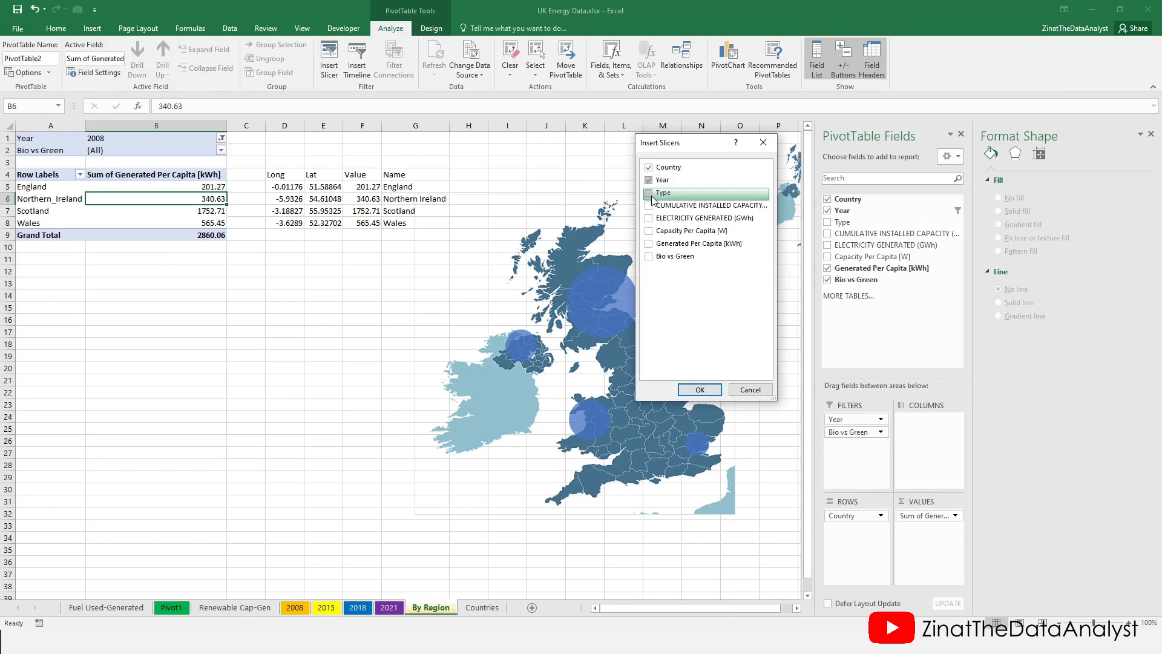
pyautogui.click(700, 389)
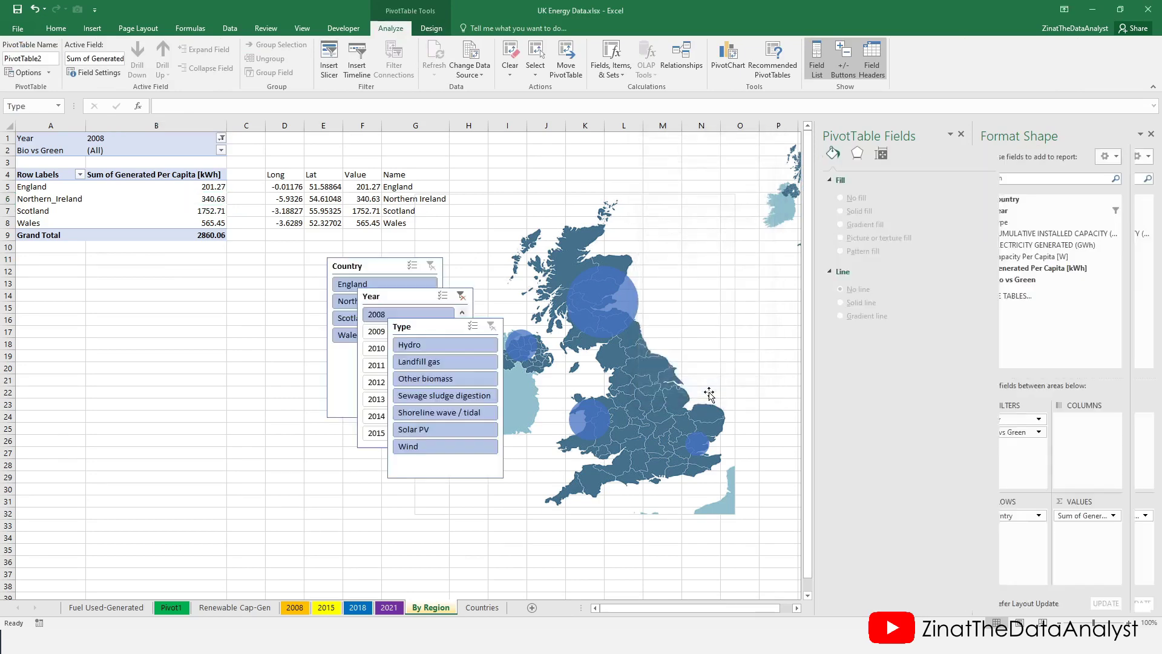
pyautogui.moveTo(474, 330); pyautogui.dragTo(245, 264)
pyautogui.moveTo(412, 301); pyautogui.dragTo(104, 268)
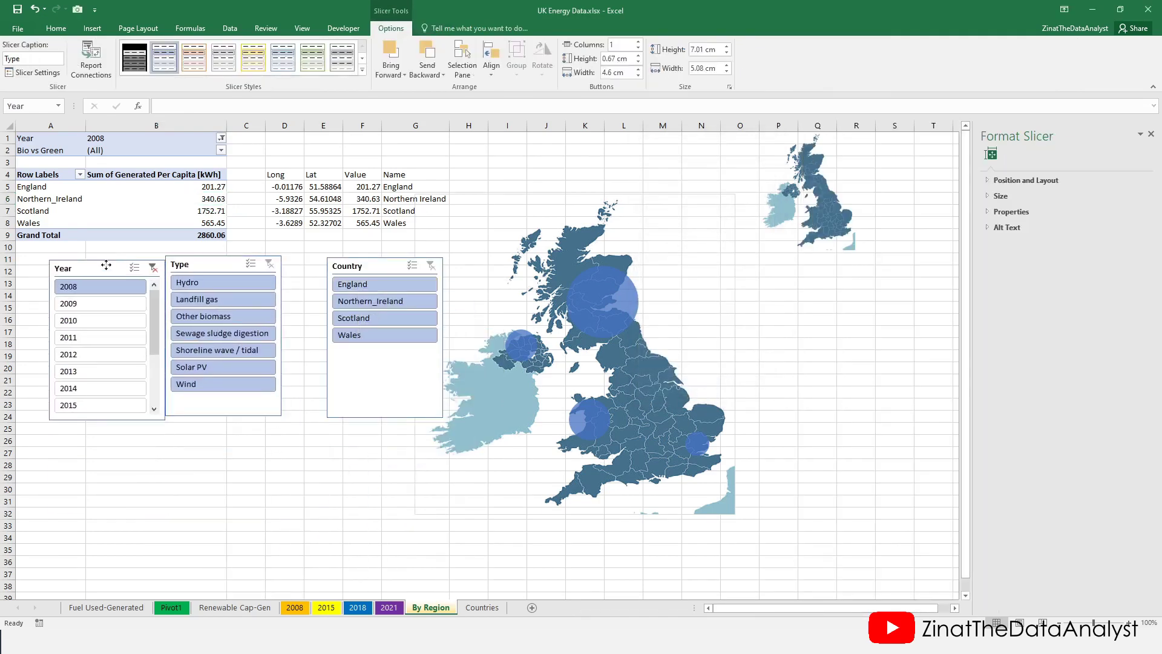
# Filter the map by England, Northern_Ireland, Scotland and Wales in turn, and inspect the Value formula in F6.
pyautogui.click(404, 285)
pyautogui.click(381, 302)
pyautogui.click(372, 319)
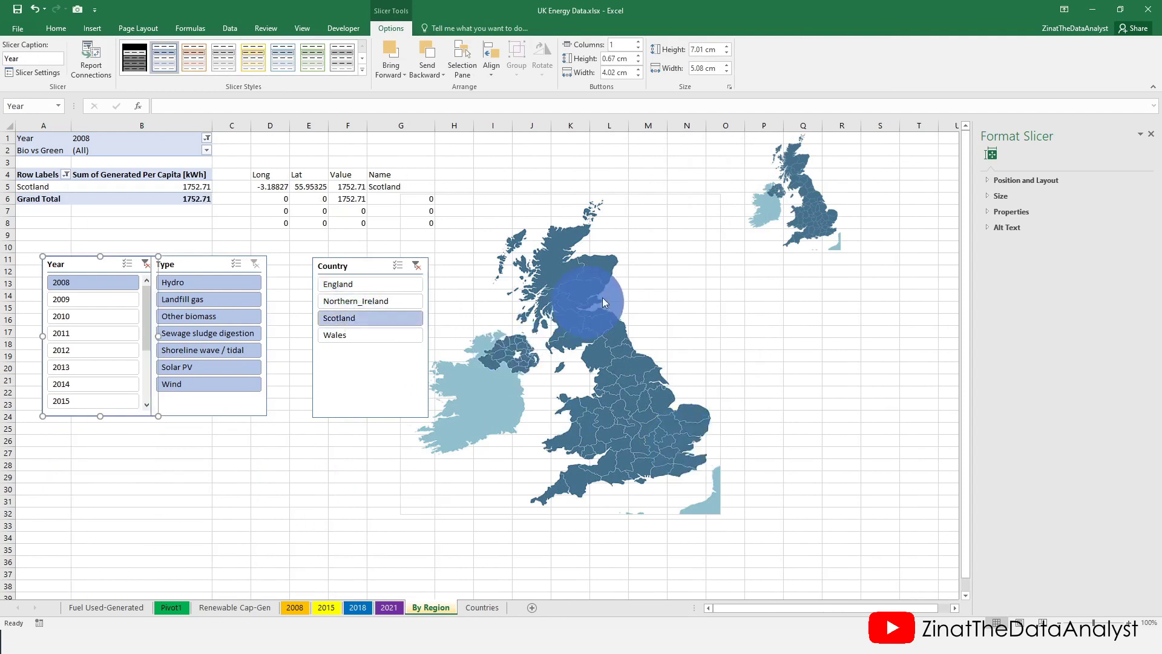
pyautogui.click(364, 336)
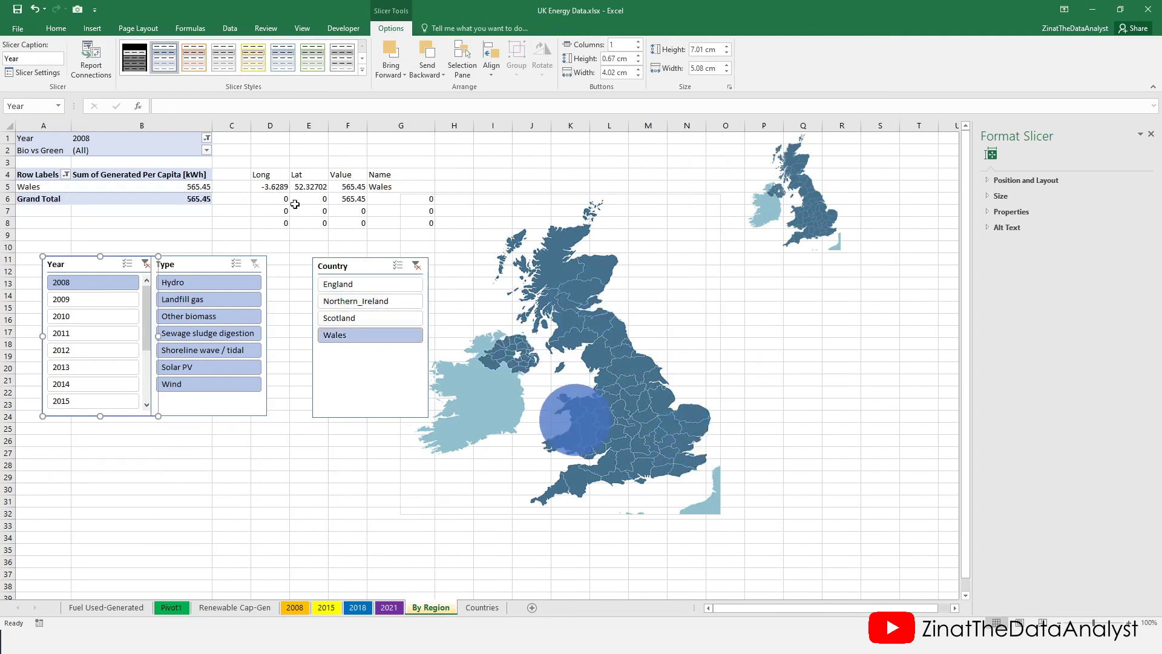
pyautogui.click(355, 200)
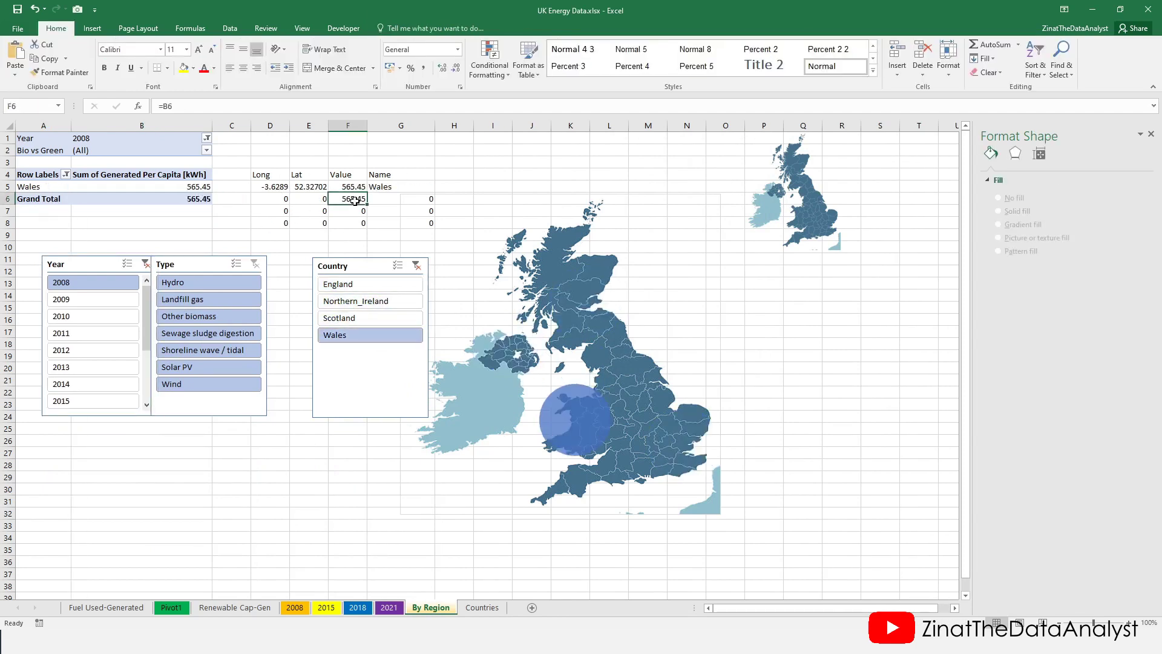
# Turn on multi-select in the Country slicer and select all four countries.
pyautogui.click(363, 301)
pyautogui.click(413, 266)
pyautogui.click(375, 284)
pyautogui.click(379, 318)
pyautogui.click(391, 341)
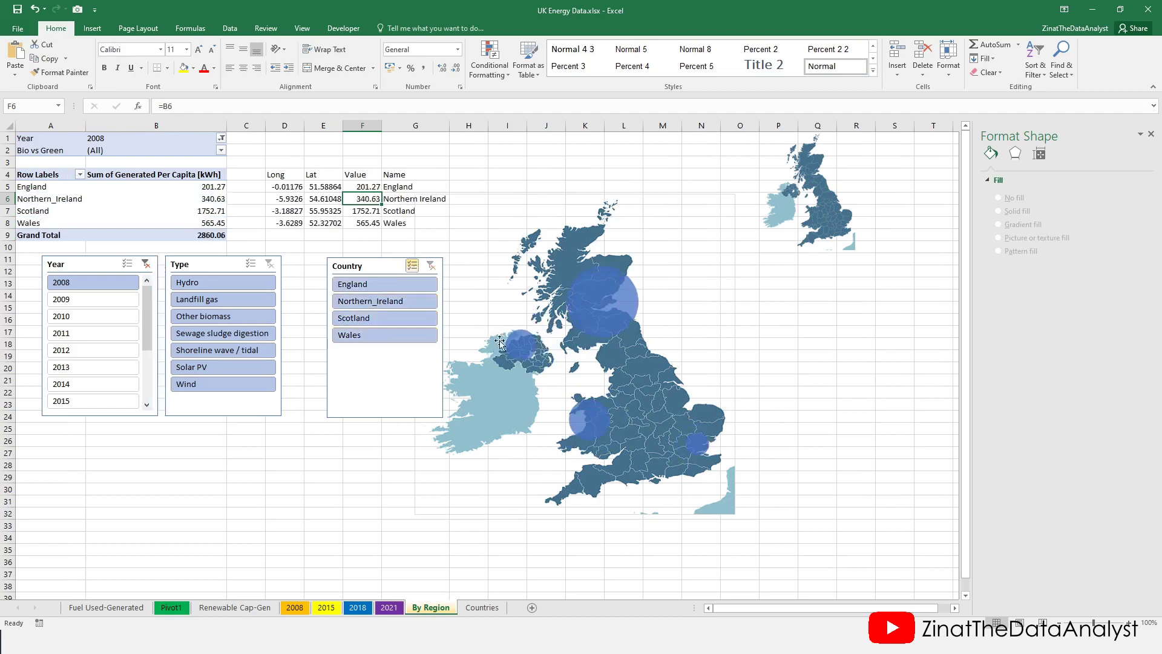
# Replace the Type slicer with a Bio vs Green slicer between Year and Country, and filter by Bioenergy, then Green Energy.
pyautogui.click(212, 272)
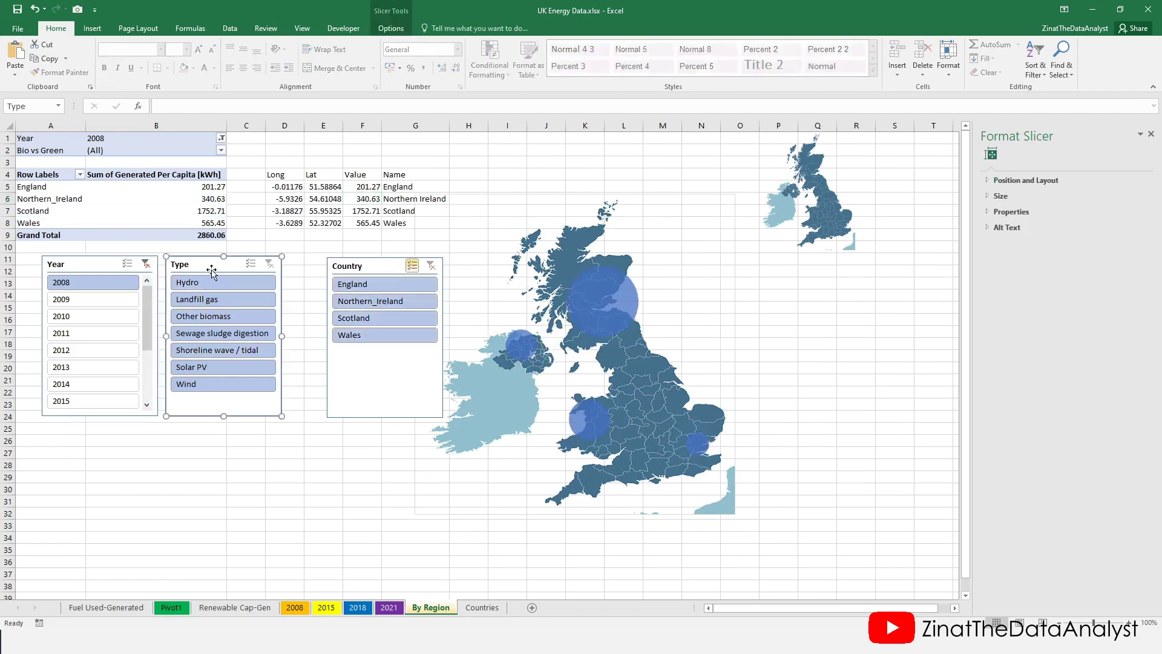
pyautogui.press('Delete')
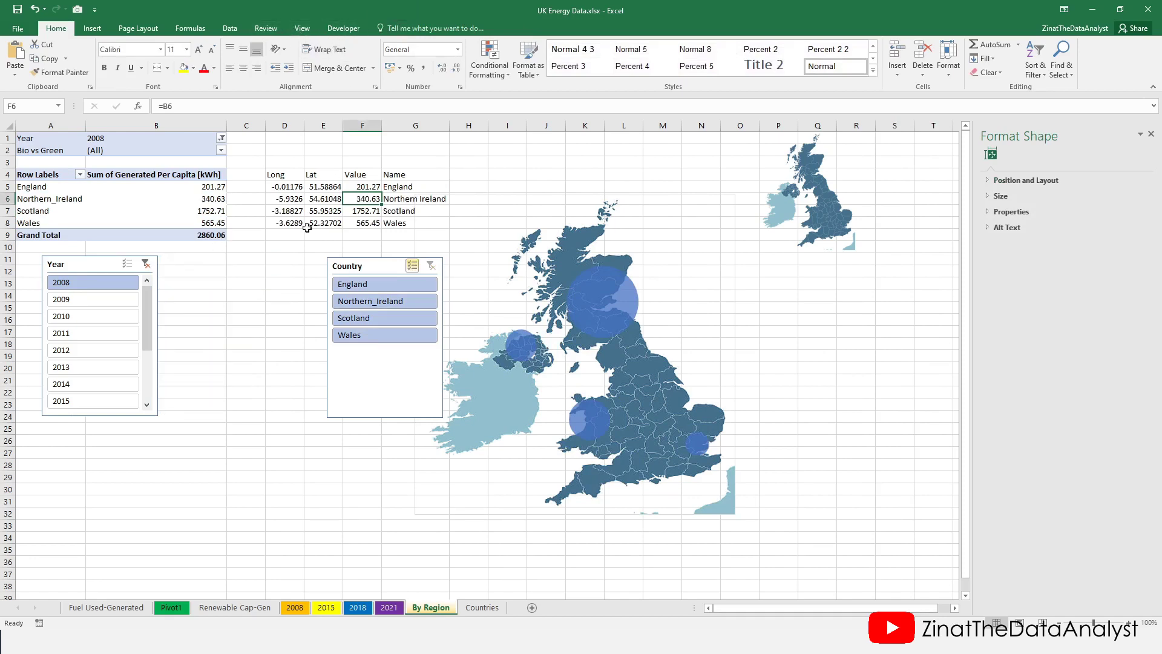
pyautogui.click(151, 200)
pyautogui.click(390, 29)
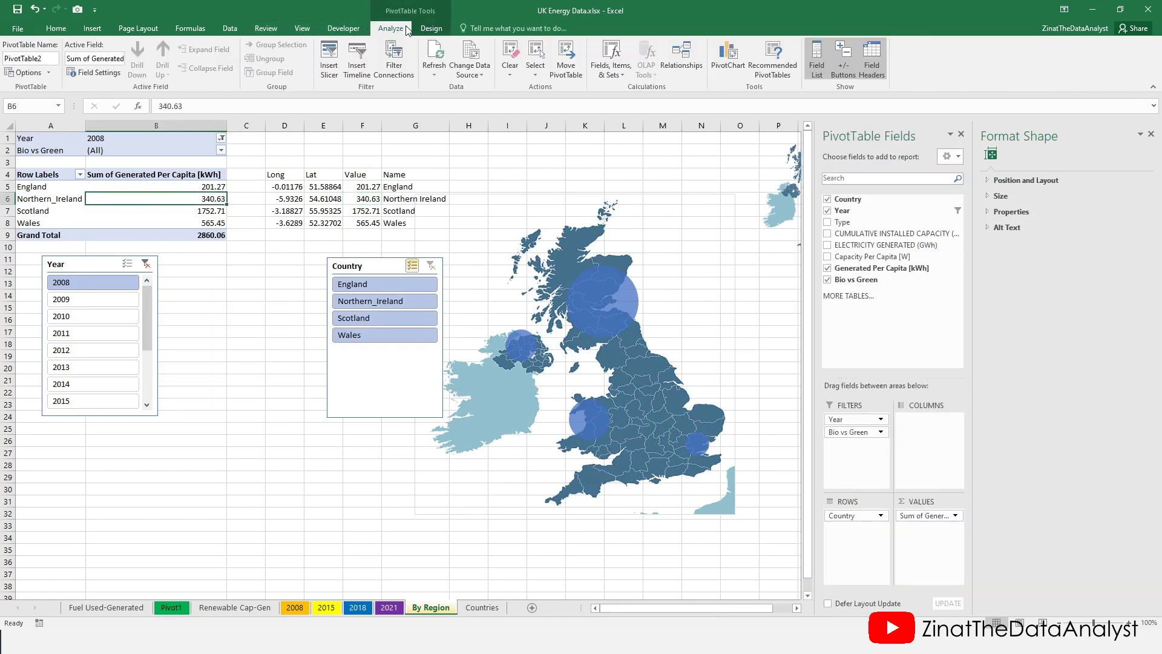
pyautogui.click(330, 57)
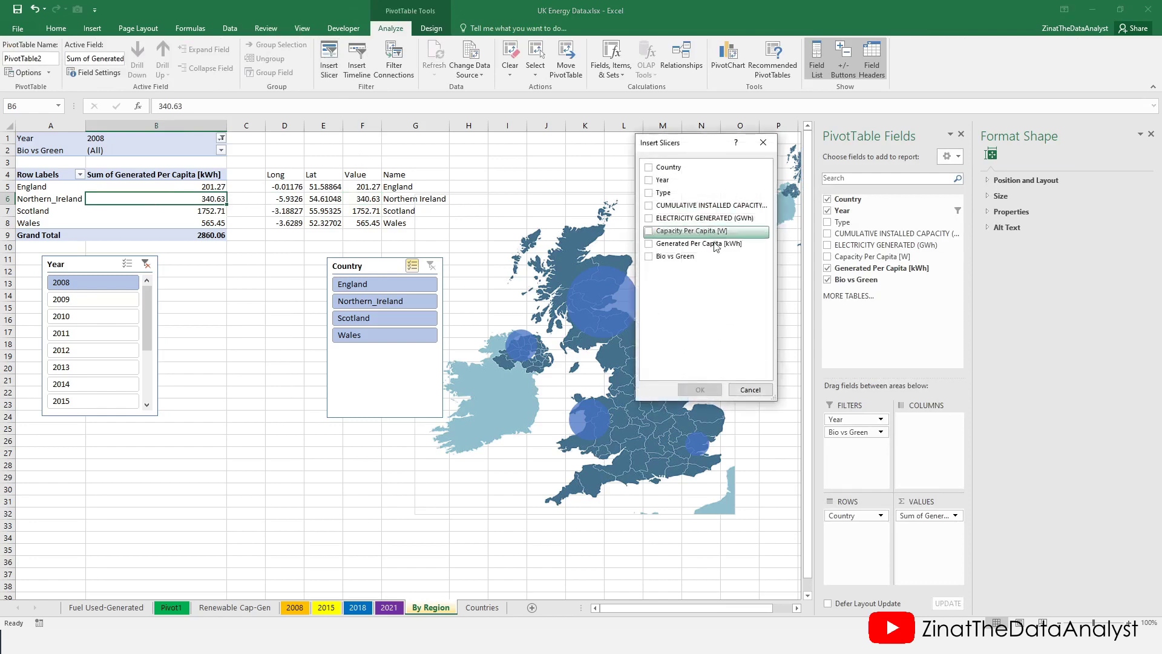
pyautogui.click(653, 257)
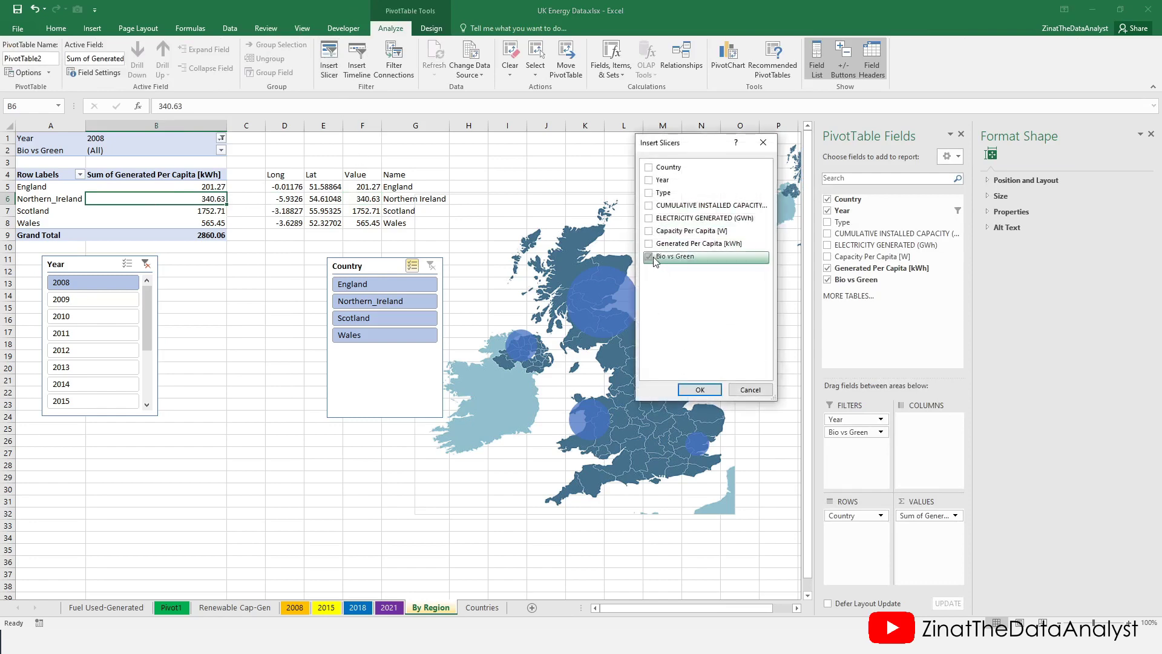
pyautogui.click(703, 390)
pyautogui.moveTo(424, 297); pyautogui.dragTo(246, 263)
pyautogui.click(209, 283)
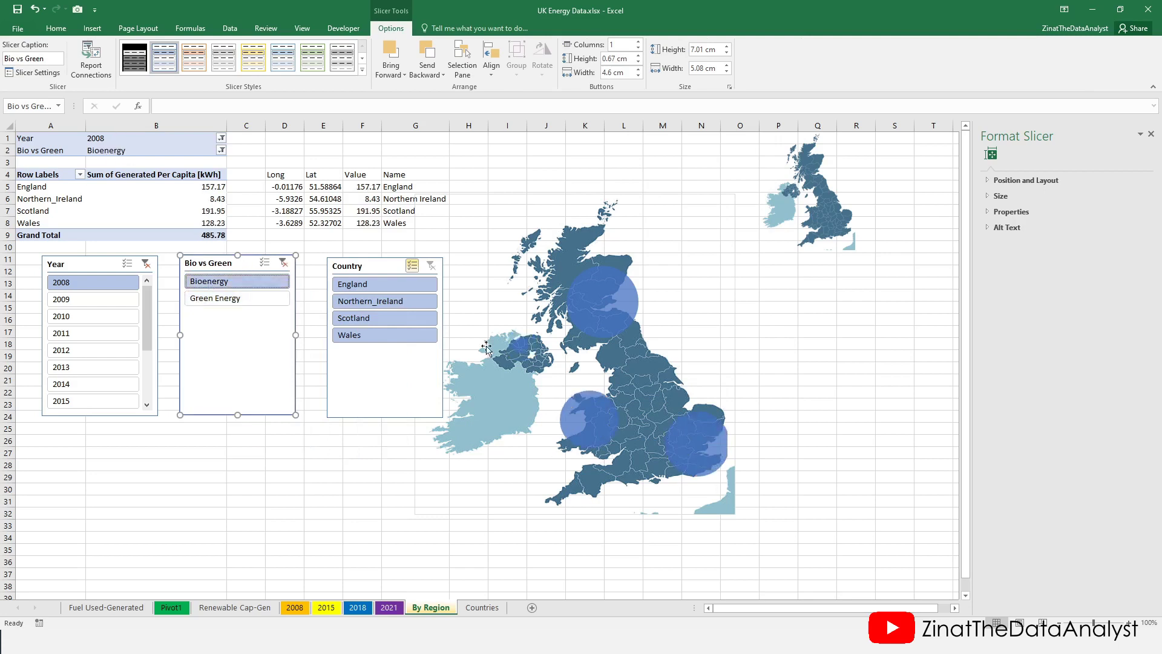
pyautogui.click(223, 303)
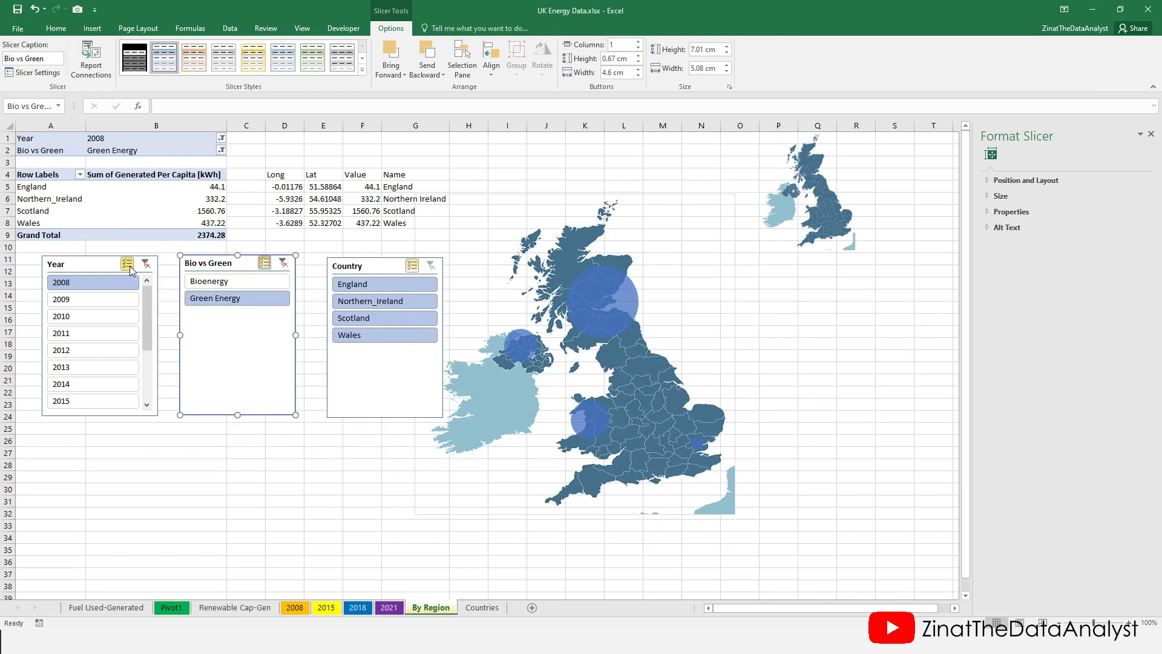
# Add a new worksheet before Fuel Used-Generated and name it Dashboard.
pyautogui.click(532, 607)
pyautogui.moveTo(77, 613); pyautogui.dragTo(75, 610)
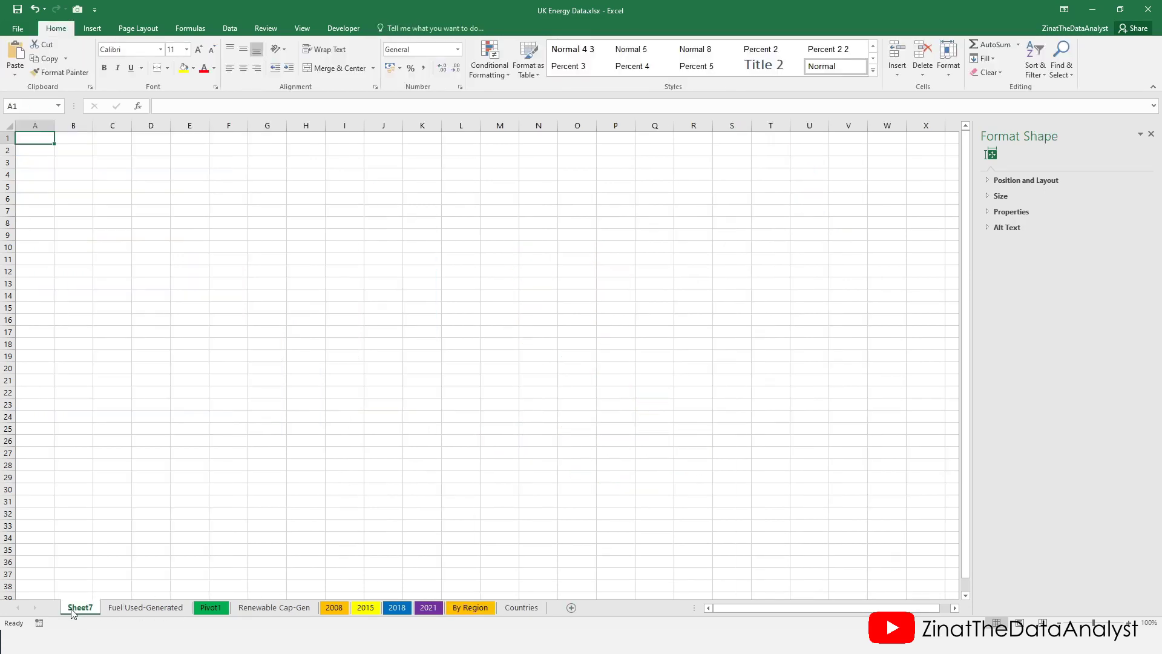
pyautogui.doubleClick(73, 607)
pyautogui.write('Dashbor')
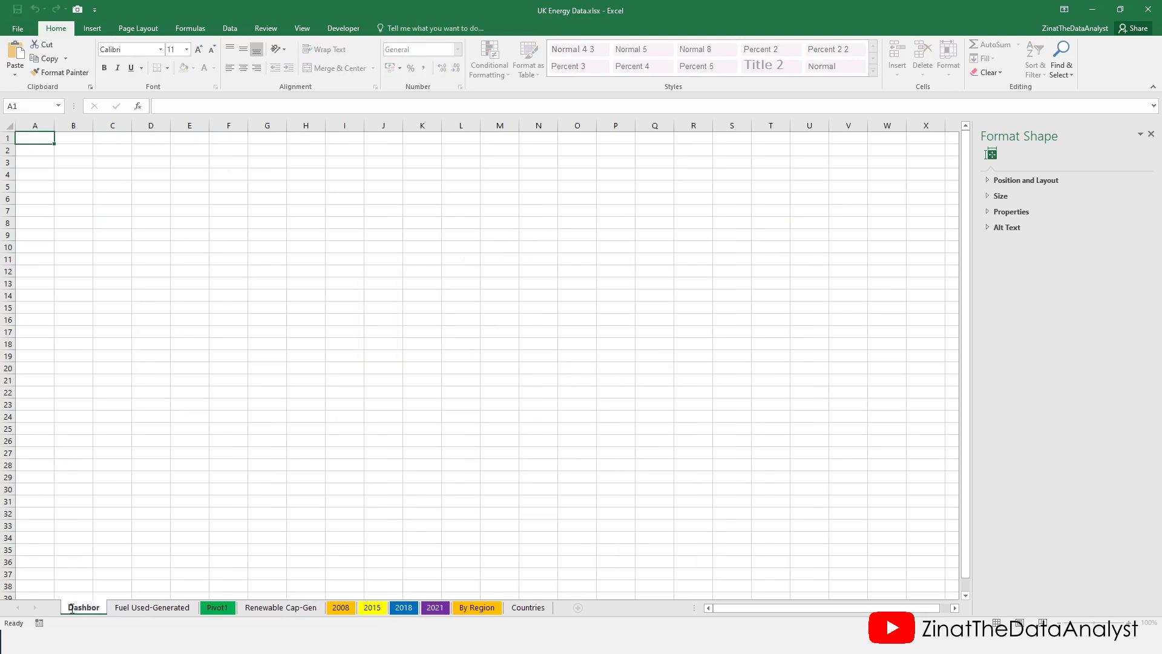
pyautogui.press('BackSpace')
pyautogui.write('ard')
pyautogui.click(109, 502)
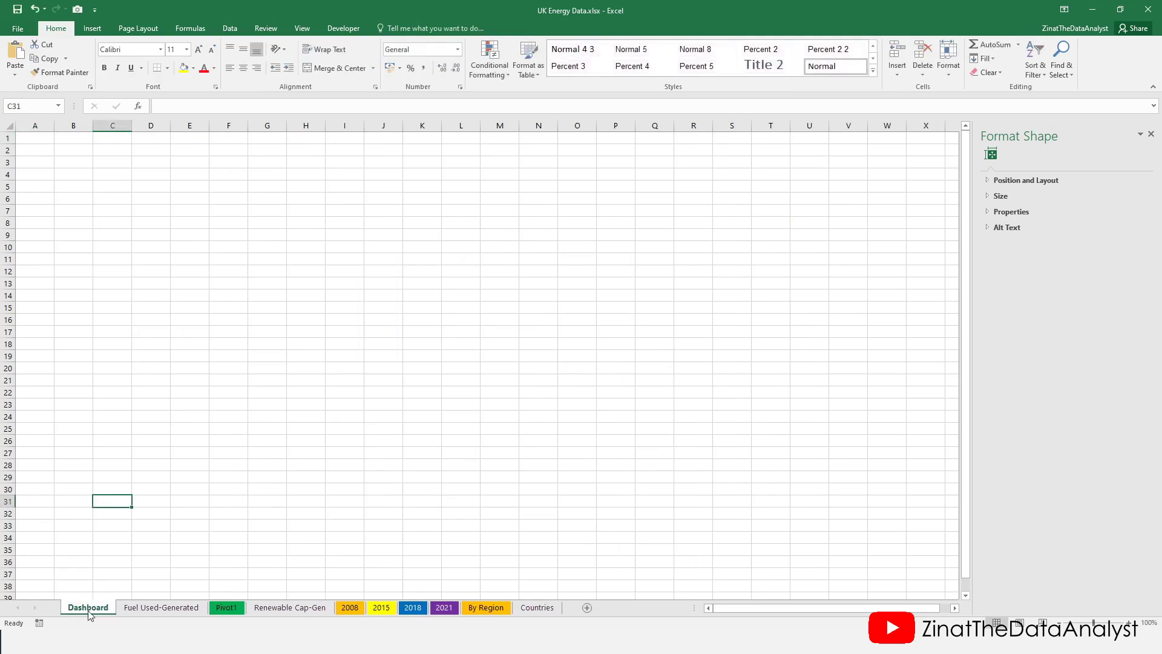
# Give the Dashboard sheet tab a light pink colour.
pyautogui.rightClick(88, 610)
pyautogui.click(176, 589)
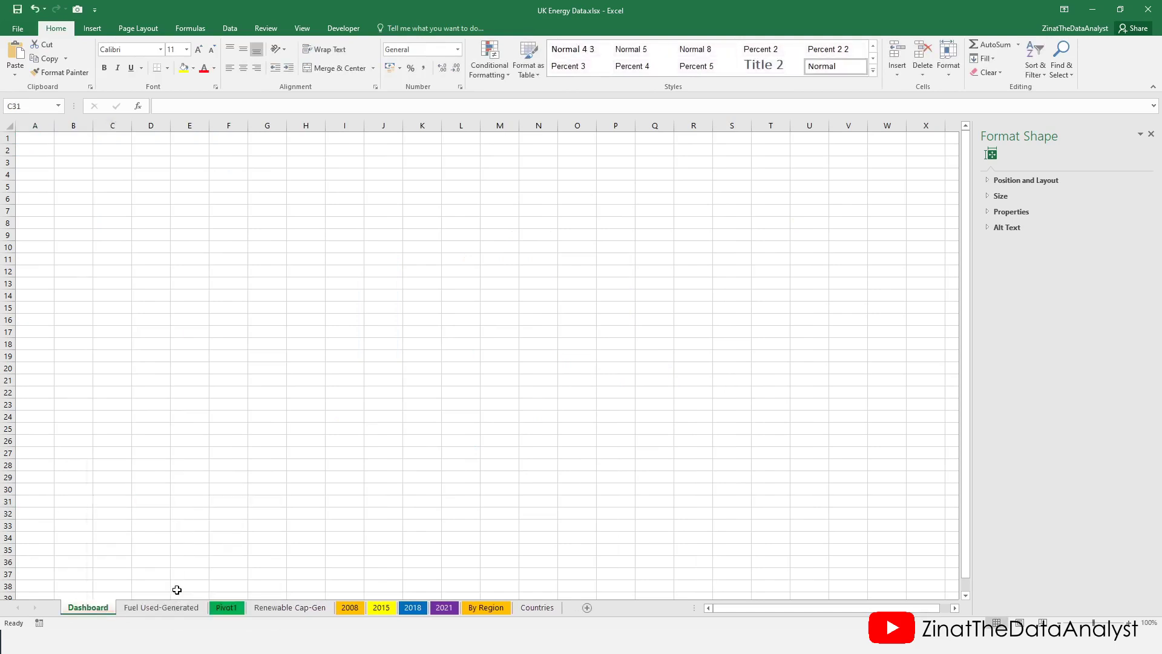
pyautogui.click(78, 564)
# Fill every cell of the Dashboard sheet with the dark blue-gray theme colour.
pyautogui.click(33, 150)
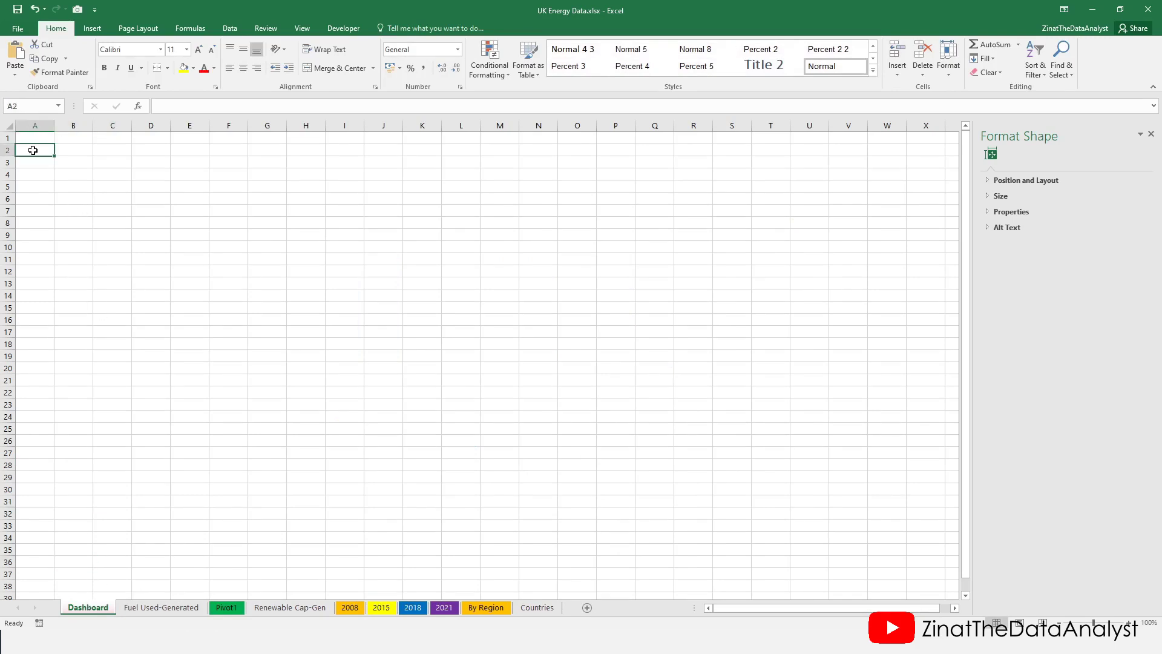
pyautogui.hotkey('ctrl', 'a')
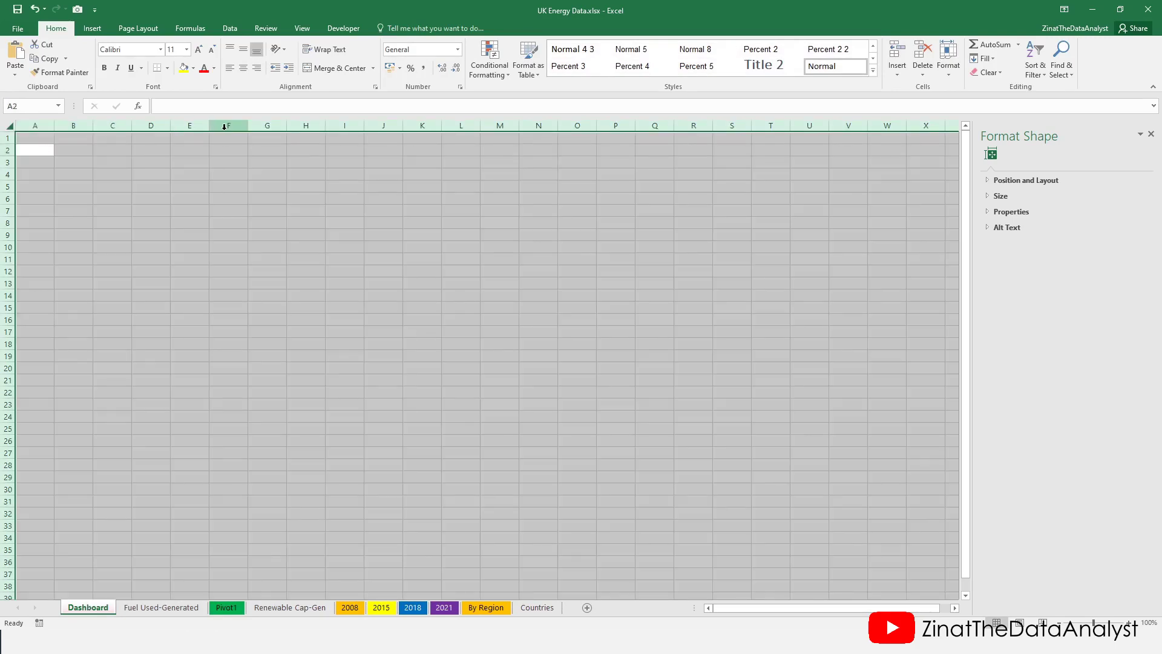
pyautogui.click(193, 68)
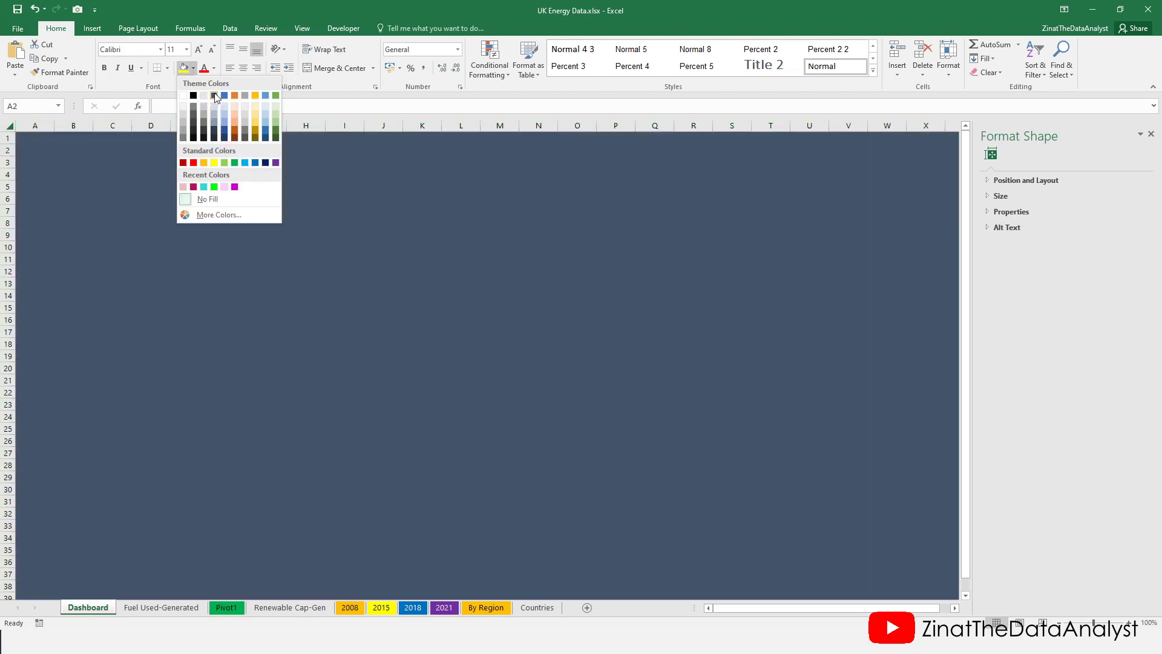
pyautogui.click(214, 96)
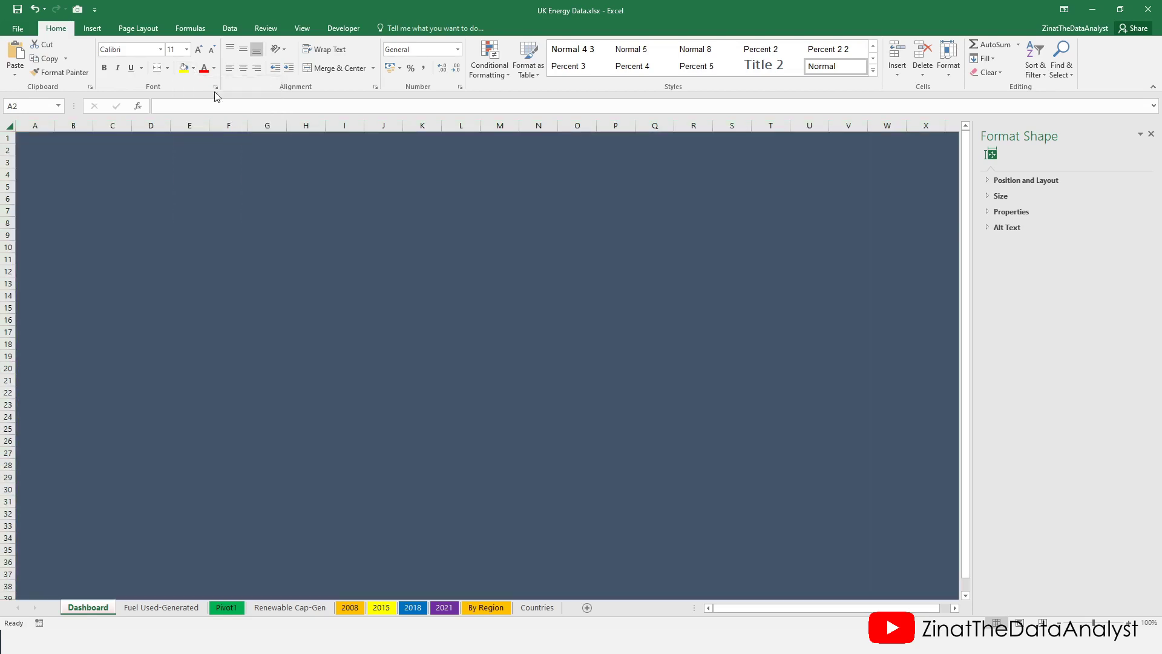
pyautogui.click(179, 284)
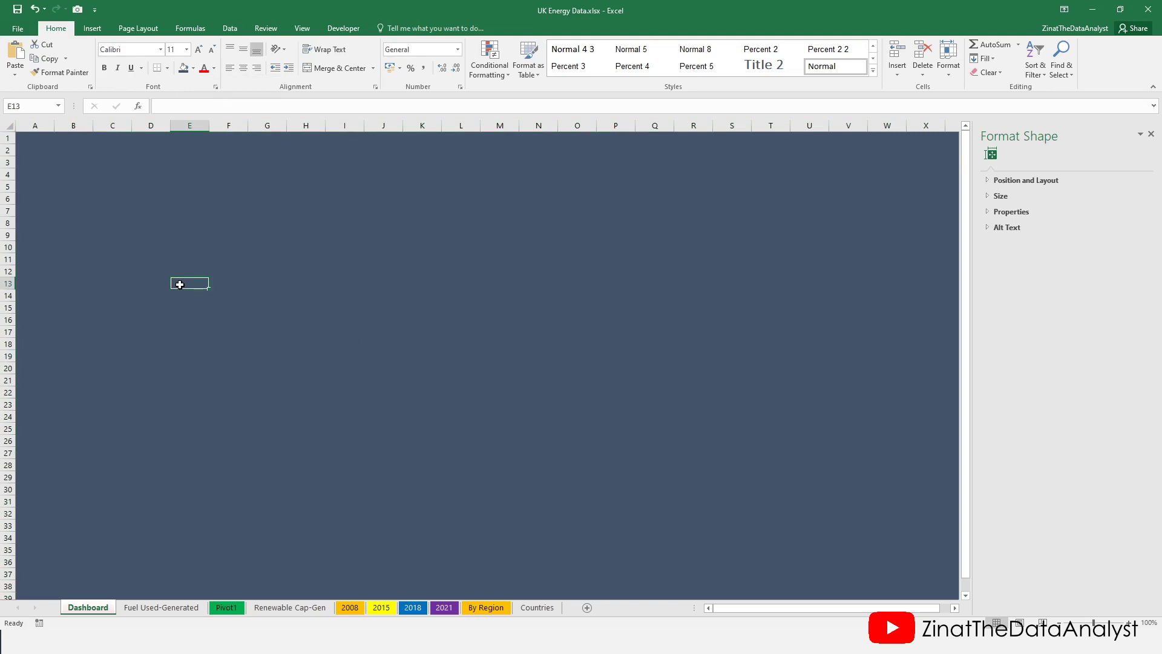
# Draw a rounded rectangle about 27.4 by 1.5 cm over rows 2 to 4 starting in column A, styled solid black.
pyautogui.click(92, 29)
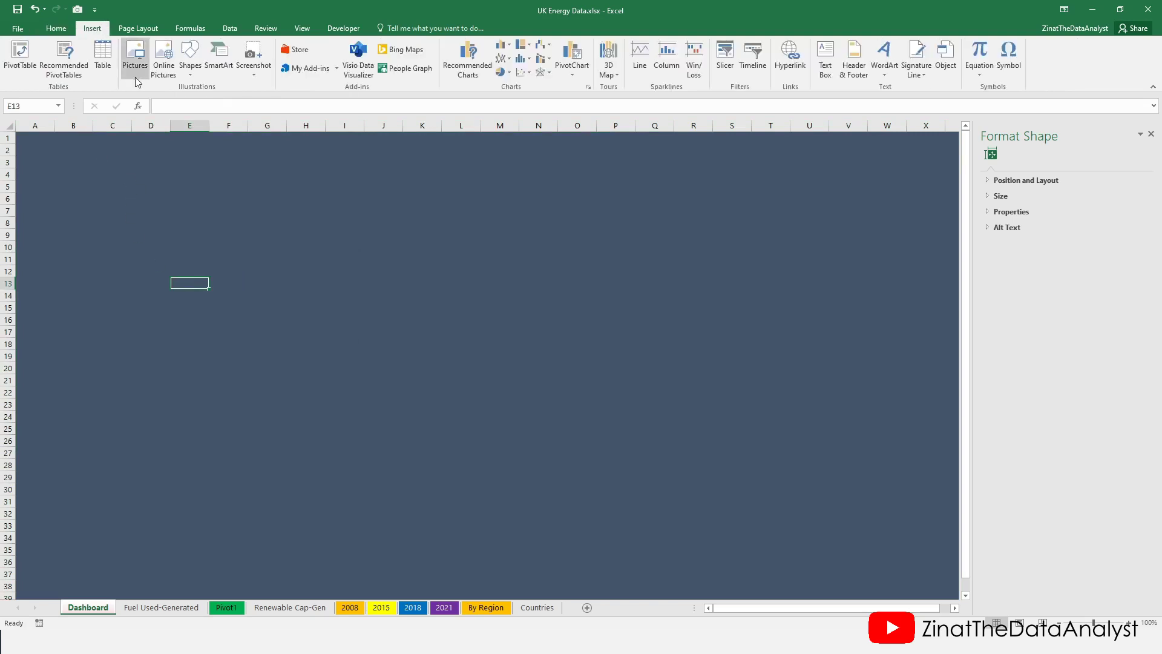
pyautogui.click(195, 76)
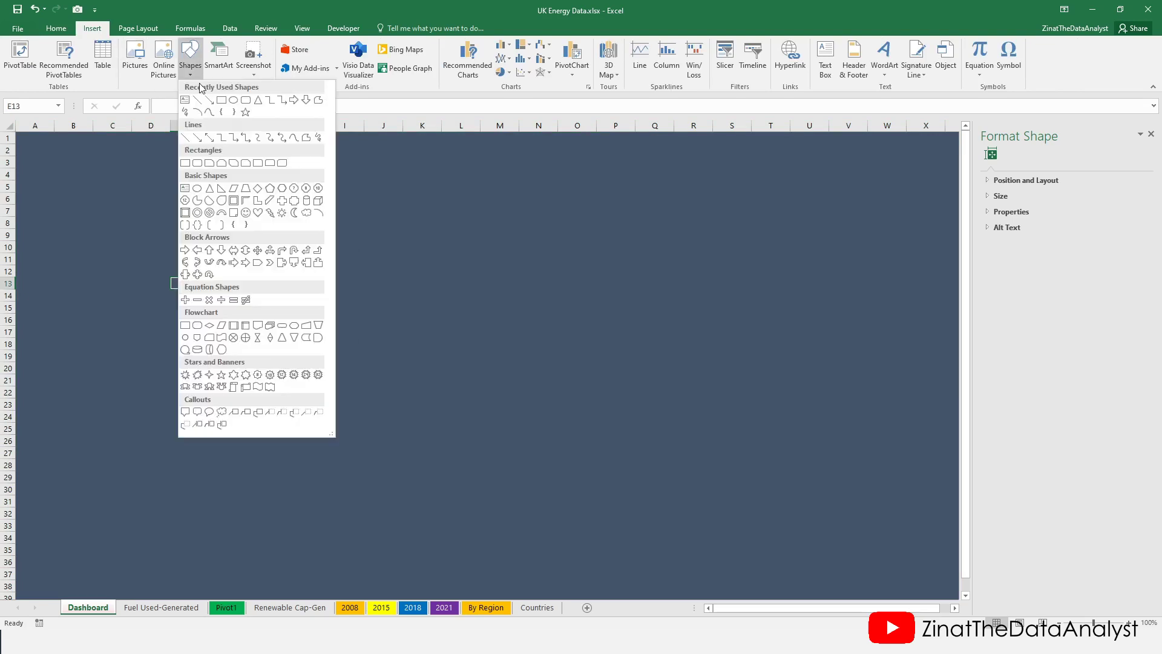
pyautogui.click(246, 100)
pyautogui.moveTo(69, 147); pyautogui.dragTo(697, 181)
pyautogui.click(167, 57)
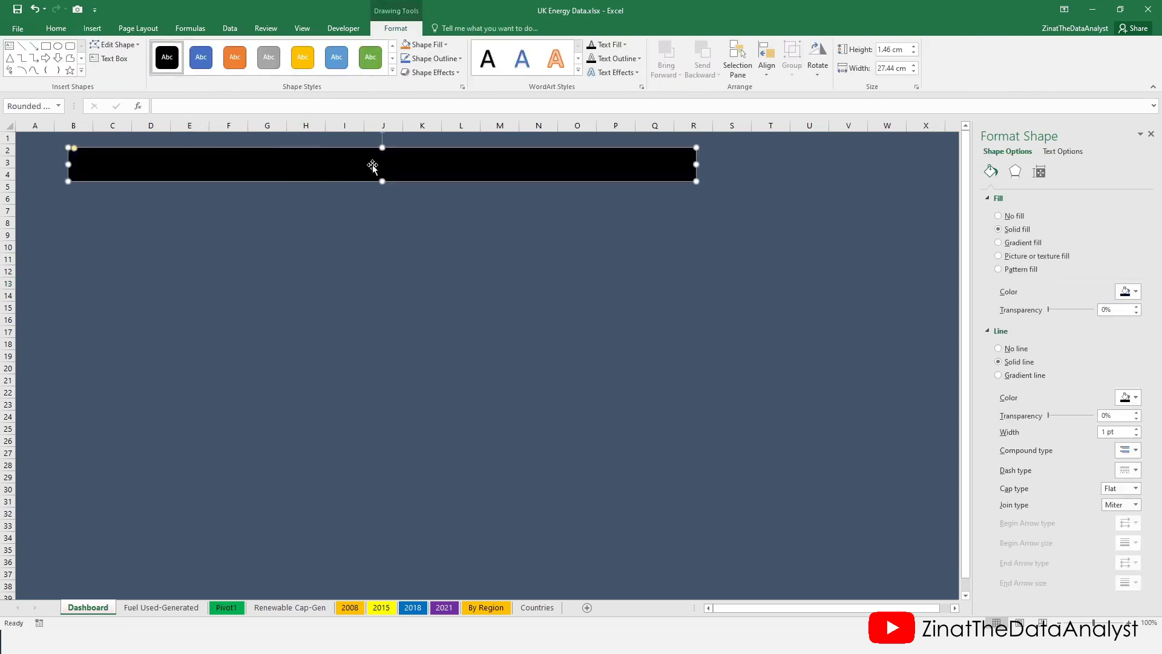
pyautogui.moveTo(292, 149); pyautogui.dragTo(253, 147)
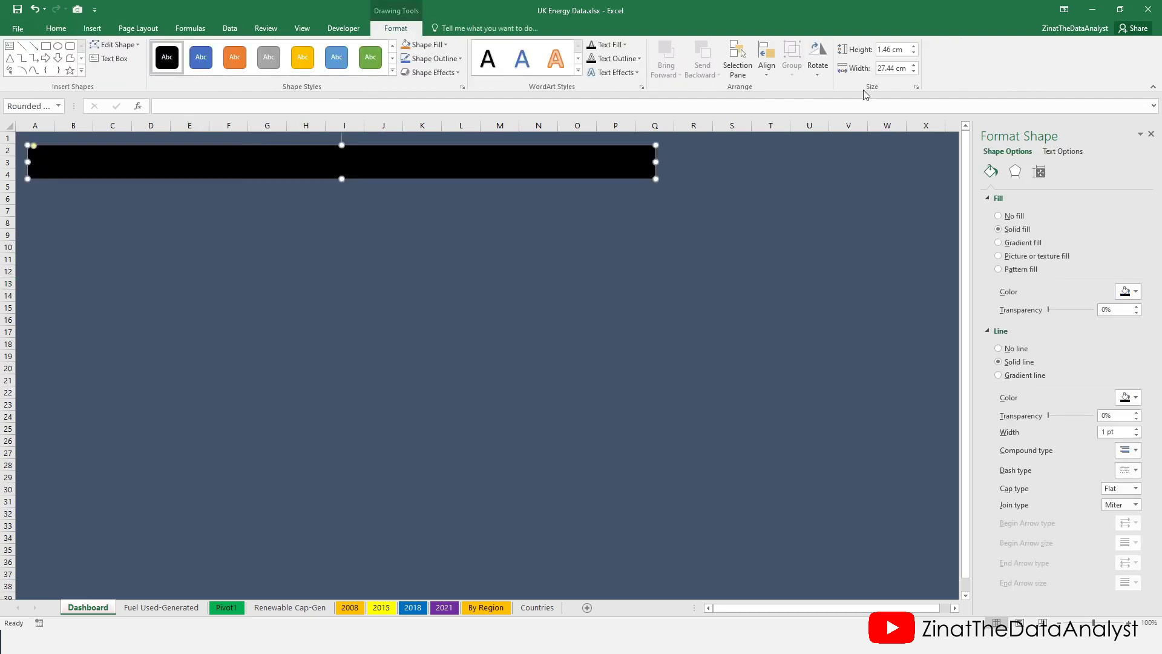
# Set the black title bar's width to 25 cm.
pyautogui.click(877, 69)
pyautogui.write('25')
pyautogui.press('Tab')
# Add the text "This is the title of my dashboard" to the title bar and centre it vertically and horizontally.
pyautogui.click(291, 162)
pyautogui.rightClick(291, 161)
pyautogui.click(315, 240)
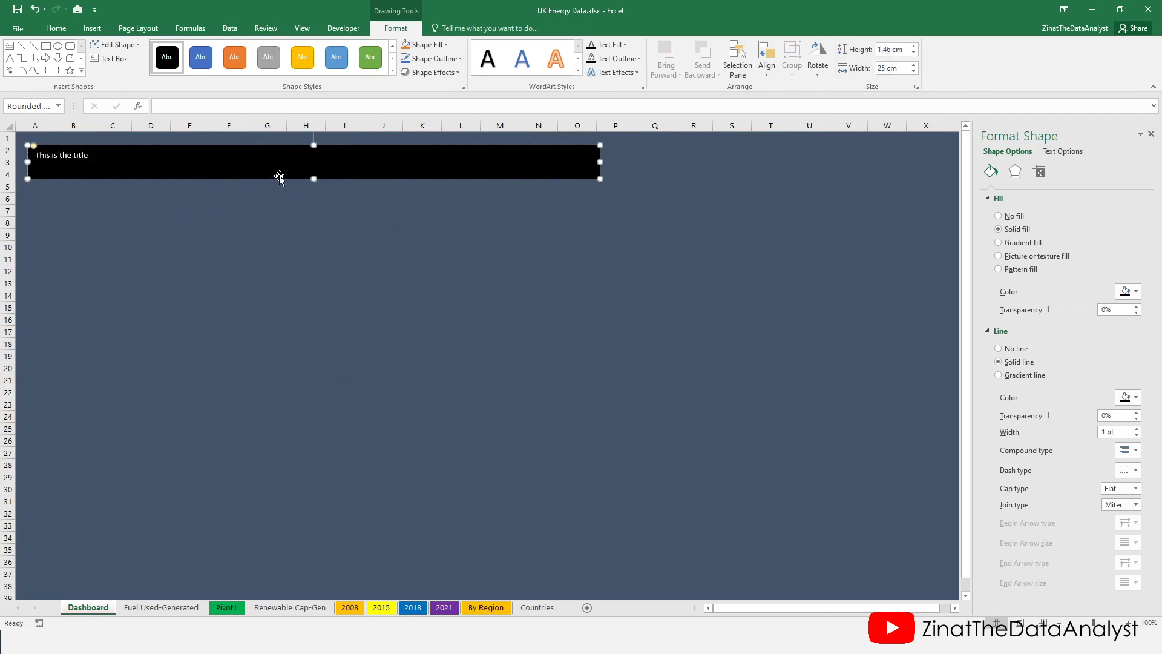
pyautogui.write('This is the title of my dashboard')
pyautogui.click(56, 28)
pyautogui.click(243, 49)
pyautogui.click(243, 68)
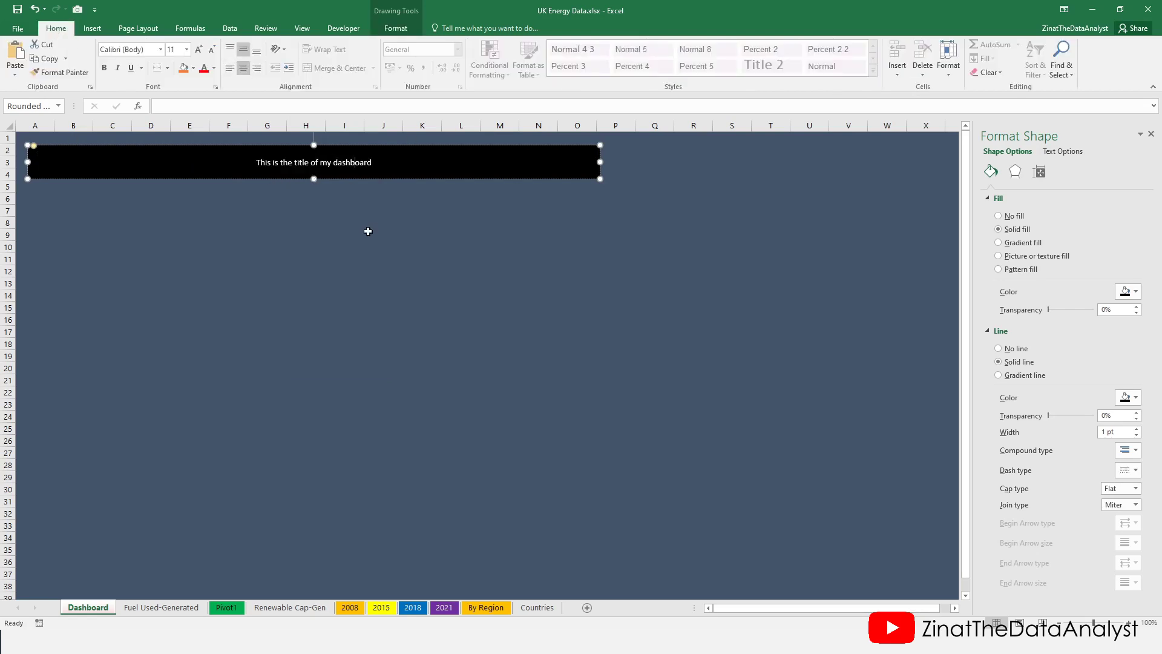
# Add a large black rounded rectangle panel below the title bar, equally wide and spanning about rows 5 to 23.
pyautogui.click(373, 234)
pyautogui.hotkey('ctrl', 'v')
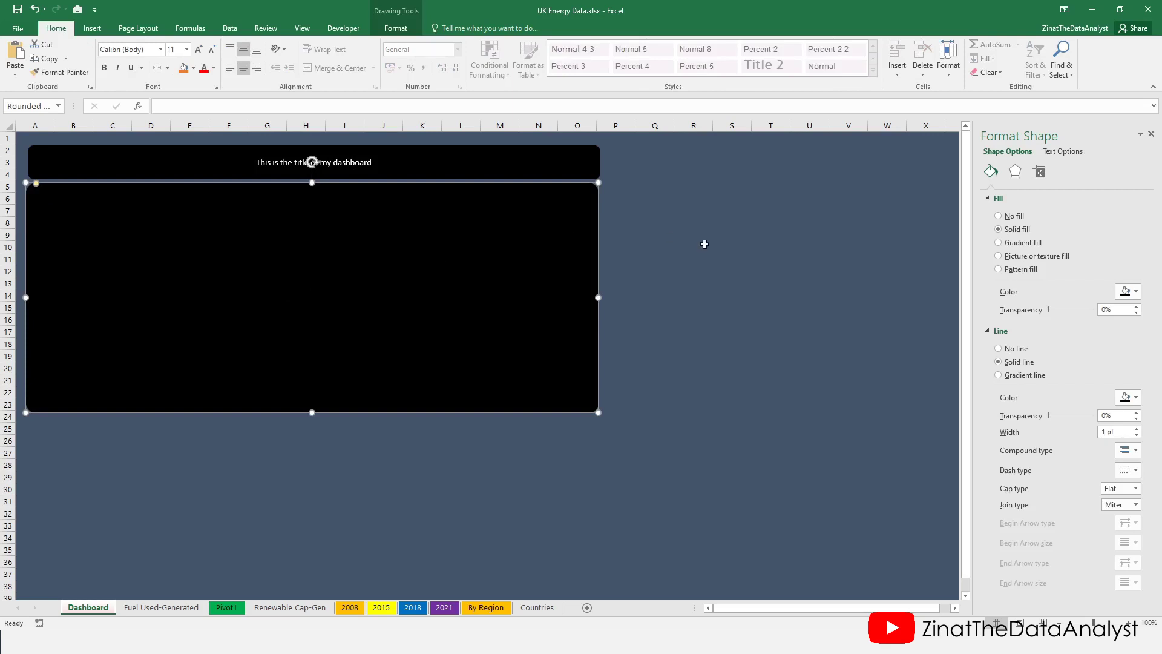
pyautogui.click(704, 244)
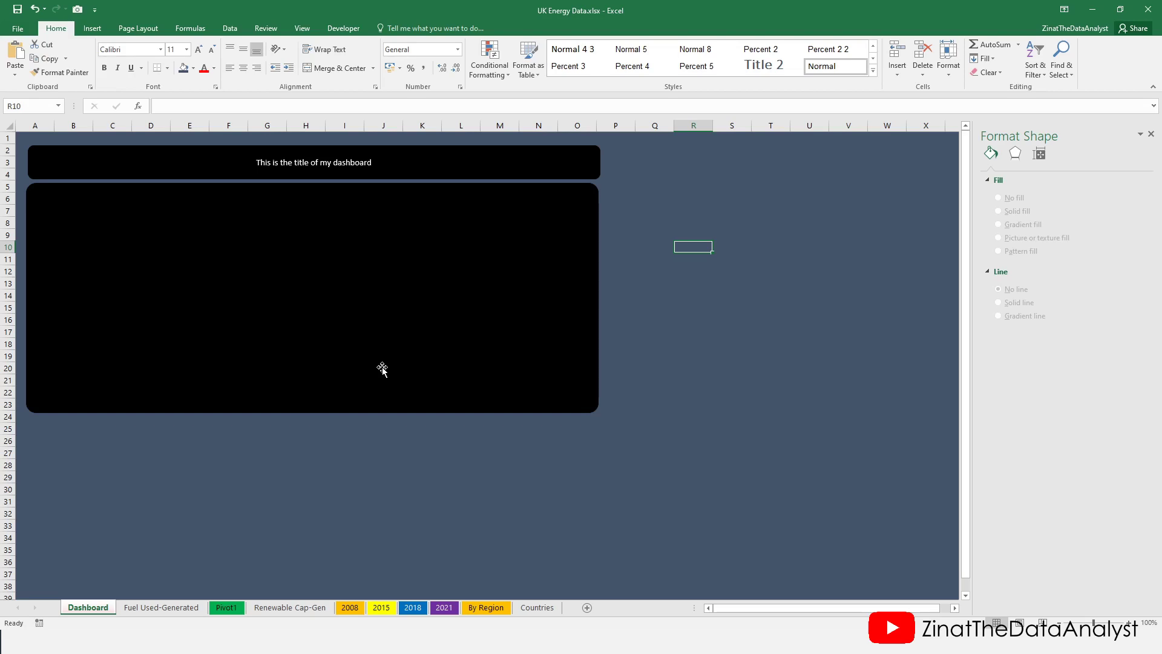
# Copy the UK map bubble chart from the By Region sheet to the Dashboard at Q5.
pyautogui.click(487, 607)
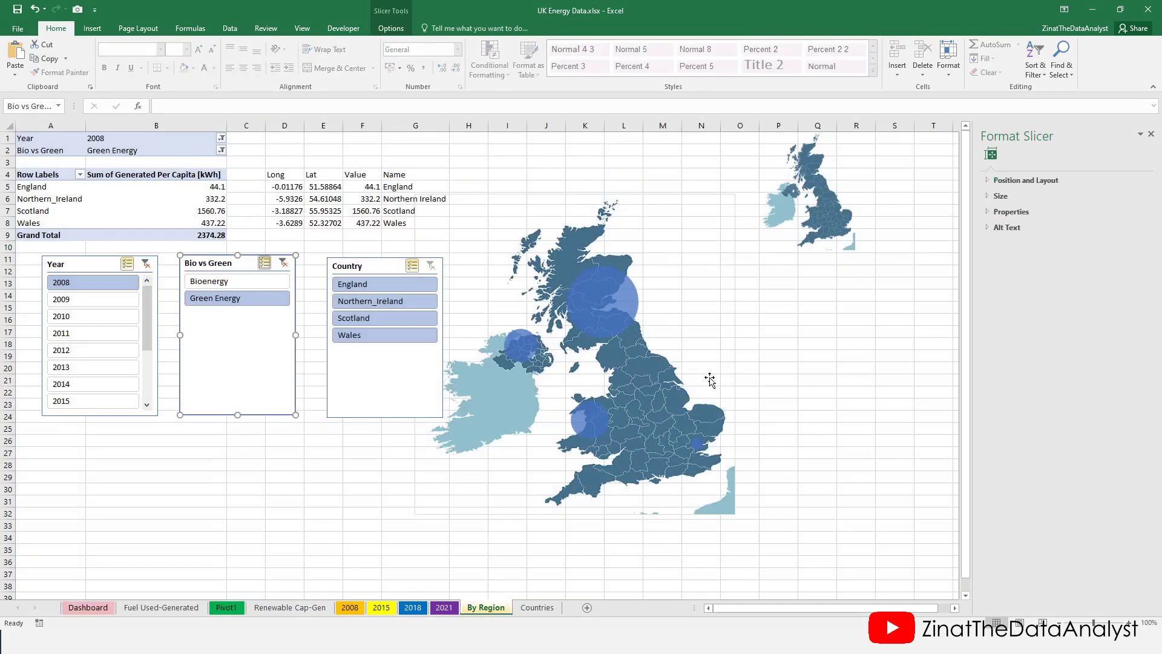
pyautogui.click(690, 408)
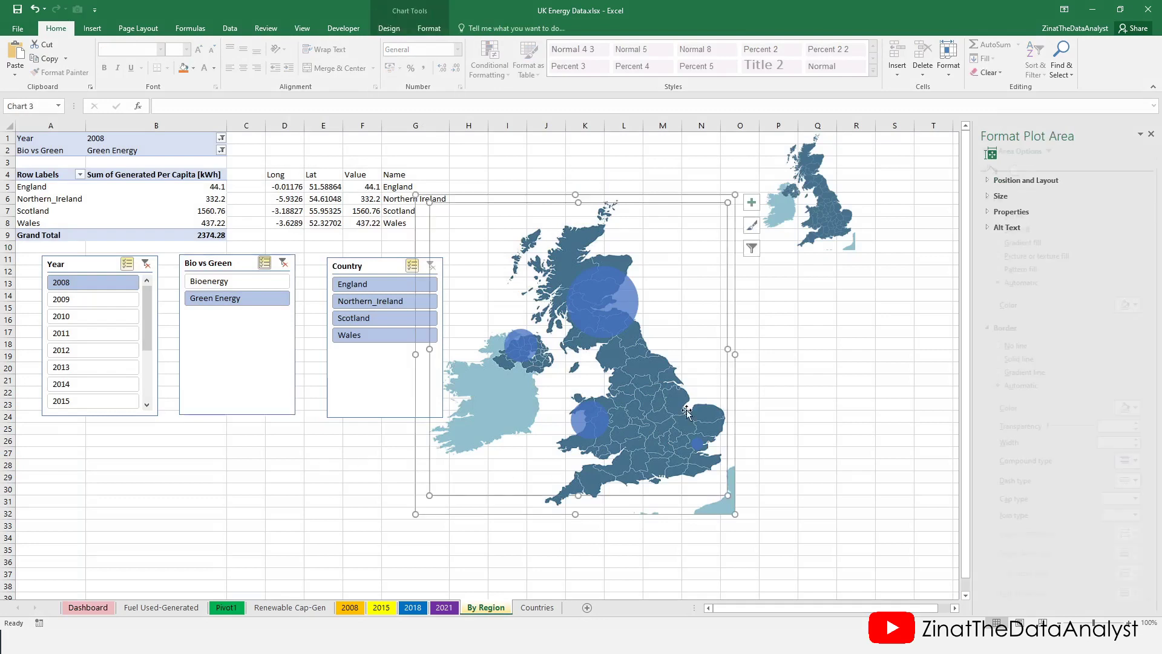
pyautogui.click(737, 375)
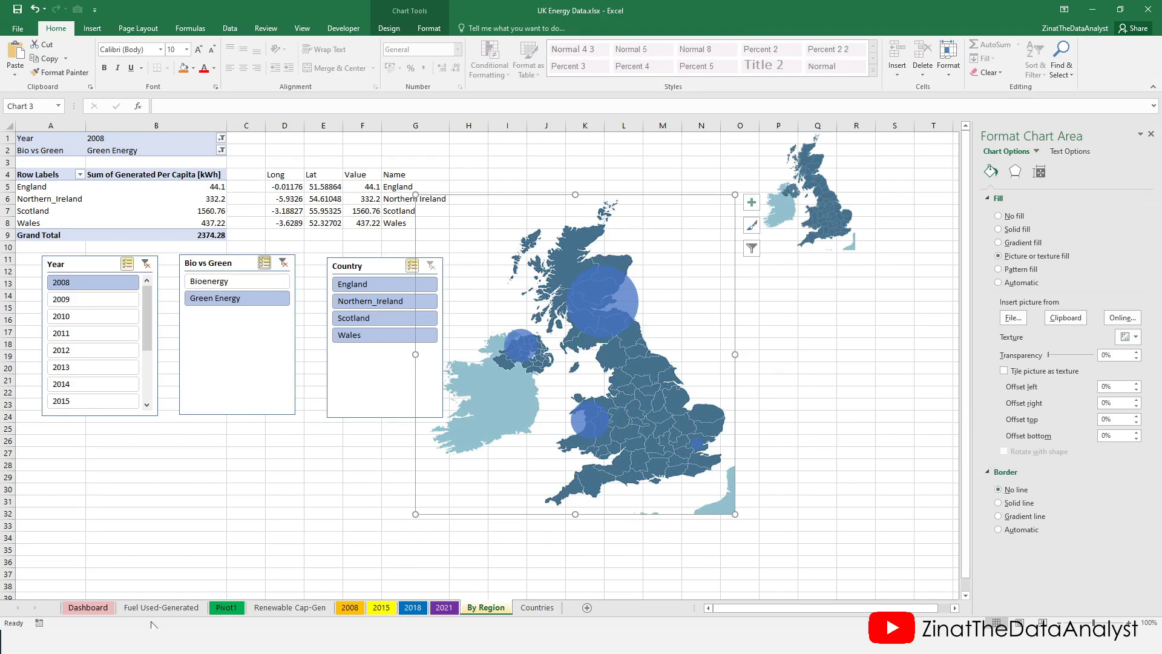
pyautogui.click(87, 607)
pyautogui.click(642, 187)
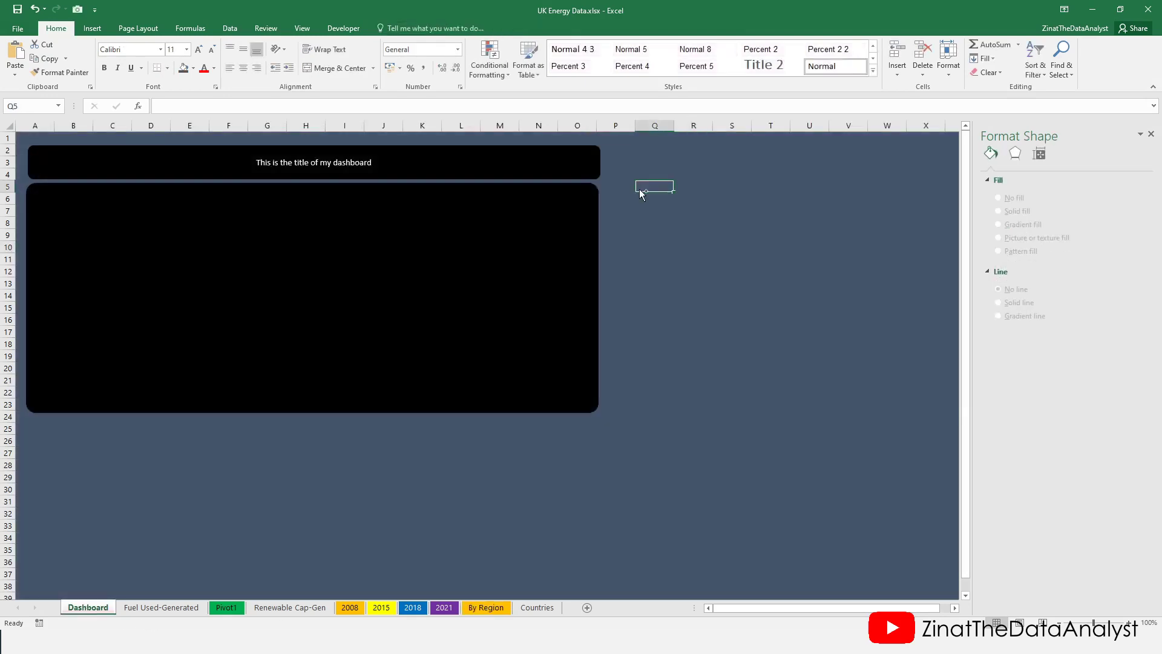
pyautogui.hotkey('ctrl', 'v')
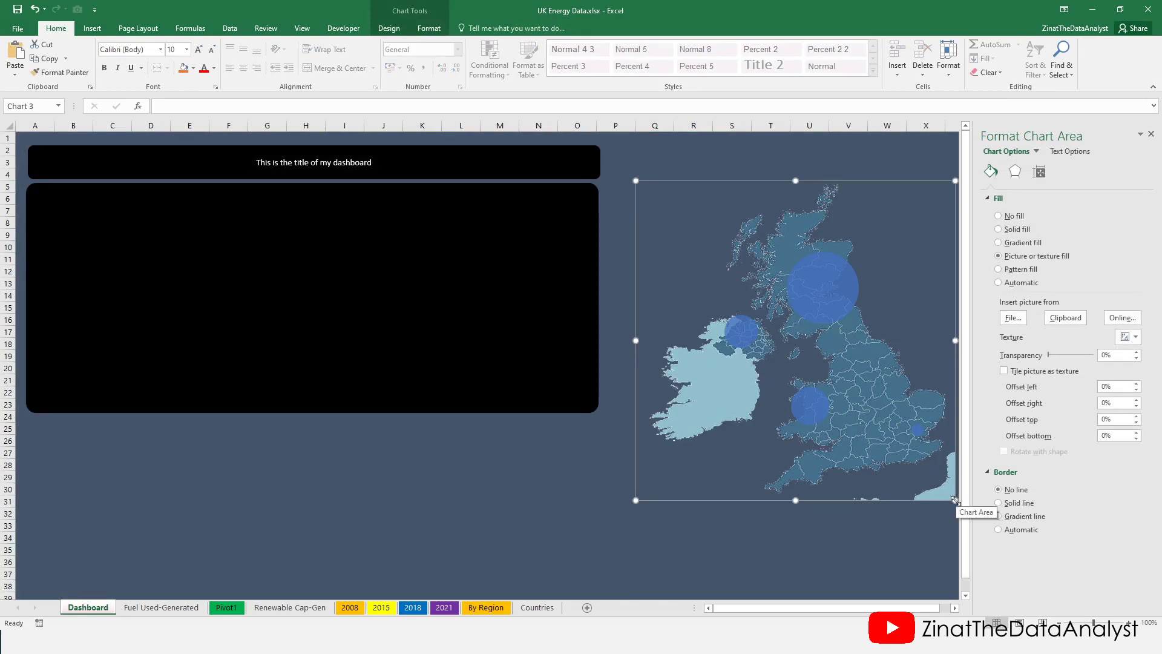
# Shrink the map chart to the black panel's height and move it into the panel, over about columns J to O.
pyautogui.moveTo(956, 500); pyautogui.dragTo(813, 405)
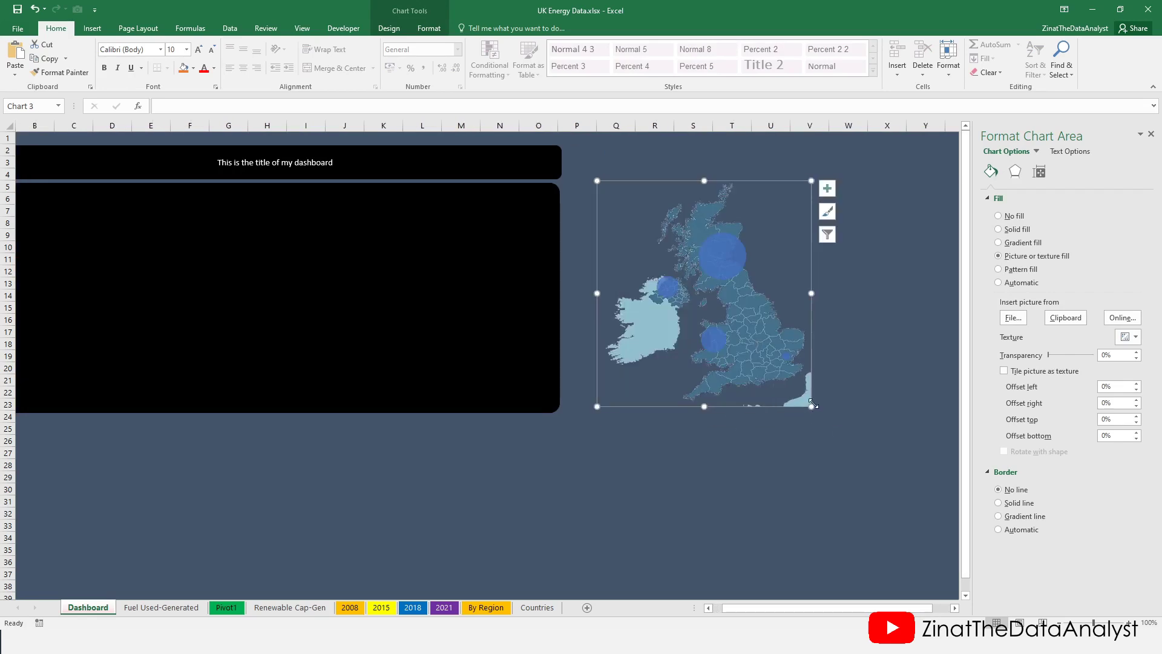
pyautogui.moveTo(814, 350); pyautogui.dragTo(552, 348)
pyautogui.click(693, 332)
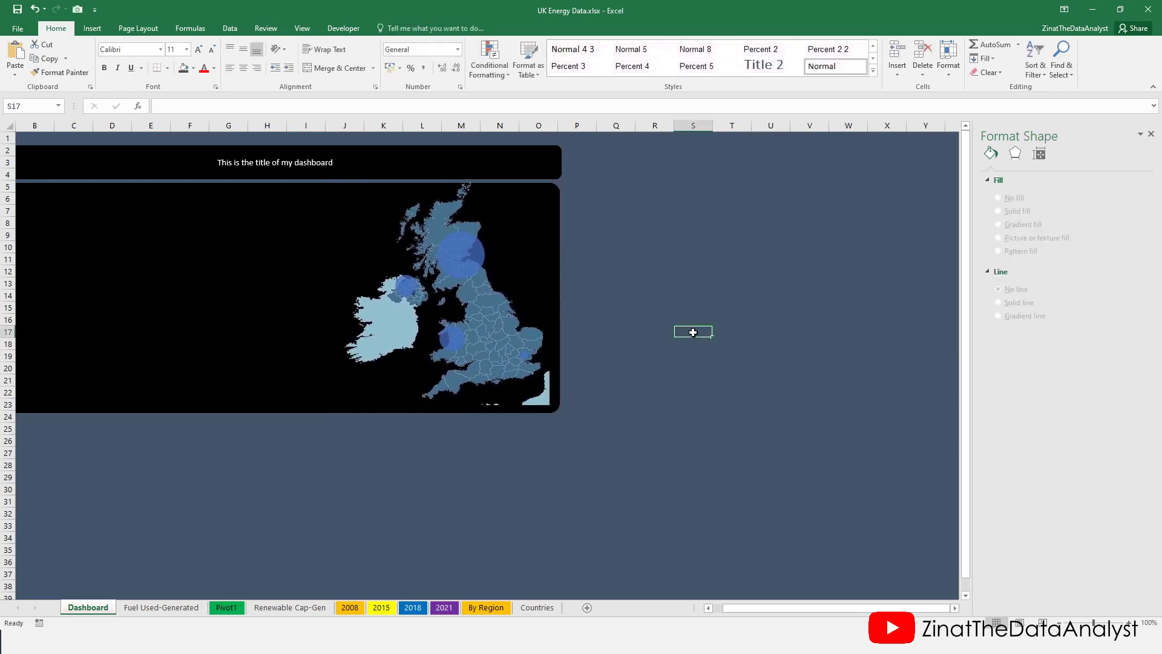
# Copy the doughnut chart from the 2008 sheet to the Dashboard and place it on the black panel around columns C to F.
pyautogui.click(350, 608)
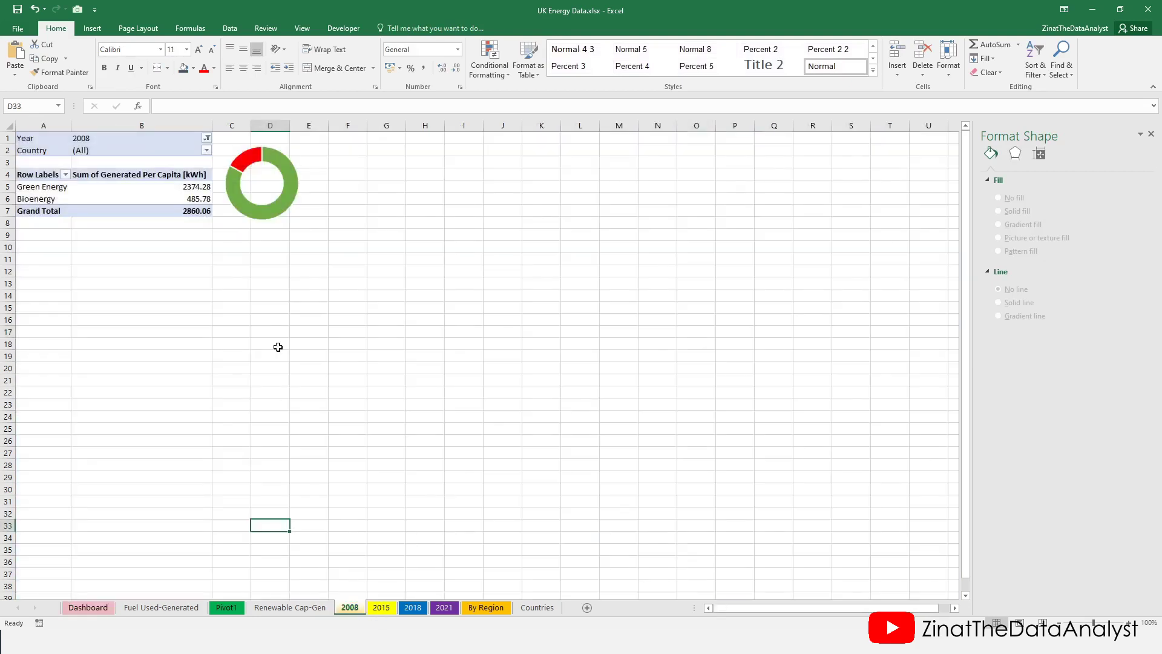
pyautogui.click(276, 209)
pyautogui.click(305, 224)
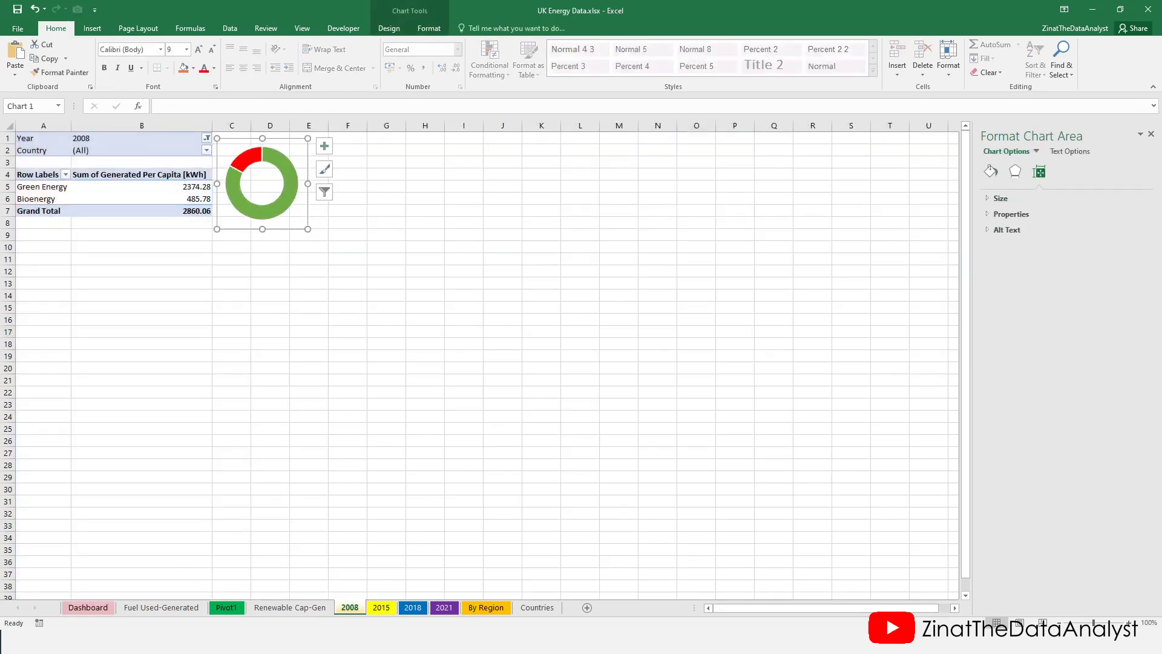
pyautogui.click(88, 607)
pyautogui.click(612, 185)
pyautogui.hotkey('ctrl', 'v')
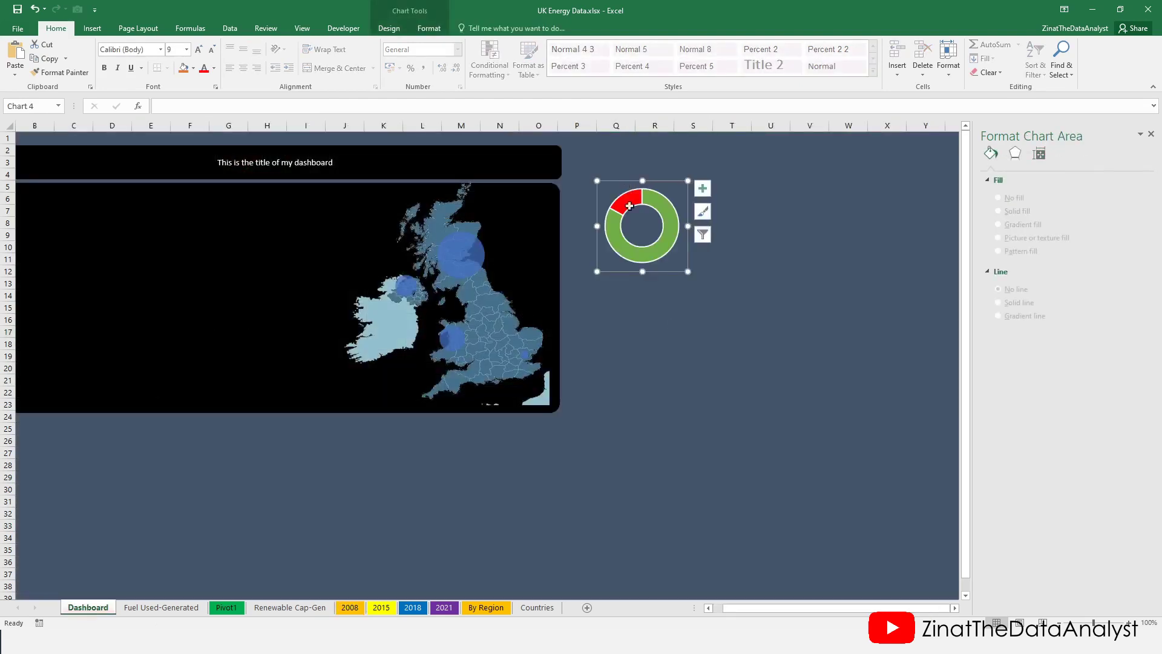
pyautogui.moveTo(688, 255)
pyautogui.mouseDown()
pyautogui.moveTo(313, 301)
pyautogui.moveTo(187, 287)
pyautogui.moveTo(168, 309)
pyautogui.moveTo(174, 262)
pyautogui.moveTo(179, 273)
pyautogui.mouseUp()
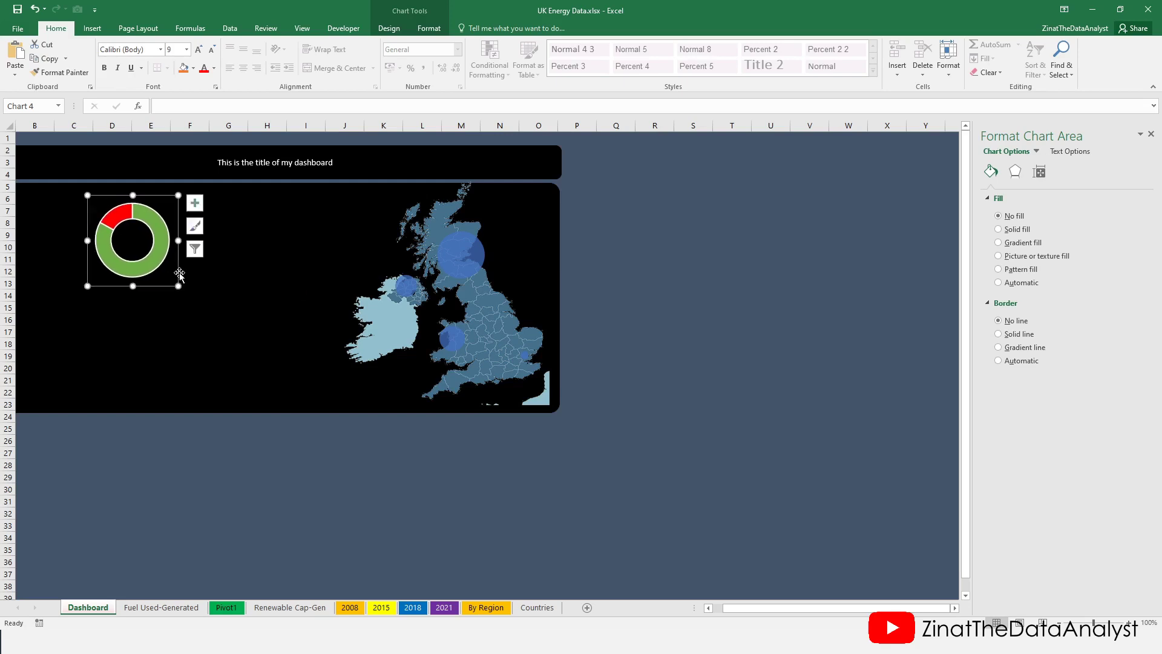
# Insert a text box reading "2008" in the hole of the doughnut chart, without fill or outline.
pyautogui.click(92, 29)
pyautogui.click(191, 71)
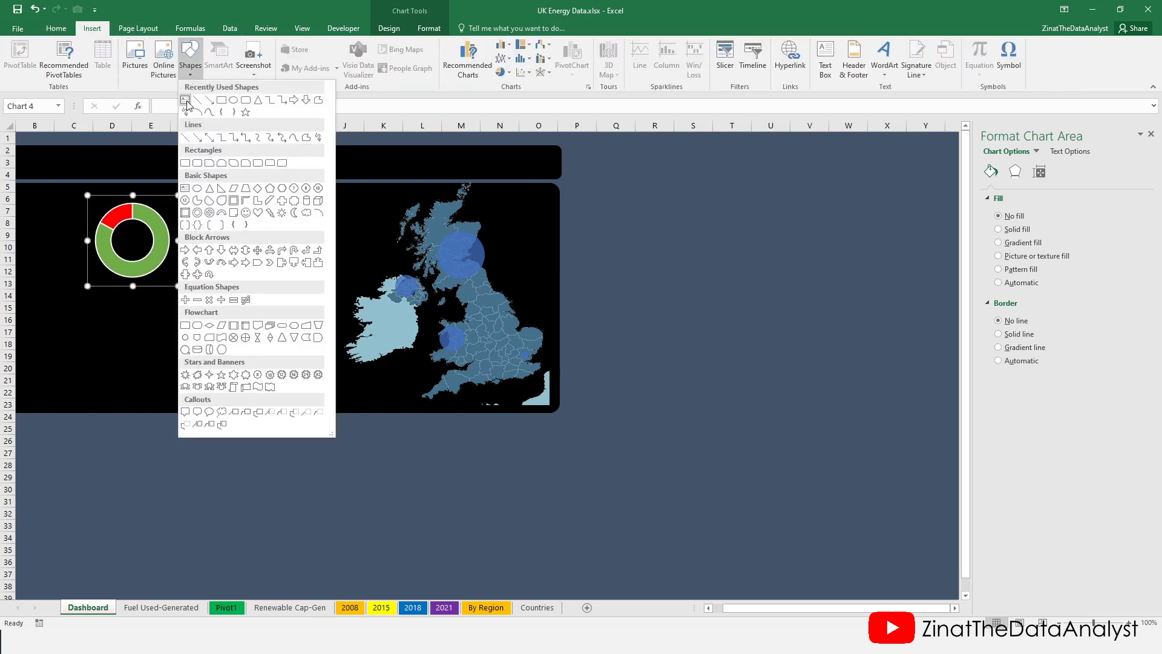
pyautogui.click(825, 60)
pyautogui.moveTo(115, 229); pyautogui.dragTo(156, 252)
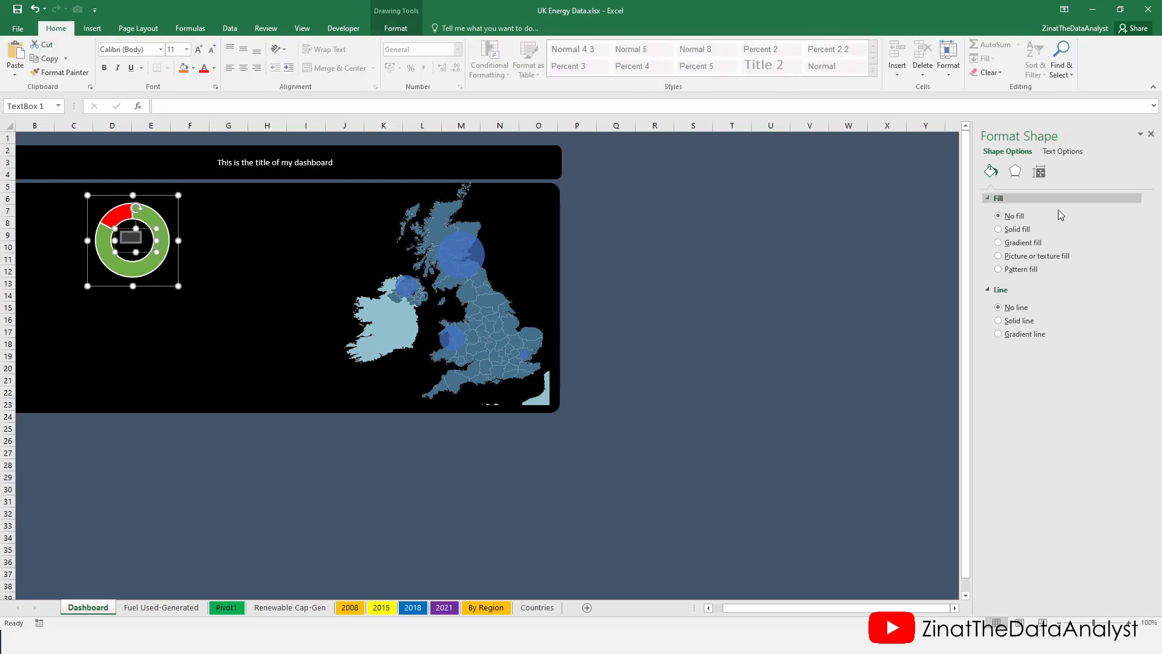
# Make the 2008 label white at 16 pt and centre it inside the doughnut.
pyautogui.click(215, 69)
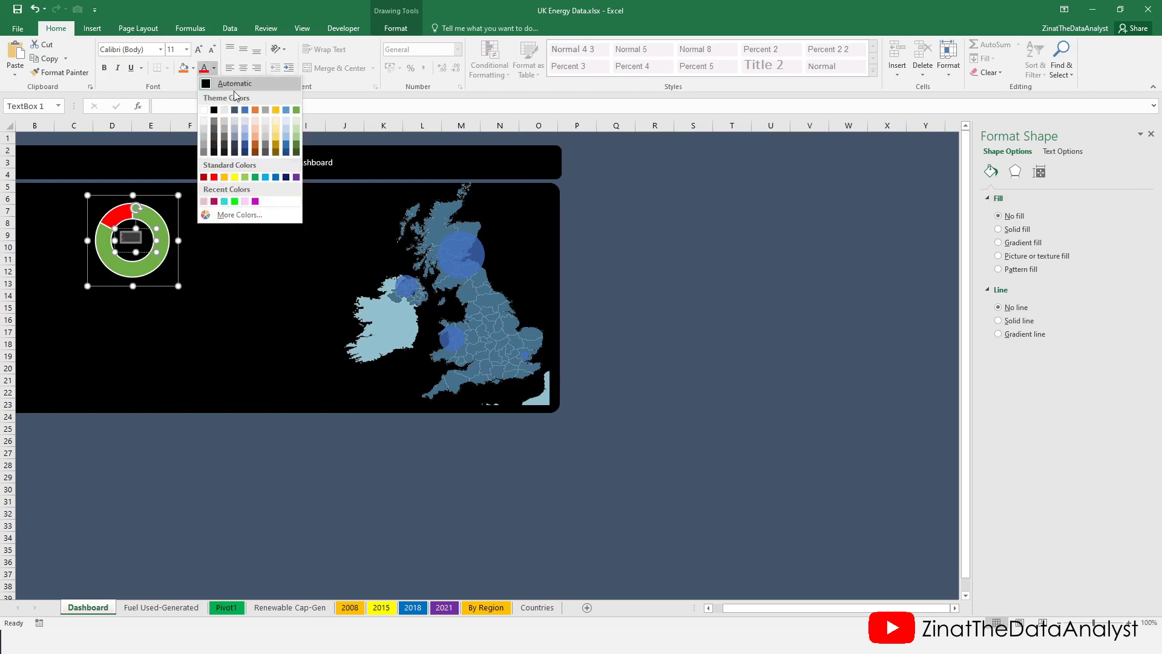
pyautogui.click(204, 110)
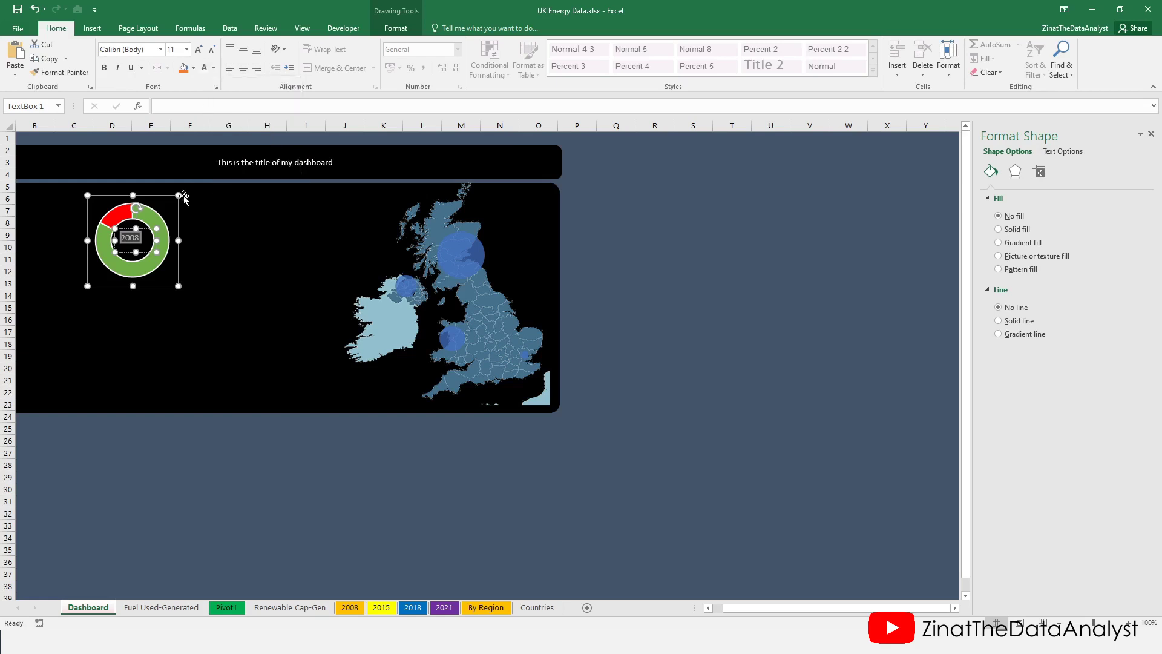
pyautogui.click(198, 49)
pyautogui.click(199, 49)
pyautogui.click(199, 49)
pyautogui.moveTo(144, 252); pyautogui.dragTo(142, 253)
pyautogui.click(182, 329)
# Copy the doughnut chart from the 2015 sheet to the Dashboard and align it beside the 2008 doughnut, around columns F to H.
pyautogui.click(381, 607)
pyautogui.click(291, 224)
pyautogui.hotkey('ctrl', 'c')
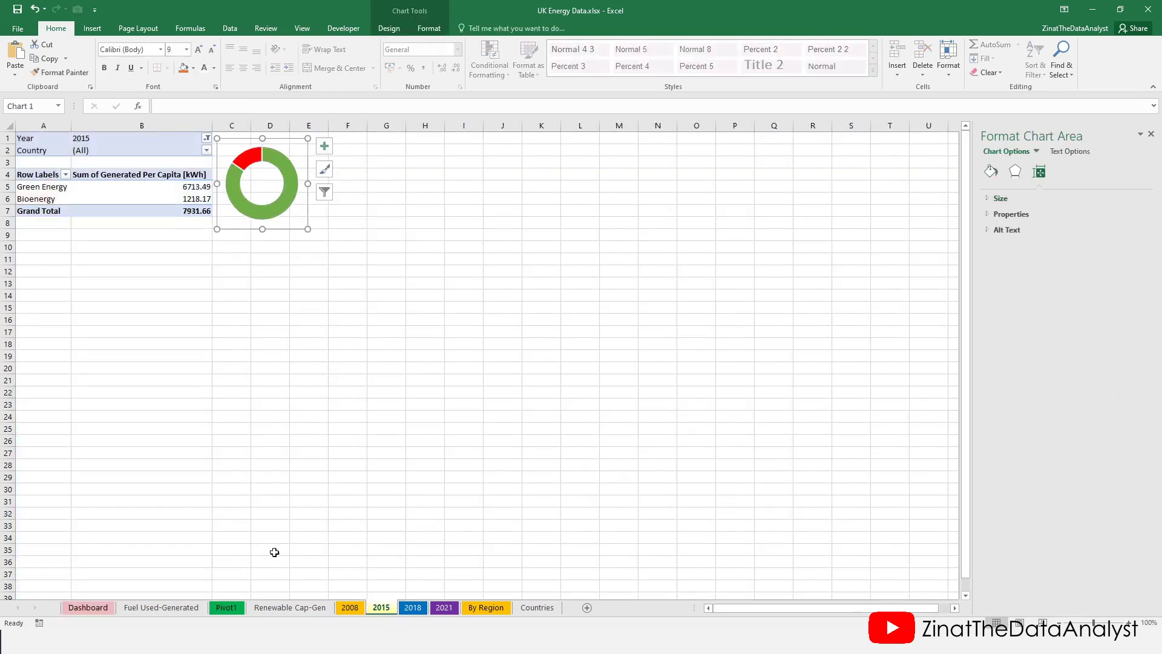
pyautogui.click(88, 607)
pyautogui.click(616, 199)
pyautogui.hotkey('ctrl', 'v')
pyautogui.moveTo(686, 275); pyautogui.dragTo(267, 278)
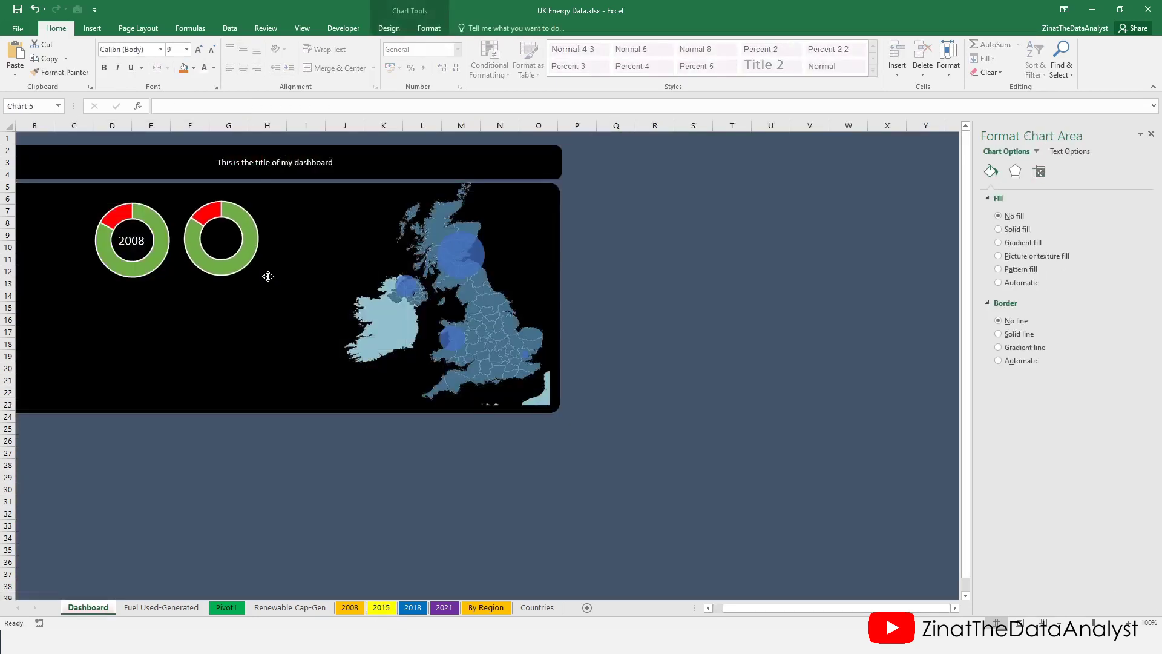
# Duplicate the 2008 label into the hole of the second doughnut and change its text to 2015.
pyautogui.click(145, 247)
pyautogui.hotkey('ctrl', 'v')
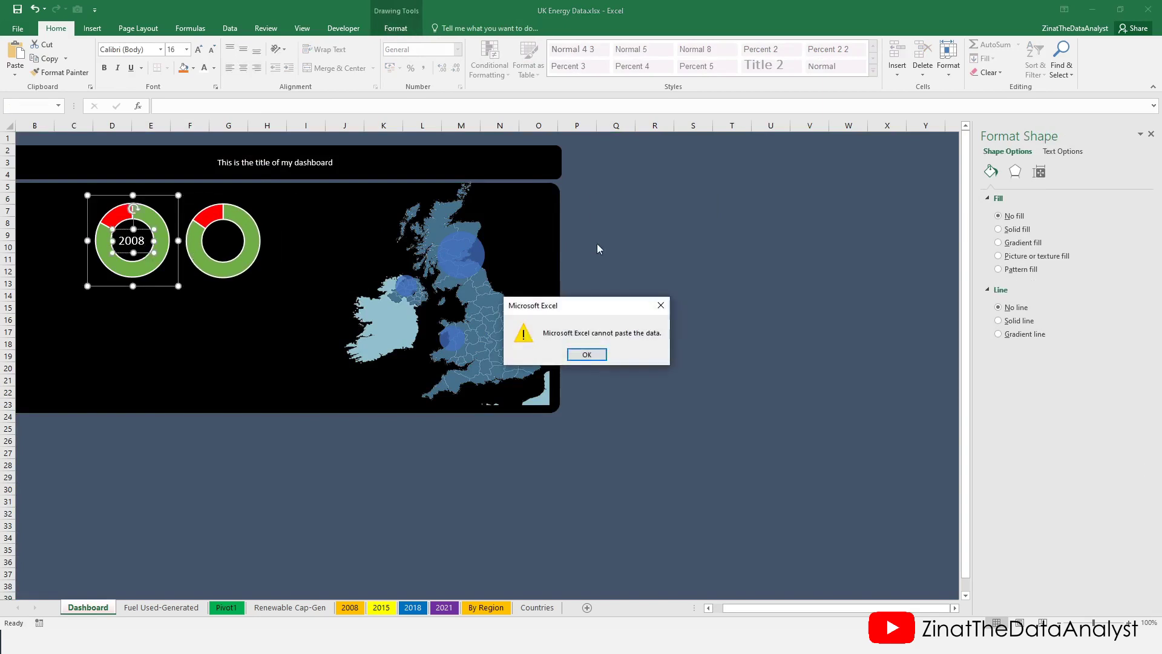
pyautogui.press('Return')
pyautogui.hotkey('ctrl', 'v')
pyautogui.moveTo(629, 219); pyautogui.dragTo(235, 236)
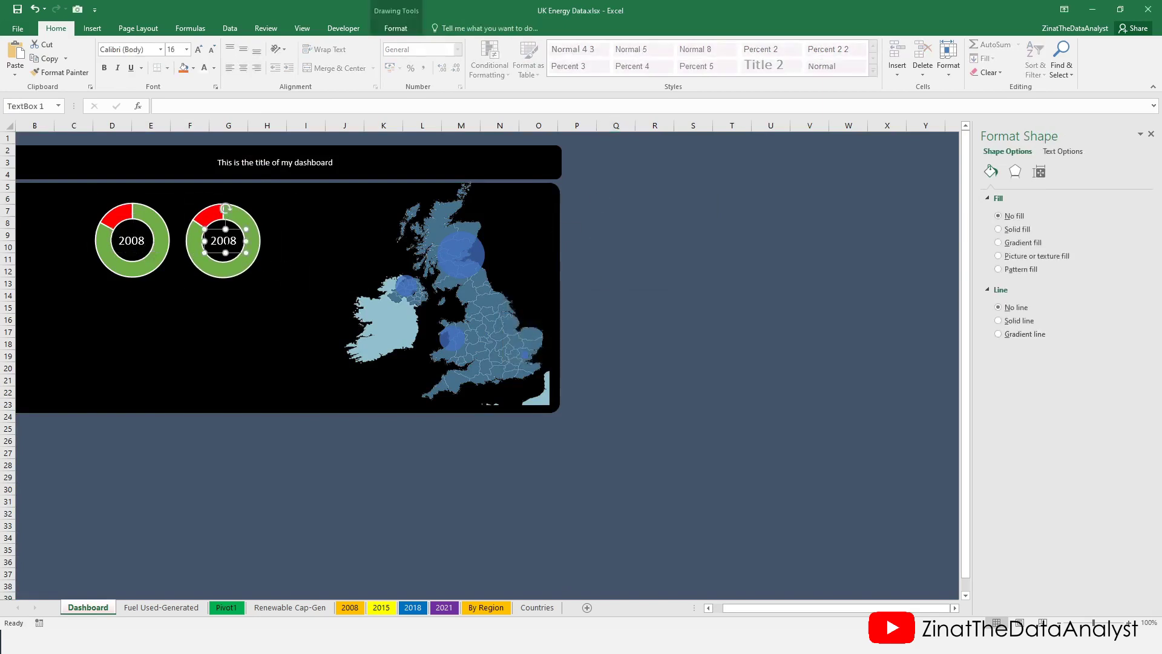
pyautogui.click(236, 241)
# Copy the doughnut chart from the 2018 sheet to the Dashboard and place it directly below the 2008 doughnut.
pyautogui.click(381, 607)
pyautogui.click(307, 215)
pyautogui.hotkey('ctrl', 'c')
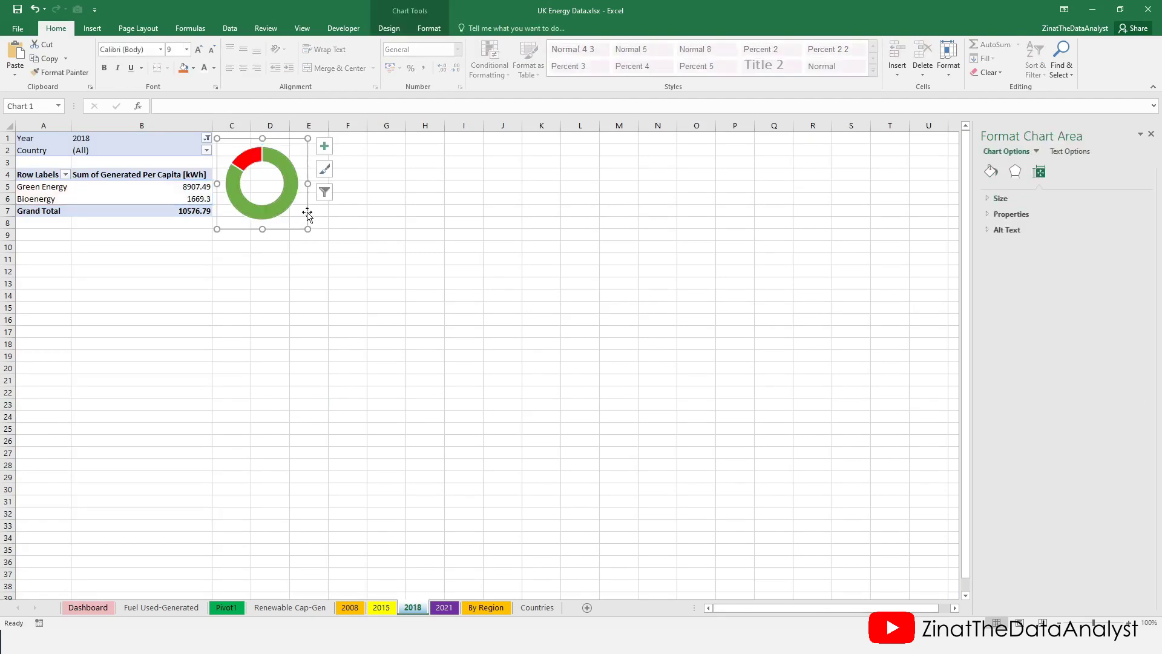
pyautogui.click(88, 607)
pyautogui.click(156, 485)
pyautogui.hotkey('ctrl', 'v')
pyautogui.moveTo(213, 566); pyautogui.dragTo(155, 370)
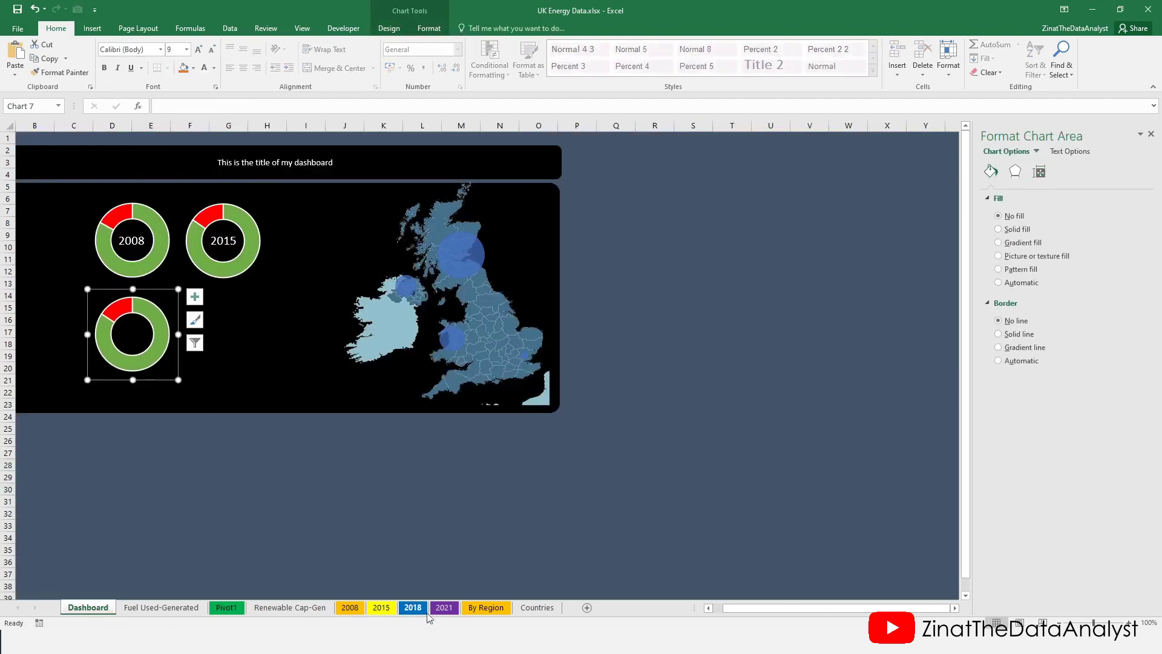
# Copy the doughnut chart from the 2021 sheet to the Dashboard and place it directly below the 2015 doughnut.
pyautogui.click(444, 607)
pyautogui.hotkey('ctrl', 'c')
pyautogui.click(87, 607)
pyautogui.click(237, 441)
pyautogui.hotkey('ctrl', 'v')
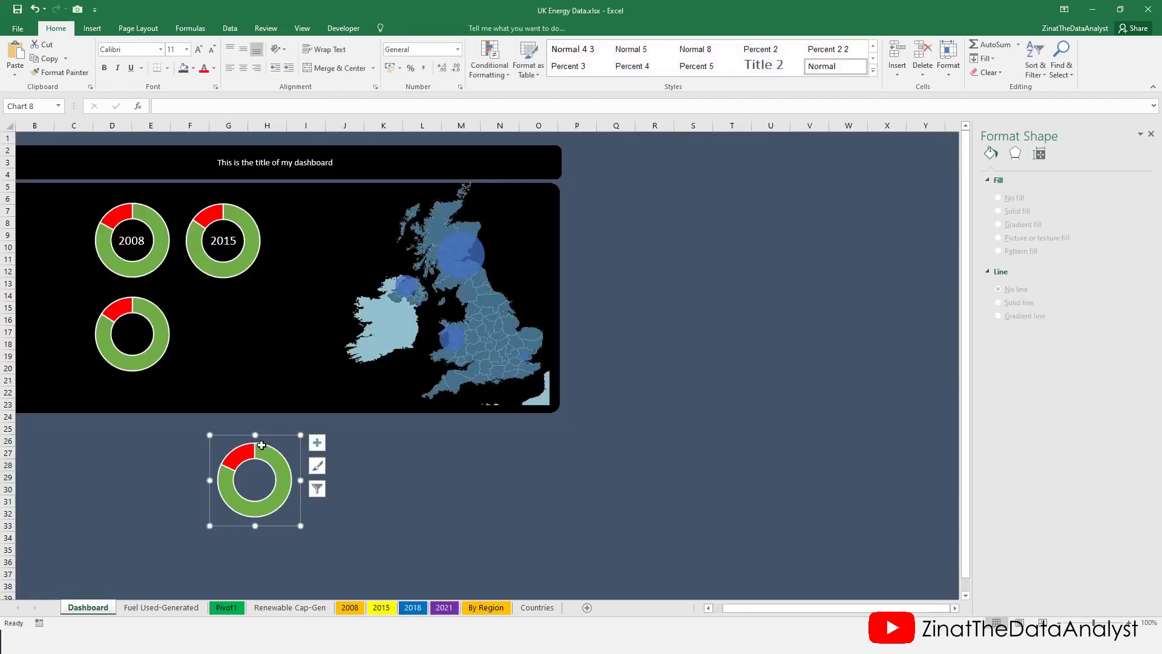
pyautogui.moveTo(298, 503); pyautogui.dragTo(272, 358)
# Copy the 2015 label into the two lower doughnuts and change the texts to 2018 and 2021.
pyautogui.click(235, 250)
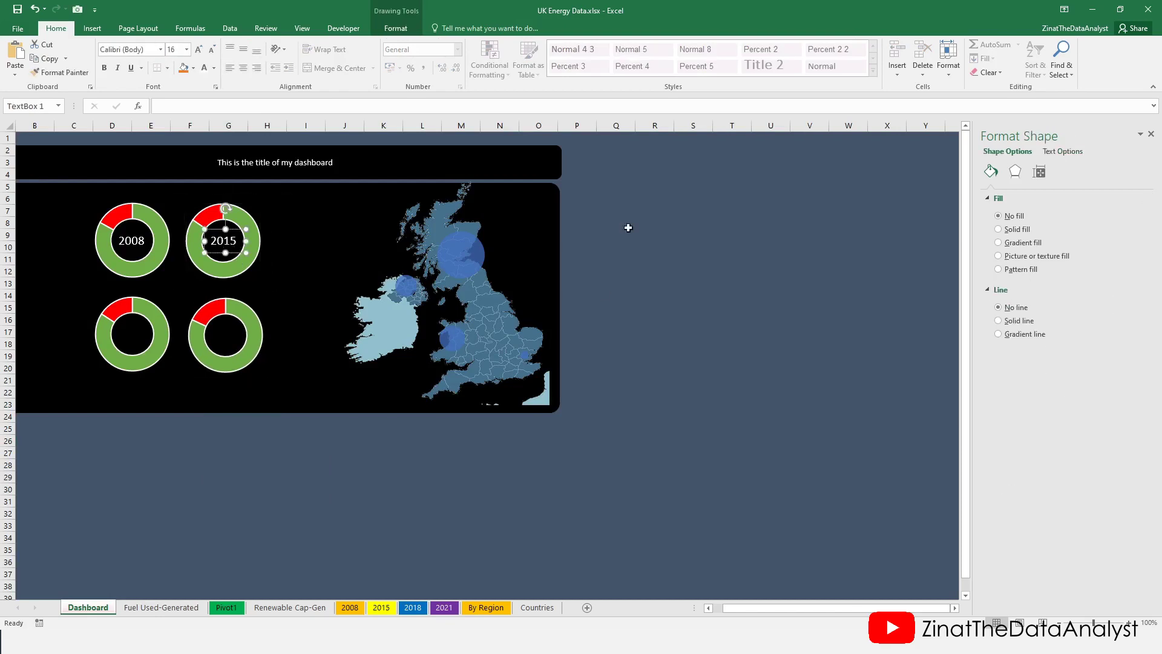
pyautogui.click(646, 213)
pyautogui.hotkey('ctrl', 'v')
pyautogui.moveTo(667, 228); pyautogui.dragTo(143, 347)
pyautogui.click(183, 457)
pyautogui.hotkey('ctrl', 'v')
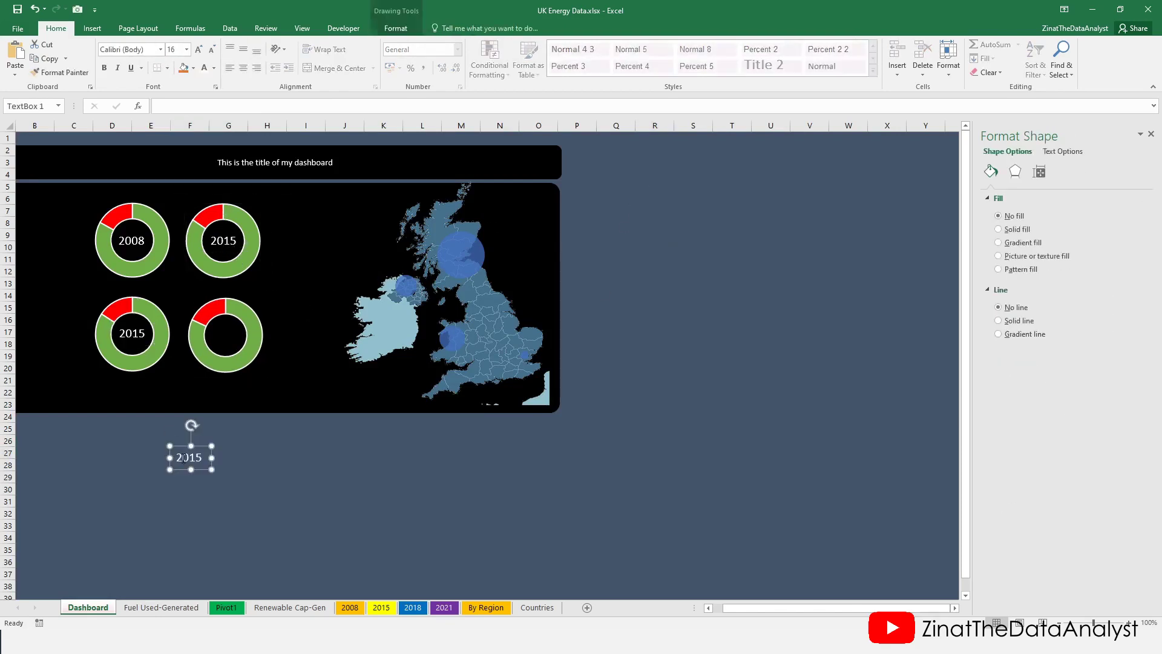
pyautogui.moveTo(183, 458); pyautogui.dragTo(220, 335)
pyautogui.click(138, 330)
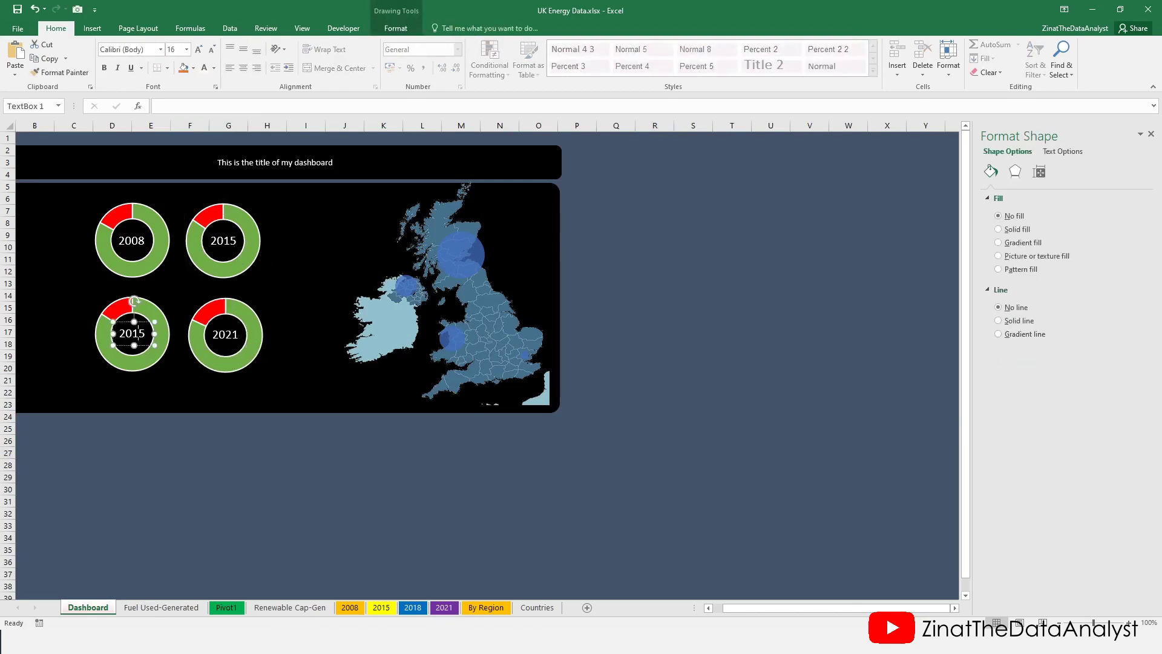
pyautogui.click(175, 454)
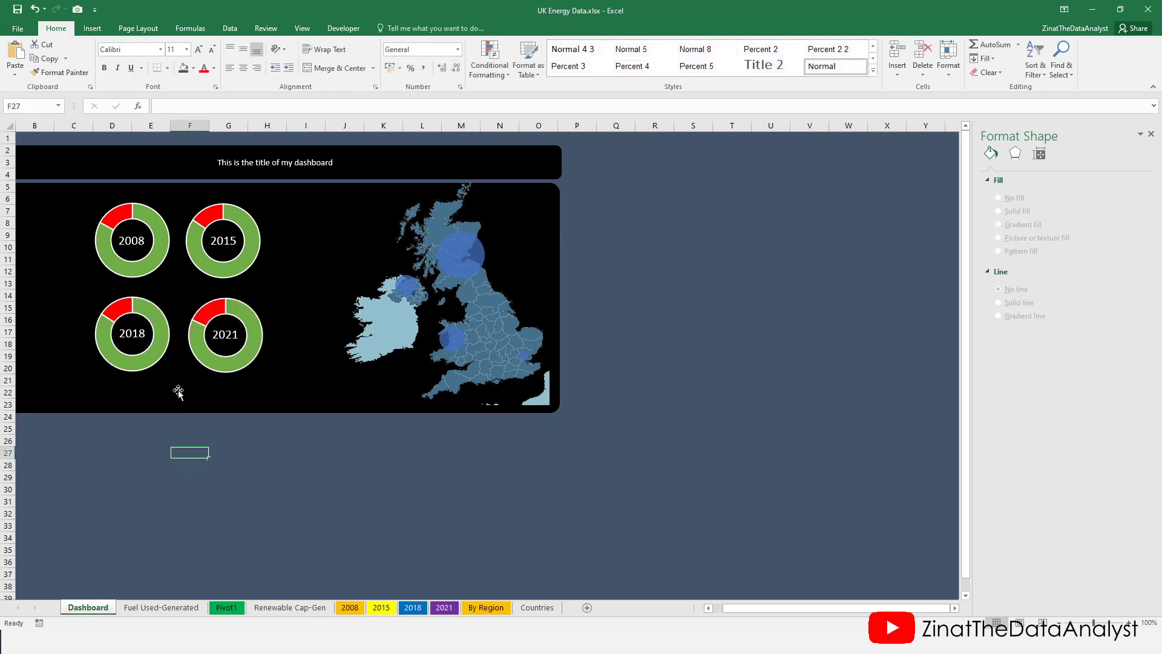
# Draw a green legend square of about 0.64 cm below the 2018 doughnut and place a copy of it below the 2021 doughnut.
pyautogui.click(92, 29)
pyautogui.click(190, 57)
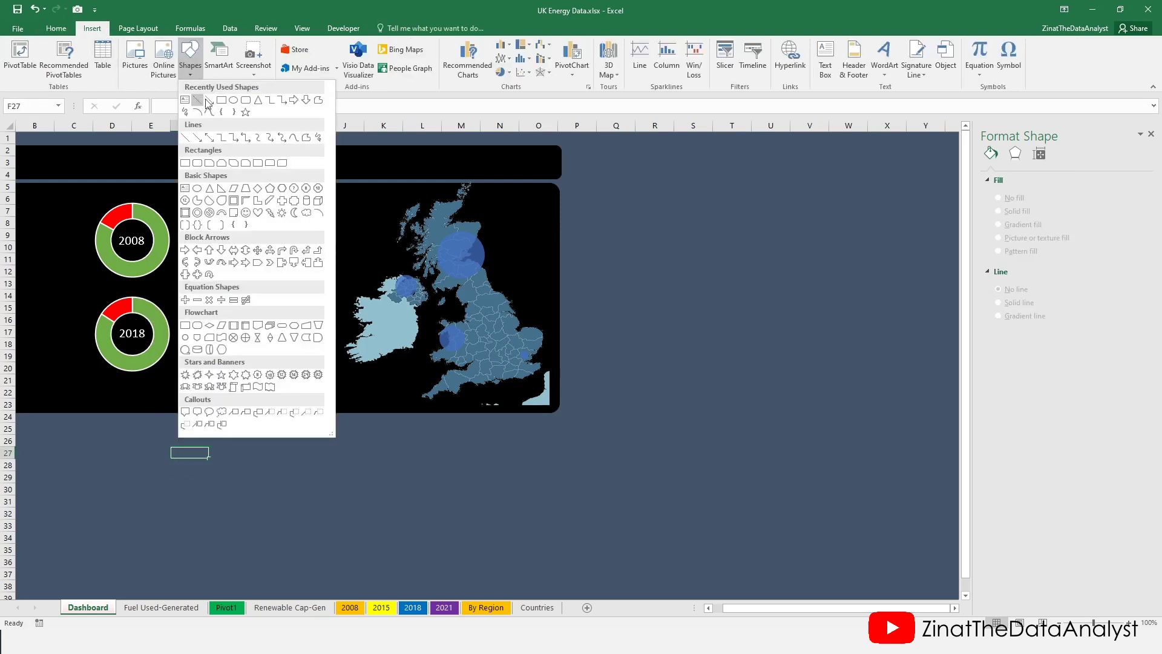
pyautogui.click(185, 130)
pyautogui.moveTo(93, 378); pyautogui.dragTo(108, 392)
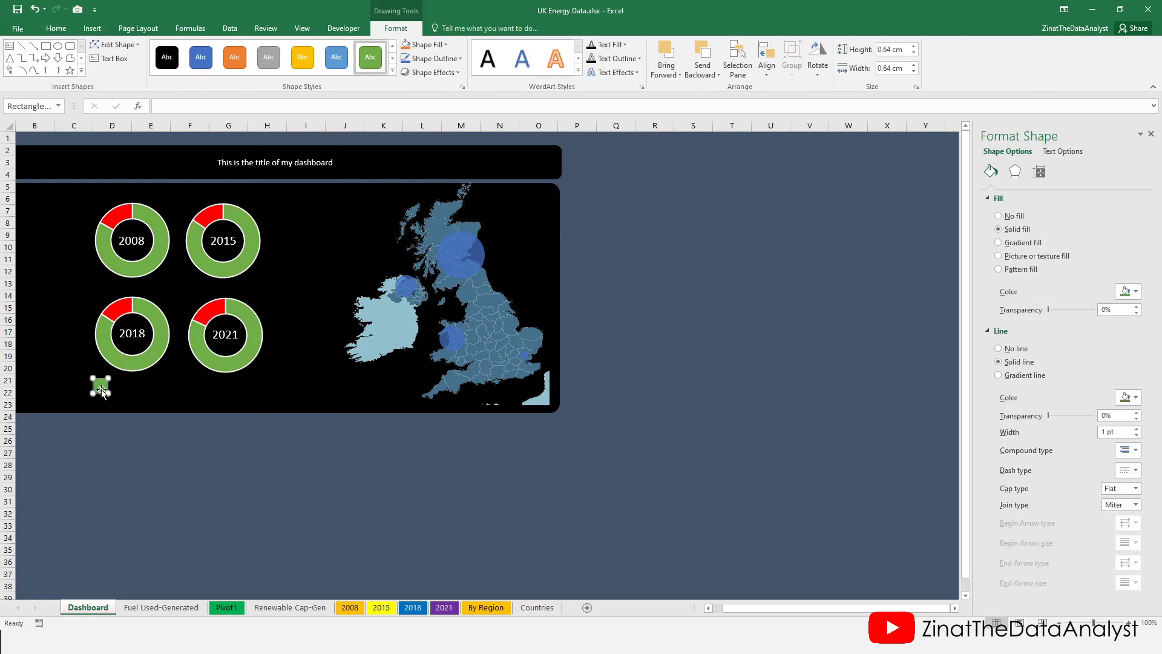
pyautogui.click(136, 466)
pyautogui.hotkey('ctrl', 'v')
pyautogui.moveTo(138, 468); pyautogui.dragTo(184, 384)
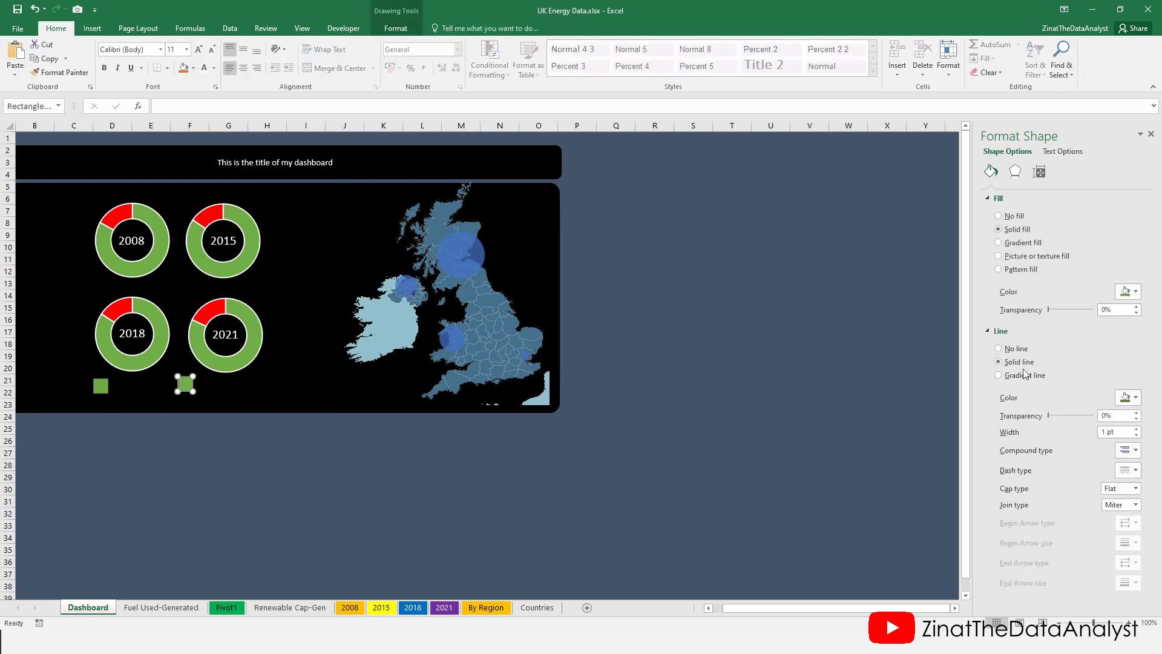
# Fill the copied legend square with red and remove the outlines of both squares.
pyautogui.click(1006, 349)
pyautogui.click(1138, 294)
pyautogui.click(1074, 388)
pyautogui.click(101, 384)
pyautogui.click(1003, 348)
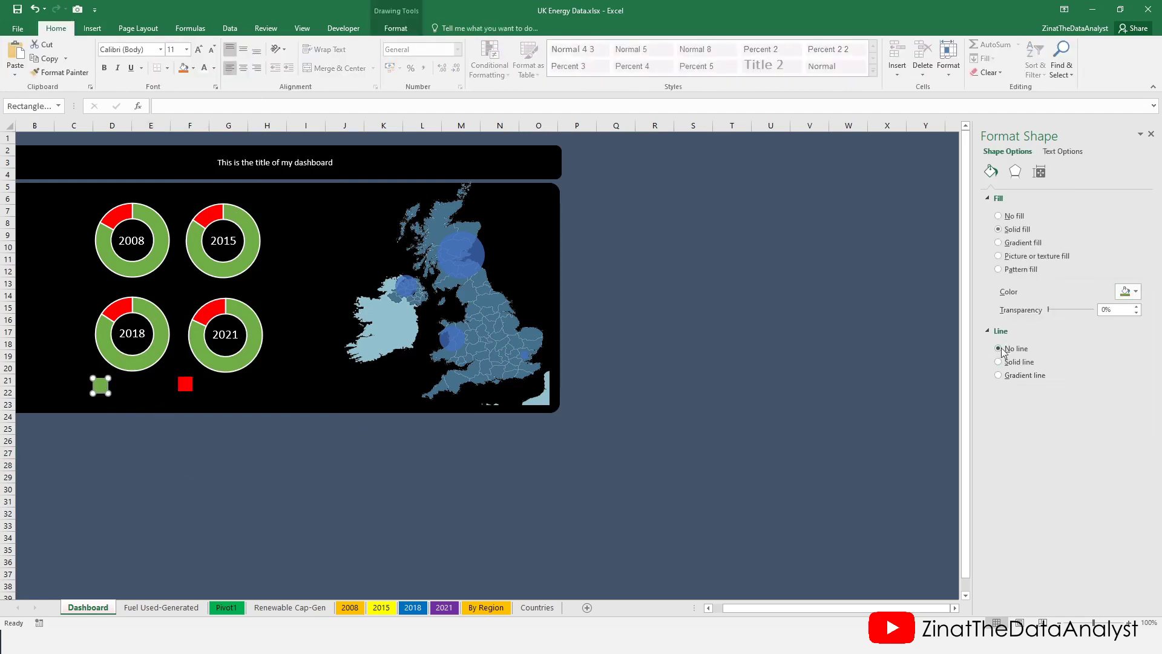
pyautogui.click(115, 514)
# Copy the 2018 label next to the green legend square and change its text to "Green".
pyautogui.click(101, 385)
pyautogui.click(142, 346)
pyautogui.hotkey('ctrl', 'c')
pyautogui.hotkey('ctrl', 'v')
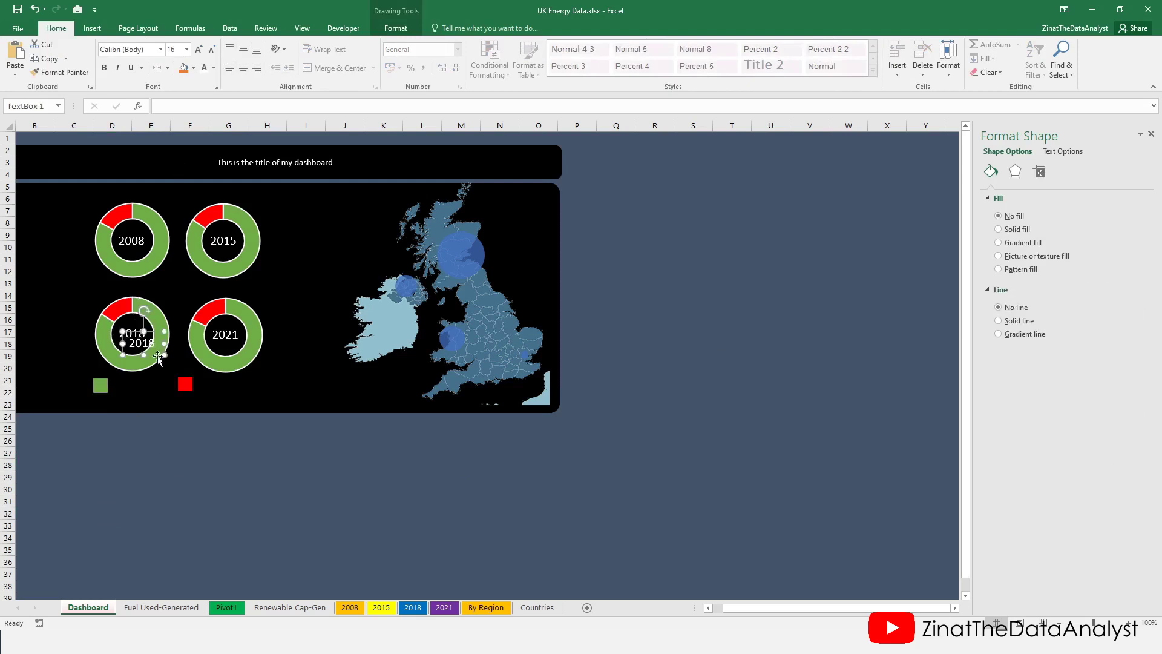
pyautogui.moveTo(156, 358); pyautogui.dragTo(243, 379)
pyautogui.doubleClick(130, 386)
pyautogui.write('Green')
# Label the red legend square "Bio" using another copy of the text box.
pyautogui.hotkey('ctrl', 'd')
pyautogui.doubleClick(217, 384)
pyautogui.write('B')
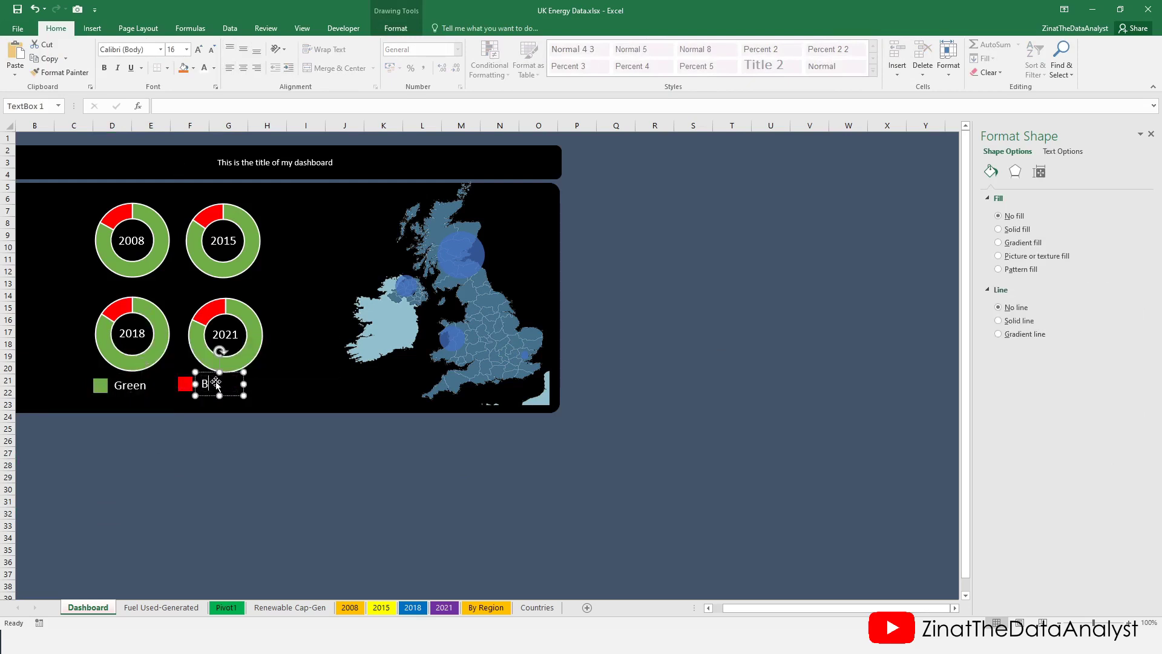
pyautogui.write('io')
pyautogui.click(228, 452)
pyautogui.click(150, 512)
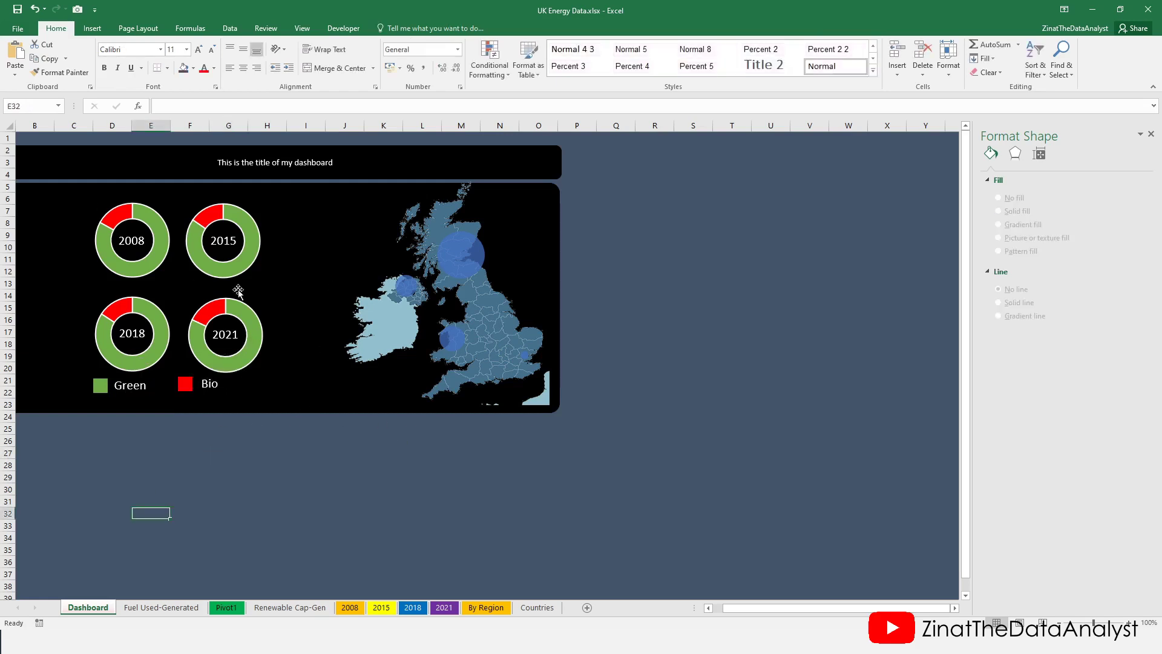
pyautogui.hscroll(-1, 330, 382)
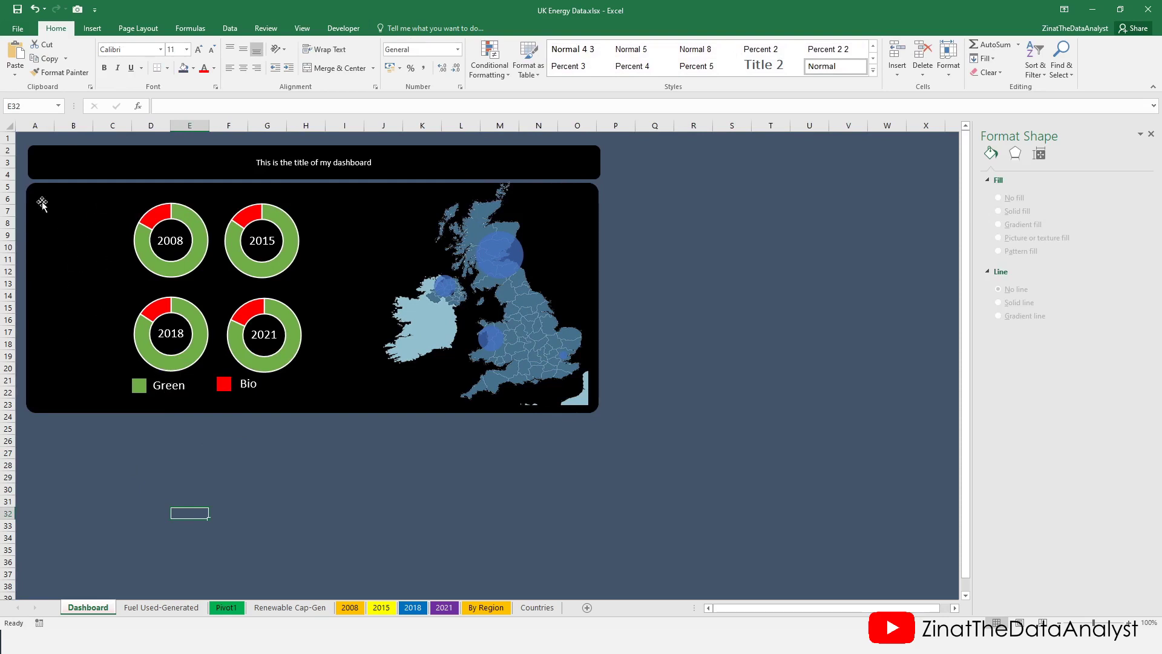
pyautogui.click(141, 239)
pyautogui.click(522, 311)
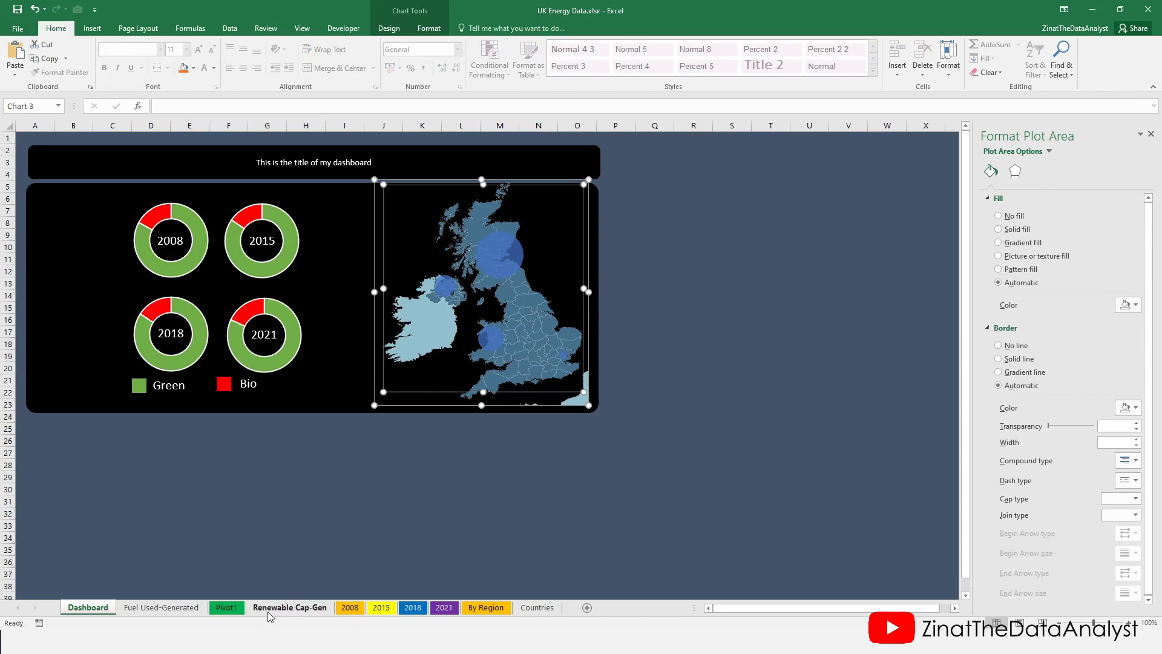
# Copy the Country slicer from the By Region sheet to the Dashboard, shorten it to about 4.37 cm and place it on the panel beside the doughnuts.
pyautogui.click(351, 607)
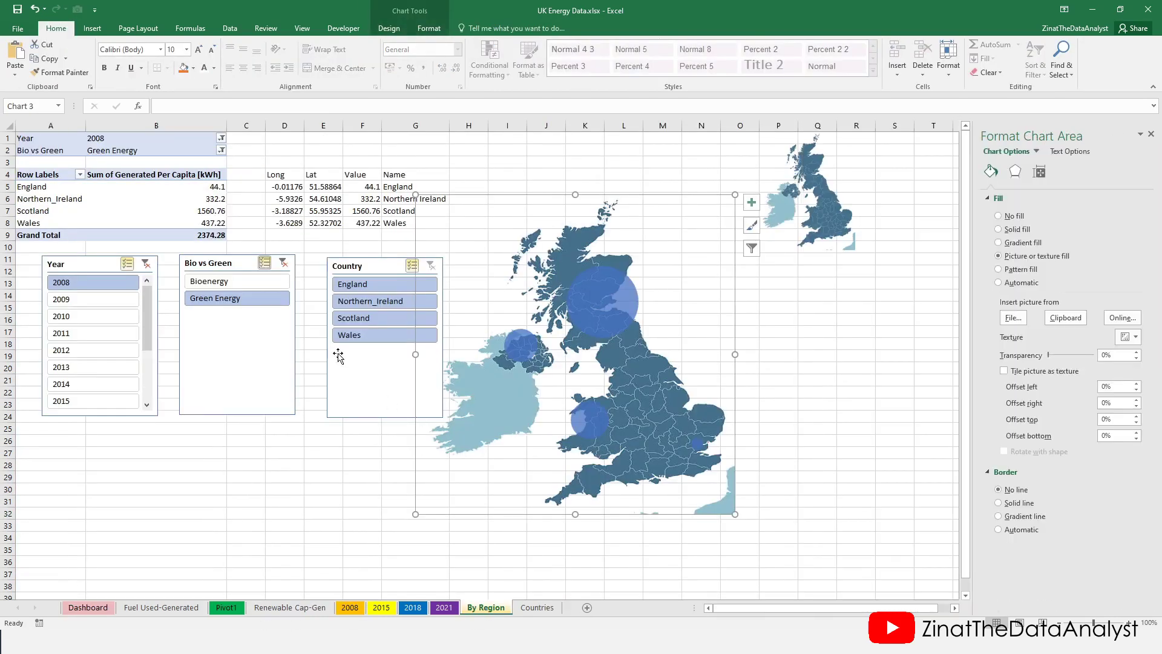
pyautogui.click(338, 356)
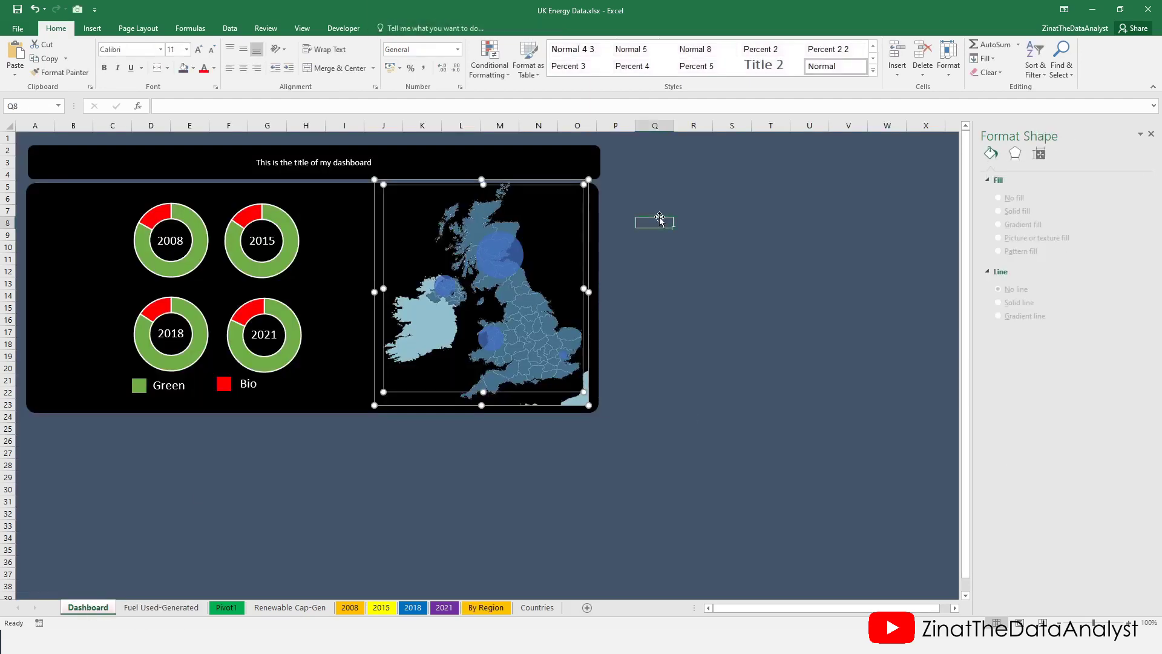
pyautogui.click(664, 218)
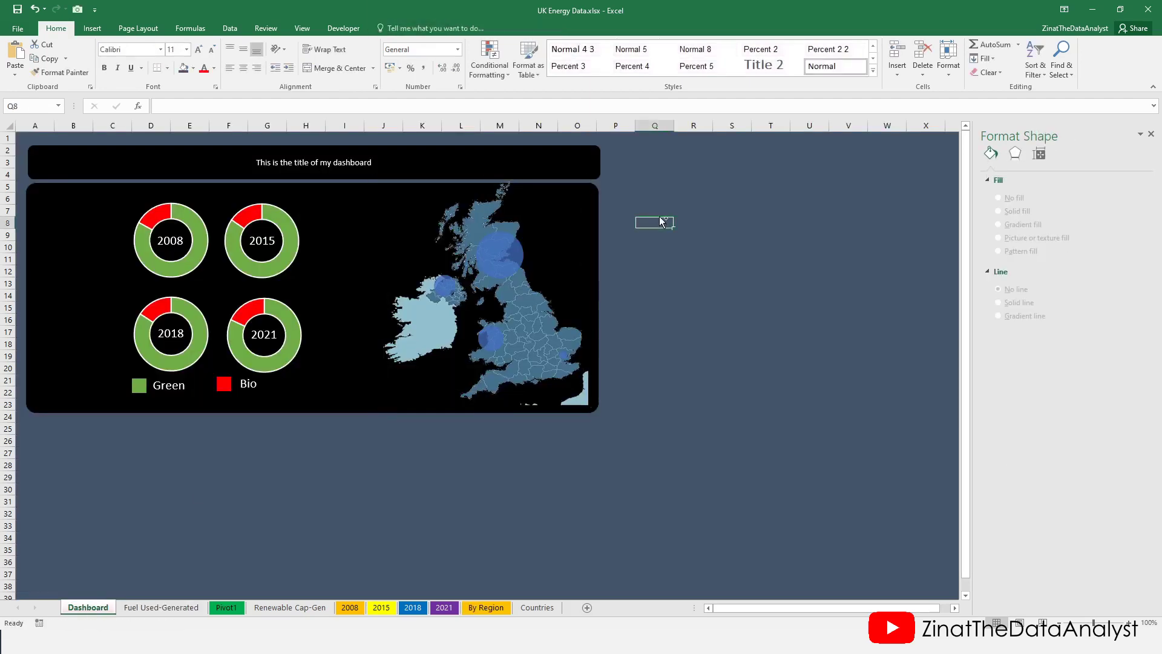
pyautogui.hotkey('ctrl', 'v')
pyautogui.moveTo(696, 378); pyautogui.dragTo(694, 315)
pyautogui.moveTo(751, 275); pyautogui.dragTo(132, 240)
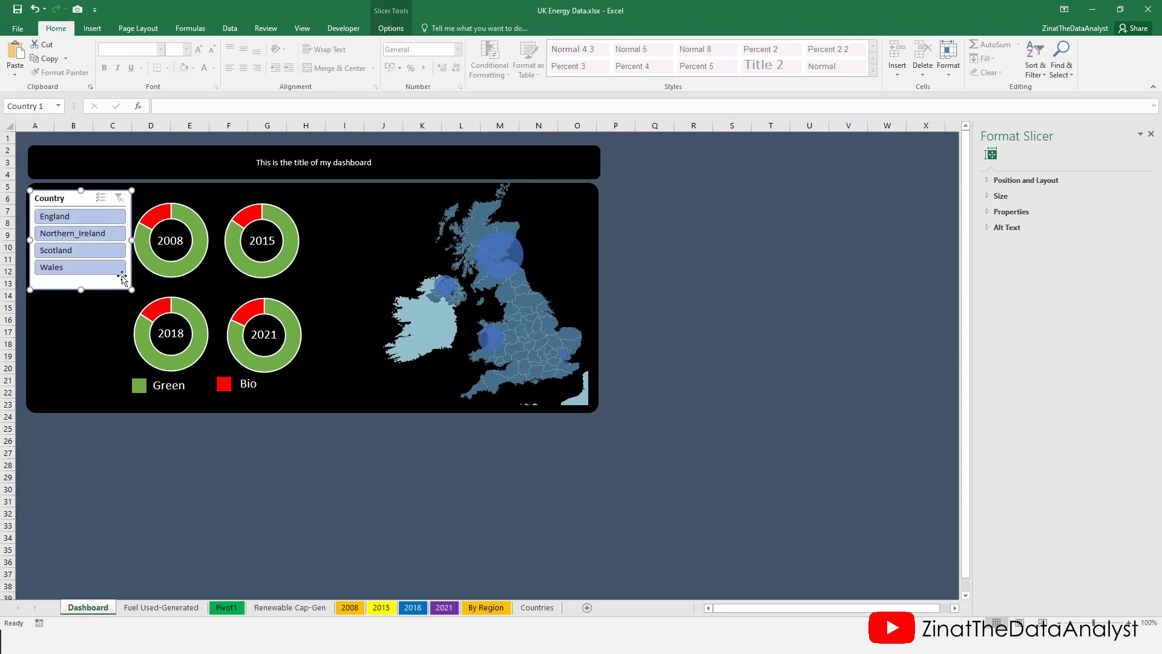
# Apply the custom black slicer style to the Country slicer.
pyautogui.click(391, 28)
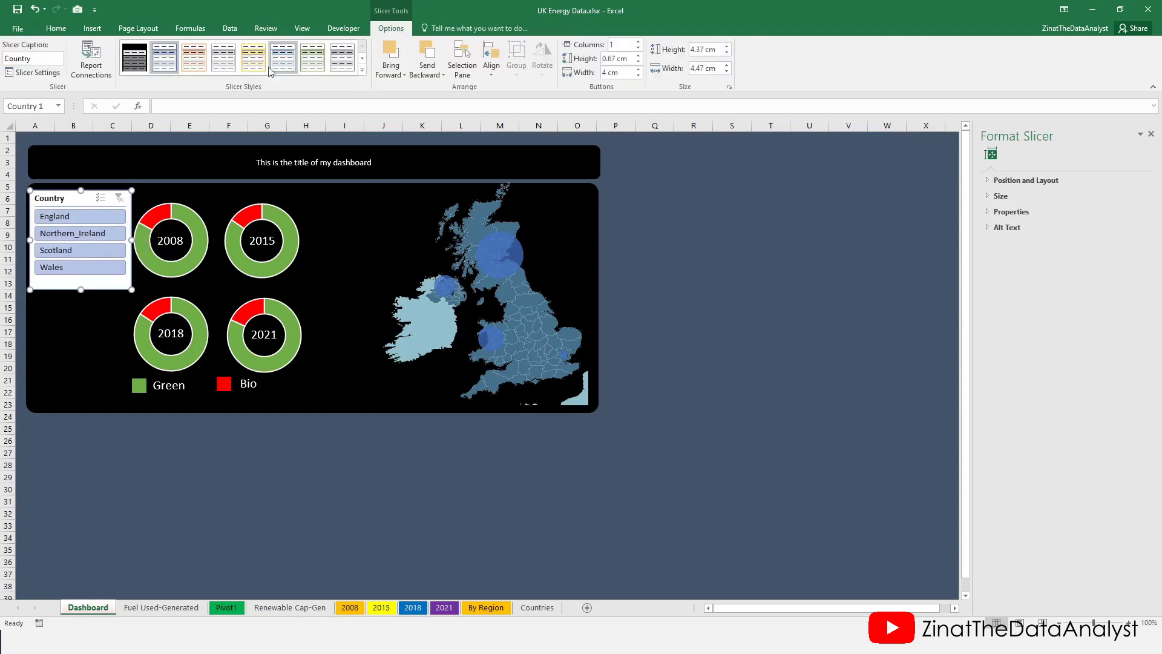
pyautogui.click(135, 64)
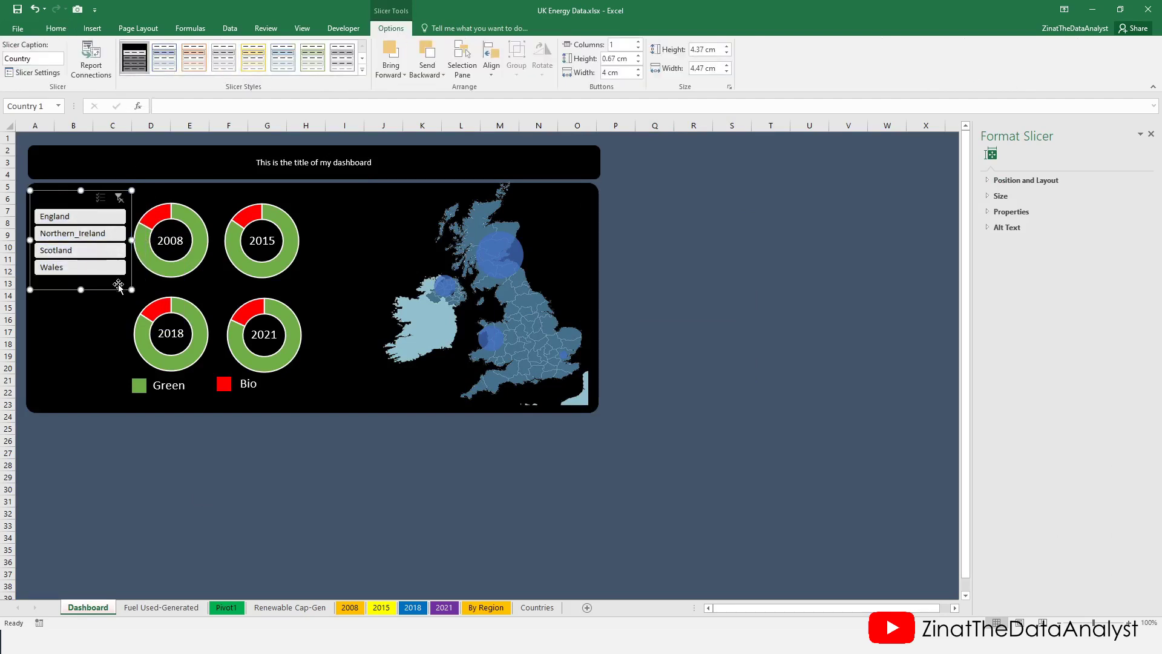
pyautogui.click(362, 70)
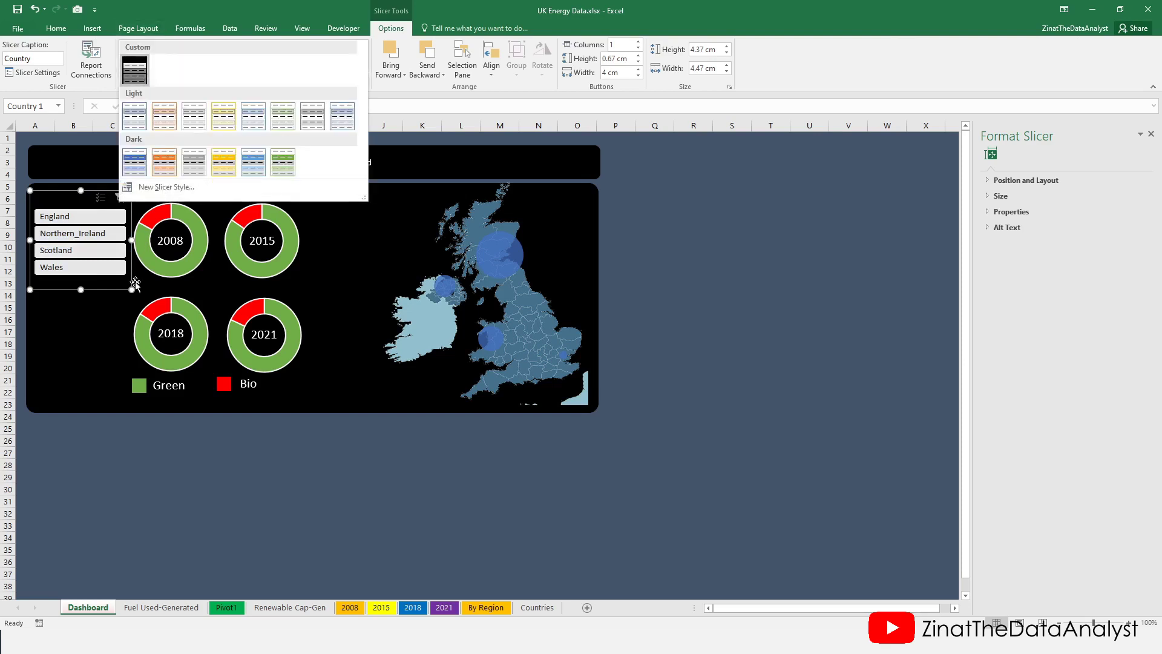
pyautogui.click(114, 290)
# Hide the Country slicer's header and narrow the slicer to about 3.94 cm.
pyautogui.rightClick(116, 285)
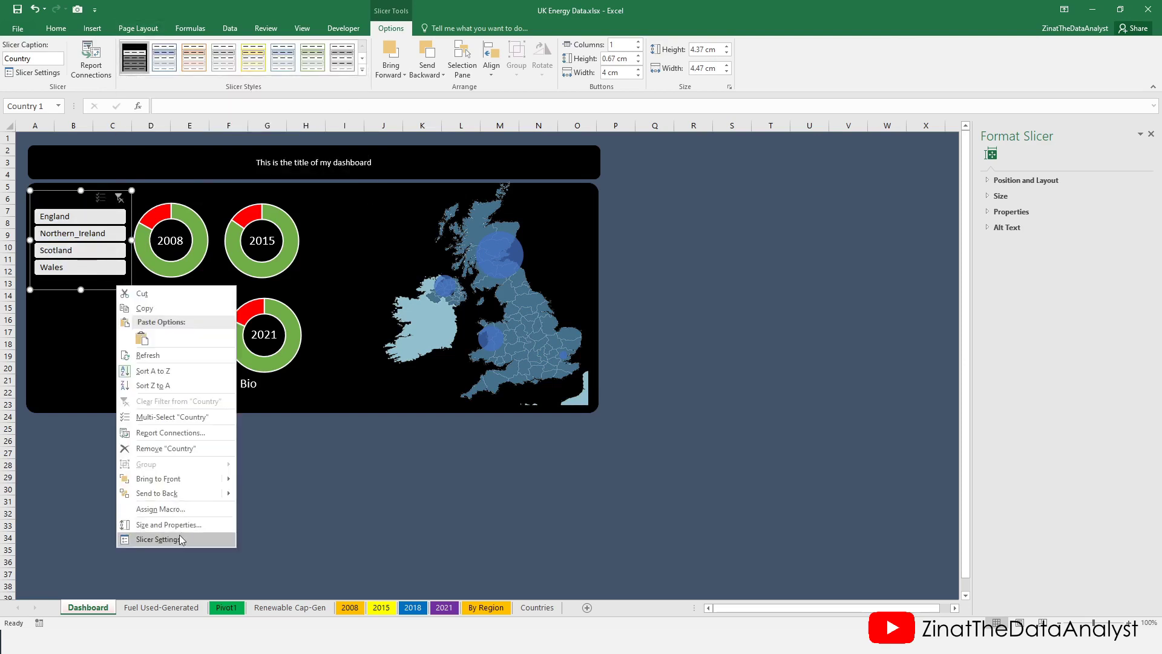
pyautogui.click(181, 540)
pyautogui.click(35, 521)
pyautogui.click(249, 614)
pyautogui.moveTo(132, 242); pyautogui.dragTo(120, 243)
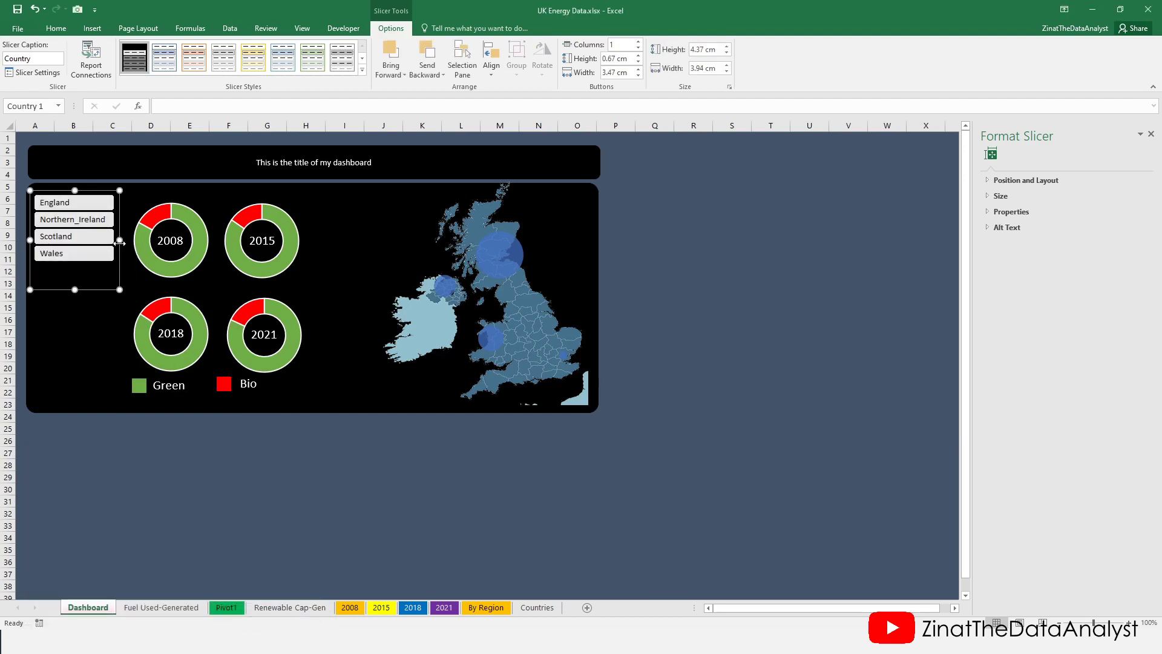
# Filter the dashboard to England with the Country slicer and inspect the bubble on the UK map.
pyautogui.click(72, 206)
pyautogui.moveTo(572, 357)
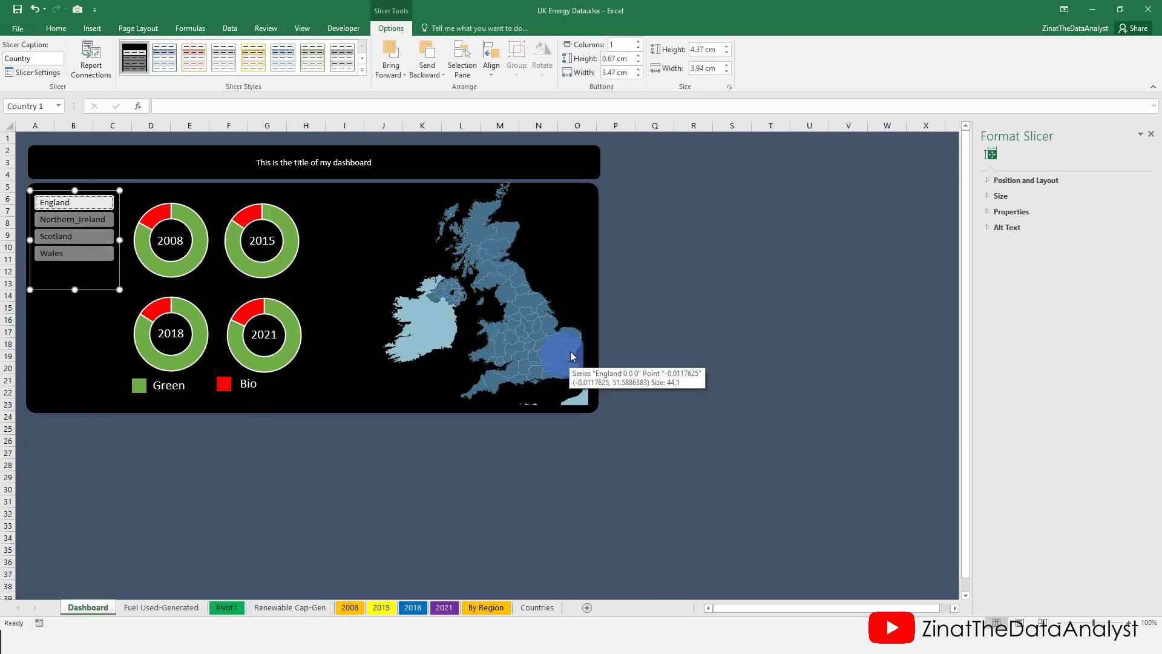
pyautogui.click(489, 298)
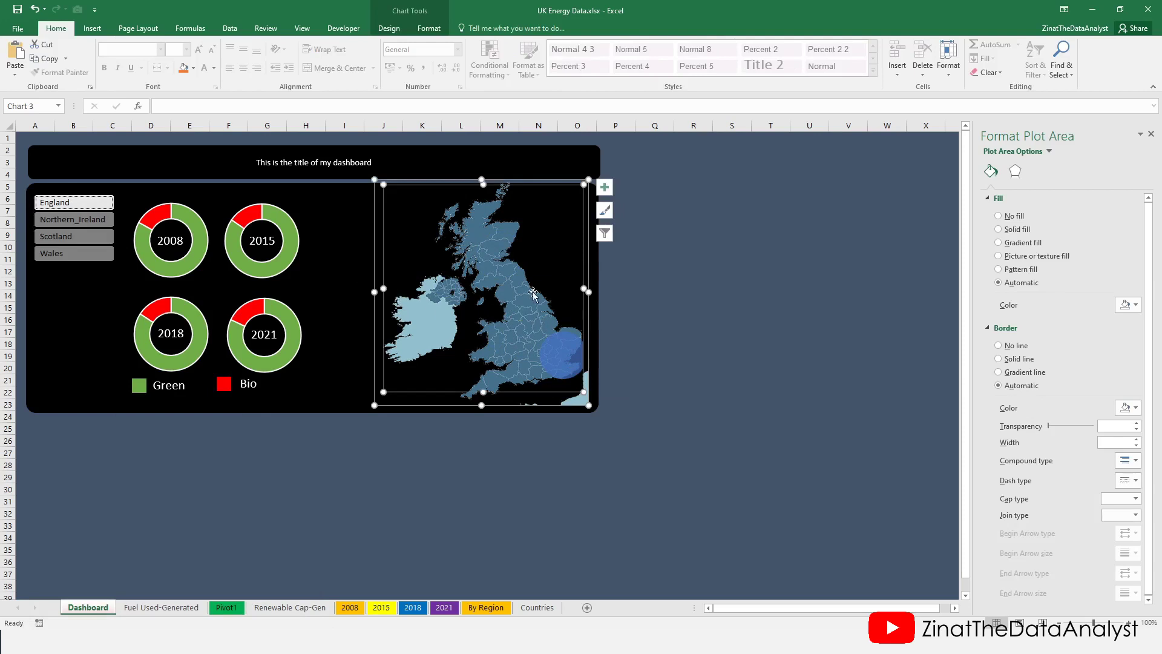
# Narrow the map chart's plot area slightly so the bubble shifts over England.
pyautogui.moveTo(583, 285); pyautogui.dragTo(579, 287)
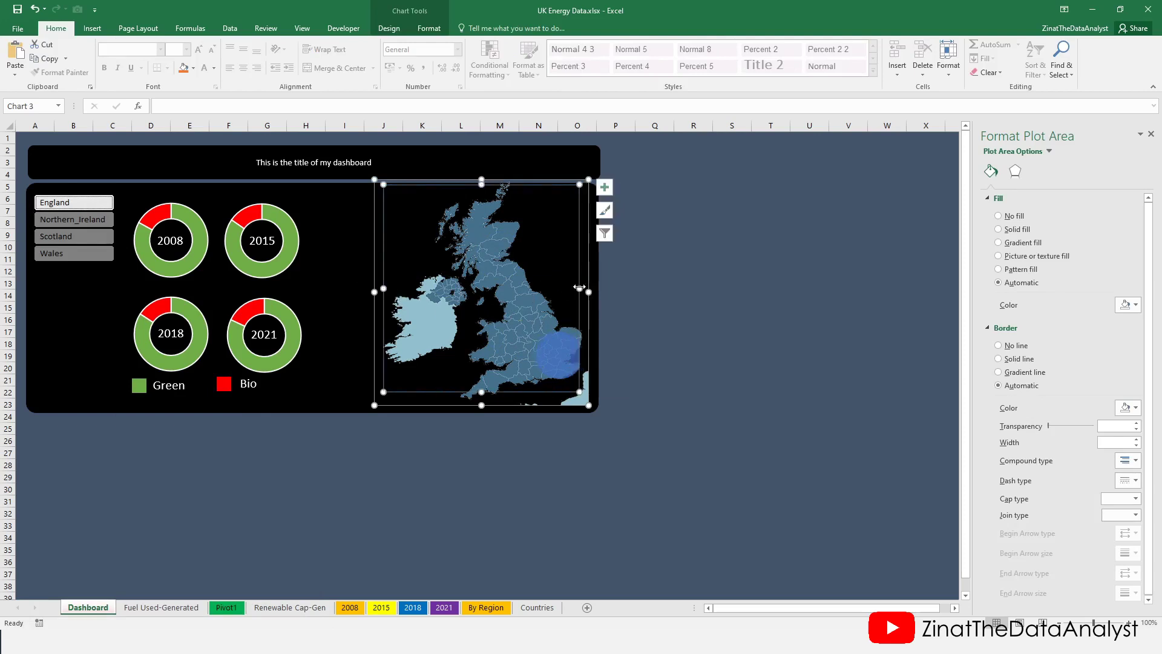
# Connect the Country slicer to the pivot tables on the 2008, 2015, 2018 and 2021 sheets as well as By Region.
pyautogui.click(96, 285)
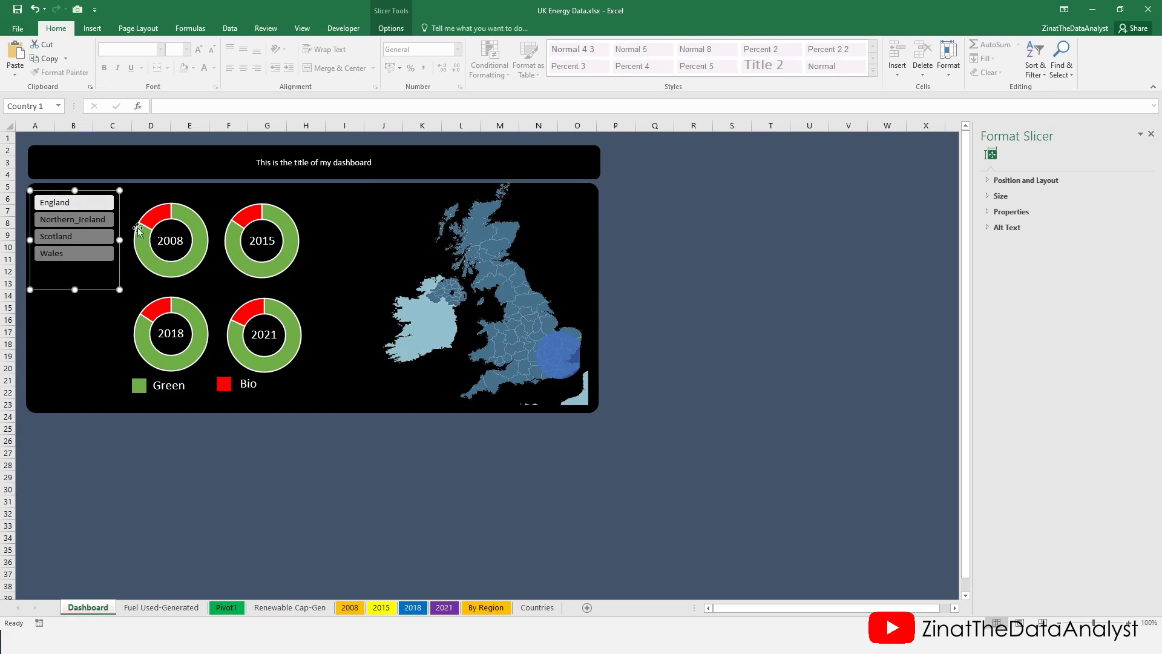
pyautogui.click(397, 29)
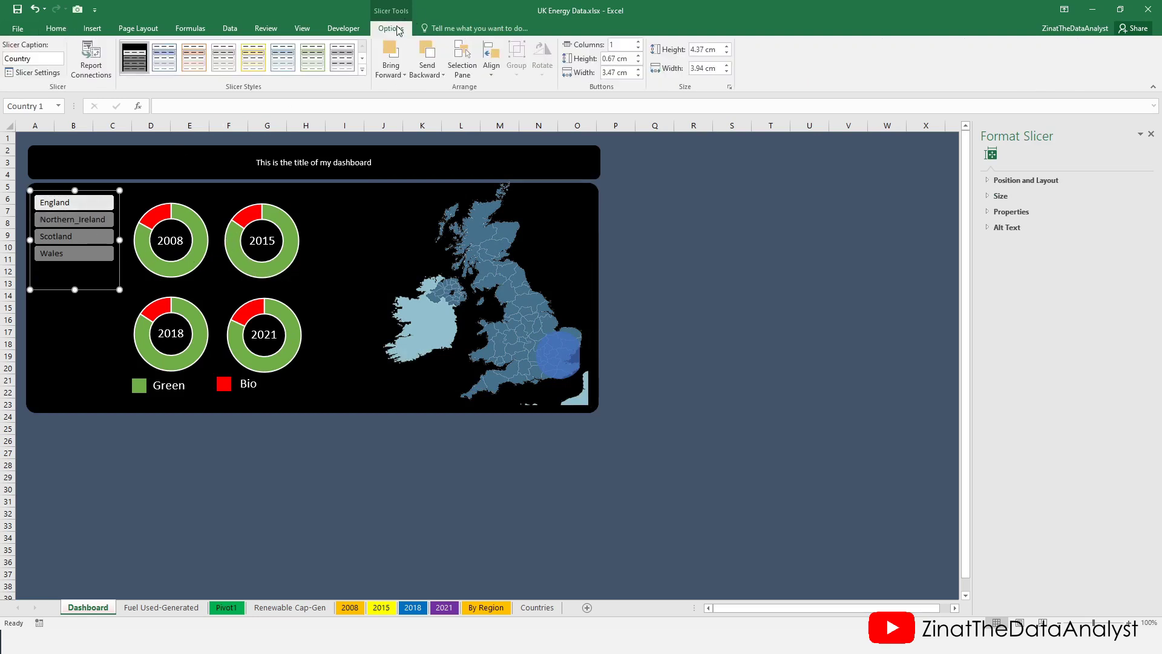
pyautogui.click(91, 61)
pyautogui.moveTo(524, 428); pyautogui.dragTo(532, 489)
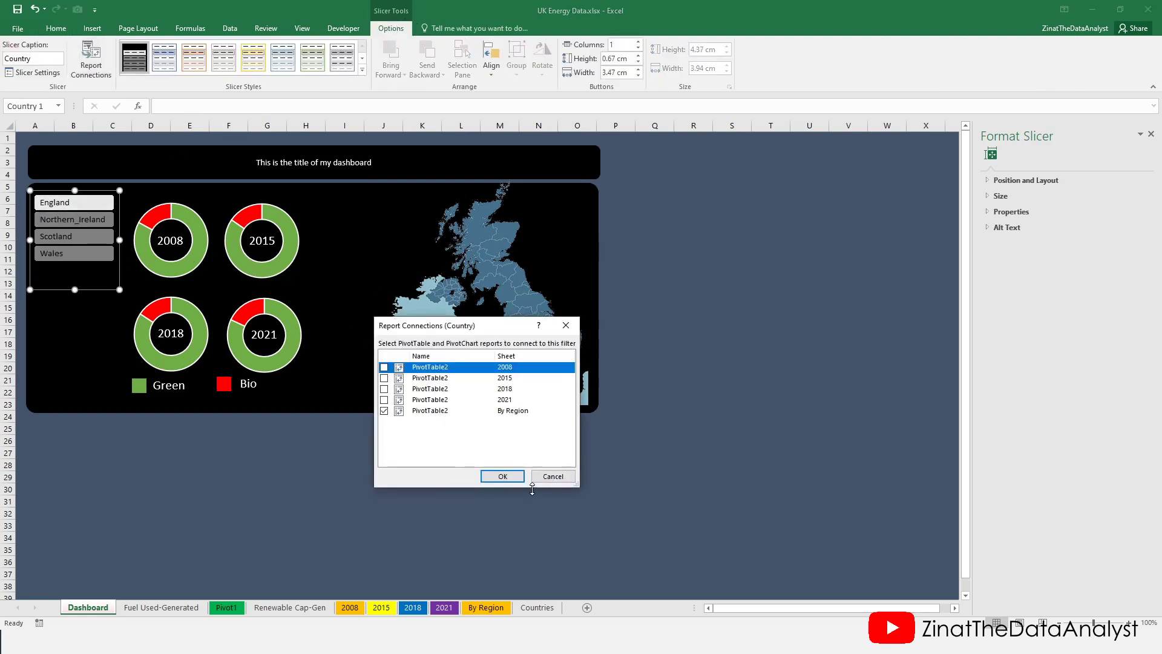
pyautogui.click(384, 366)
pyautogui.click(383, 378)
pyautogui.click(383, 388)
pyautogui.click(384, 400)
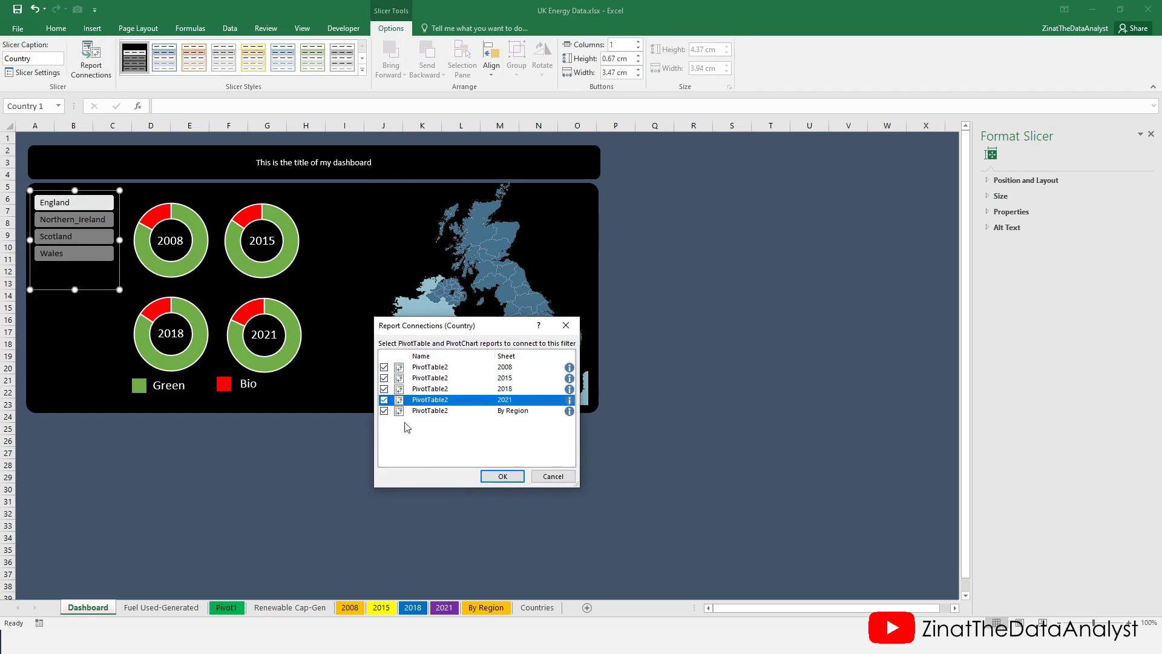
pyautogui.click(503, 476)
pyautogui.click(112, 452)
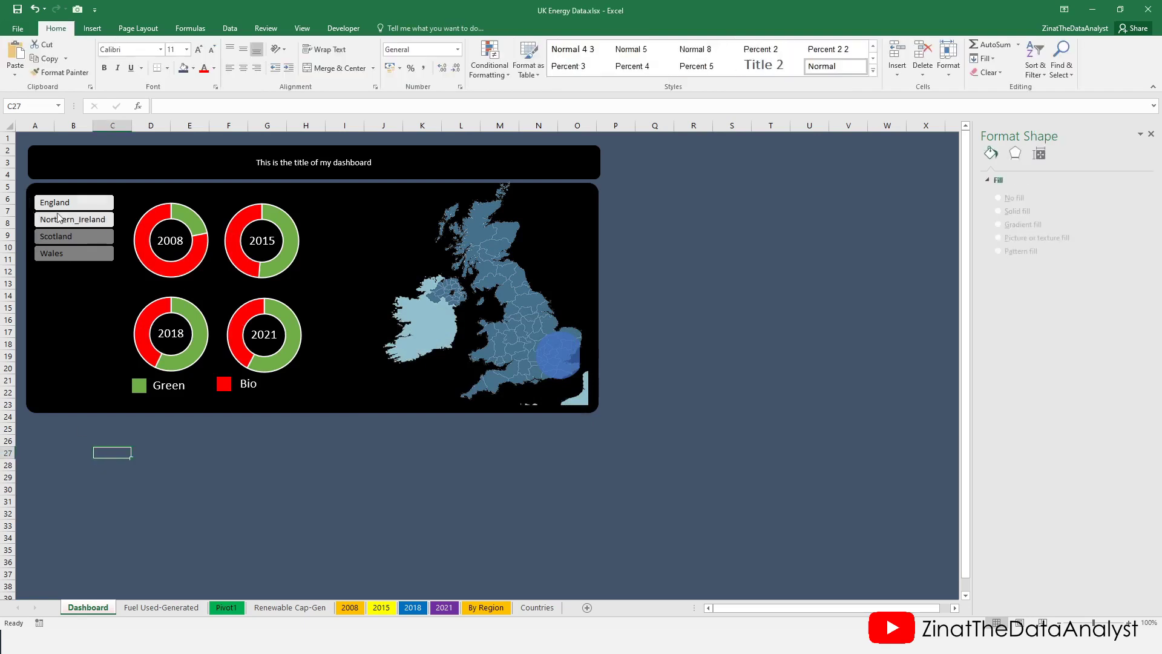
# Check the linked doughnuts and map by filtering to Northern_Ireland, Scotland, Wales and England in turn.
pyautogui.click(55, 220)
pyautogui.click(62, 238)
pyautogui.click(60, 253)
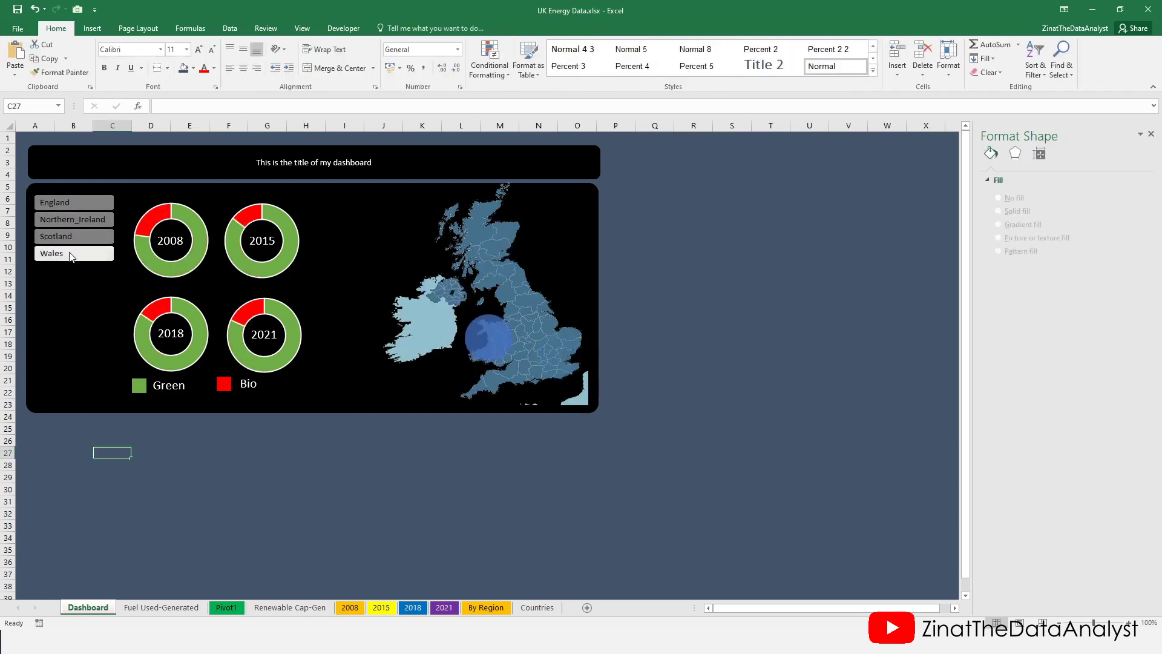
pyautogui.click(76, 203)
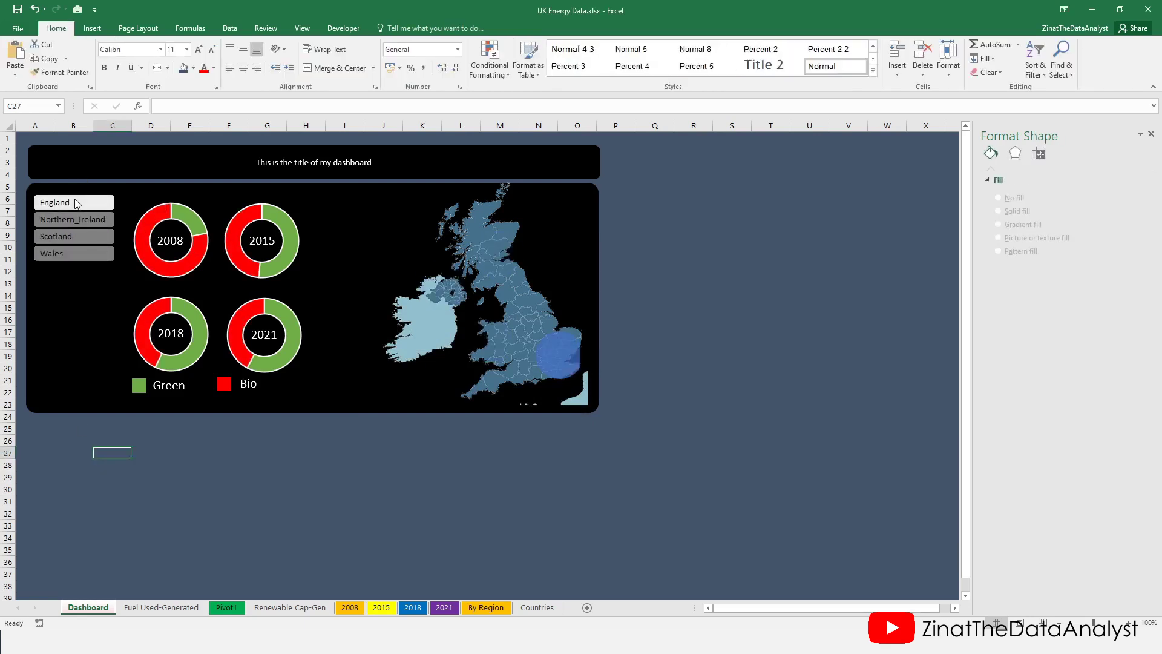
pyautogui.moveTo(246, 337)
pyautogui.moveTo(557, 358)
pyautogui.click(554, 356)
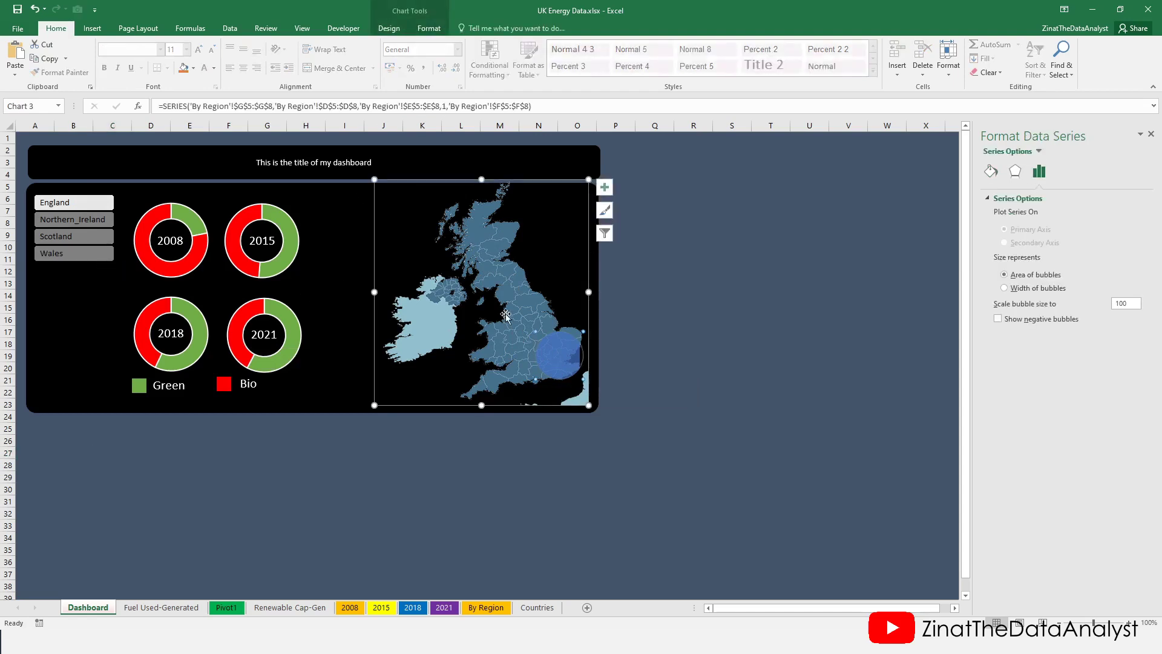
# Copy the Year and Bio vs Green slicers from the By Region sheet to the Dashboard sheet.
pyautogui.click(486, 607)
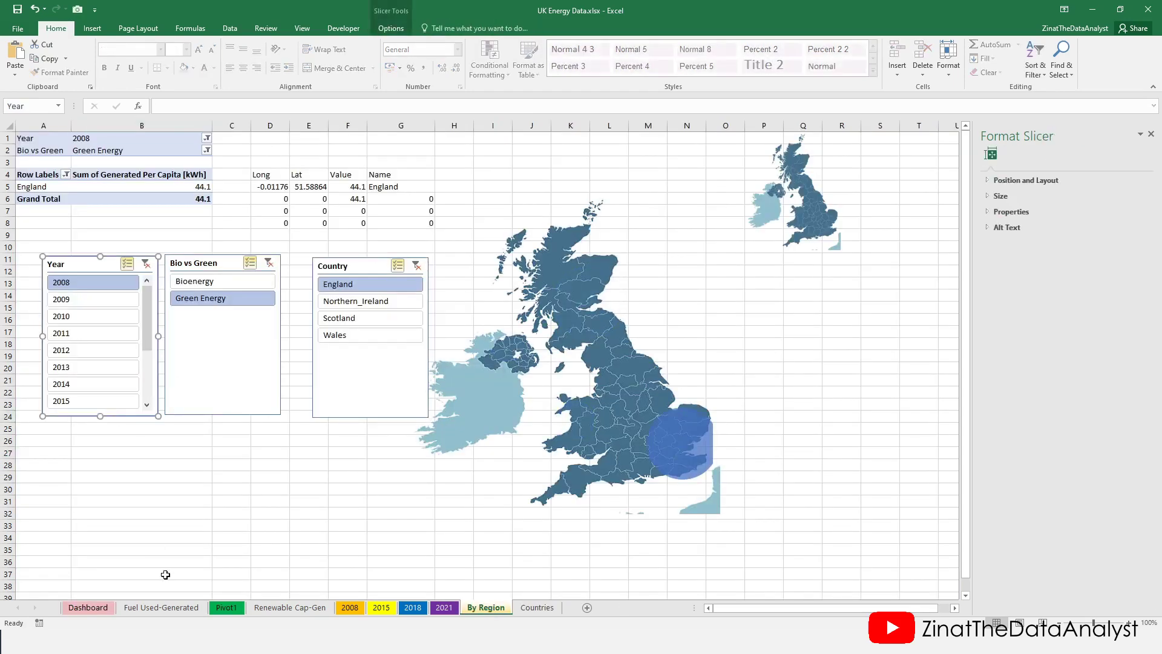
pyautogui.keyDown('ctrl'); pyautogui.click(260, 405); pyautogui.keyUp('ctrl')
pyautogui.hotkey('ctrl', 'c')
pyautogui.click(88, 607)
pyautogui.hotkey('ctrl', 'v')
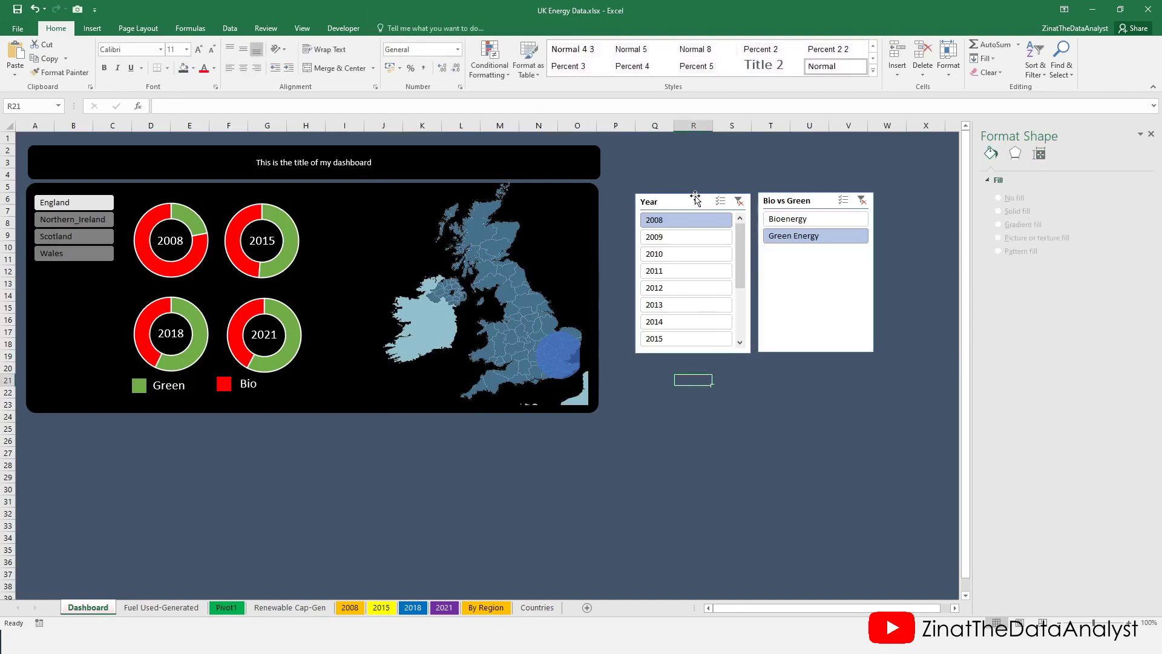
# Apply the custom black slicer style to the Year and Bio vs Green slicers.
pyautogui.click(694, 198)
pyautogui.click(390, 28)
pyautogui.click(135, 56)
pyautogui.click(817, 212)
pyautogui.click(147, 56)
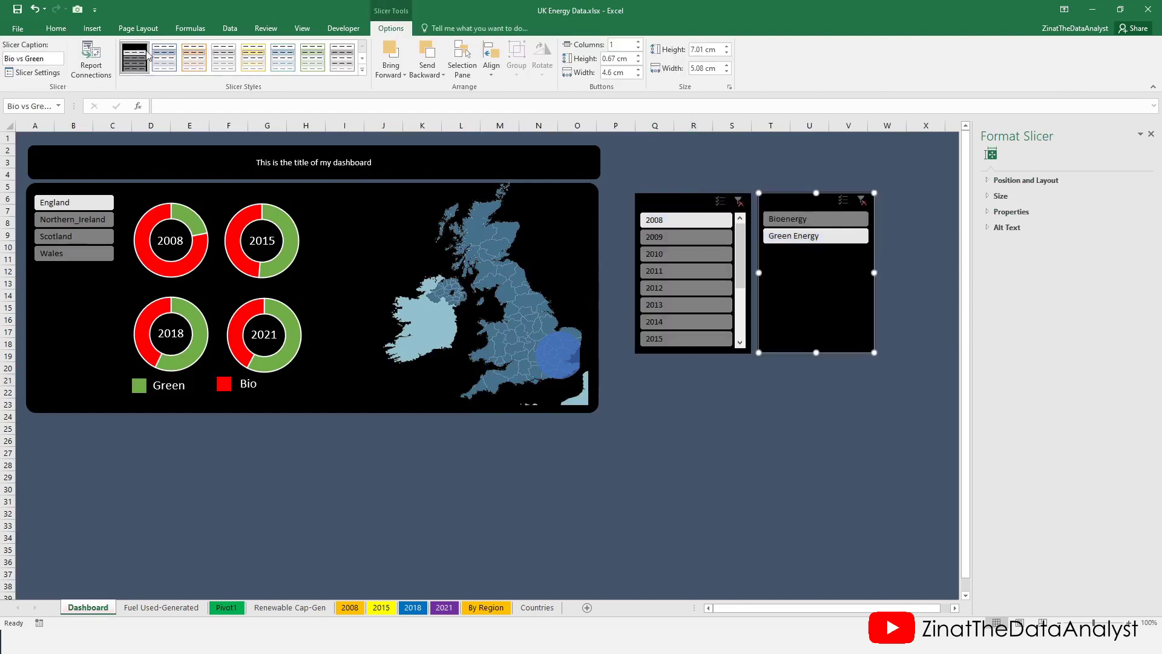
# Hide the headers of the Year and Bio vs Green slicers.
pyautogui.rightClick(666, 199)
pyautogui.click(703, 452)
pyautogui.click(649, 432)
pyautogui.click(803, 552)
pyautogui.rightClick(816, 280)
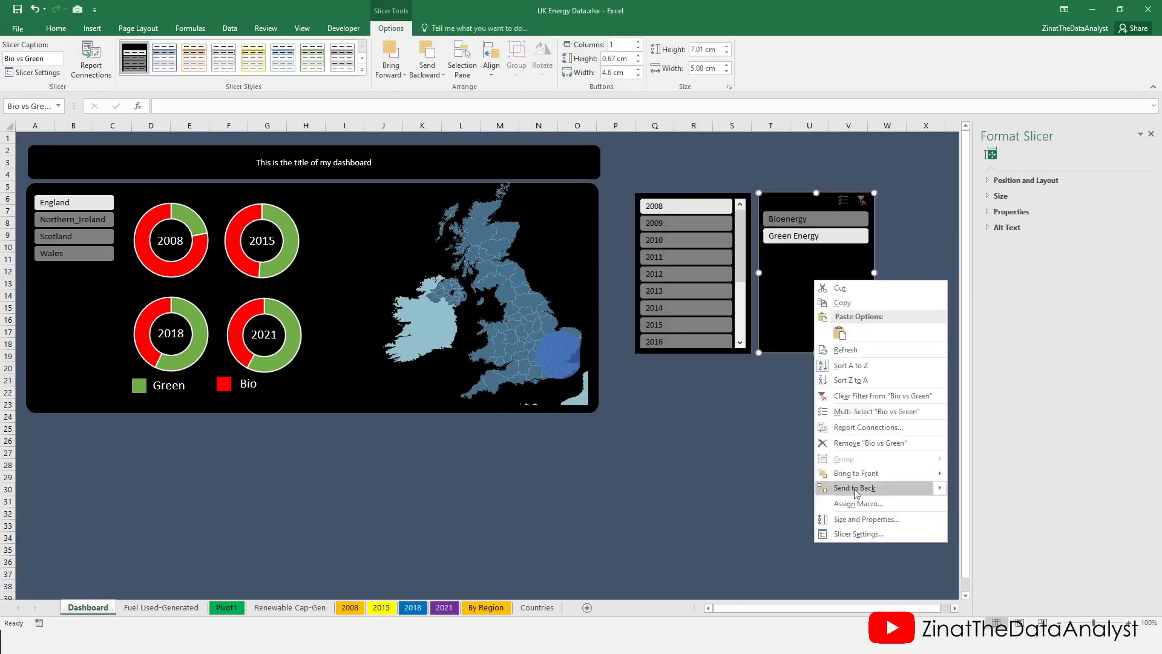
pyautogui.click(859, 534)
pyautogui.click(726, 516)
pyautogui.click(956, 615)
# Reshape the Year slicer into a tall narrow column between the doughnuts and map, and lengthen the black panel to contain it.
pyautogui.click(694, 355)
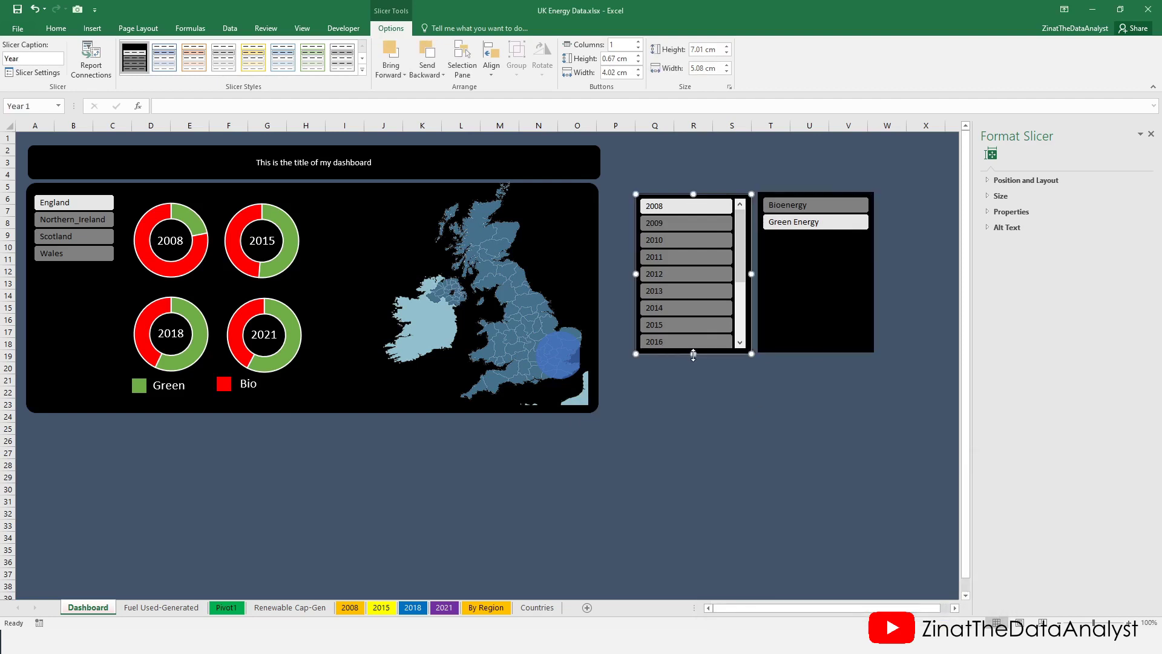
pyautogui.moveTo(694, 355); pyautogui.dragTo(693, 447)
pyautogui.moveTo(751, 319); pyautogui.dragTo(356, 298)
pyautogui.click(326, 413)
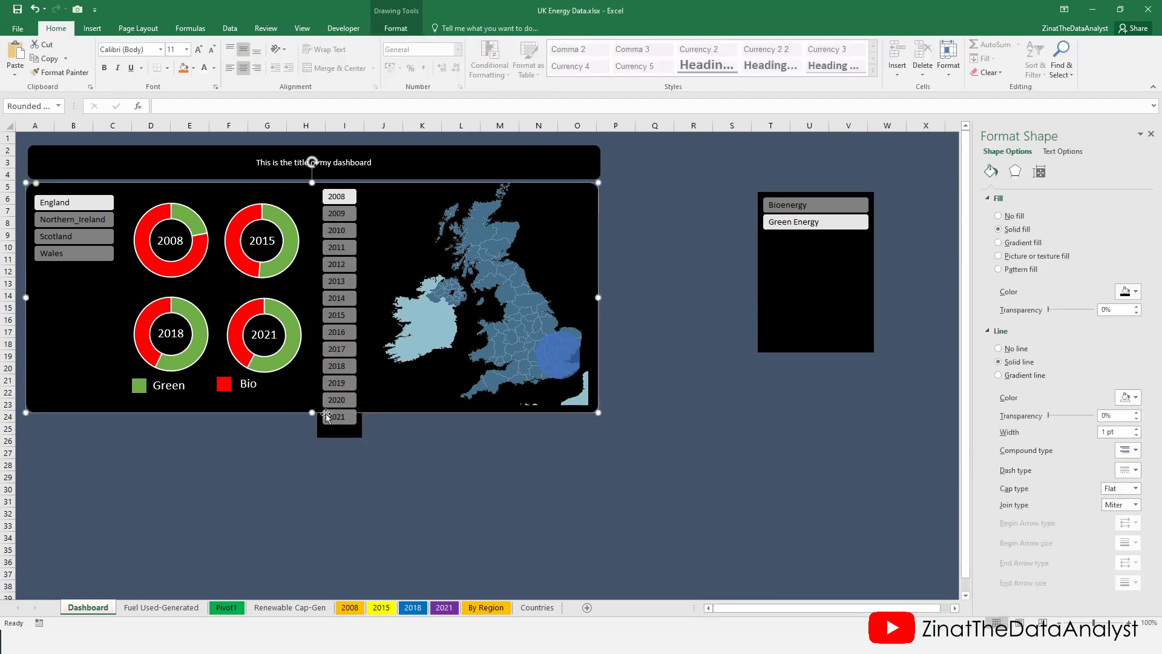
pyautogui.moveTo(312, 412); pyautogui.dragTo(312, 454)
# Arrange the Bio vs Green slicer in 2 columns, about 1.4 cm high and 6.22 cm wide, and place it below the map.
pyautogui.click(816, 351)
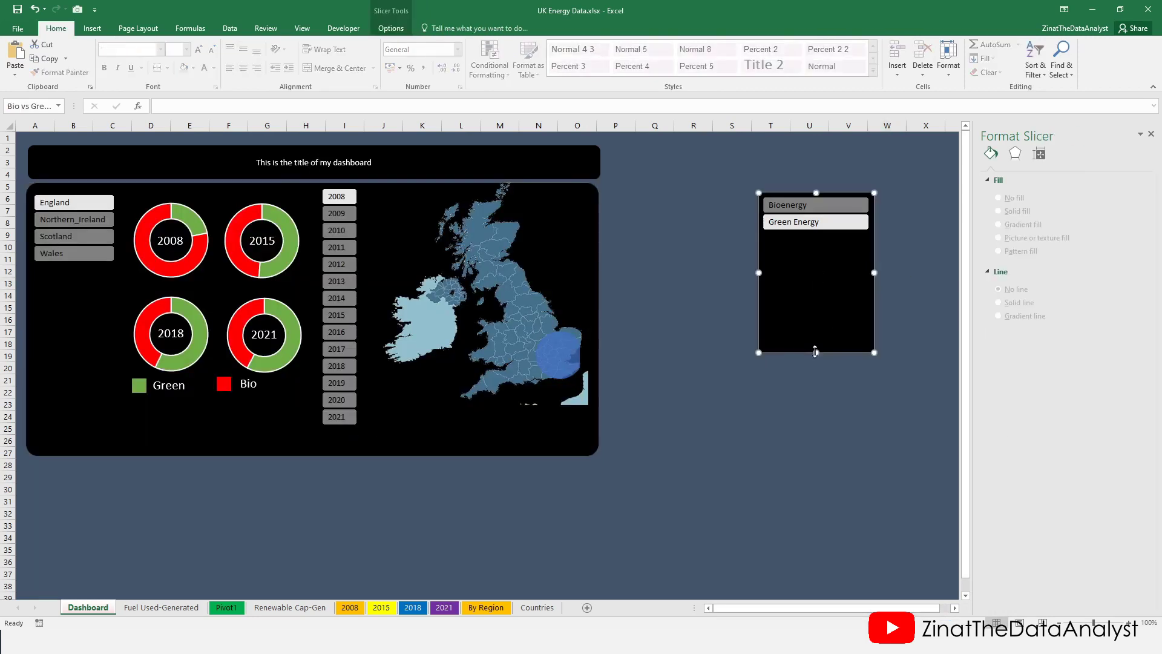
pyautogui.moveTo(815, 351); pyautogui.dragTo(817, 259)
pyautogui.moveTo(817, 199); pyautogui.dragTo(427, 425)
pyautogui.click(638, 42)
pyautogui.moveTo(448, 426); pyautogui.dragTo(512, 433)
pyautogui.moveTo(485, 417); pyautogui.dragTo(477, 403)
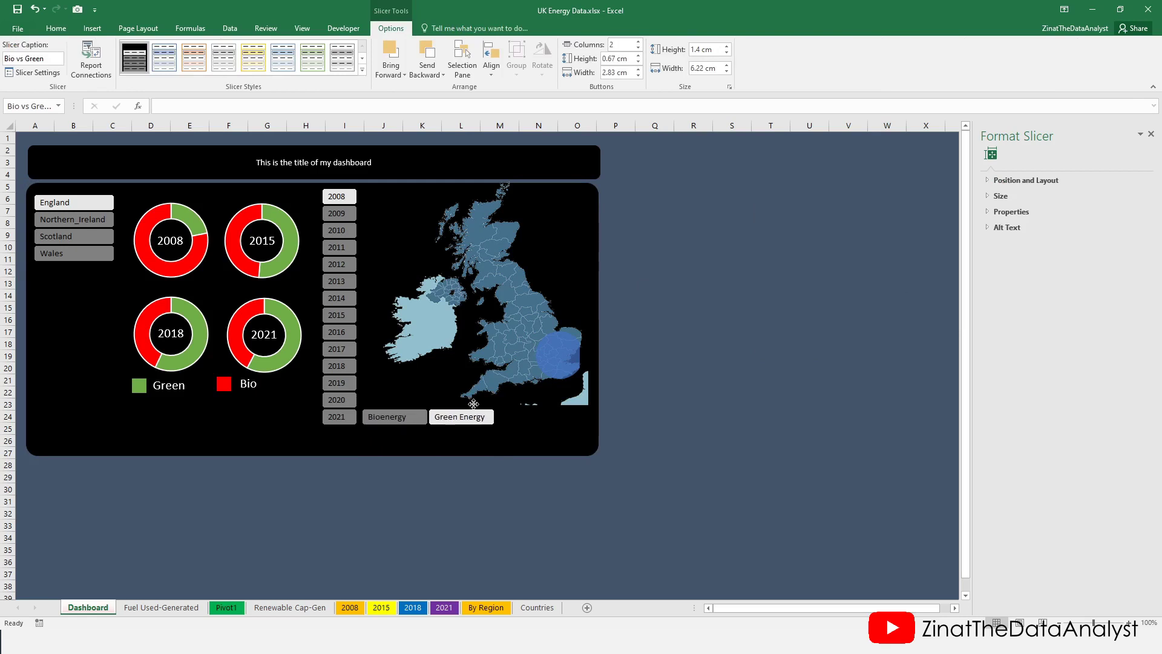
# Shorten the black panel to end just below the slicers and place a shorter duplicate of it directly underneath.
pyautogui.click(348, 451)
pyautogui.moveTo(312, 454); pyautogui.dragTo(312, 441)
pyautogui.click(418, 500)
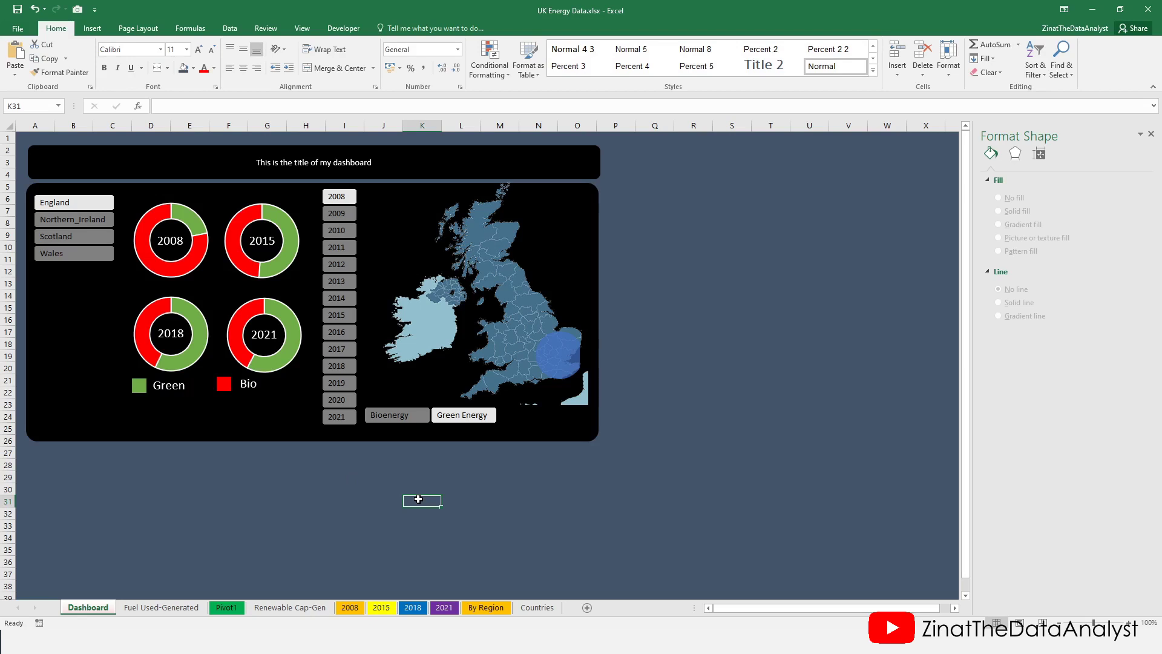
pyautogui.click(270, 441)
pyautogui.hotkey('ctrl', 'd')
pyautogui.moveTo(274, 452); pyautogui.dragTo(311, 458)
# Copy the stacked area chart of electricity generated by fuel from the Pivot1 sheet to the Dashboard sheet.
pyautogui.click(224, 608)
pyautogui.click(649, 410)
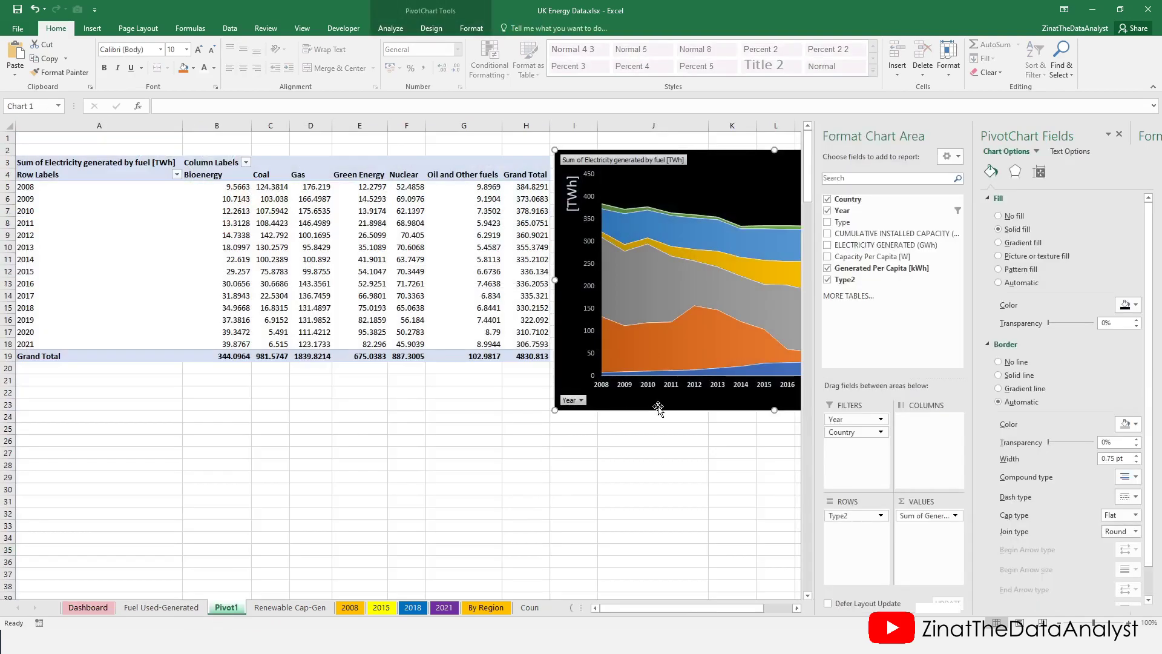
pyautogui.click(88, 607)
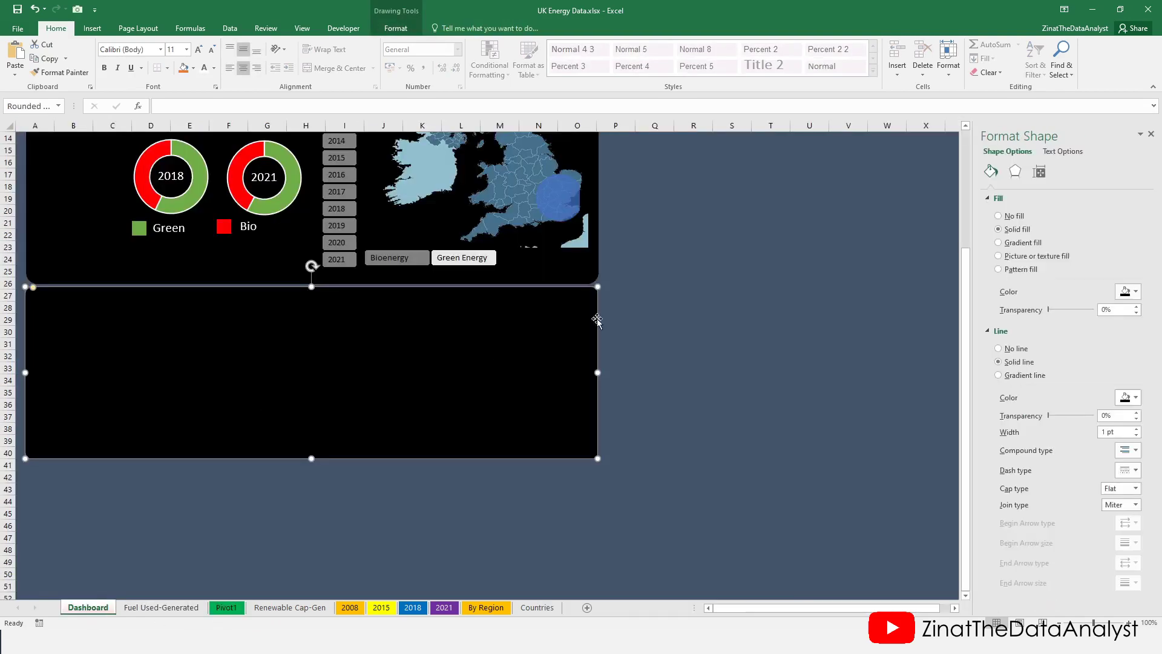
pyautogui.click(654, 270)
pyautogui.hotkey('ctrl', 'v')
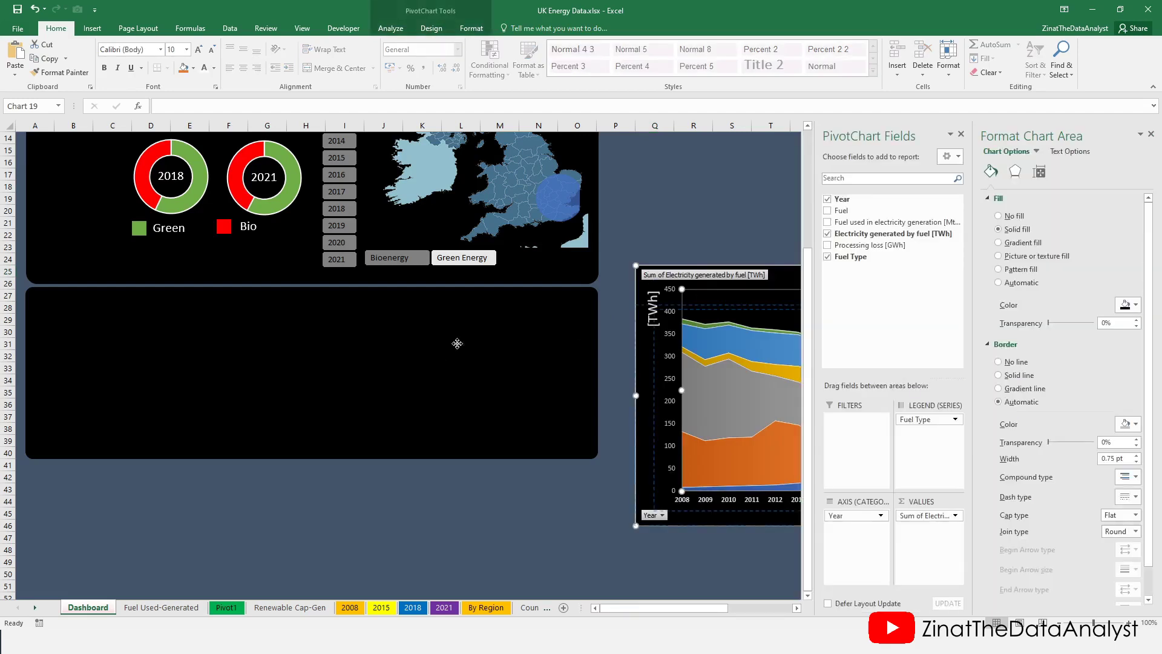
# Move the stacked area chart onto the lower black panel and resize it to a wide, short shape that fits inside.
pyautogui.click(684, 297)
pyautogui.moveTo(639, 290); pyautogui.dragTo(118, 325)
pyautogui.moveTo(554, 561); pyautogui.dragTo(429, 454)
pyautogui.moveTo(426, 378); pyautogui.dragTo(530, 377)
pyautogui.moveTo(407, 302); pyautogui.dragTo(400, 297)
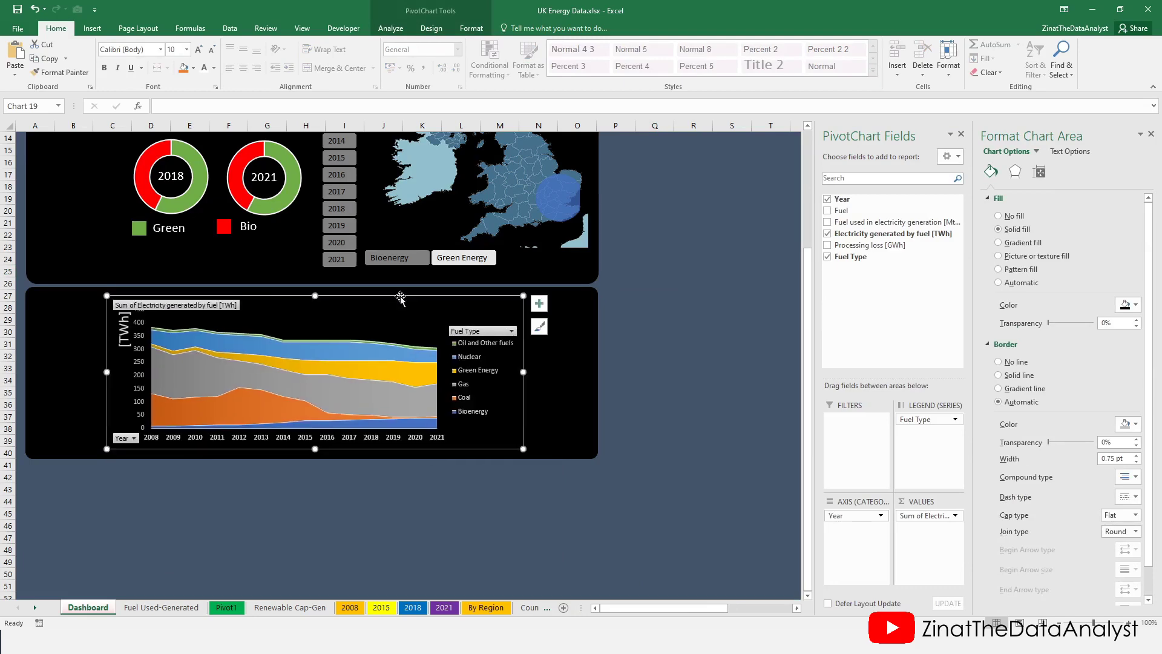
# Centre the stacked area chart horizontally on the lower black panel.
pyautogui.click(601, 340)
pyautogui.click(396, 29)
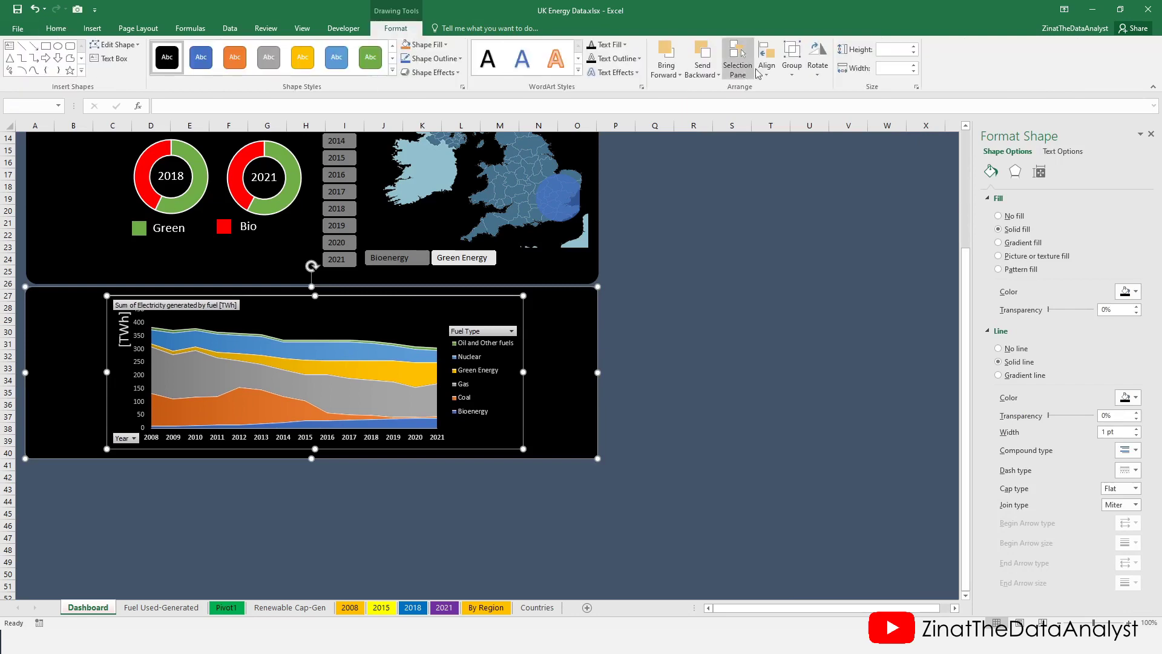
pyautogui.click(768, 72)
pyautogui.click(792, 103)
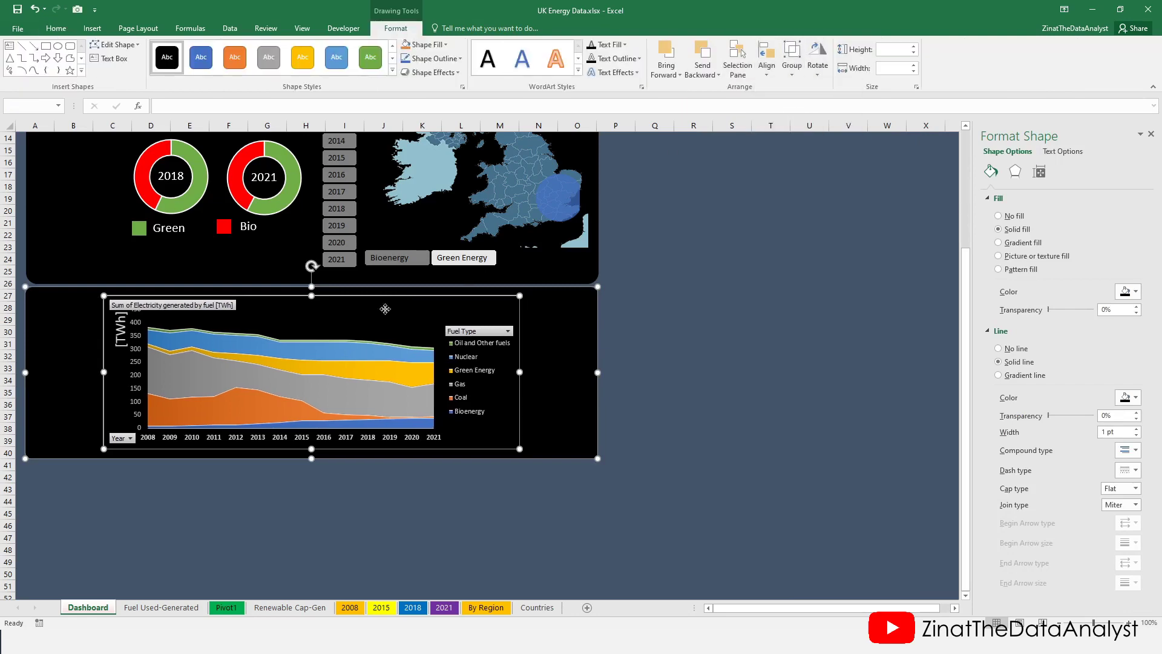
pyautogui.click(630, 366)
# Filter the dashboard to Northern_Ireland, compare Bioenergy with Green Energy on the map, and leave Bioenergy selected.
pyautogui.scroll(5, 632, 367)
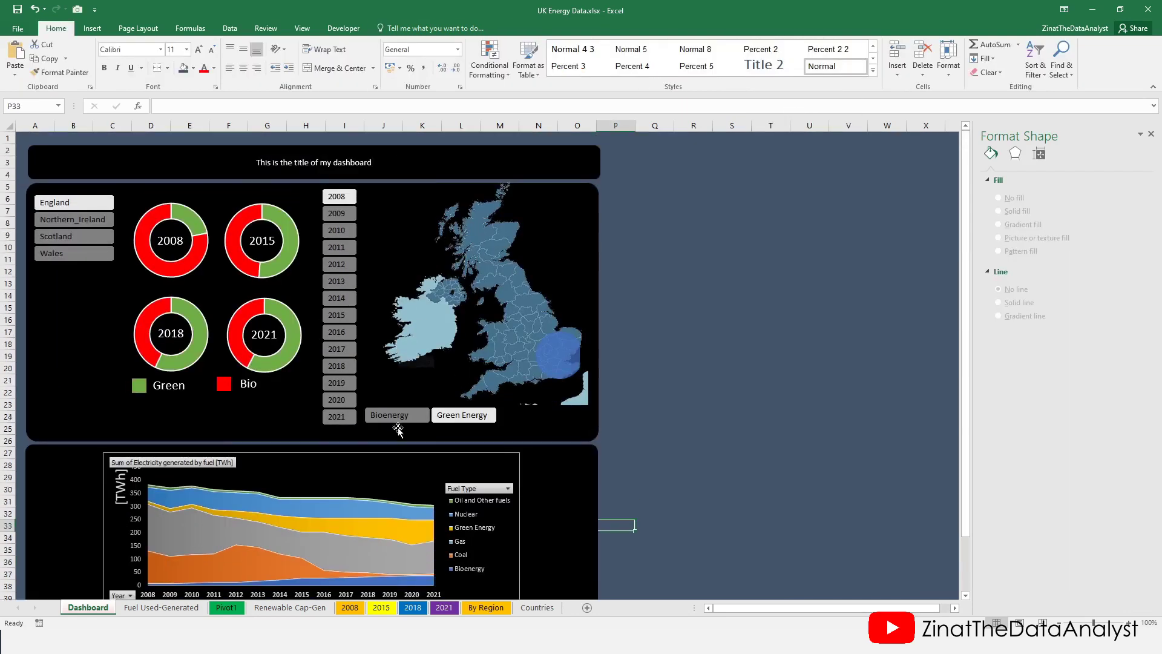
pyautogui.click(396, 422)
pyautogui.click(79, 221)
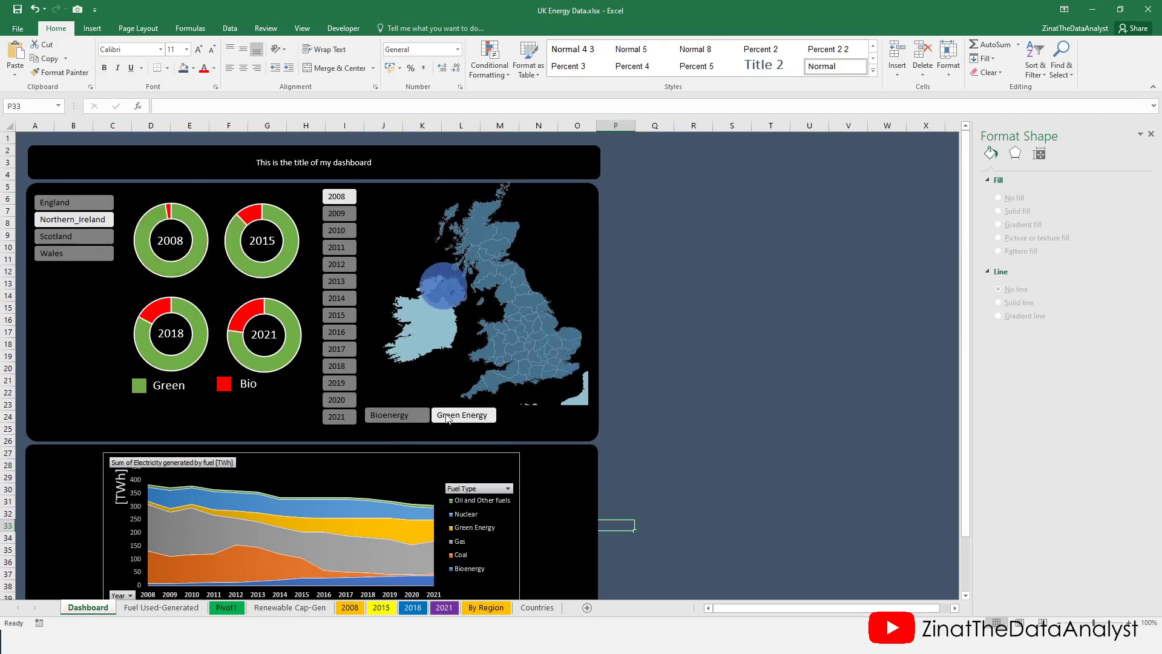
pyautogui.click(423, 407)
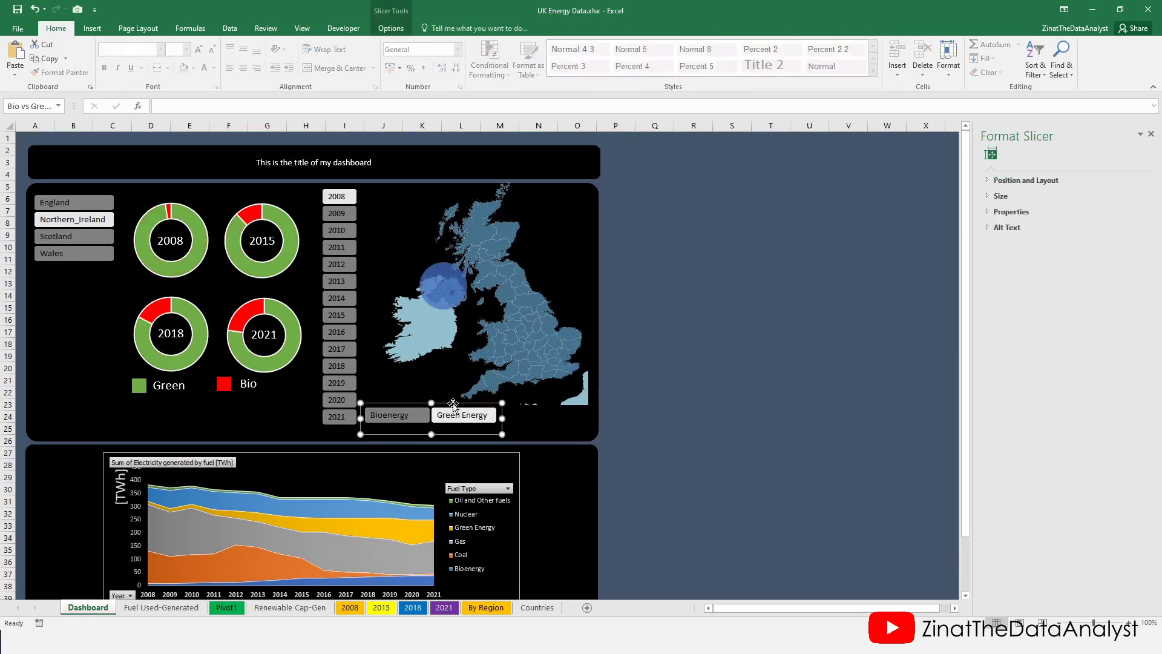
pyautogui.click(412, 416)
pyautogui.click(460, 415)
pyautogui.click(415, 417)
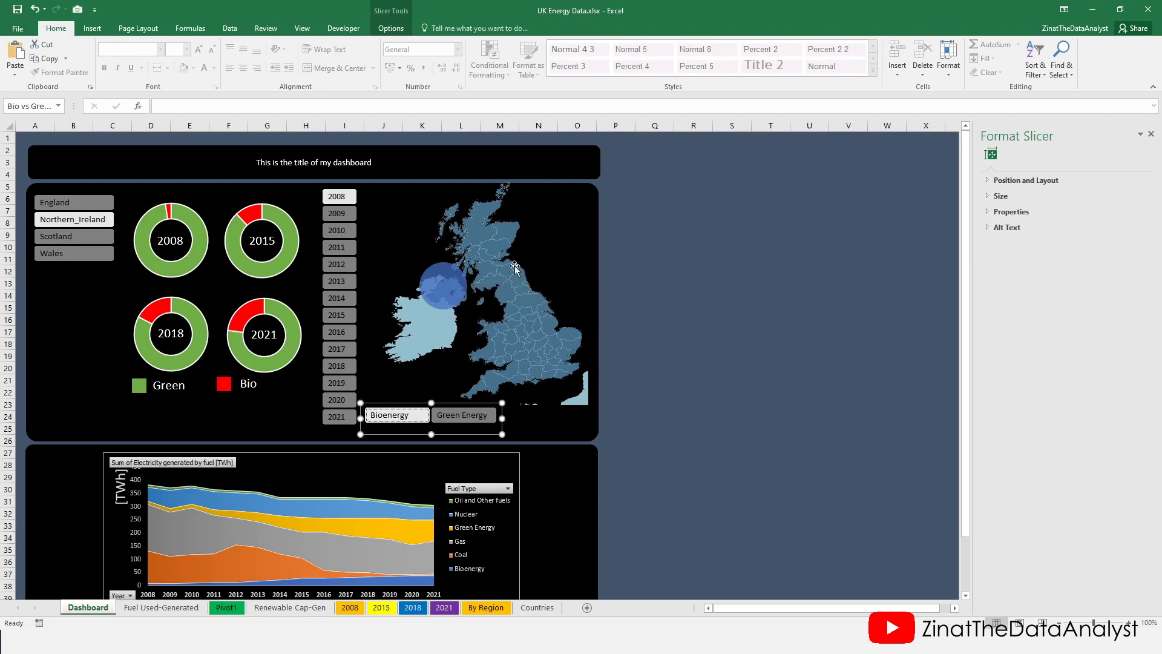
pyautogui.click(445, 293)
pyautogui.click(445, 293)
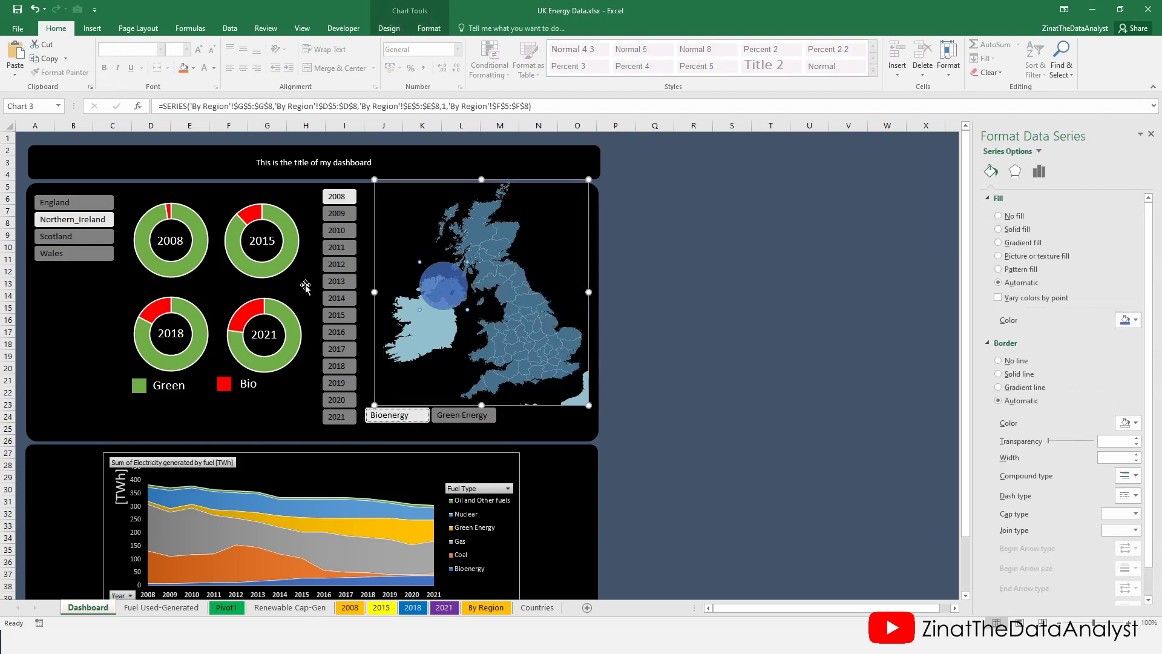
# Include all four countries in the Country slicer.
pyautogui.click(103, 267)
pyautogui.rightClick(100, 261)
pyautogui.click(150, 396)
pyautogui.moveTo(103, 253); pyautogui.dragTo(93, 205)
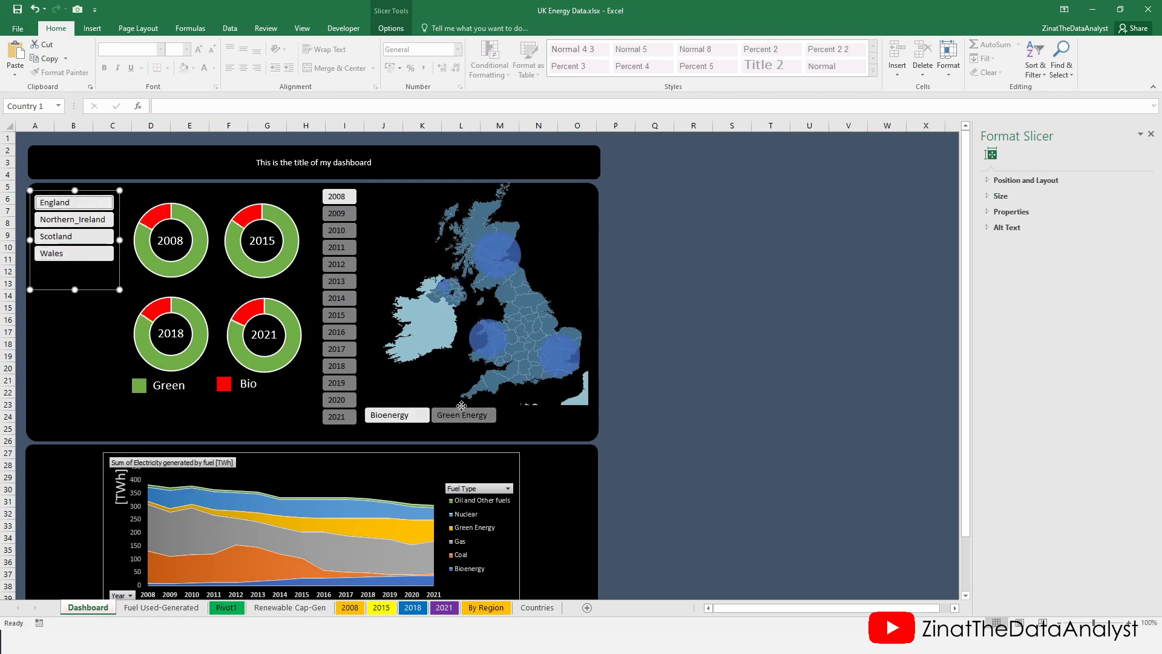
# Add data labels above the bubbles on the UK map chart.
pyautogui.click(410, 427)
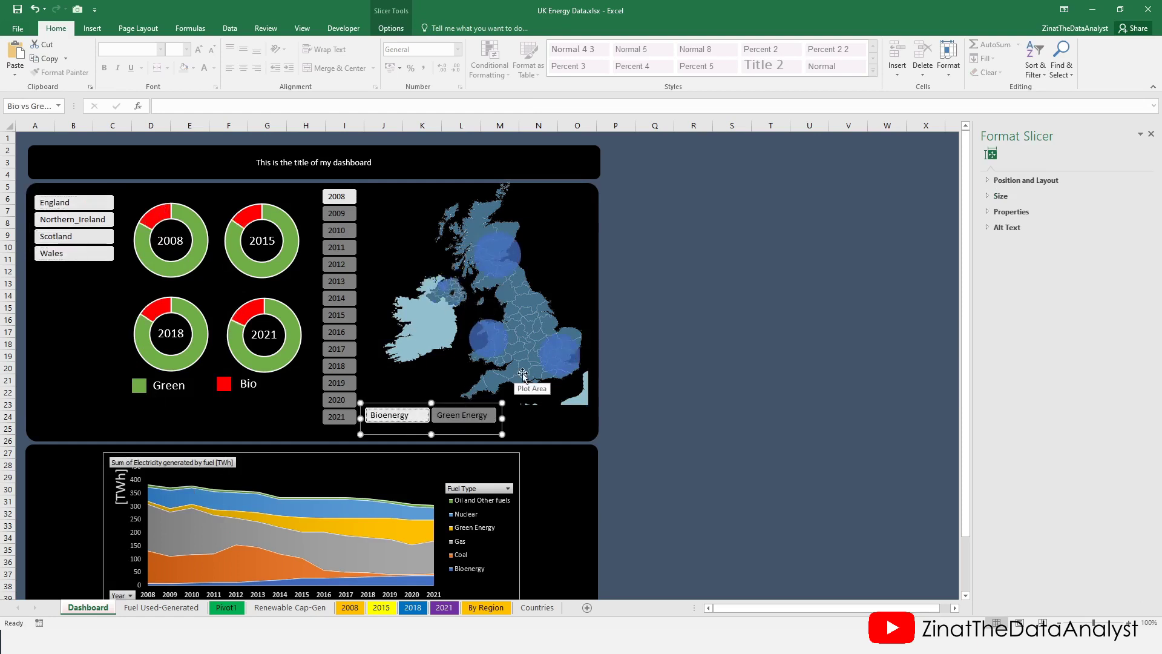
pyautogui.click(554, 305)
pyautogui.click(588, 264)
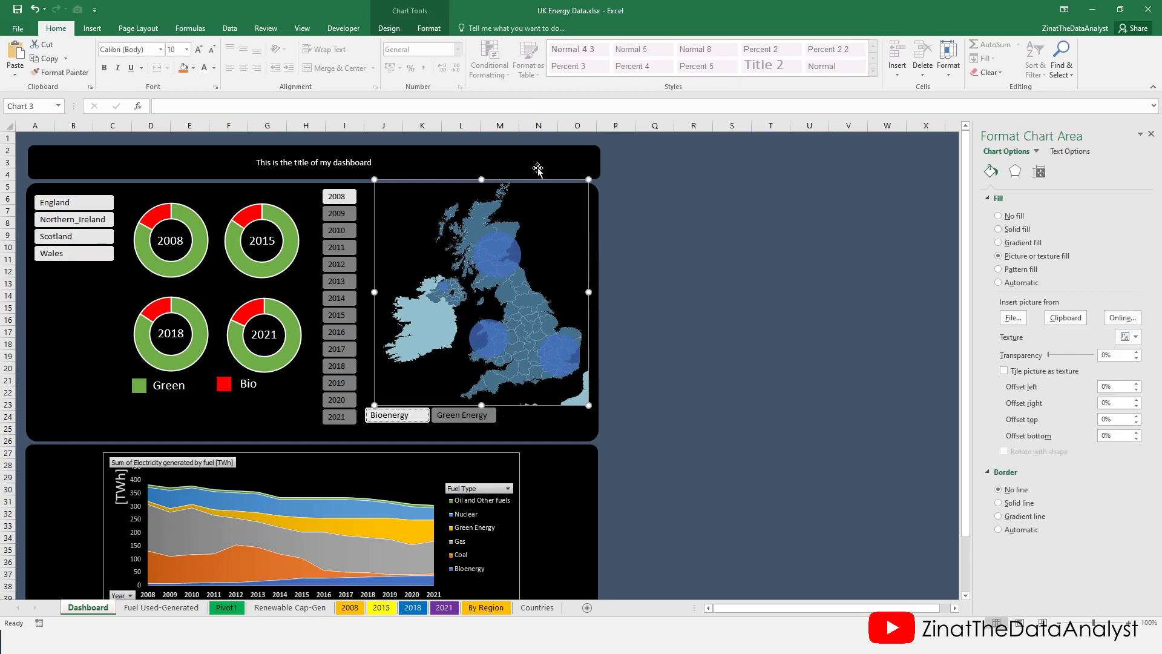
pyautogui.click(389, 29)
pyautogui.click(19, 64)
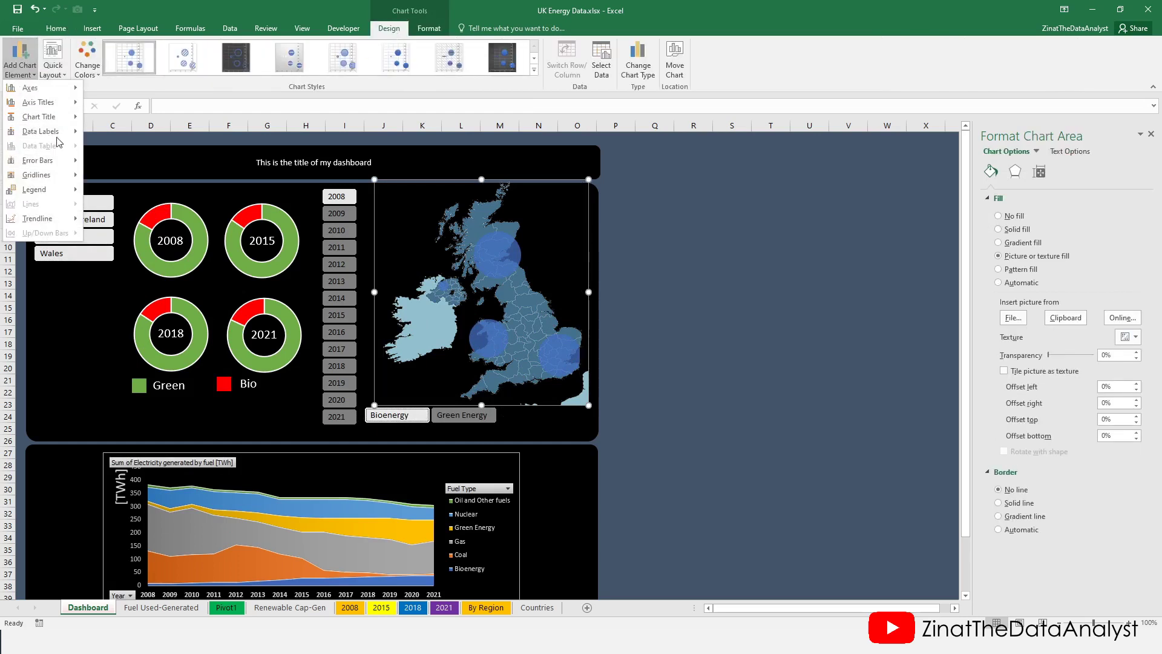
pyautogui.moveTo(68, 133)
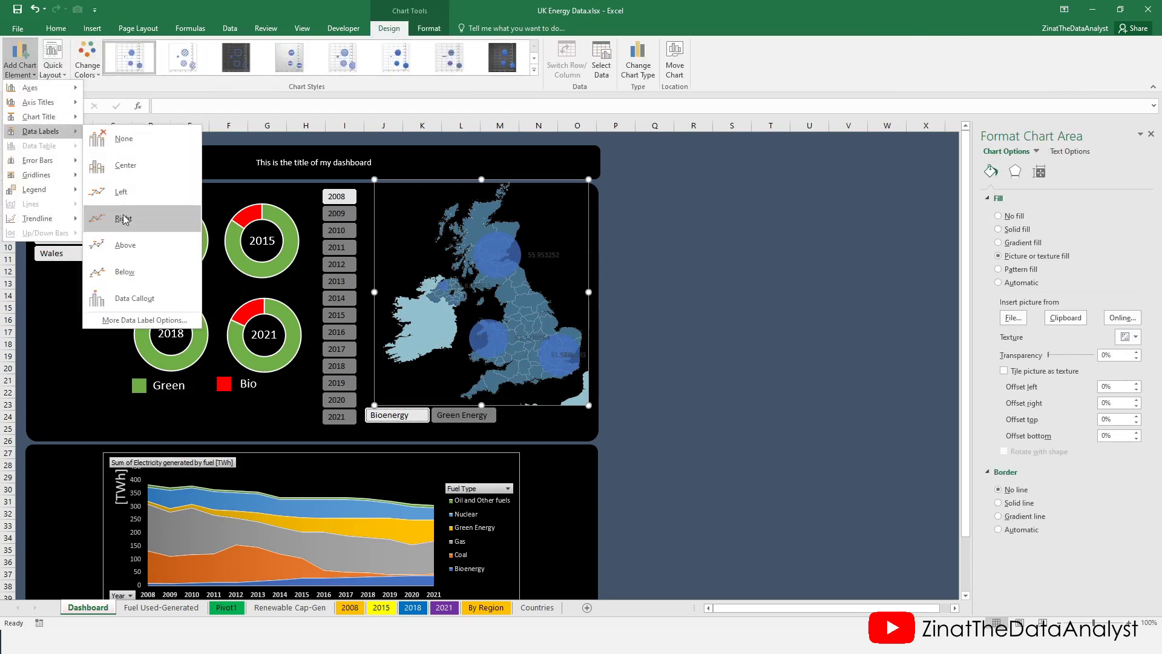
pyautogui.click(127, 246)
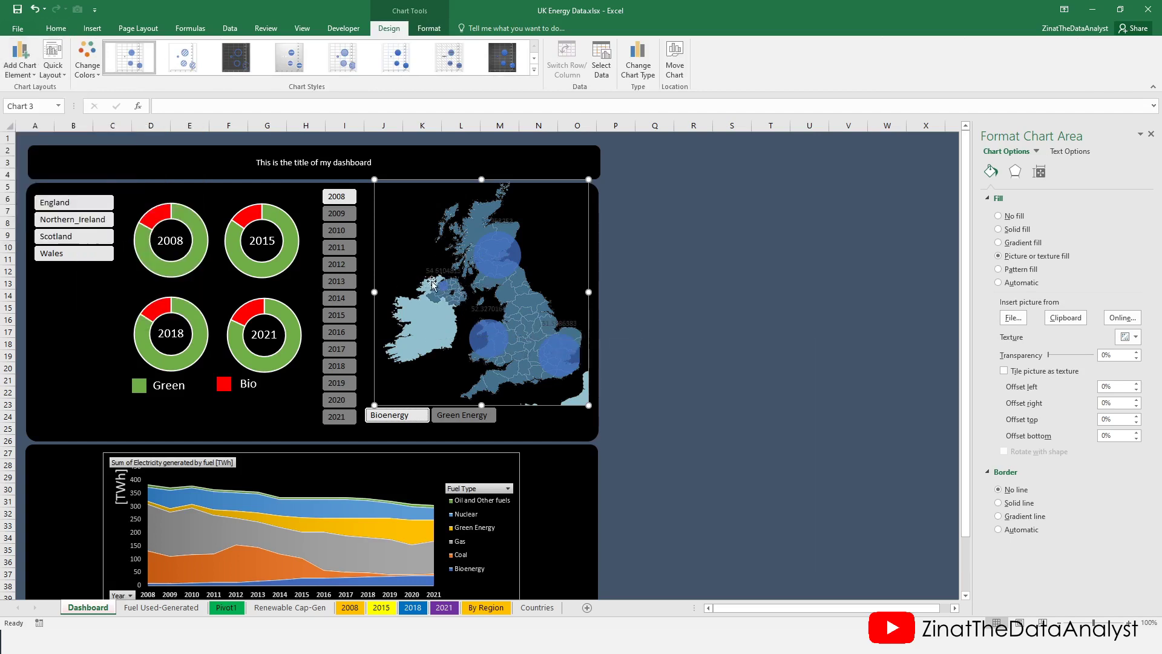
# Set the UK map's data labels to show the bubble size instead of the Y value.
pyautogui.rightClick(563, 328)
pyautogui.click(606, 455)
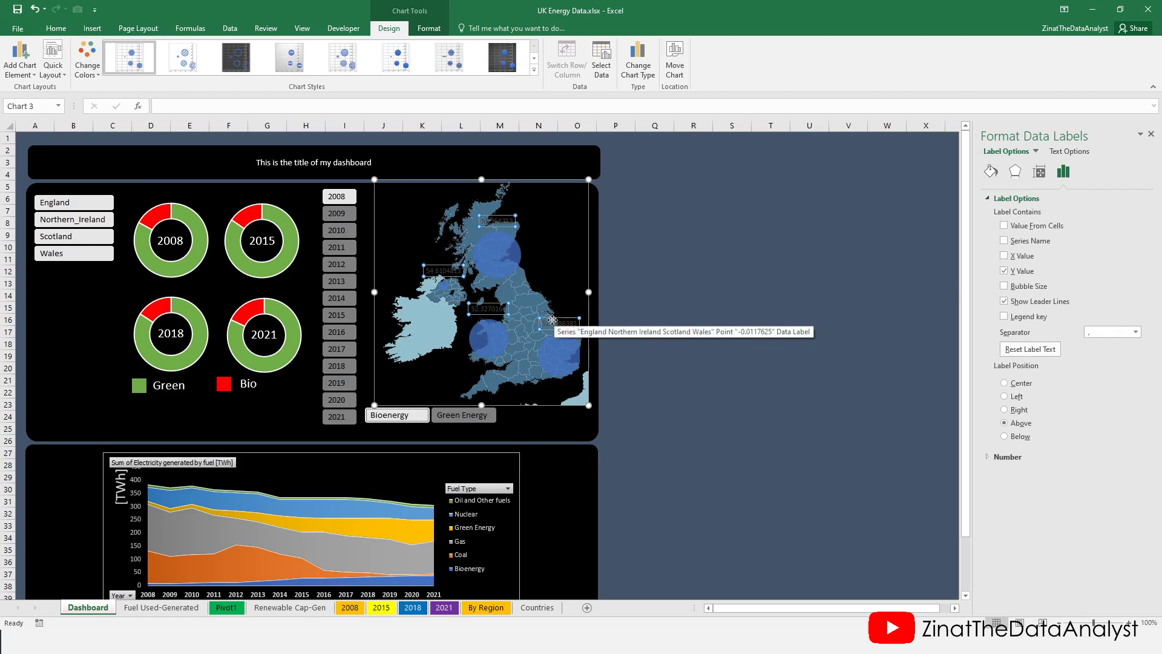
pyautogui.click(1005, 286)
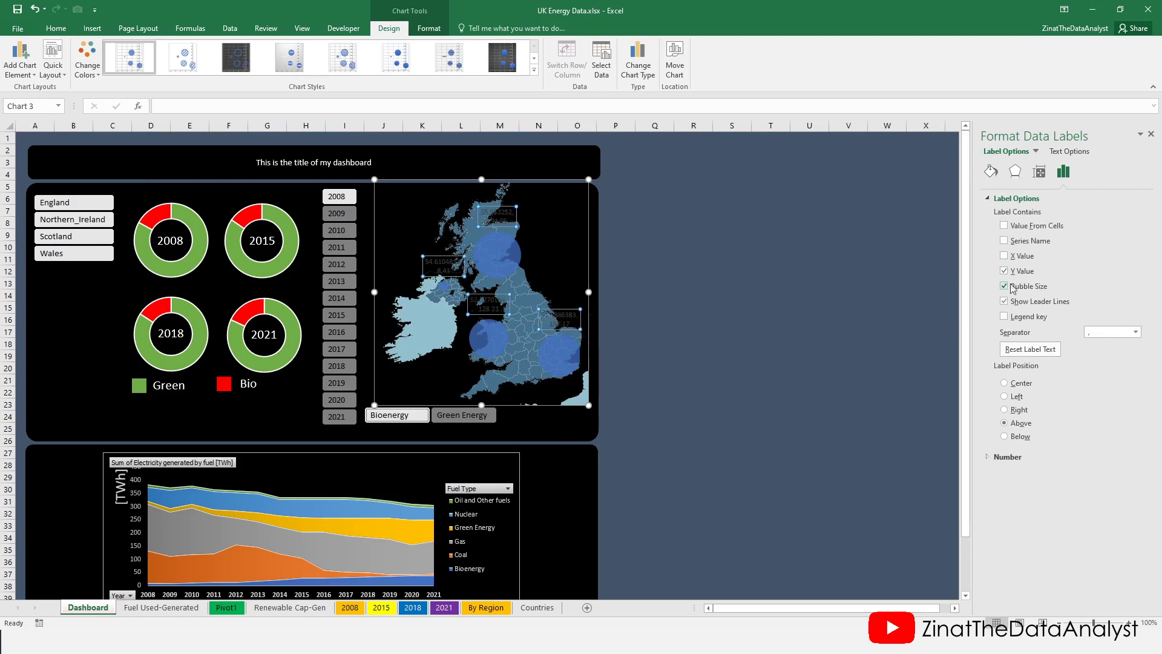
pyautogui.click(1005, 272)
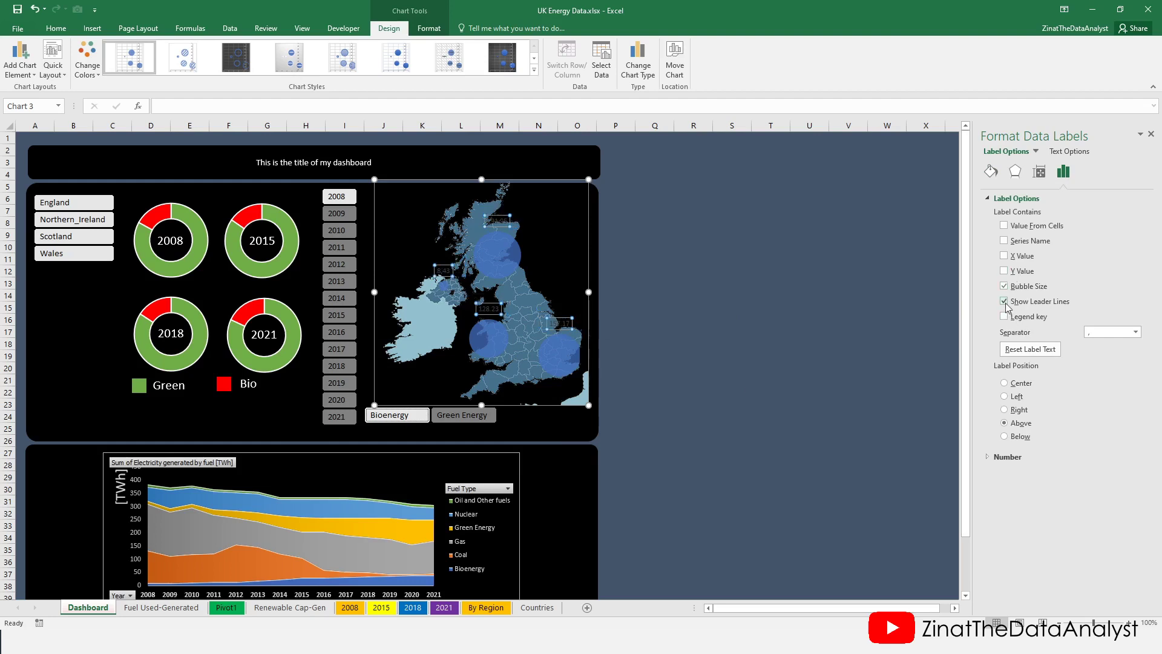
# Enlarge the map's bubble data labels to 16 pt and colour their text white.
pyautogui.click(554, 322)
pyautogui.click(559, 318)
pyautogui.click(559, 320)
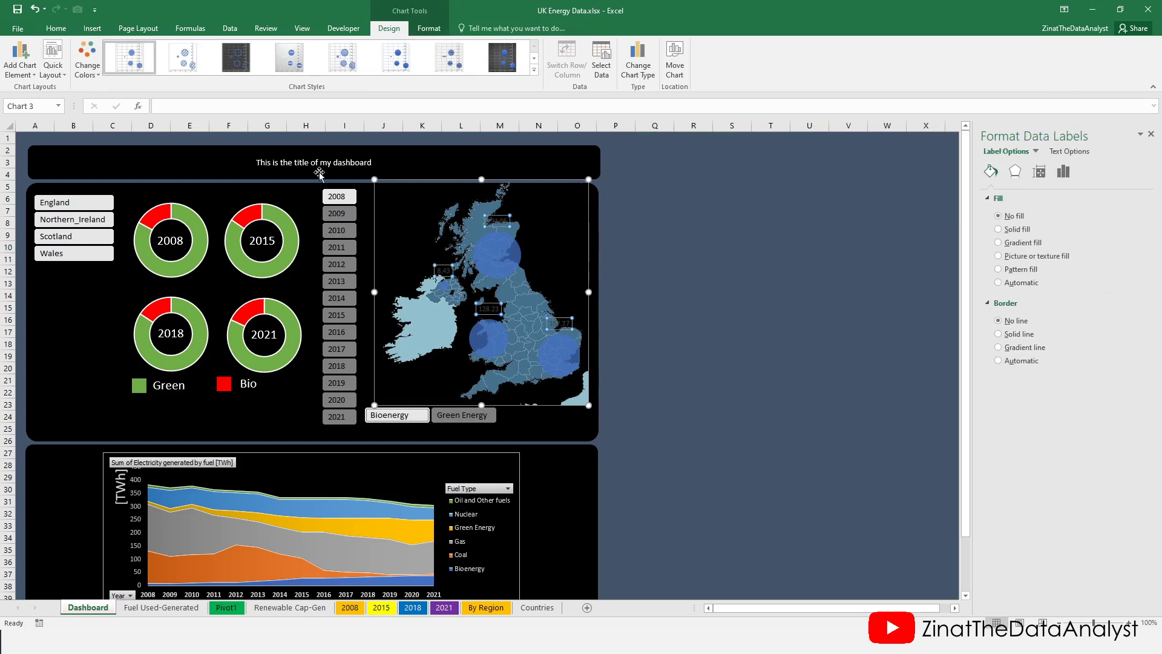
pyautogui.click(55, 28)
pyautogui.click(198, 48)
pyautogui.click(199, 48)
pyautogui.click(199, 49)
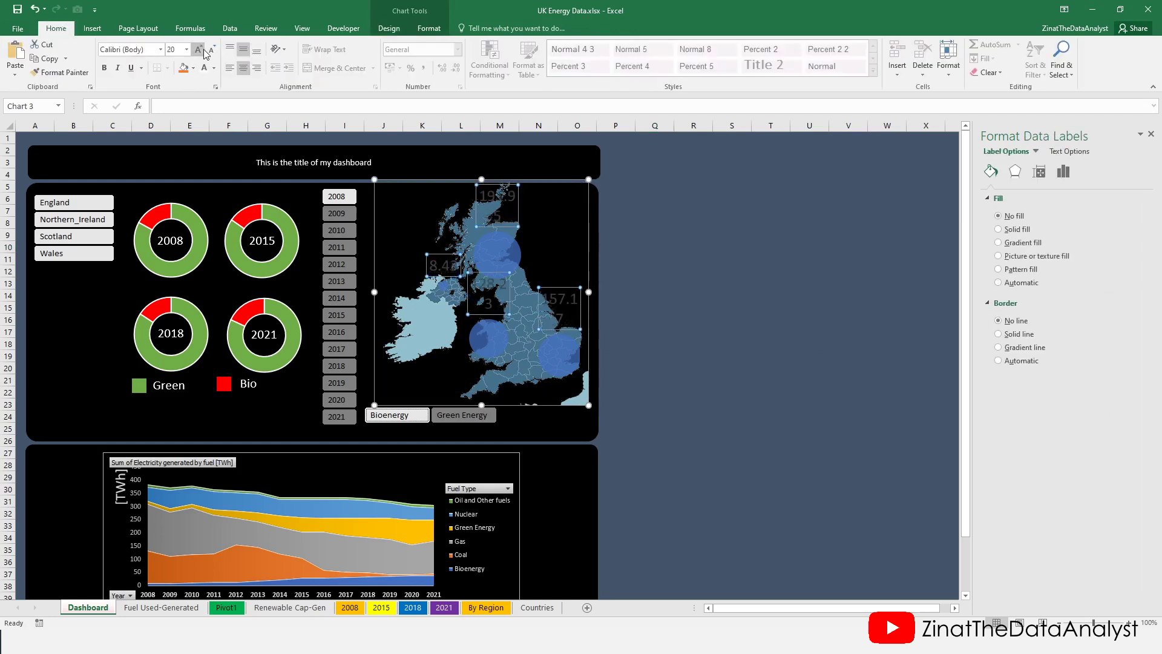
pyautogui.click(199, 49)
pyautogui.click(213, 50)
pyautogui.click(654, 319)
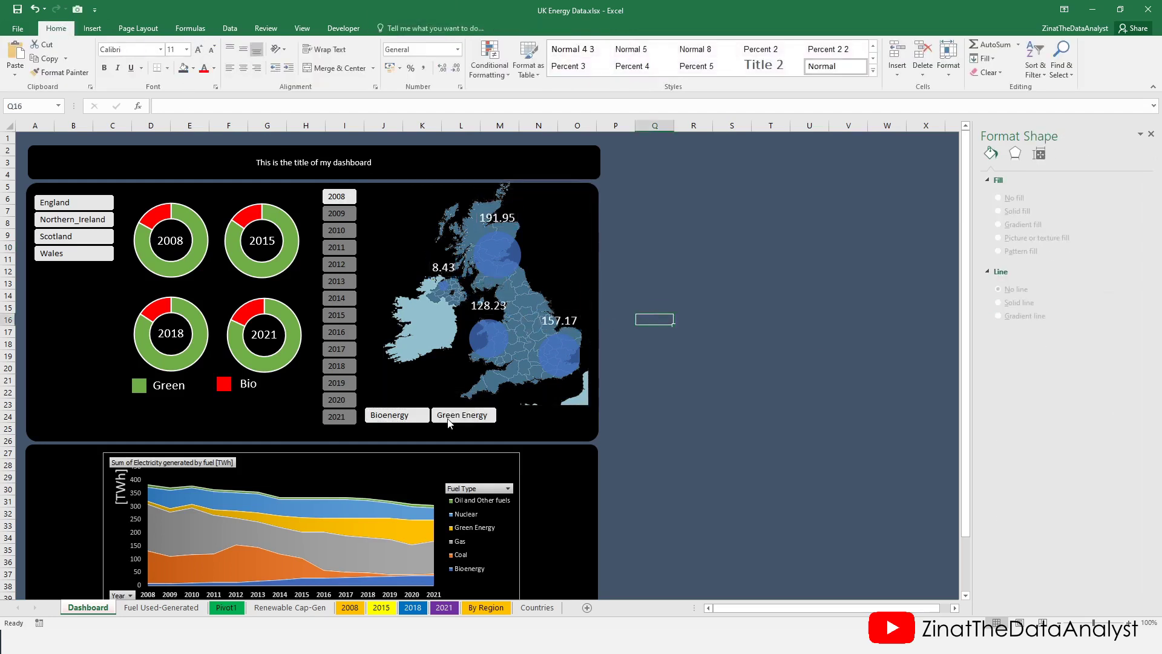
# Filter the UK map to Green Energy for 2021 with the slicers.
pyautogui.click(449, 416)
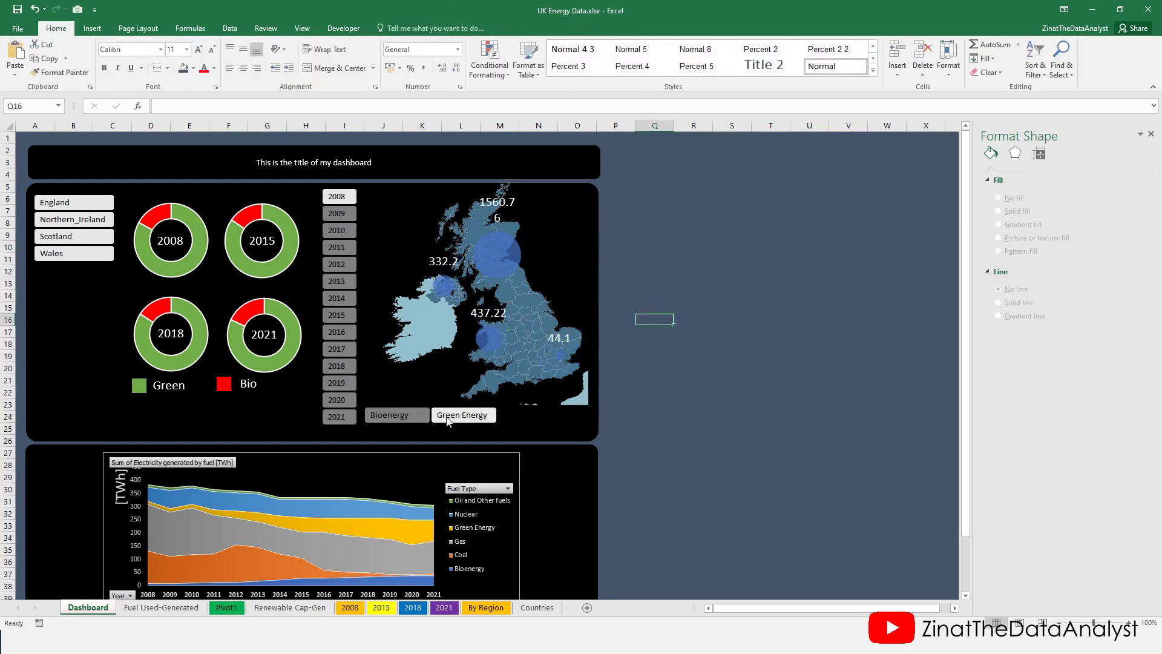
pyautogui.click(348, 418)
# Reduce the font size of the data label above the southeast England bubble on the map.
pyautogui.click(555, 332)
pyautogui.click(555, 332)
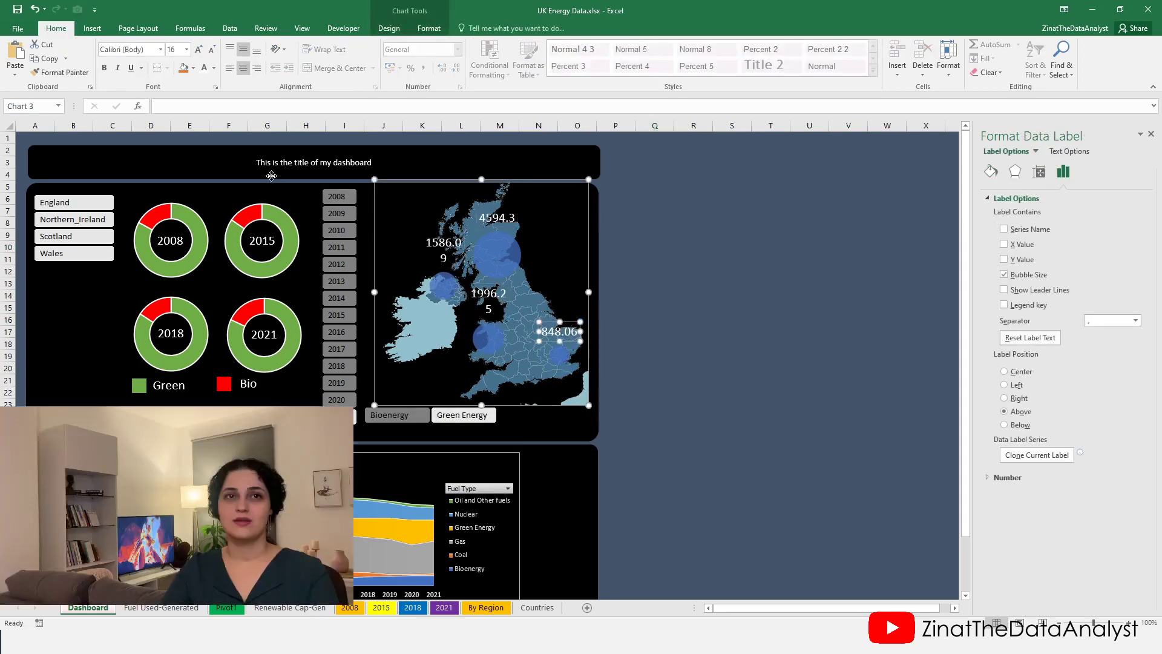
pyautogui.click(212, 49)
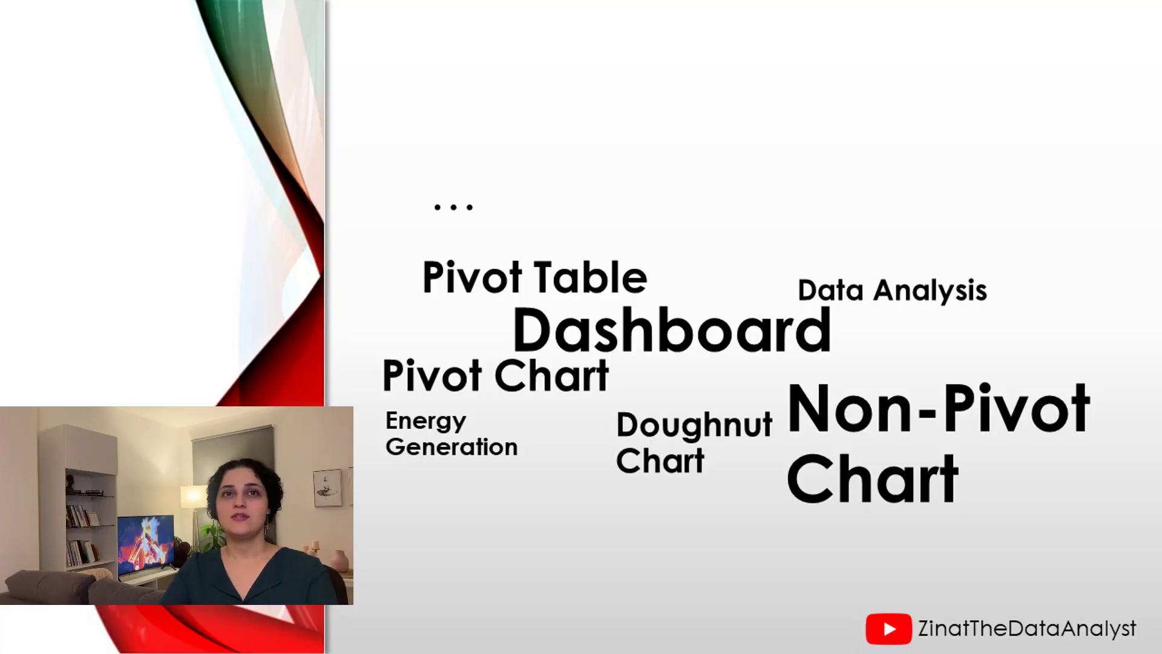